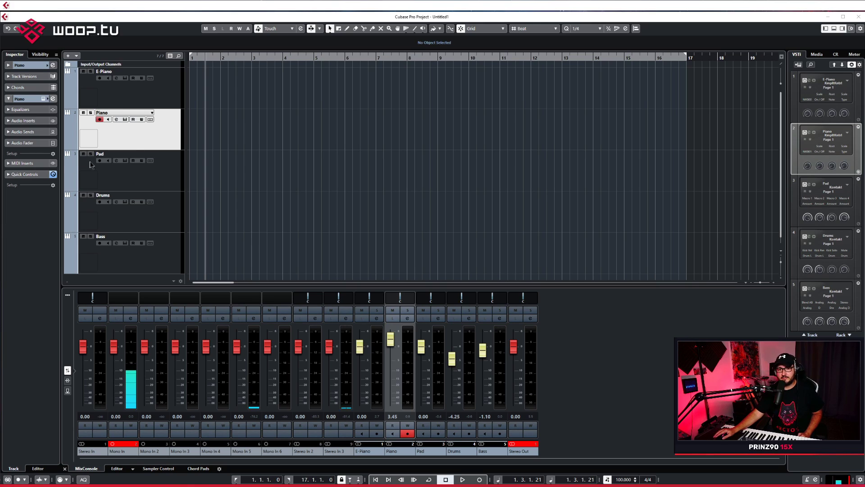
Check the instrument plug-ins loaded on the Piano and E-Piano tracks, closing each plug-in window after viewing it
left_click(152, 134)
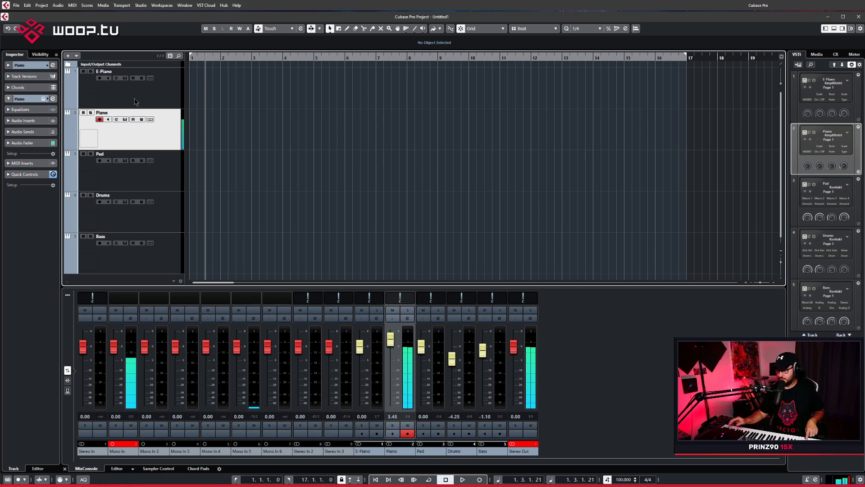
left_click(125, 119)
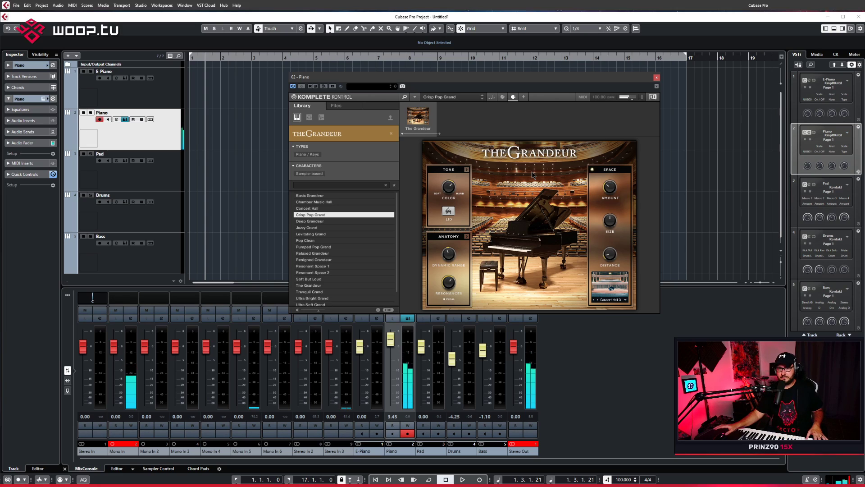
left_click(657, 78)
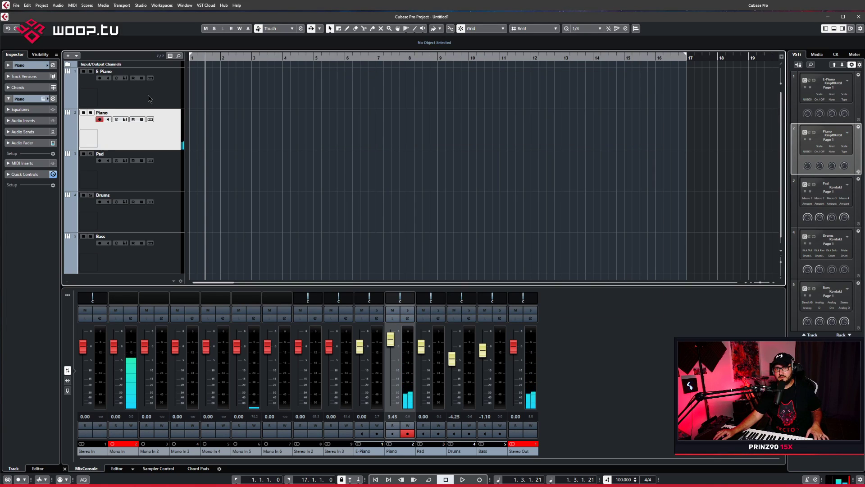
left_click(149, 97)
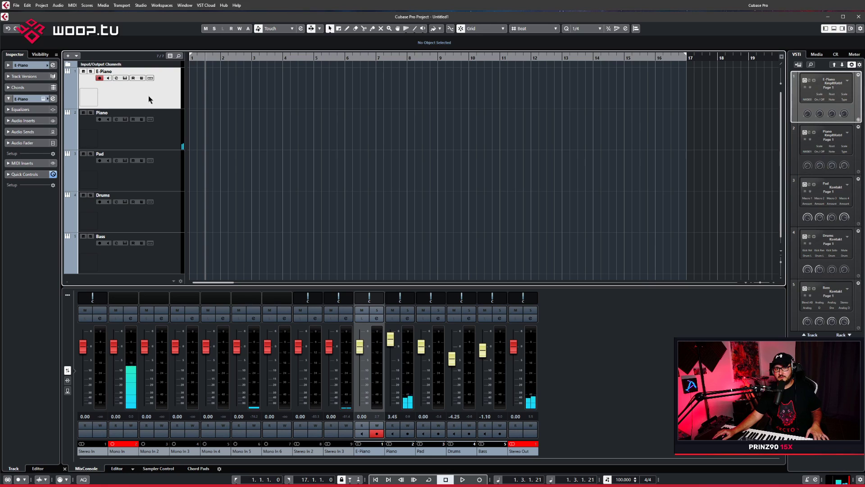
left_click(125, 78)
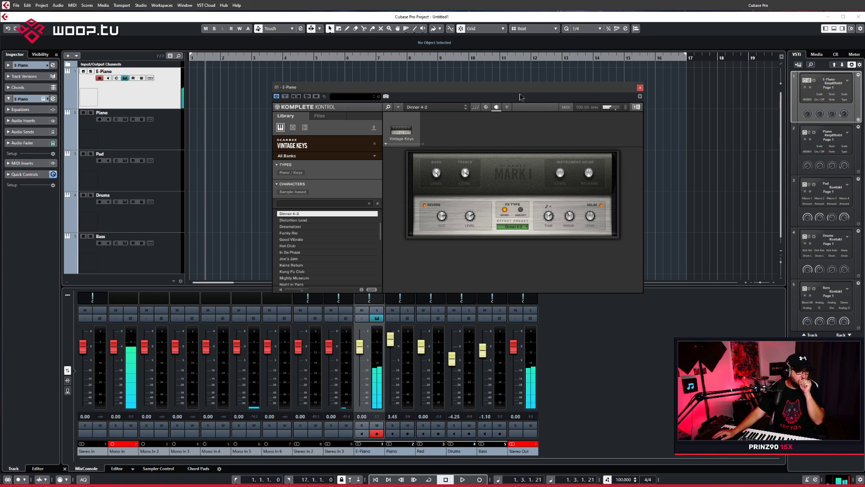
left_click(640, 88)
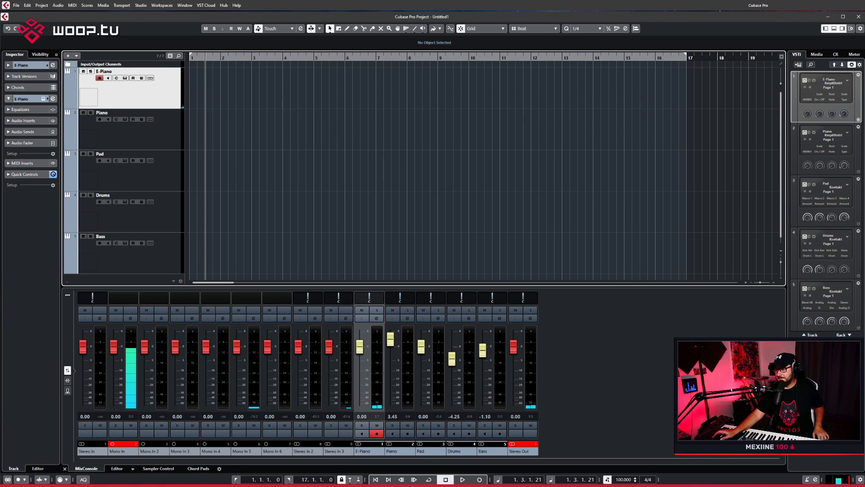
Select the Pad track and view its Kontakt instrument, closing the plug-in window after the check
left_click(146, 176)
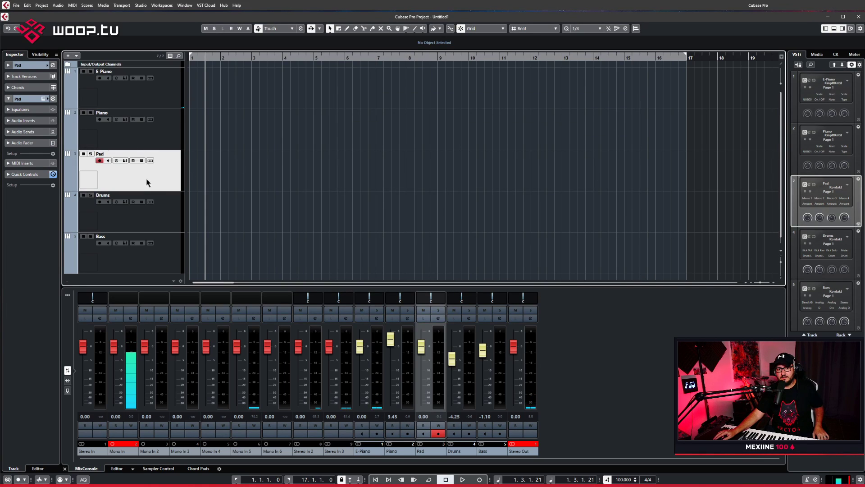
key("Up")
key("Up")
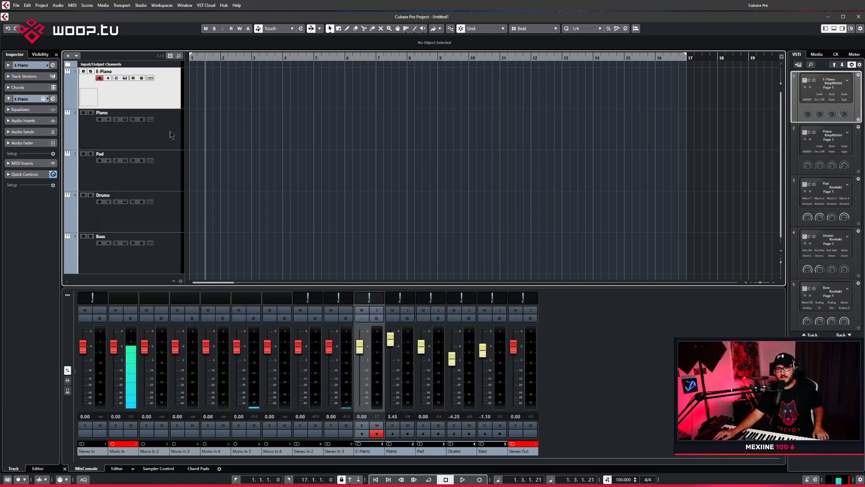
key("Down")
key("Down")
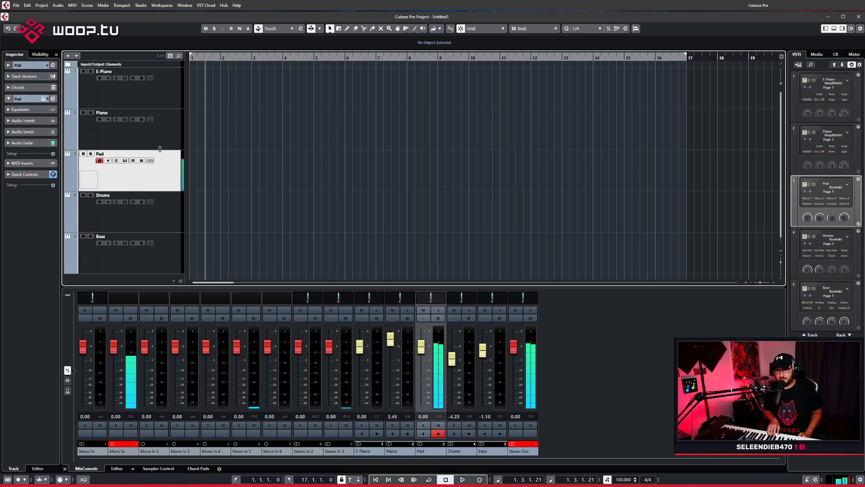
left_click(125, 160)
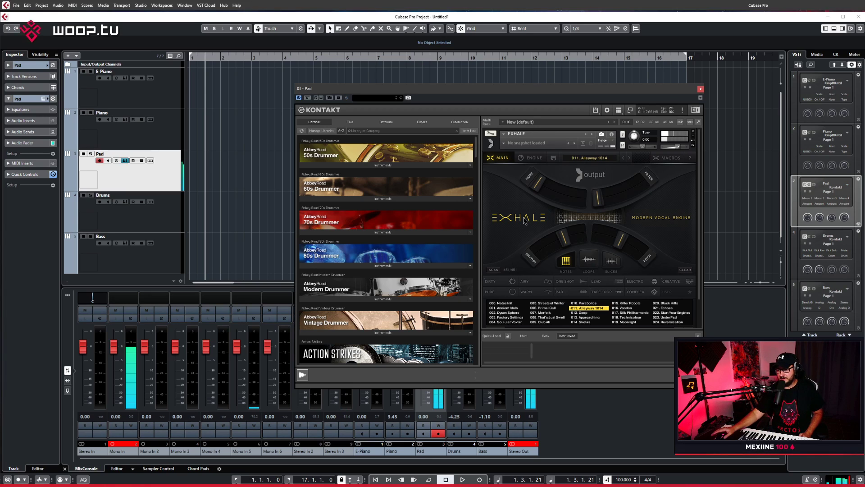
left_click(700, 89)
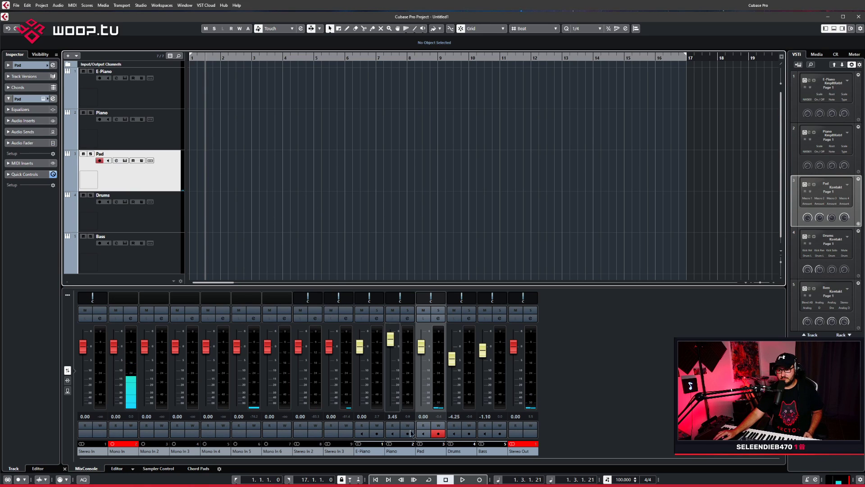
Record a chord take on the Pad track from bar 1 to just past bar 6
mouse_move(203, 59)
left_mouse_down()
mouse_move(191, 66)
mouse_move(198, 70)
left_mouse_up()
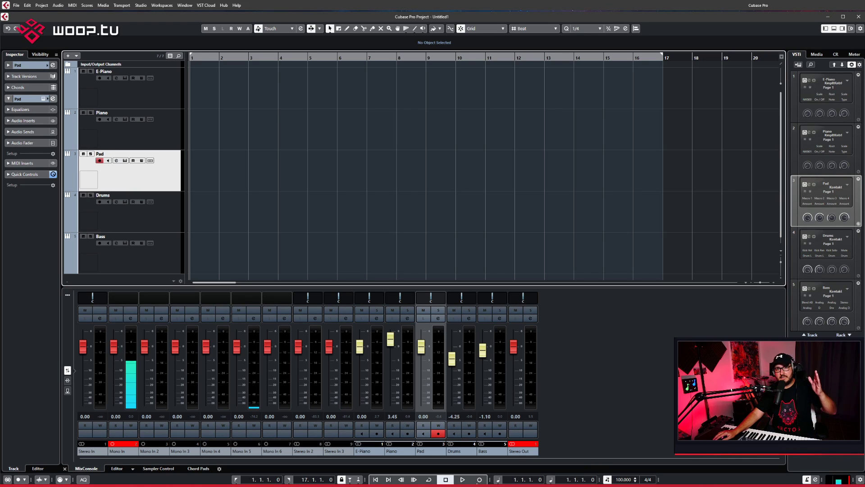
left_click(479, 479)
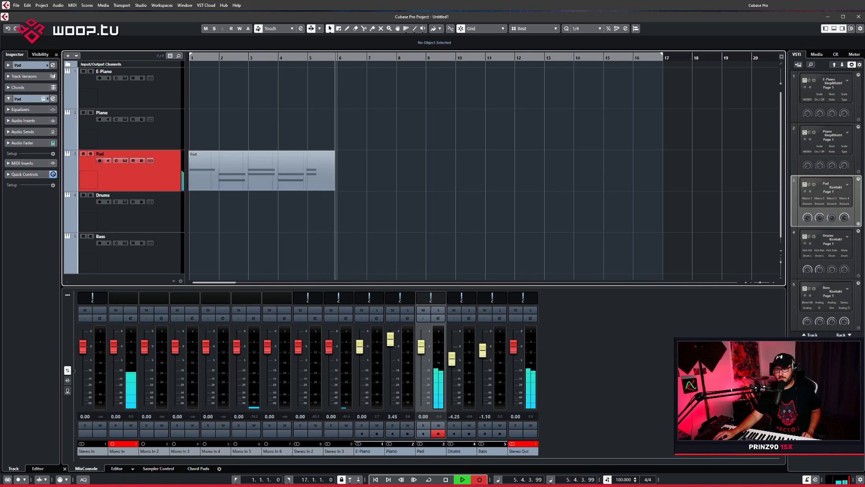
key("space")
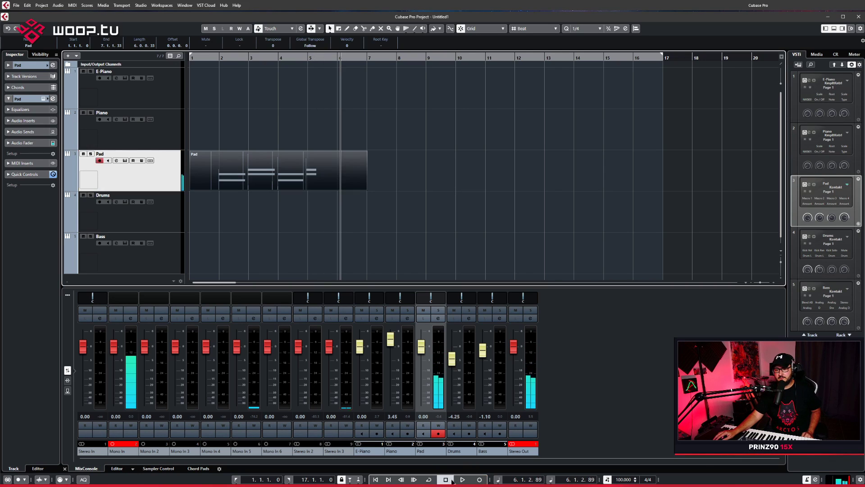
Open the recorded Pad part in the note editor, check its chords, and delete the two notes at bar 5
double_click(350, 187)
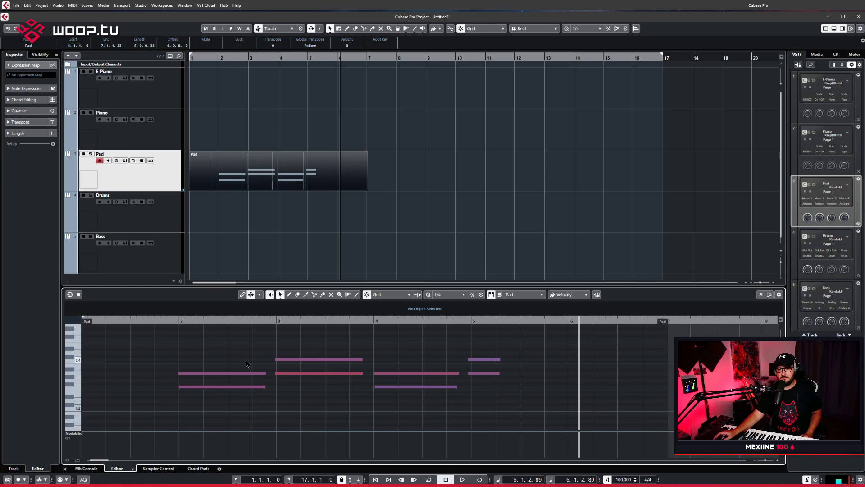
scroll(246, 363, "up", 2)
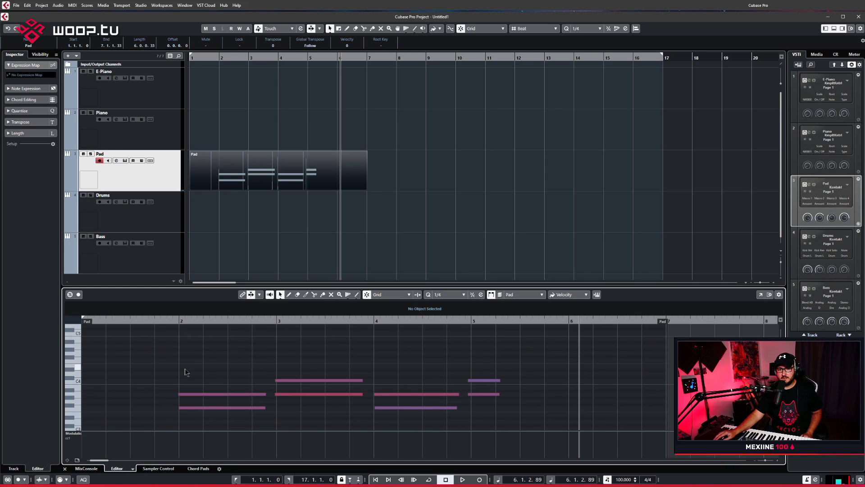
left_click_drag(103, 459, 101, 459)
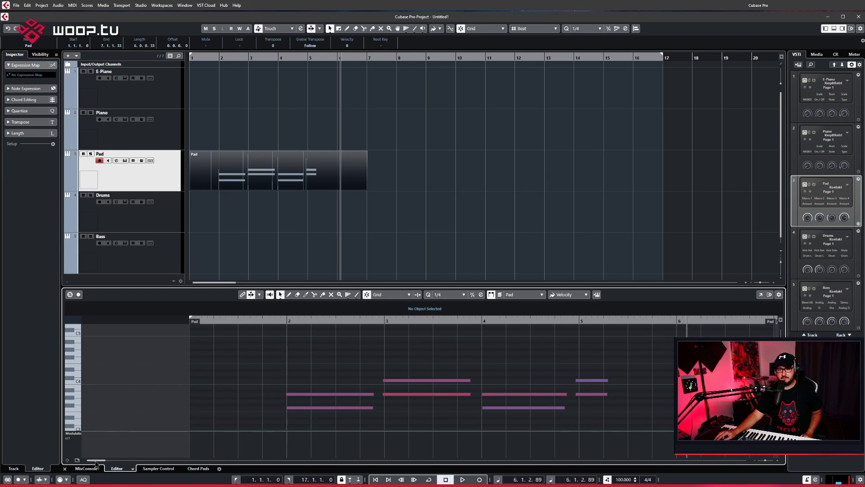
left_click_drag(304, 384, 331, 432)
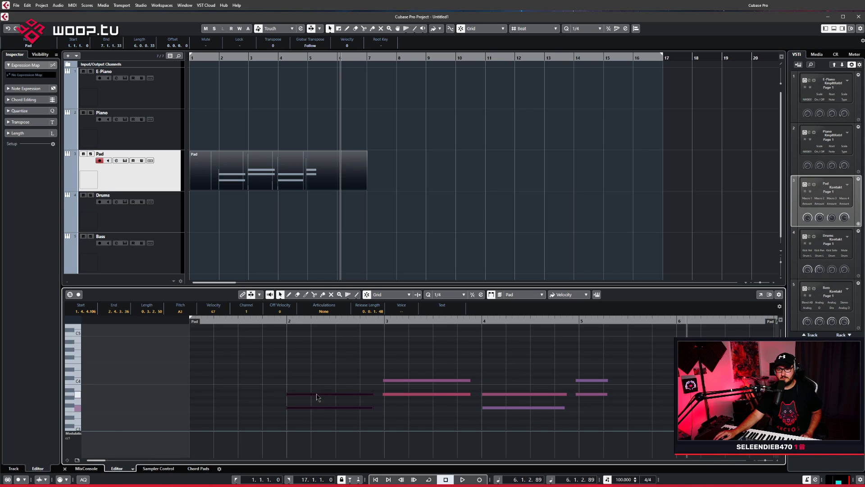
left_click(317, 393)
left_click(318, 407)
left_click(409, 378)
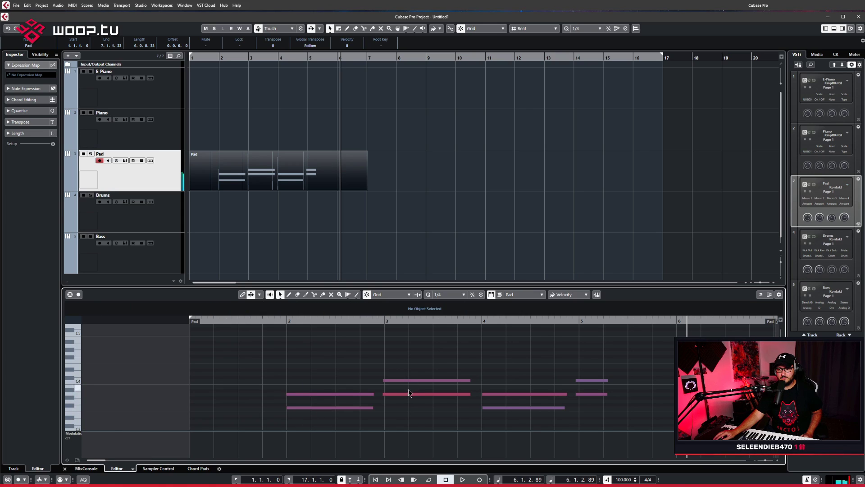
left_click_drag(589, 344, 622, 410)
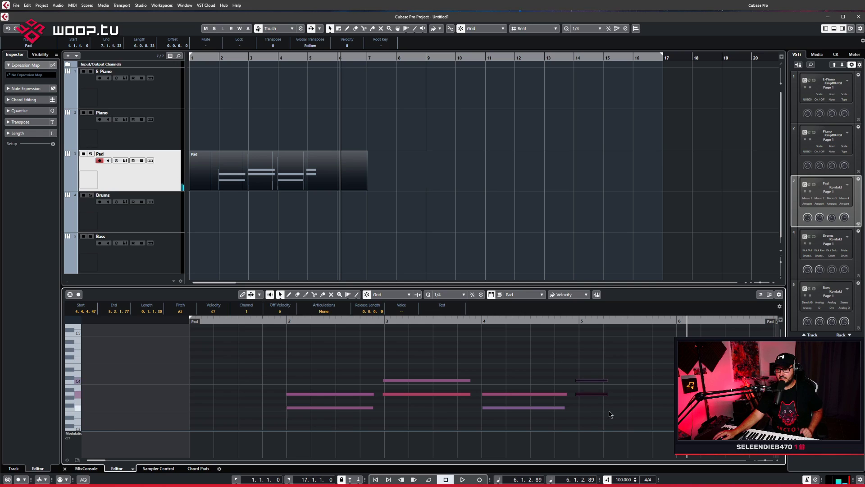
key("Delete")
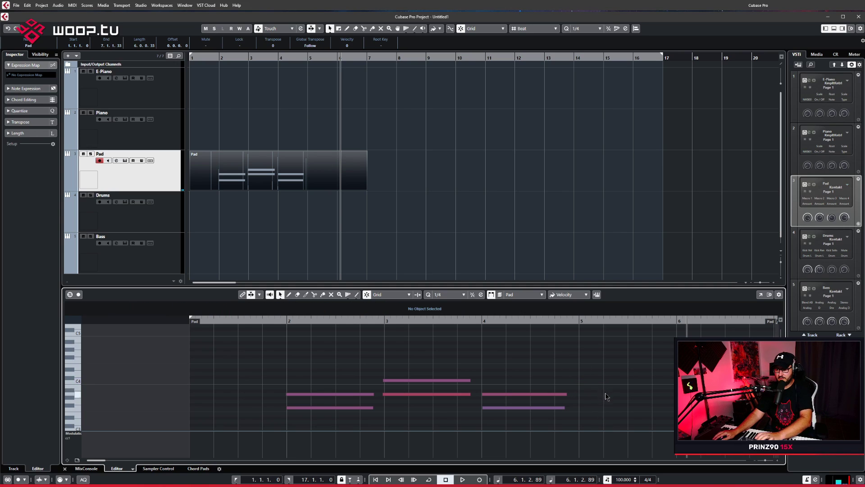
Try shifting the Pad part to bar 2 and extending its start back toward bar 1, and delete the part
left_click_drag(290, 356, 560, 433)
scroll(531, 389, "down", 4)
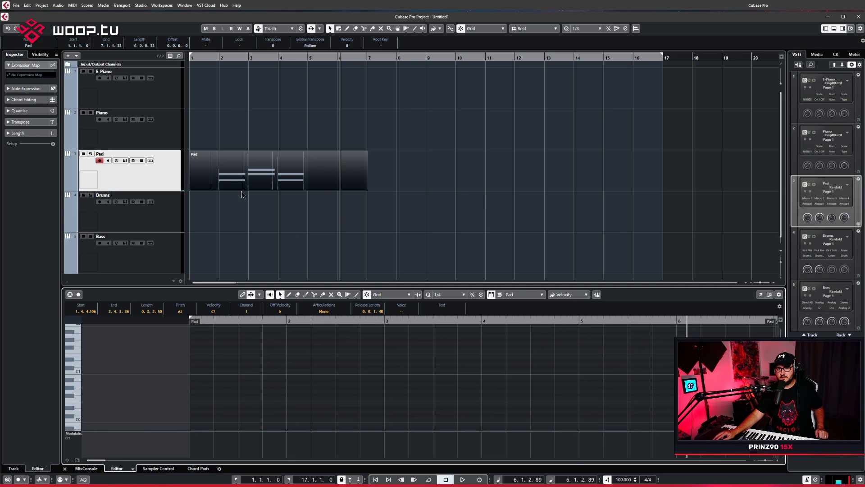
left_click(245, 174)
key("ctrl+Right")
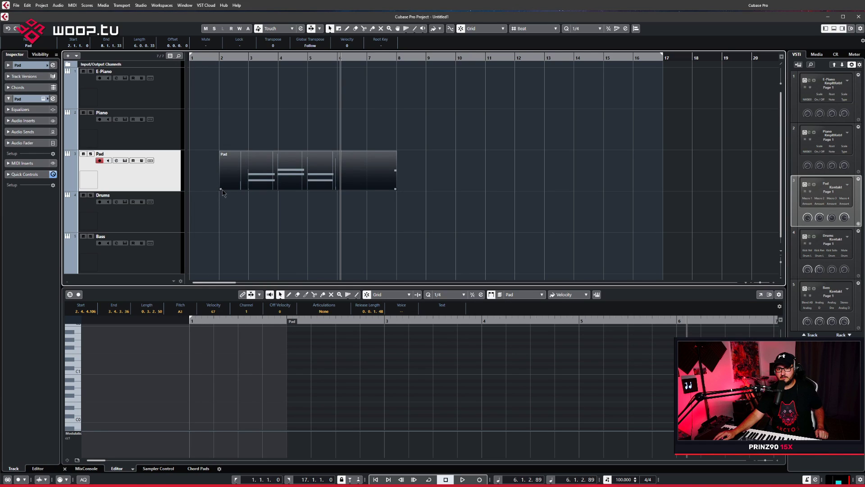
left_click_drag(222, 192, 198, 194)
left_click(236, 216)
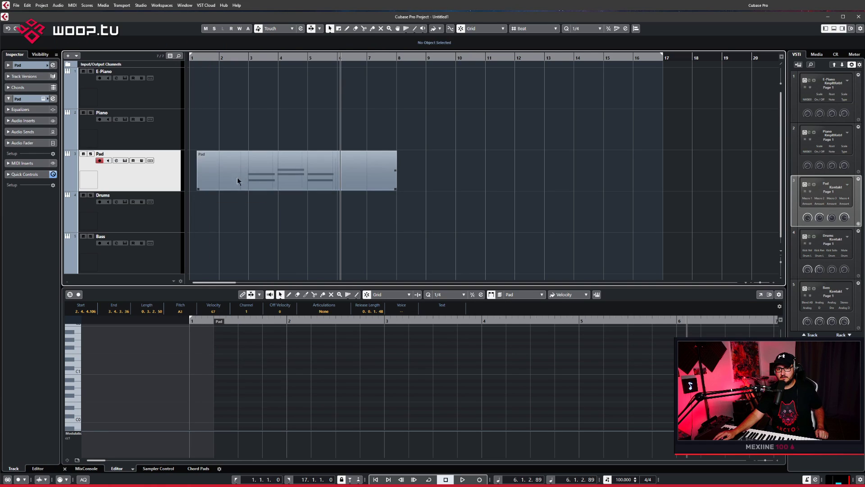
left_click(238, 180)
key("Delete")
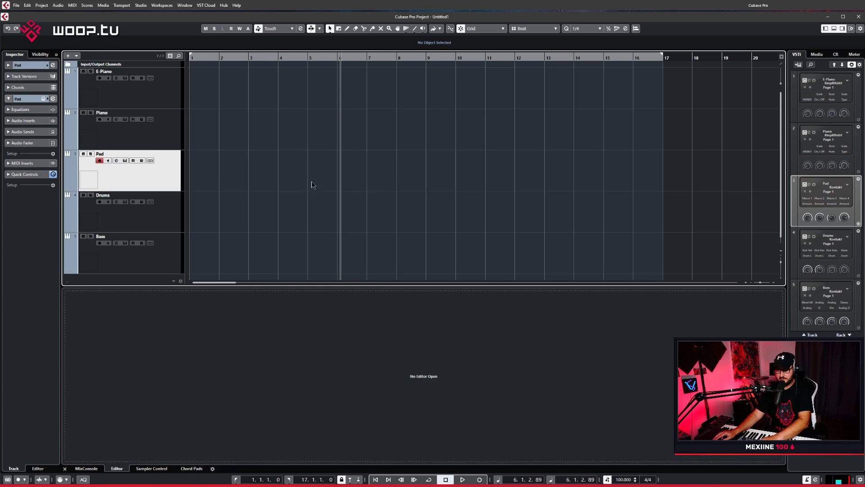
Record a new chord take on the Pad track, starting from bar 1 and stopping just past bar 6
left_click(194, 57)
left_click_drag(193, 58, 190, 69)
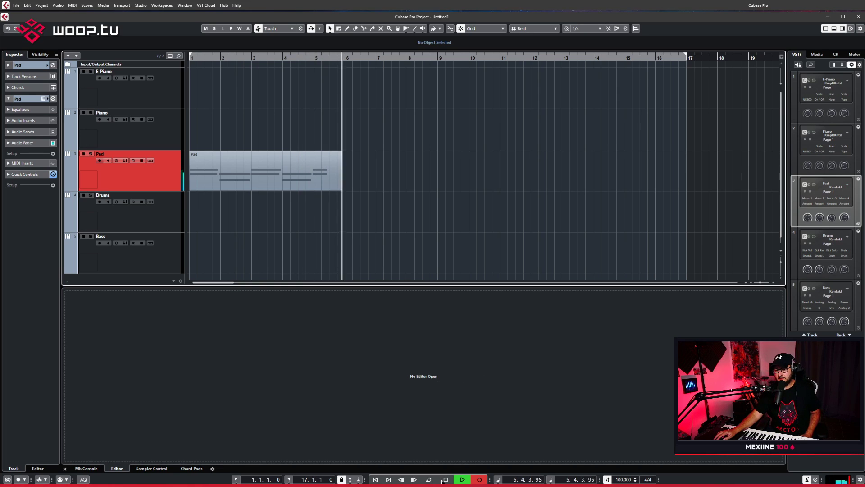
key("space")
Delete the two surplus notes at bar 5 of the new Pad part and quantize all remaining notes to 1/4
double_click(356, 181)
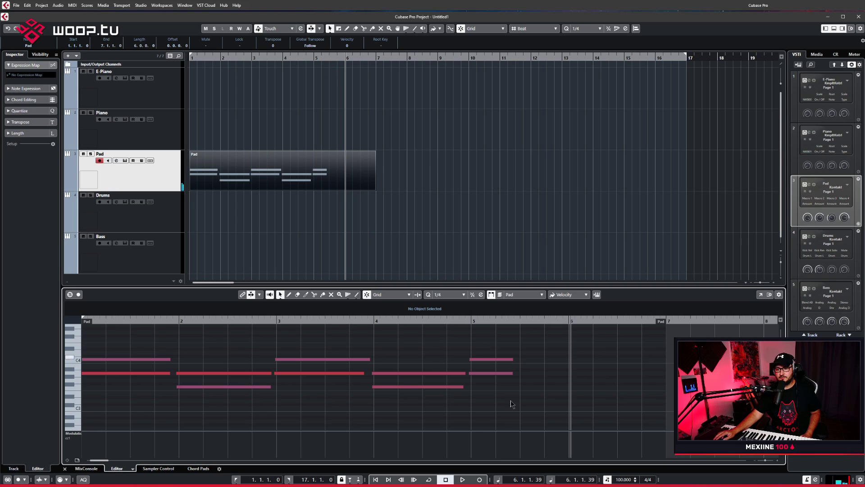
key("ctrl+z")
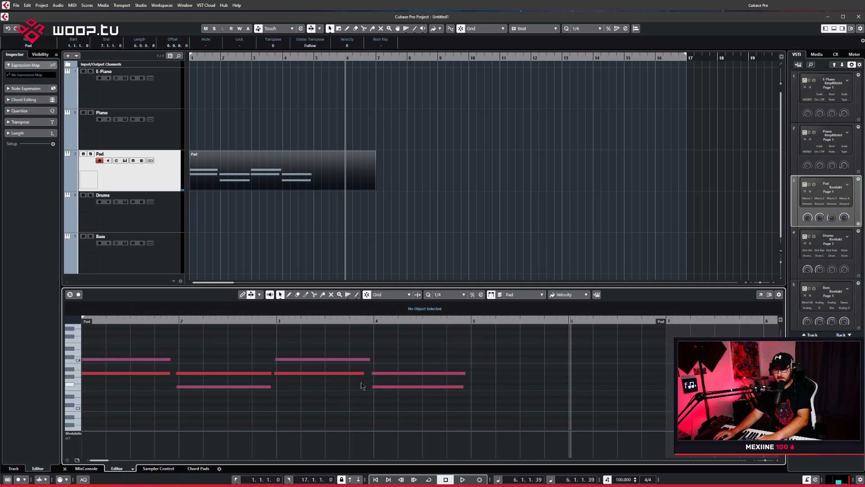
left_click_drag(95, 461, 90, 460)
left_click_drag(217, 350, 260, 388)
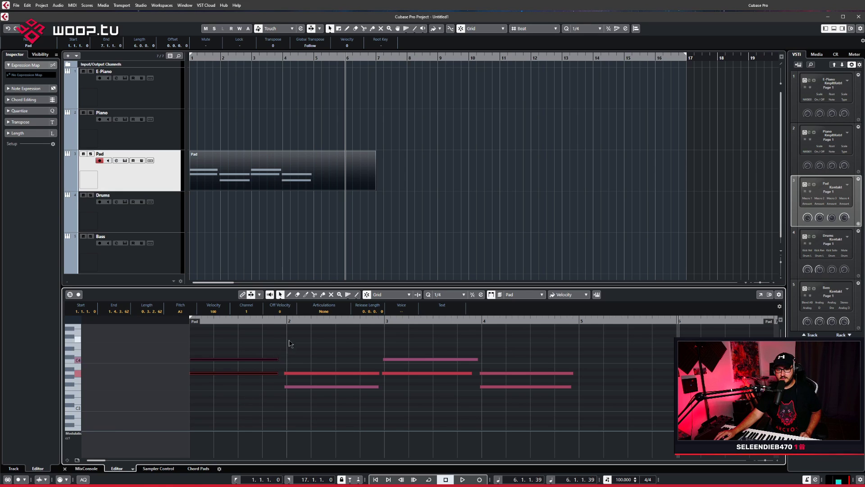
left_click_drag(247, 345, 581, 429)
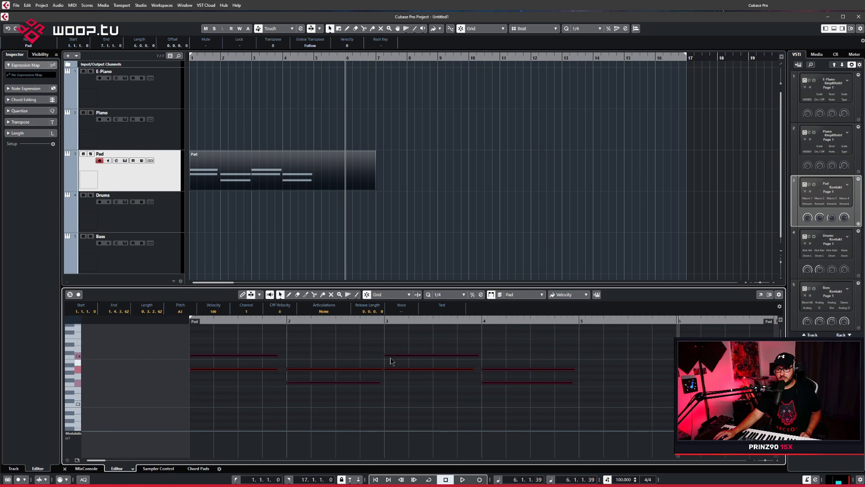
left_click(339, 345)
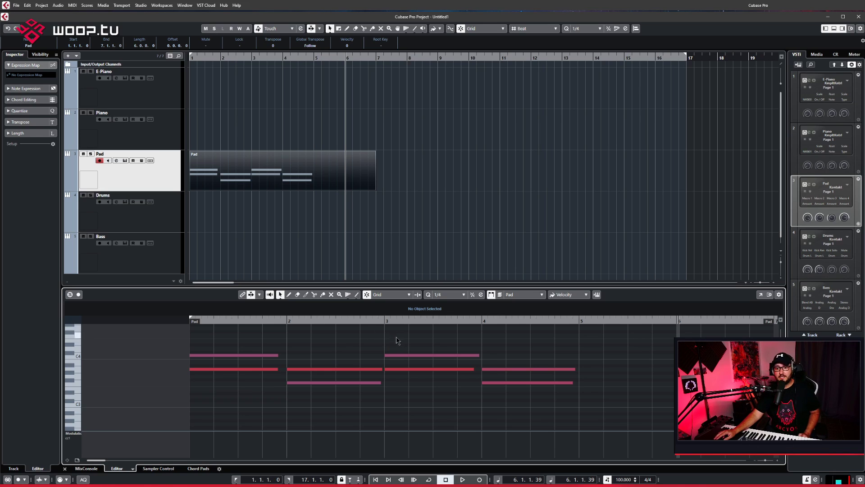
scroll(395, 370, "up", 2)
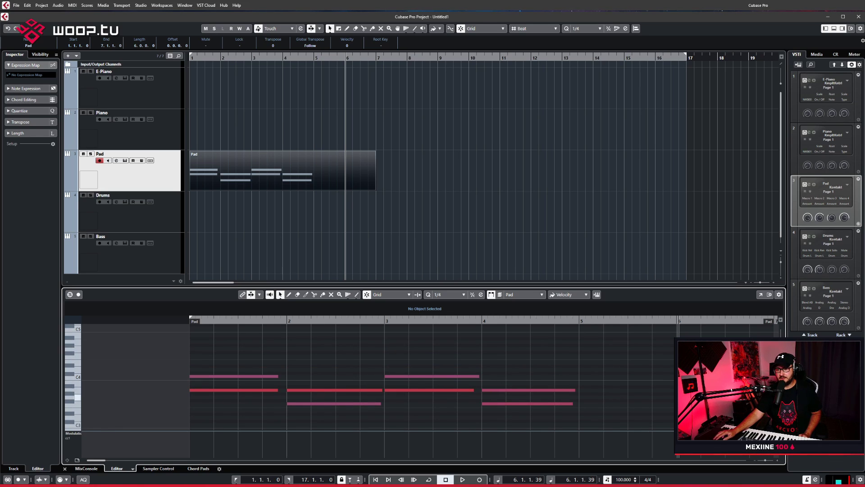
Trim the Pad part to end at bar 5 and repeat it in four-bar copies up to bar 17
left_click(423, 191)
left_click_drag(376, 189, 315, 191)
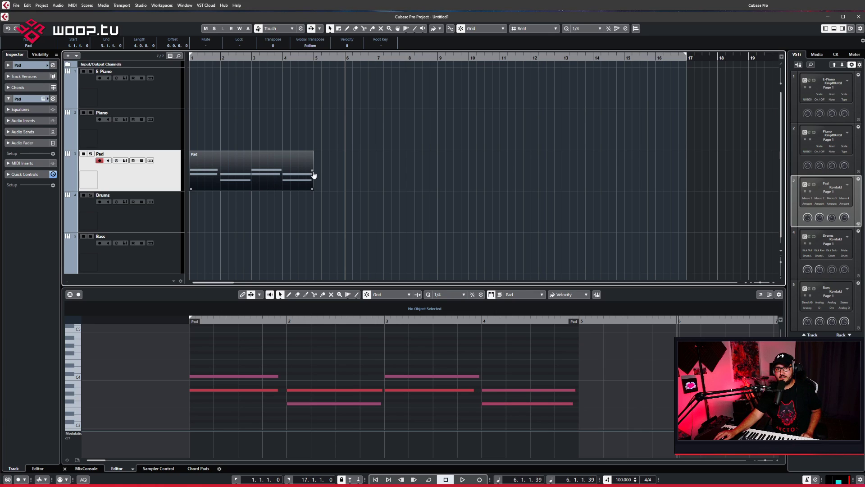
left_click_drag(313, 174, 601, 171)
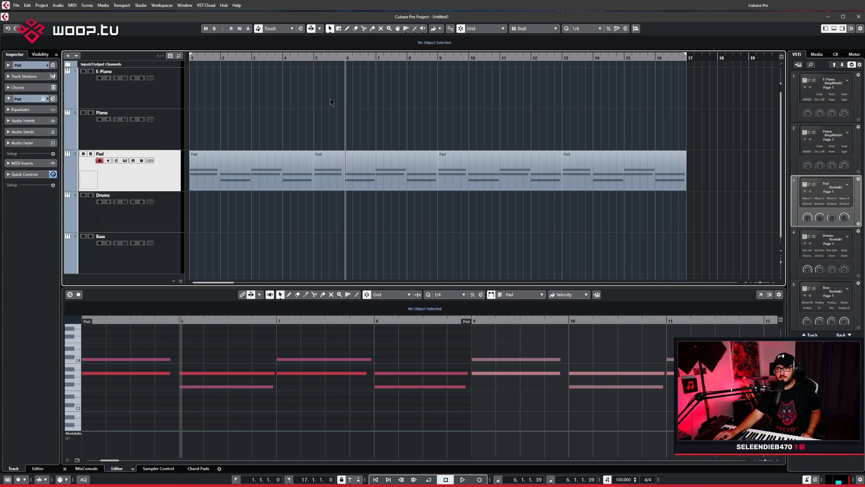
Play the repeated Pad chords from the start of the project
left_click_drag(338, 61, 188, 52)
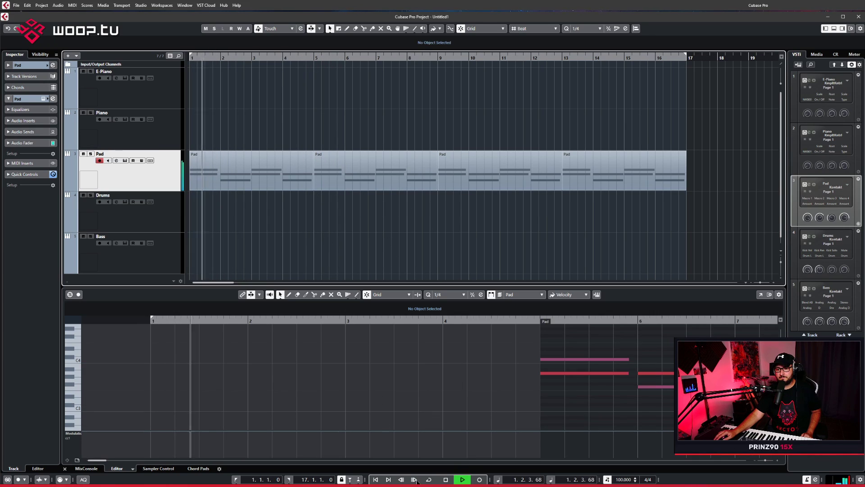
Turn on cycle playback for bars 1 to 17 and select the Drums track for recording
key("KP_Divide")
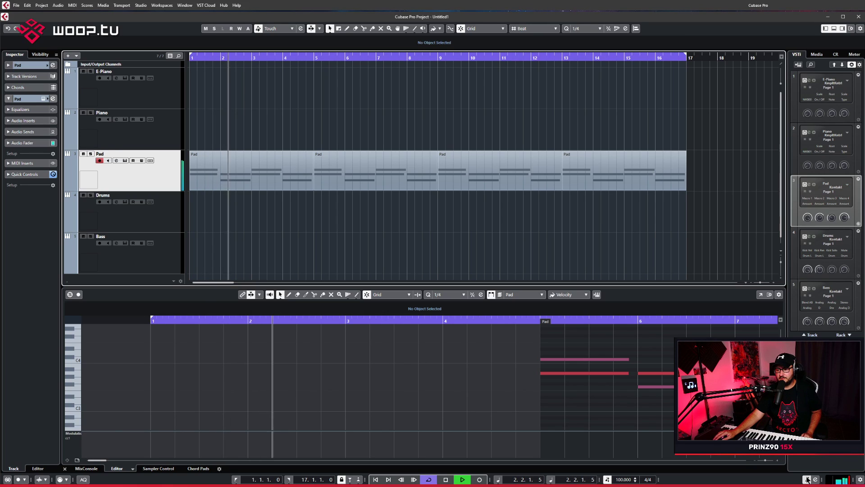
scroll(467, 248, "down", 1)
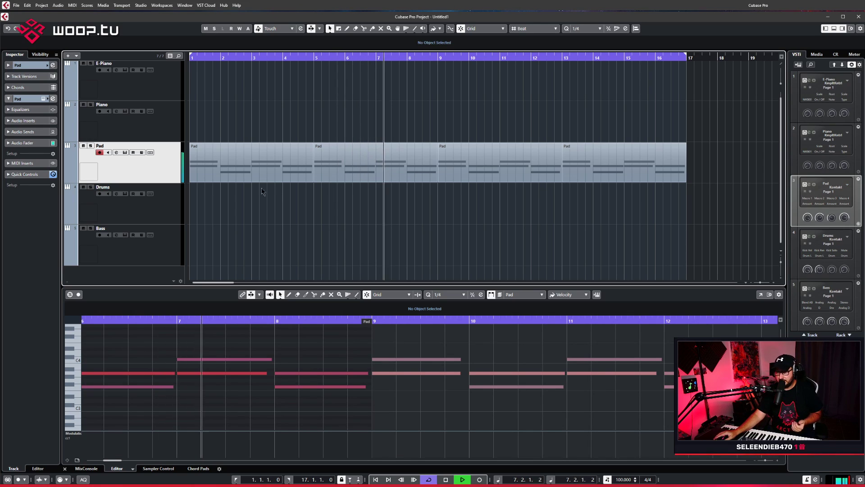
left_click(165, 202)
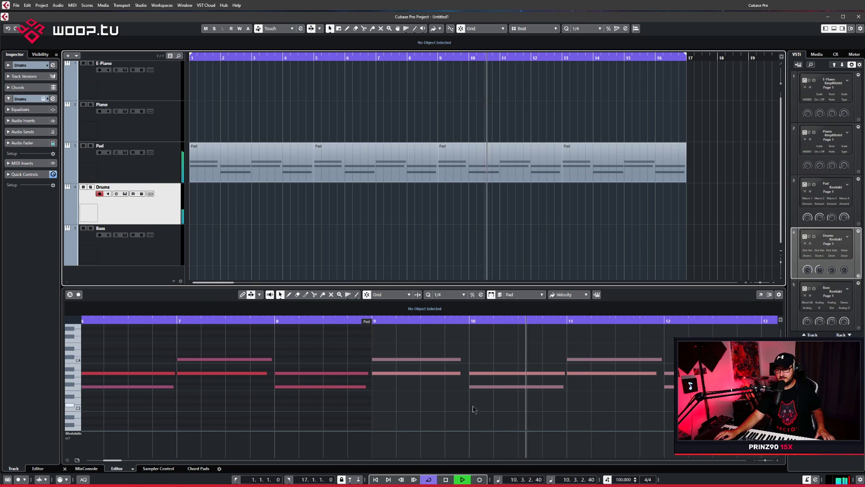
Record a drum take on the Drums track from bar 1, stopping just before bar 6
left_click(449, 480)
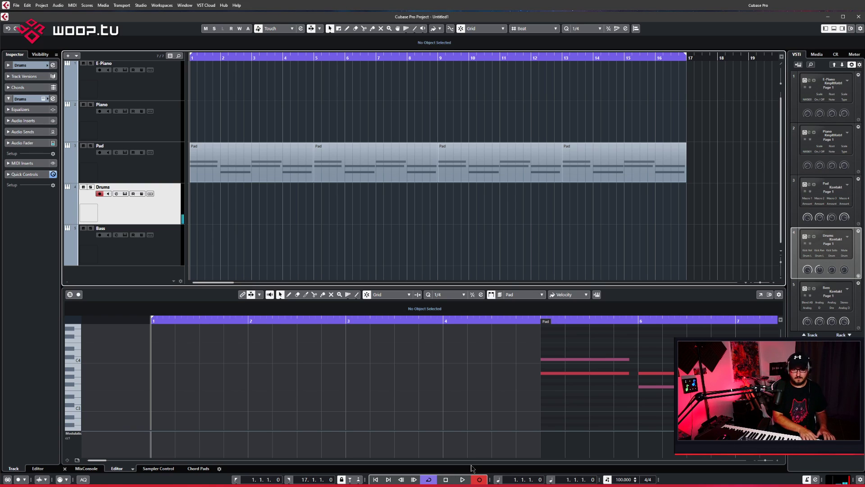
key("KP_Multiply")
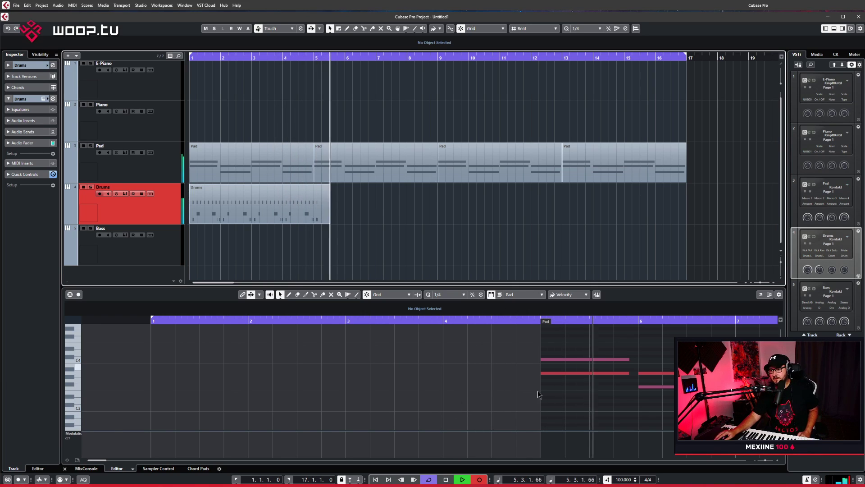
left_click(445, 479)
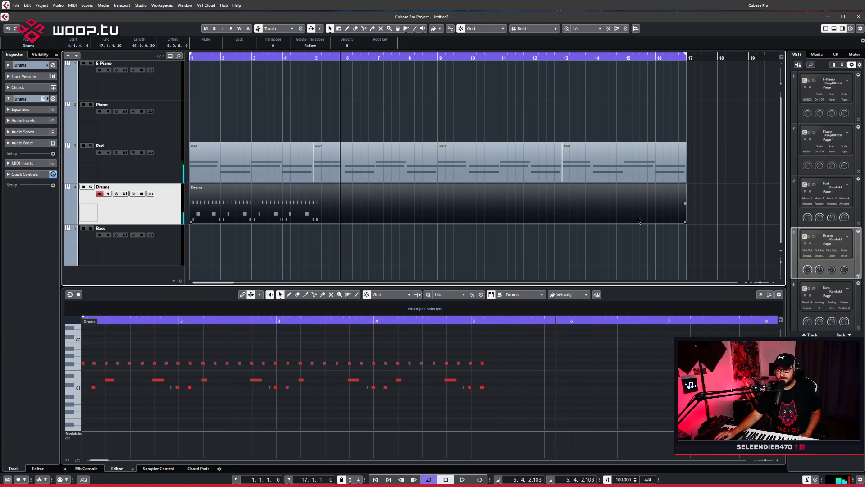
Trim the Drums part to end at 5.3 and quantize all its notes to 1/16
left_click_drag(684, 222, 329, 223)
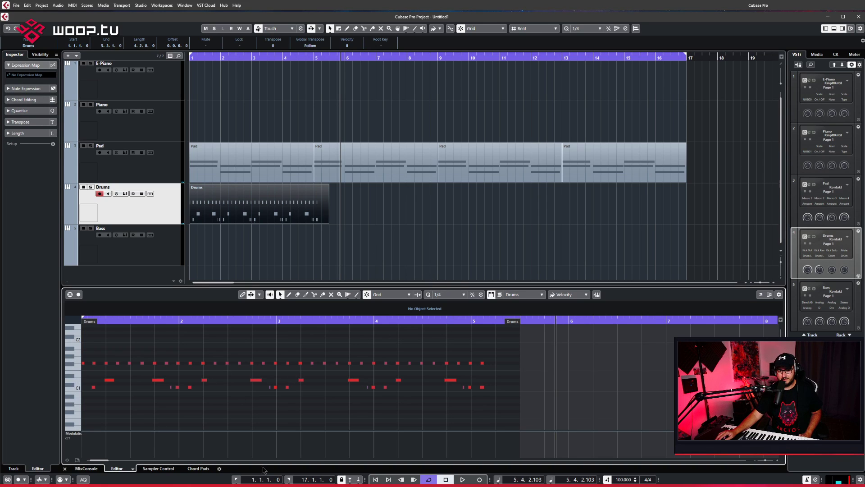
left_click_drag(100, 460, 95, 460)
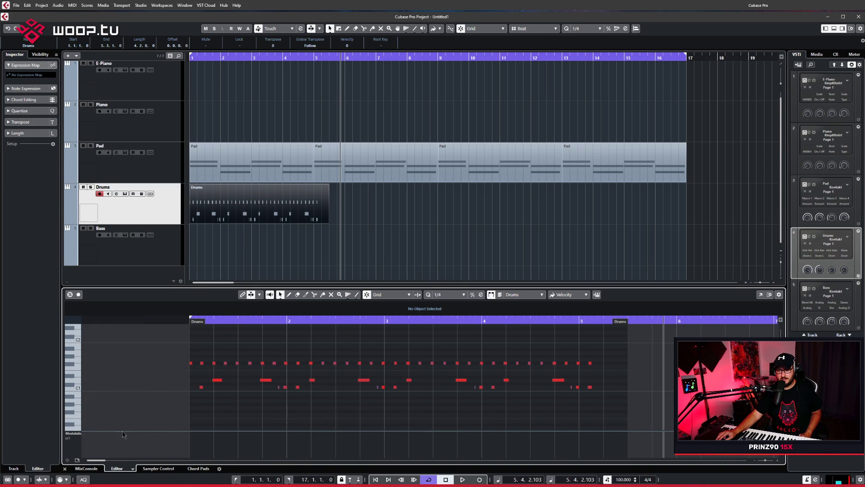
left_click_drag(161, 344, 606, 401)
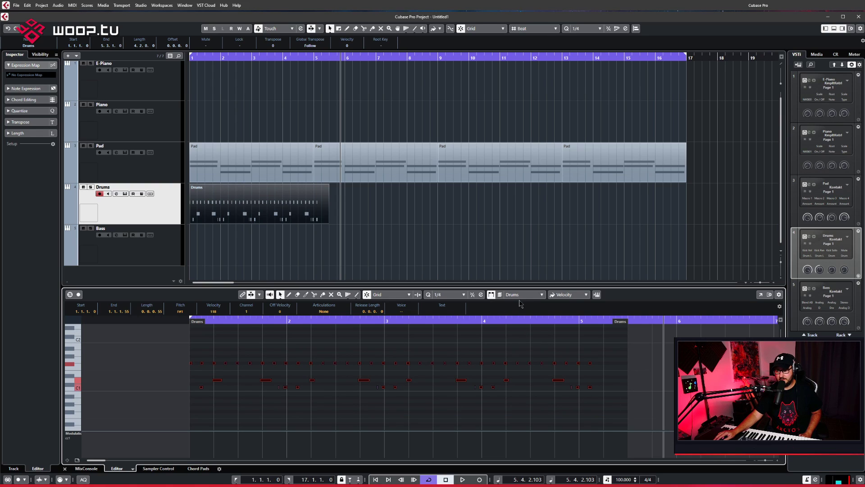
left_click(452, 295)
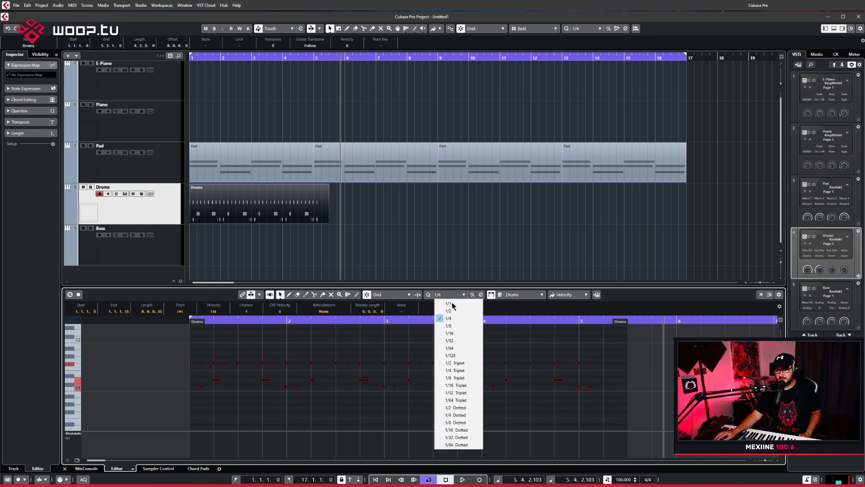
left_click(454, 325)
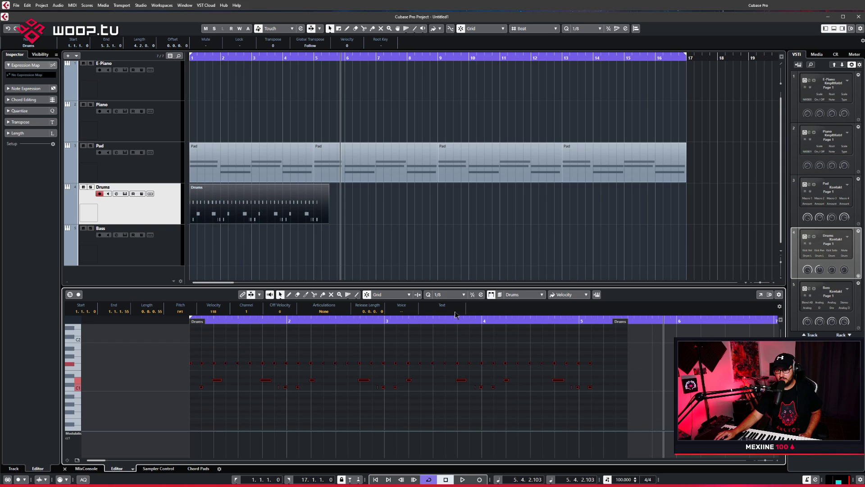
left_click(452, 296)
left_click(453, 333)
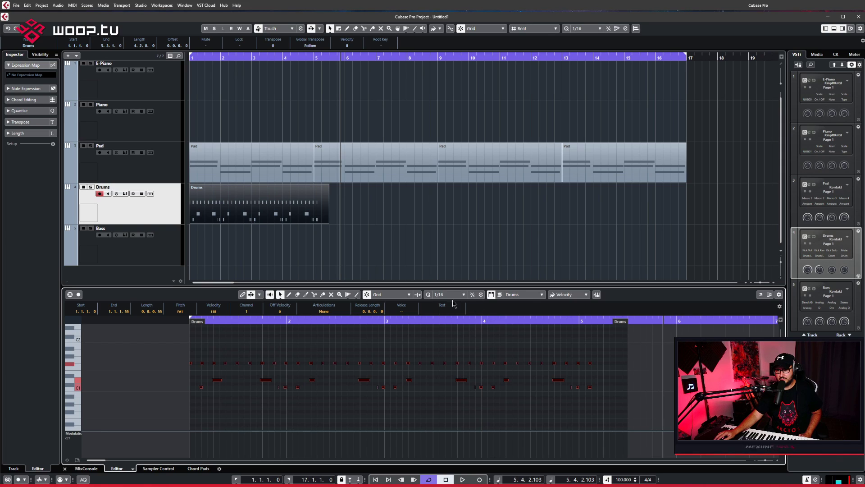
Play the drum take from the project start, stop in bar 4 and delete the Drums part
key("Home")
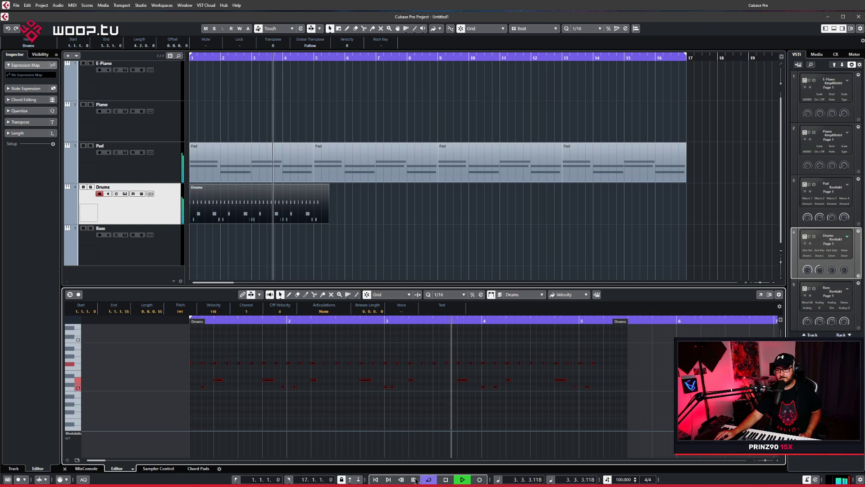
key("space")
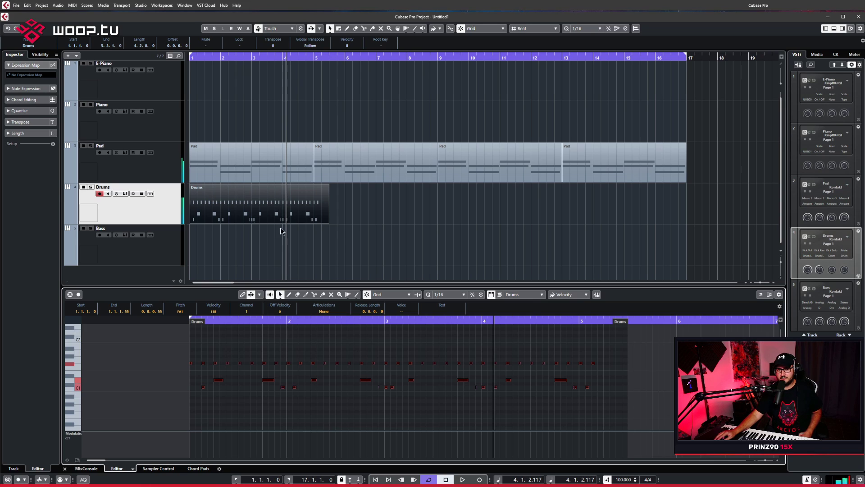
left_click(338, 233)
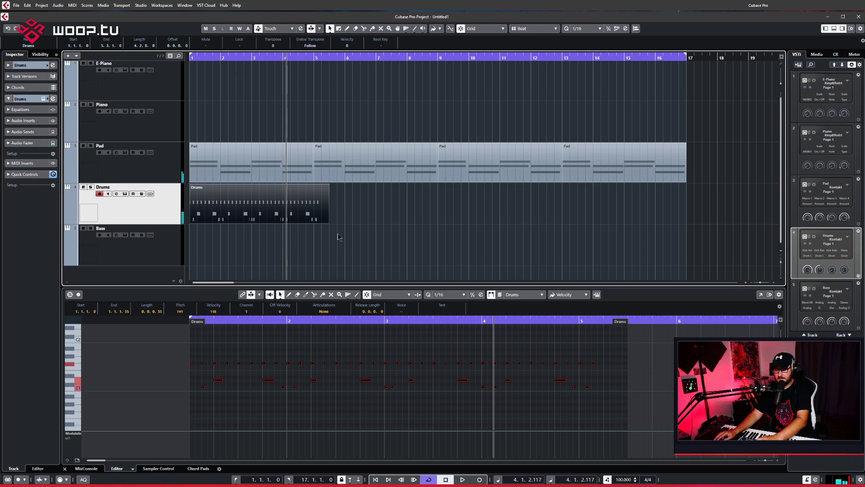
key("Delete")
Record a new drum take from bar 1 to past bar 5 and play it back from the start
left_click_drag(204, 56, 187, 66)
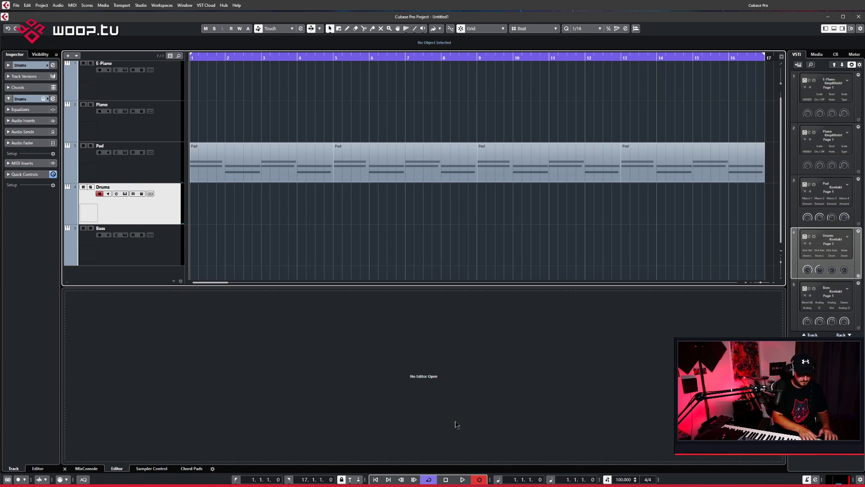
key("KP_Multiply")
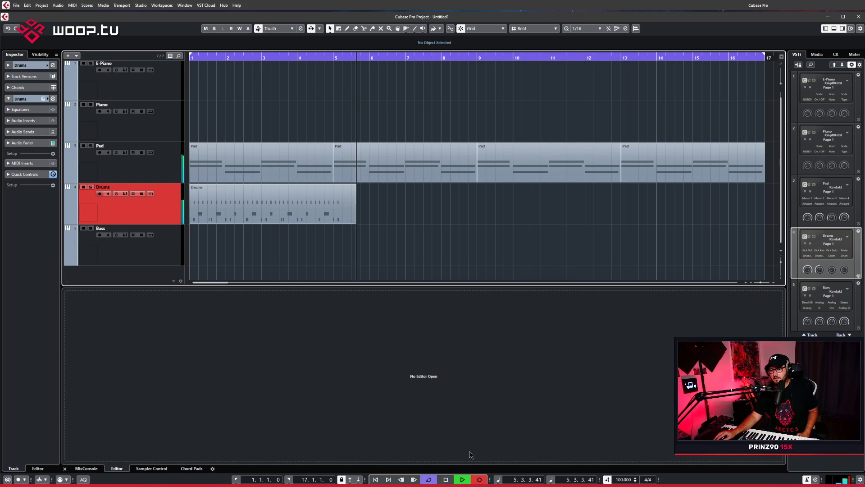
key("space")
left_click(461, 479)
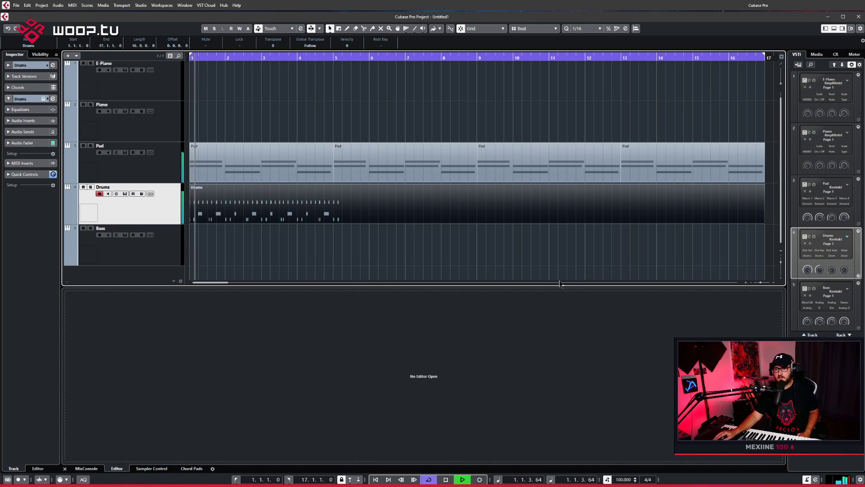
Shorten the new Drums part to end at 5.4 and delete its surplus notes at bar 5
left_click_drag(761, 225, 359, 222)
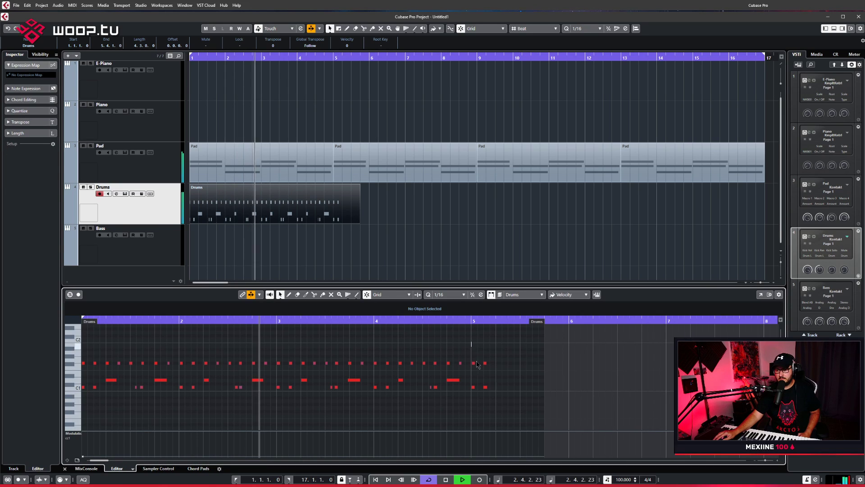
left_click_drag(469, 342, 505, 411)
key("Delete")
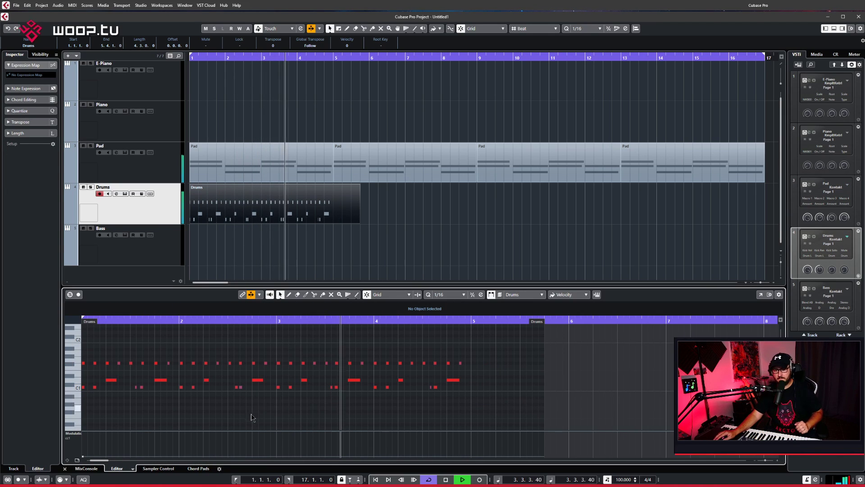
Quantize all remaining notes of the Drums part to 1/16 and replay it from bar 1
scroll(196, 418, "left", 3)
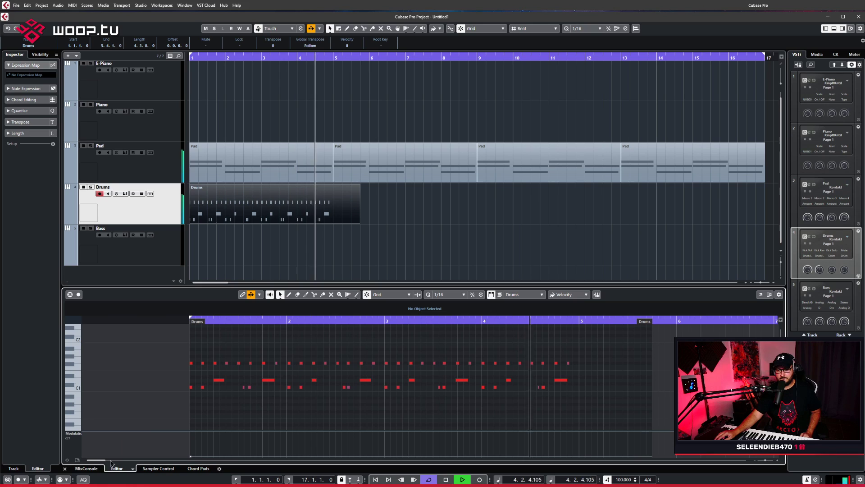
left_click_drag(175, 341, 614, 435)
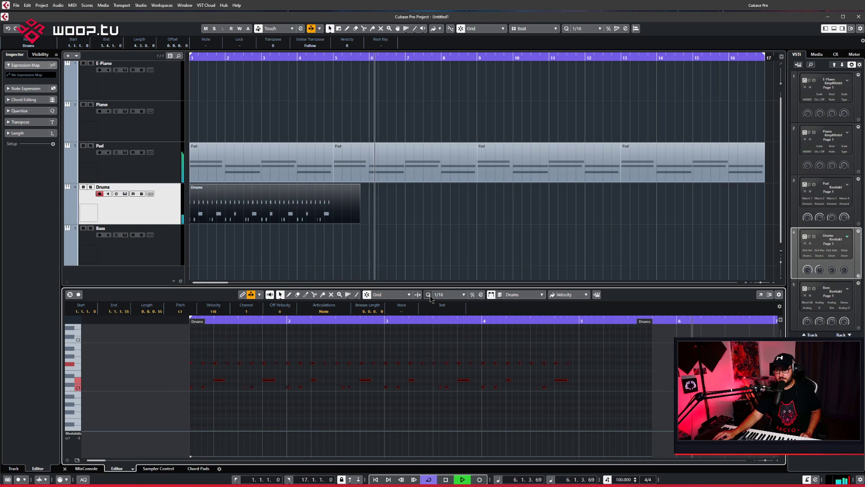
left_click(185, 322)
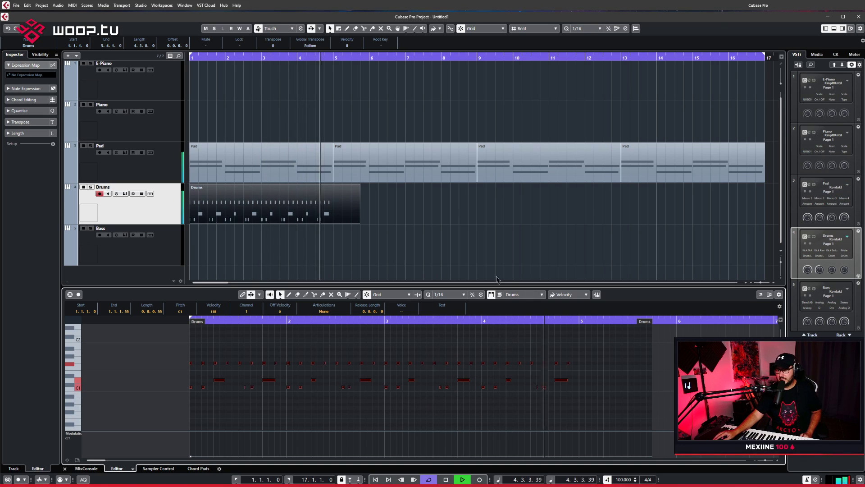
Trim the Drums part to end at bar 5 and repeat it in four-bar copies up to bar 17
left_click(364, 230)
left_click_drag(359, 216, 673, 243)
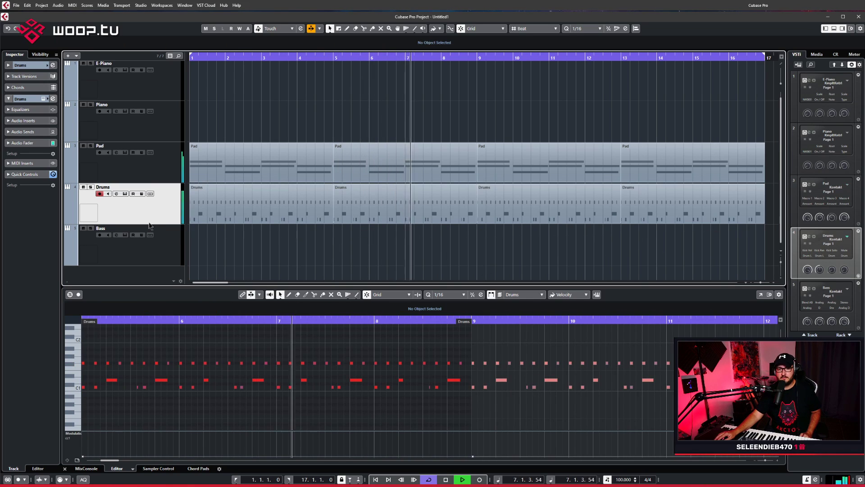
Record a bass line on the Bass track from bar 1, stopping just before bar 6
left_click(196, 242)
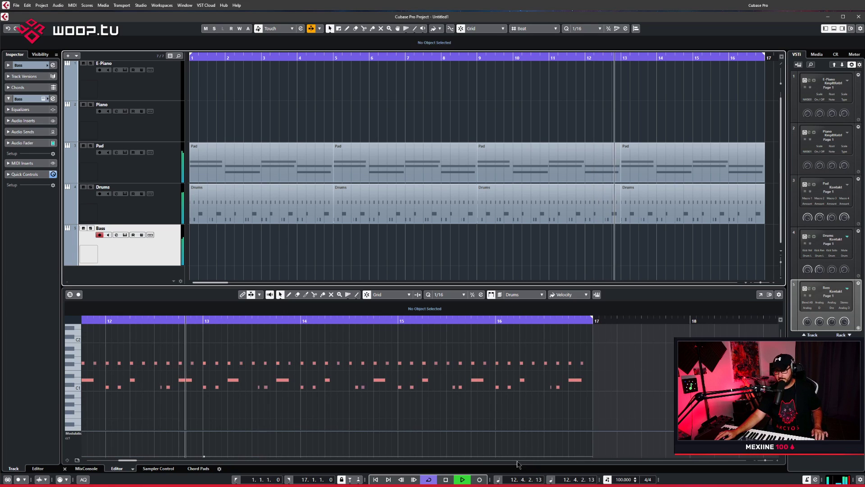
left_click(445, 479)
left_click(445, 479)
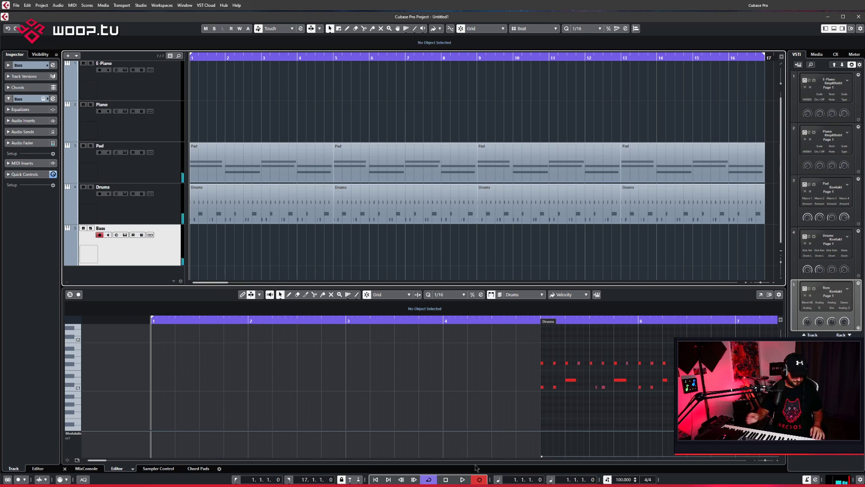
left_click(479, 480)
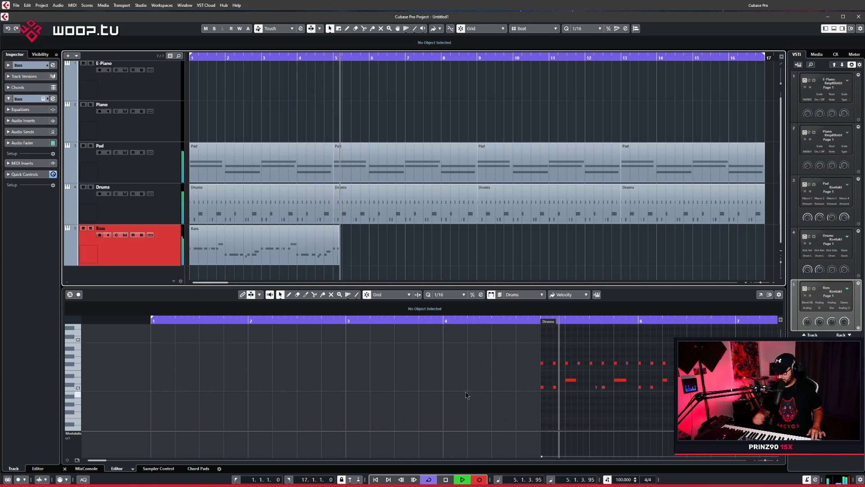
left_click(446, 479)
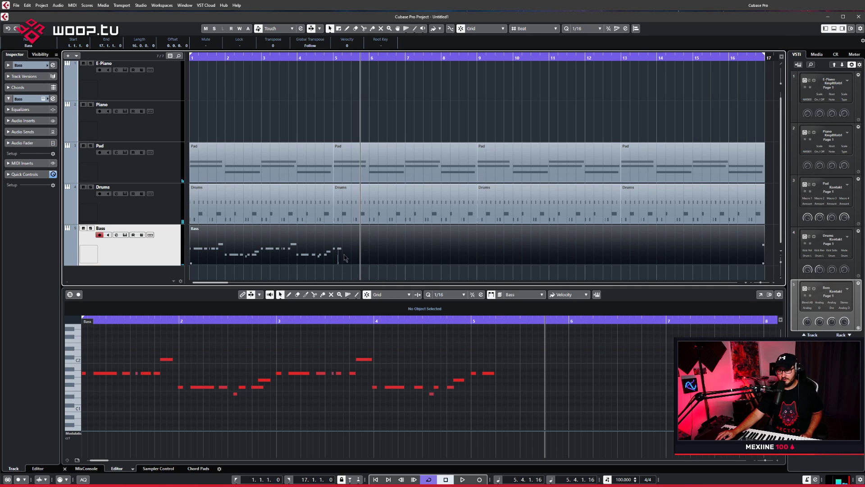
Shorten the Bass part to end at 5.3 and delete the two surplus notes at bar 5
left_click(464, 381)
left_click_drag(509, 387, 508, 383)
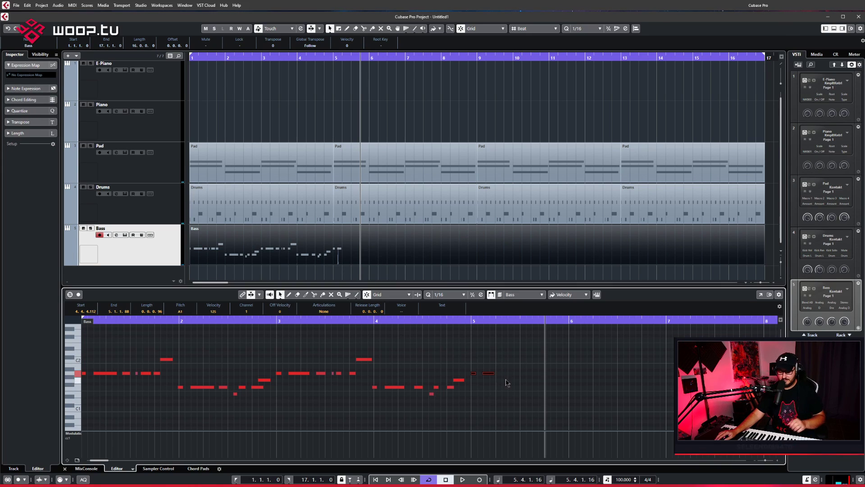
key("ctrl+alt+e")
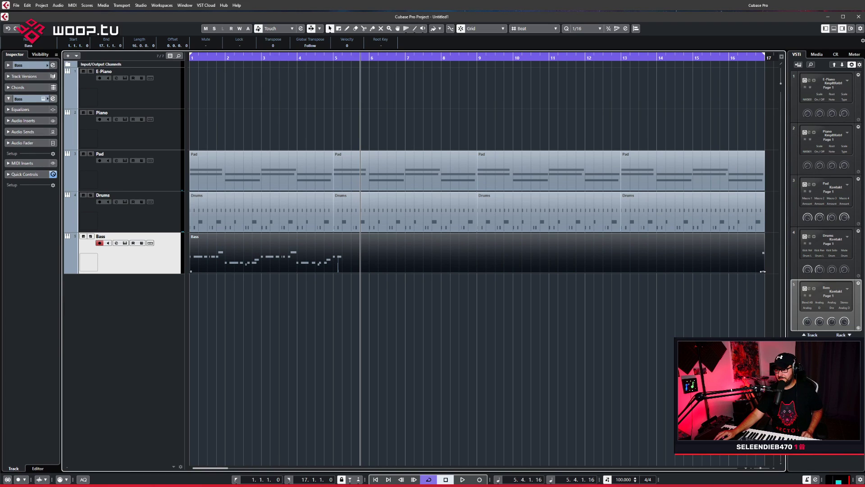
left_click_drag(762, 271, 346, 277)
key("ctrl+alt+e")
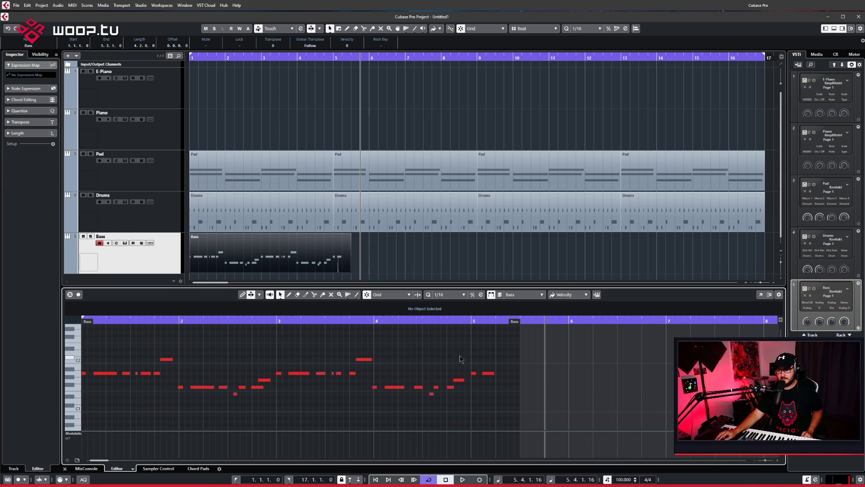
left_click_drag(500, 386, 500, 381)
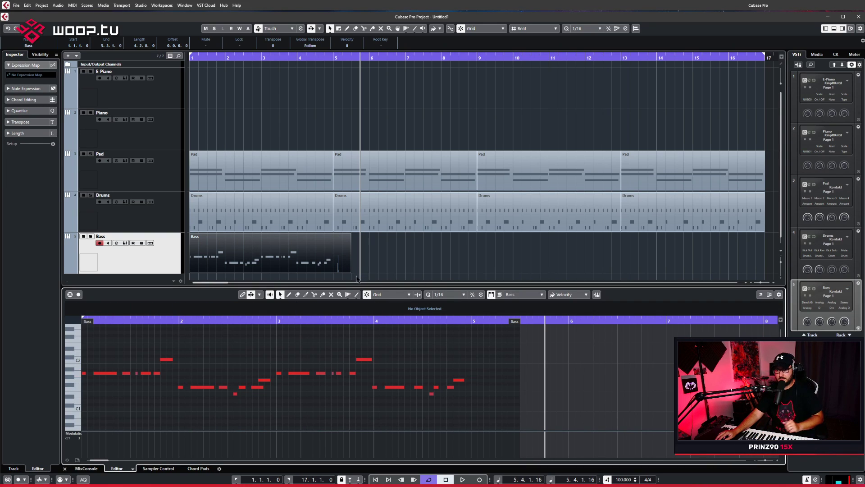
Trim the Bass part to end at bar 5 and repeat it in four-bar copies up to bar 17
left_click_drag(350, 274, 333, 272)
left_click(433, 257)
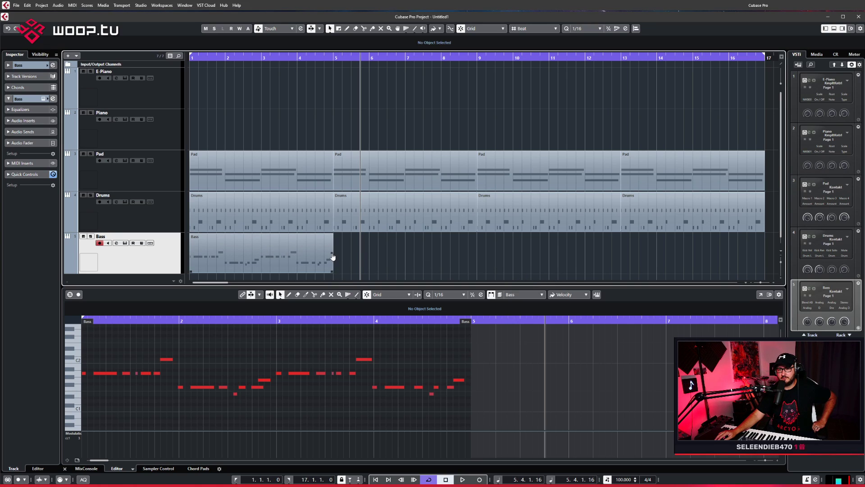
left_click_drag(332, 257, 684, 258)
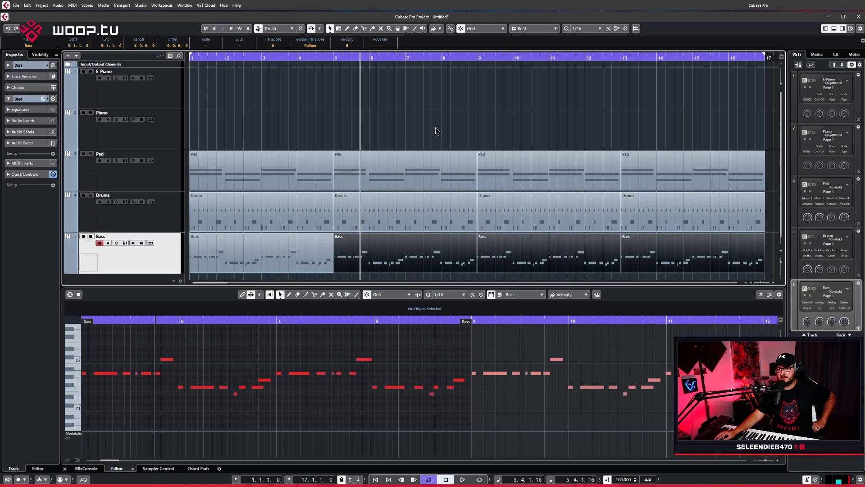
Inspect the notes of the first Bass part from bar 1 to bar 5 in the editor
left_click(266, 239)
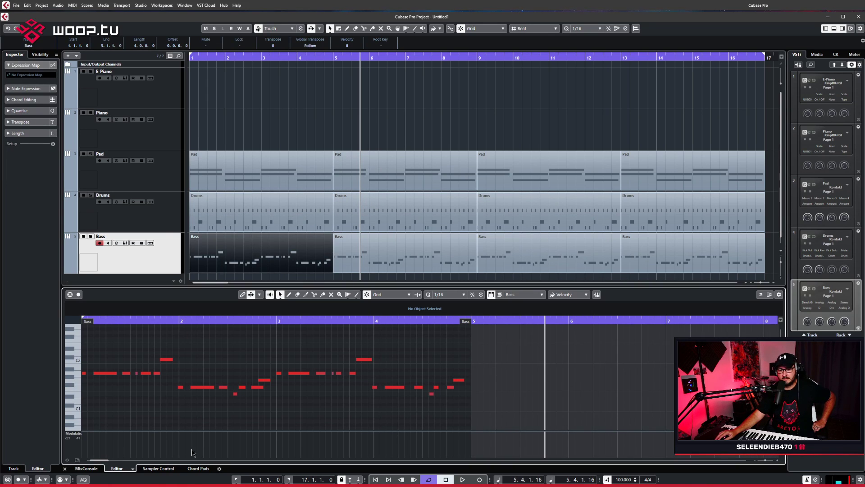
left_click_drag(93, 461, 90, 461)
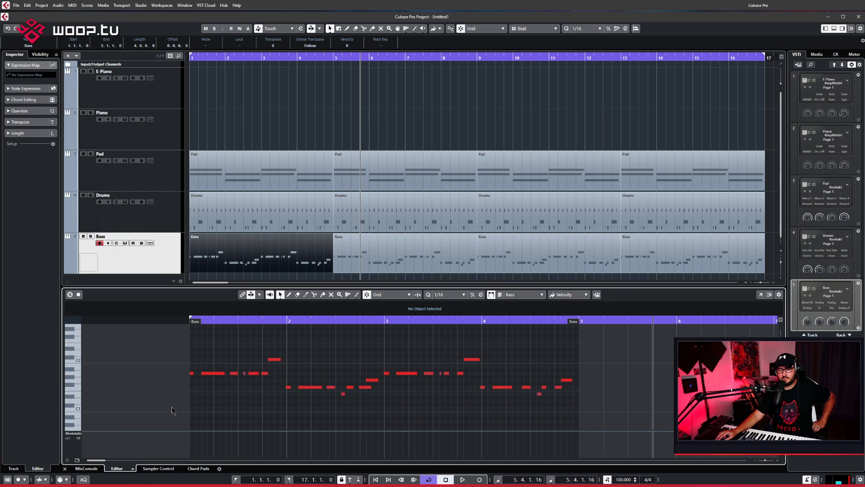
left_click(422, 130)
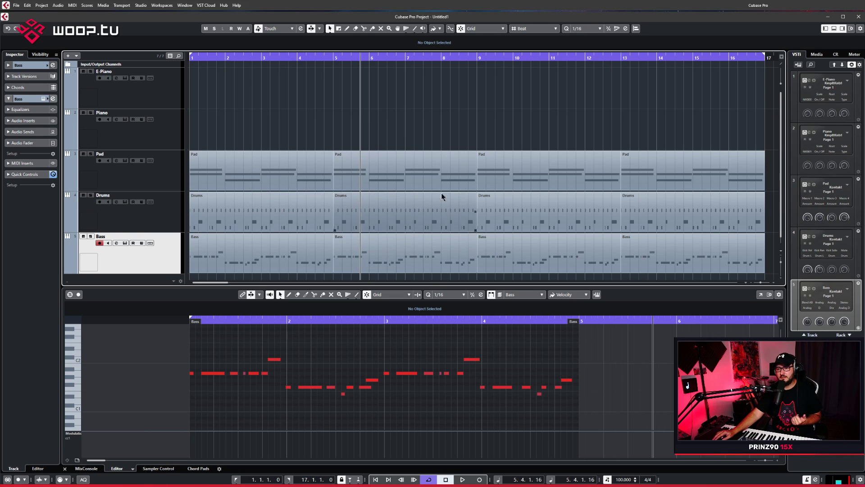
Play back the Pad, Drums and Bass arrangement from bar 1
scroll(432, 172, "down", 1)
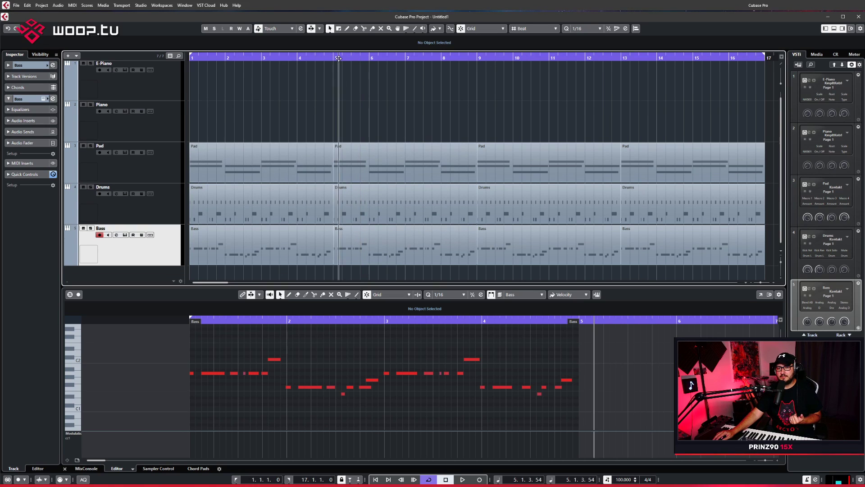
left_click_drag(338, 58, 190, 58)
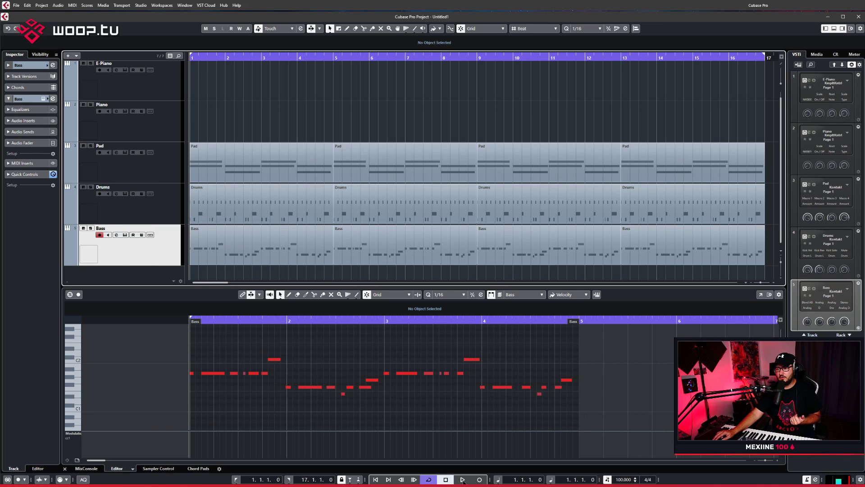
key("space")
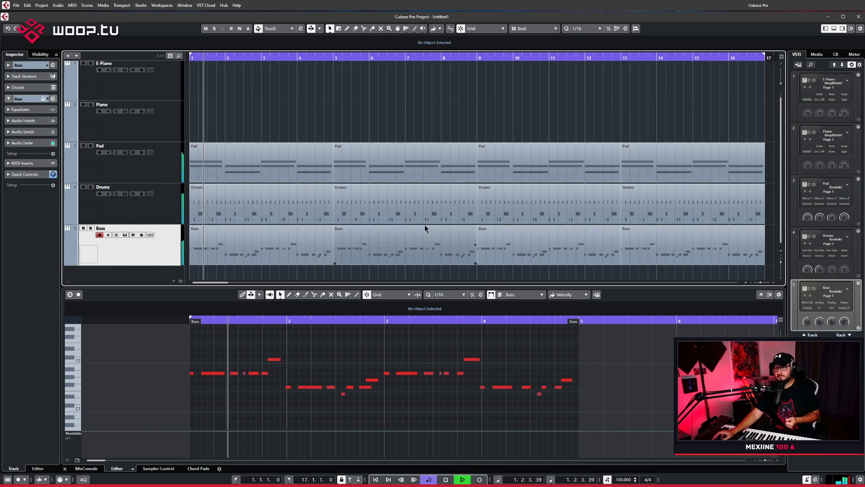
scroll(425, 225, "up", 1)
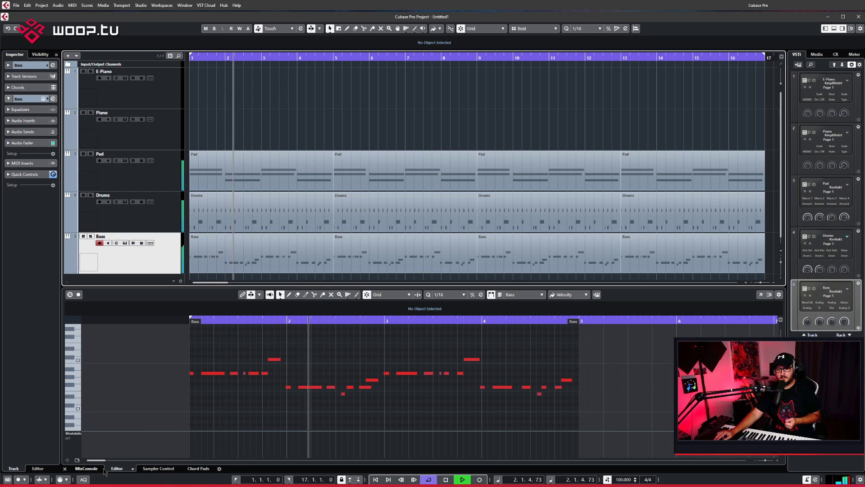
Balance the levels in the MixConsole during playback, with Drums at -4.41 and Bass at -0.49
left_click(86, 468)
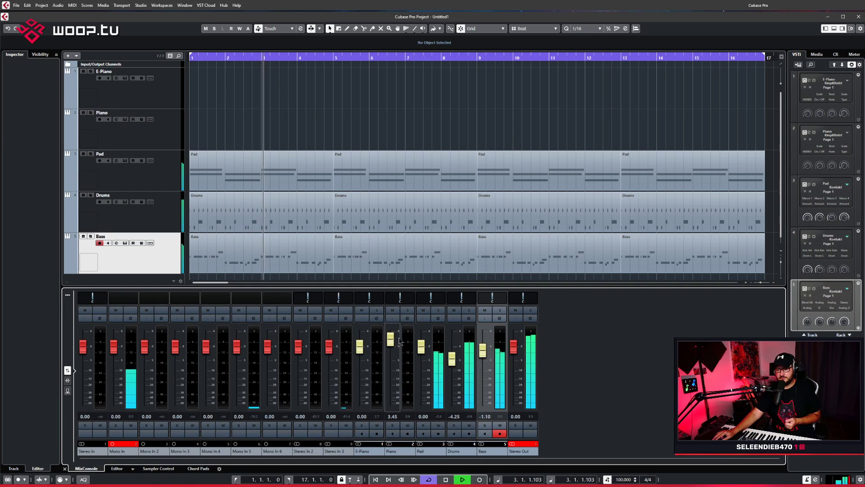
left_click(452, 360)
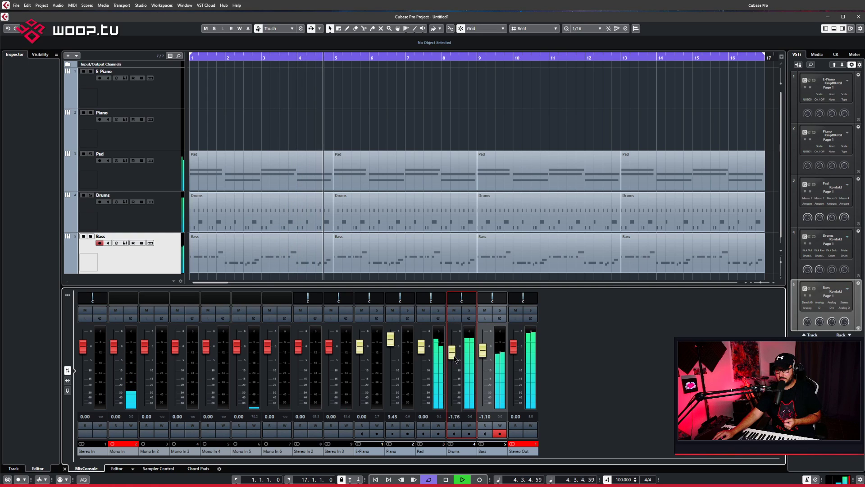
left_click_drag(454, 359, 480, 363)
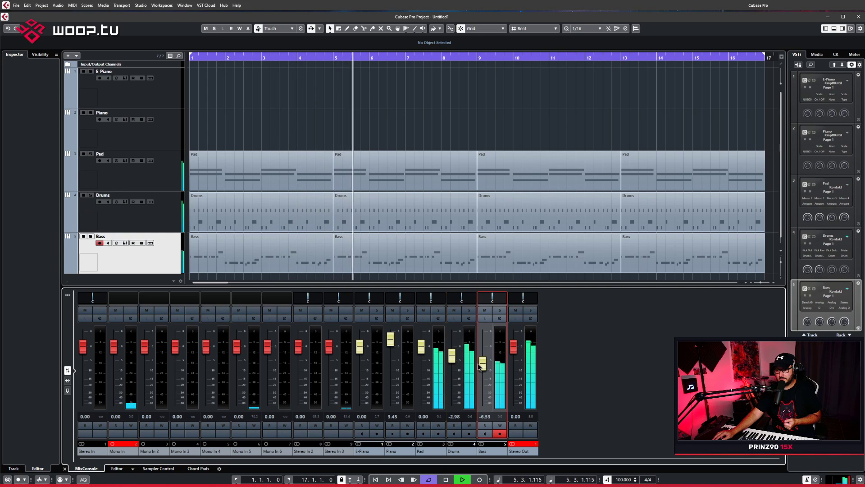
left_click(457, 357)
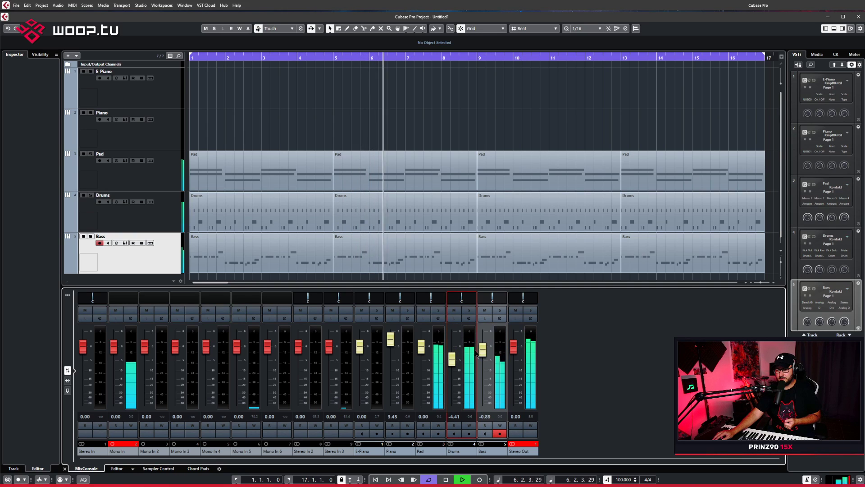
left_click(299, 116)
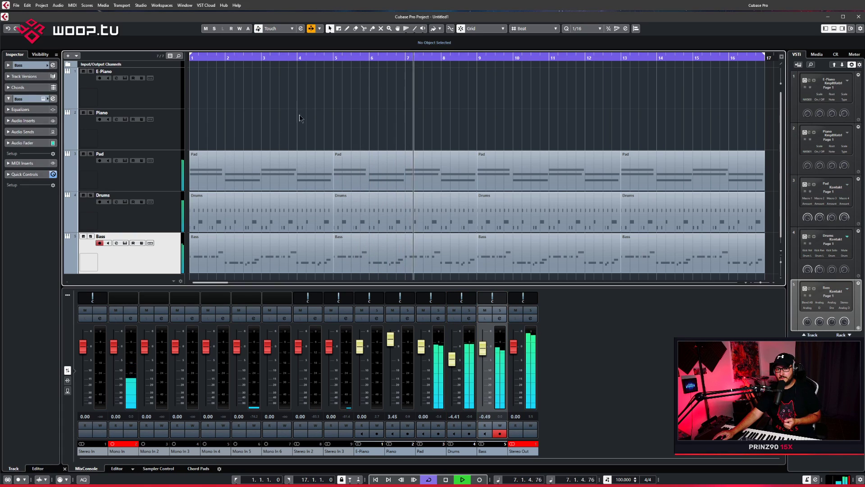
Select the Piano track for playing along with the running beat, and stop playback
left_click(141, 127)
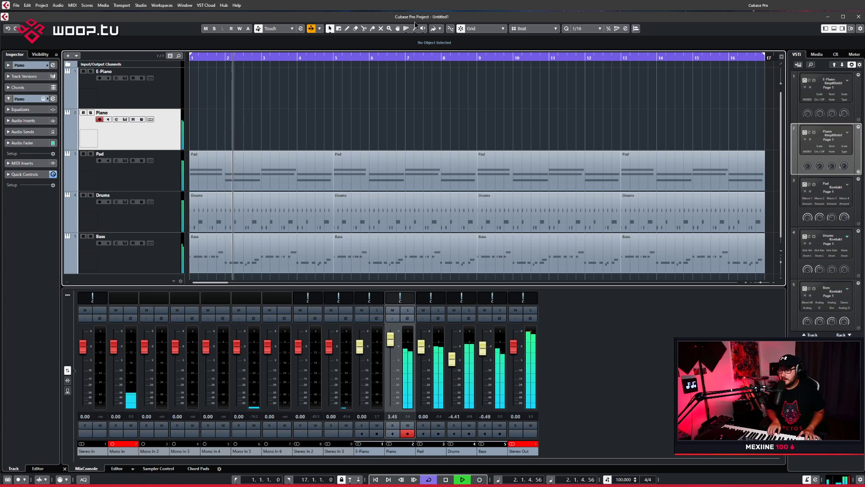
left_click(447, 480)
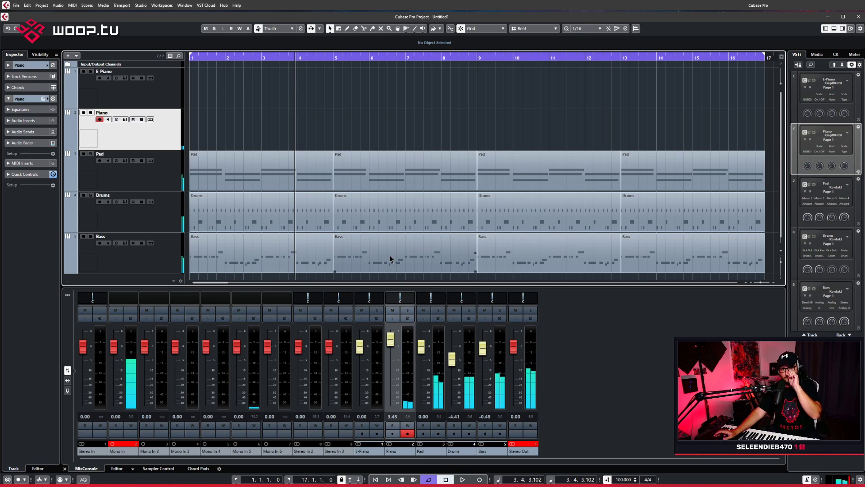
Delete all Pad, Drums and Bass parts from the arrangement
scroll(366, 202, "down", 1)
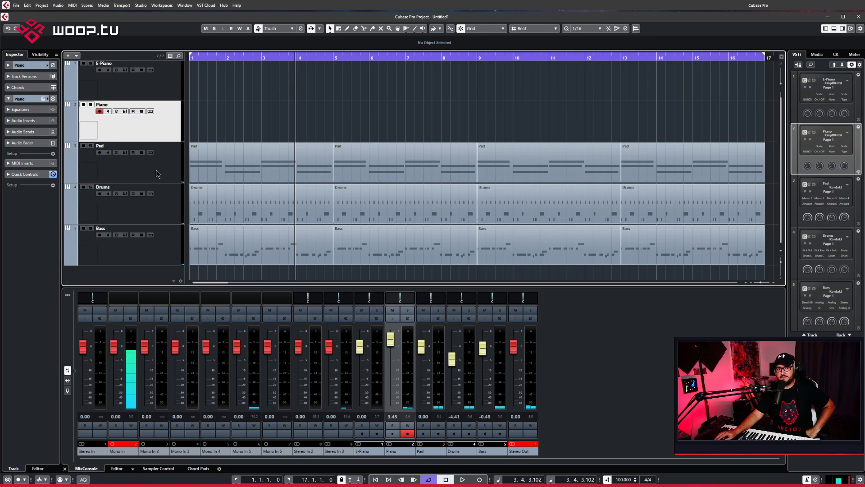
left_click(156, 173)
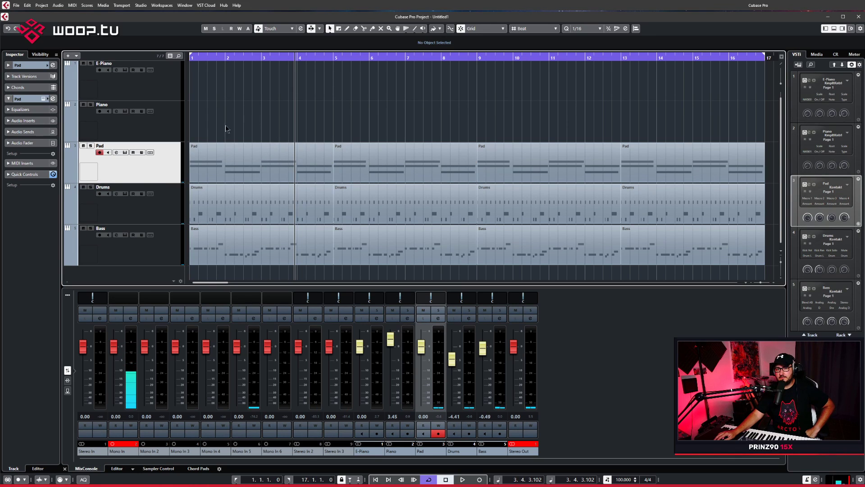
scroll(149, 144, "up", 1)
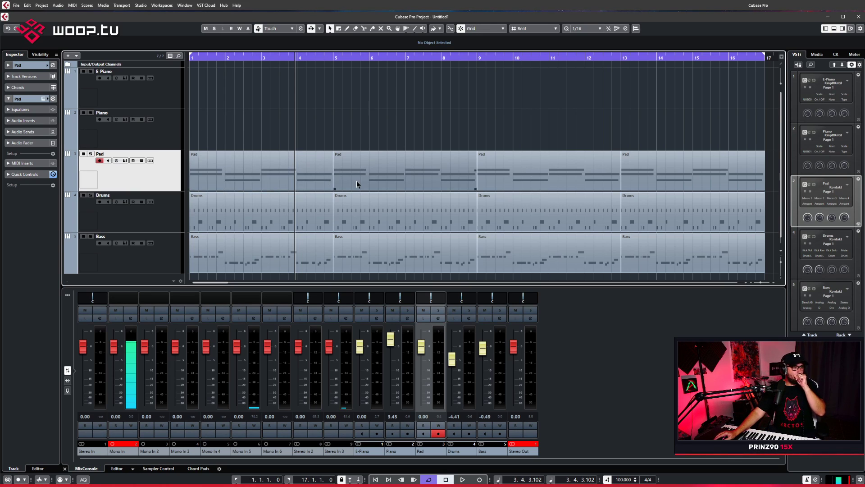
scroll(365, 173, "down", 1)
left_click_drag(247, 115, 663, 270)
key("Delete")
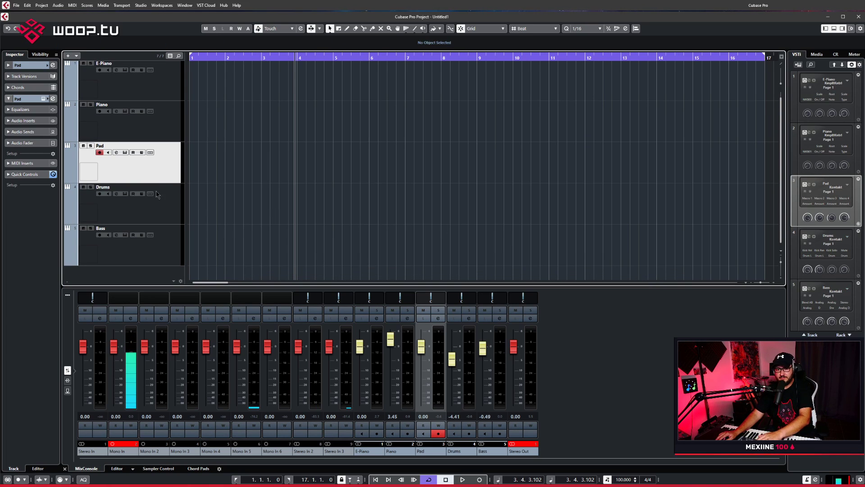
Remove the Pad, Drums and Bass tracks from the project, keeping only E-Piano and Piano
right_click(162, 164)
left_click(194, 197)
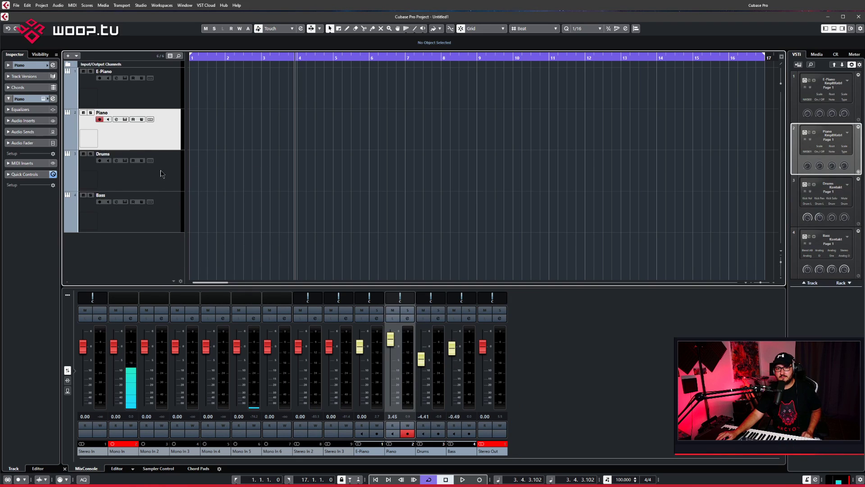
right_click(162, 171)
left_click(209, 202)
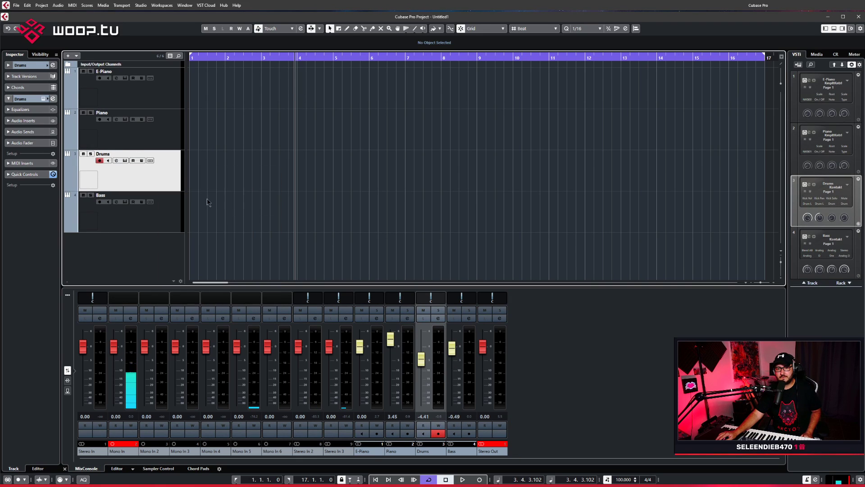
right_click(158, 169)
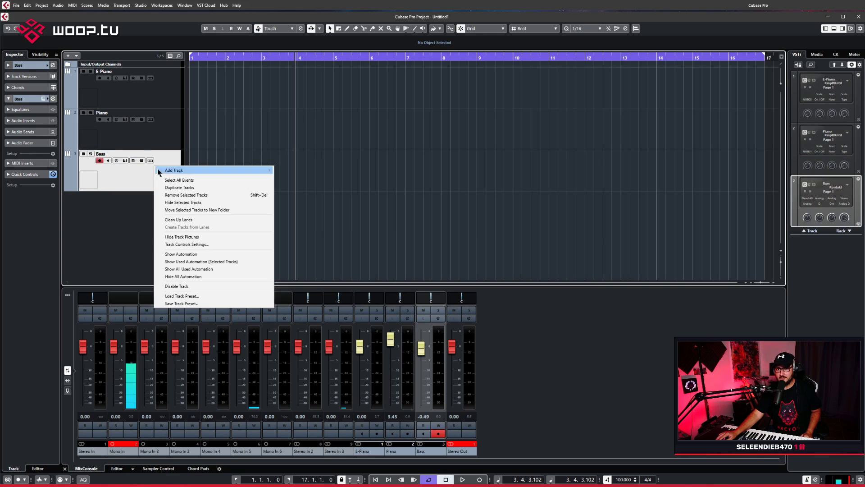
left_click(212, 194)
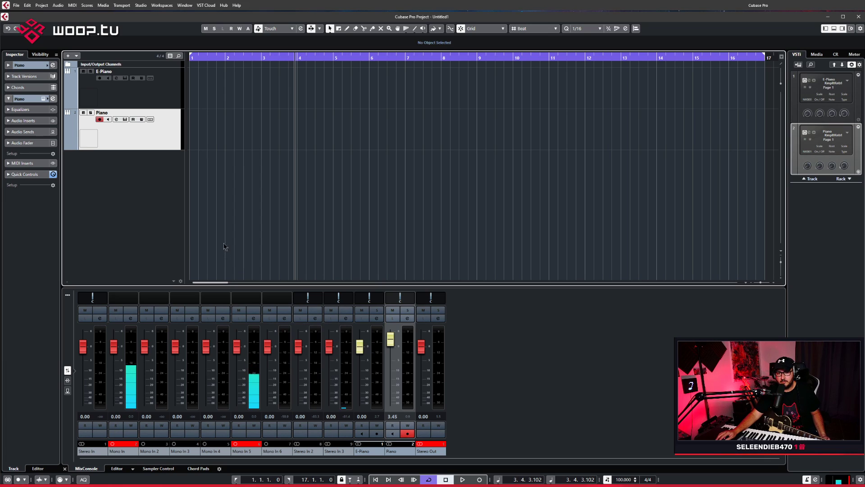
Add a mono audio track with hardware input Analogue 5 (Mono) and output Stereo Out, and enable its input monitoring
left_click(67, 55)
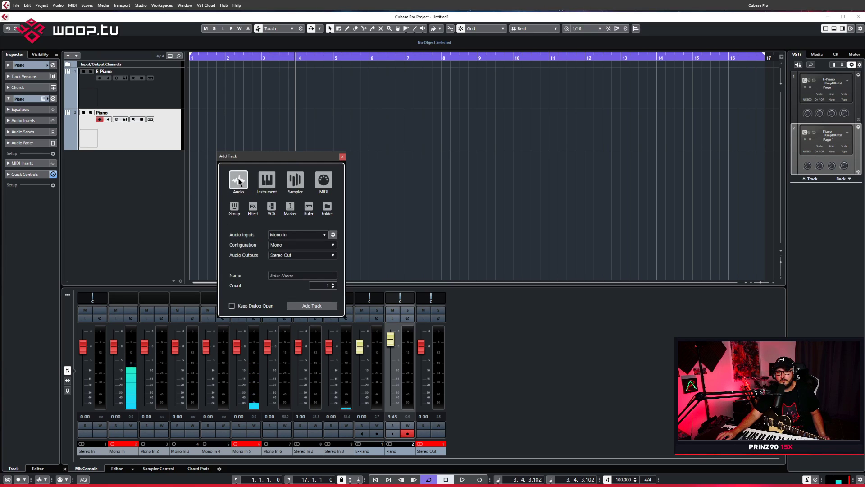
left_click(301, 235)
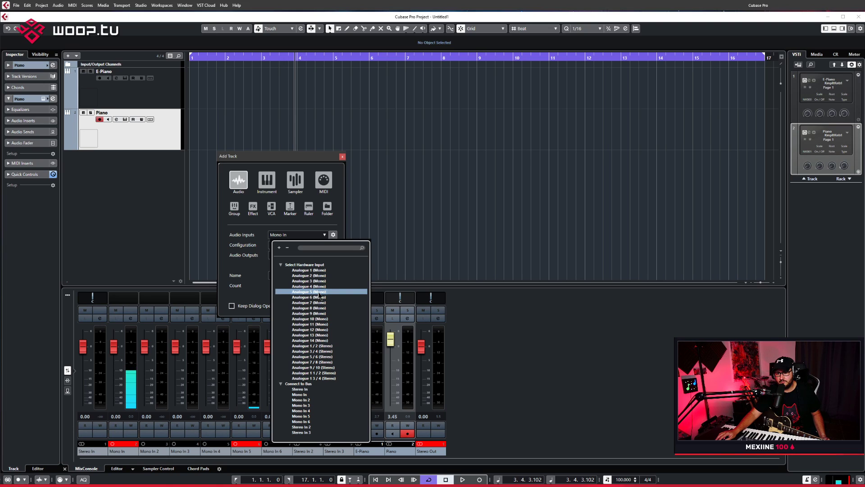
left_click(315, 291)
left_click(314, 305)
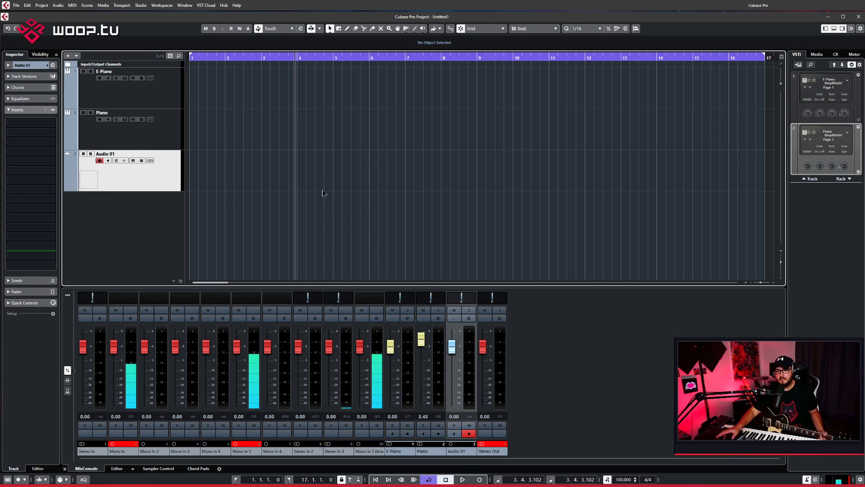
left_click(108, 161)
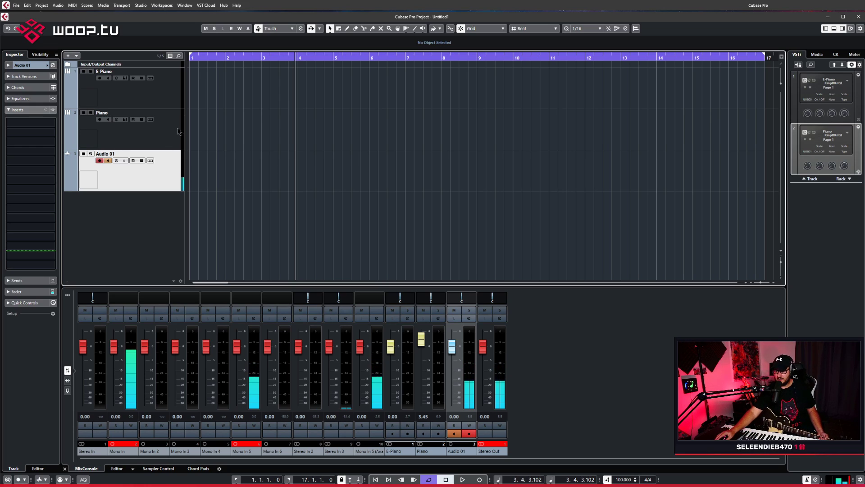
Load Guitar Rig 5 from the 64-bit VST plugins into the audio track's first insert slot
left_click(41, 124)
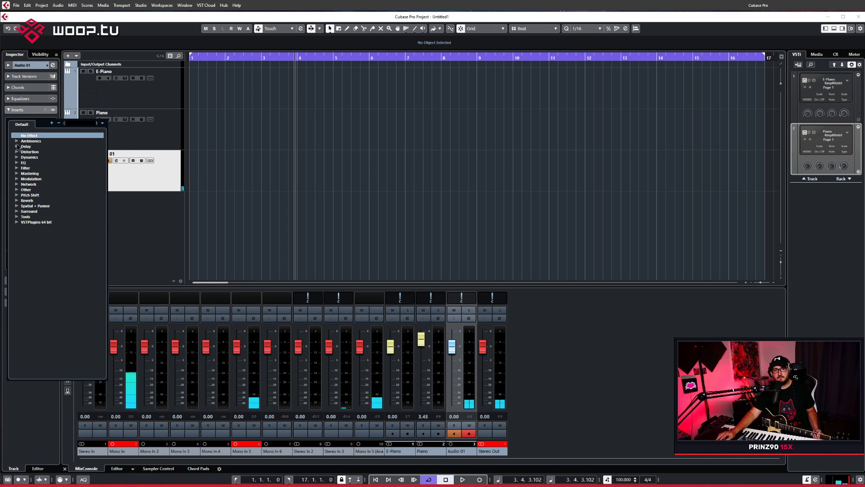
left_click(17, 223)
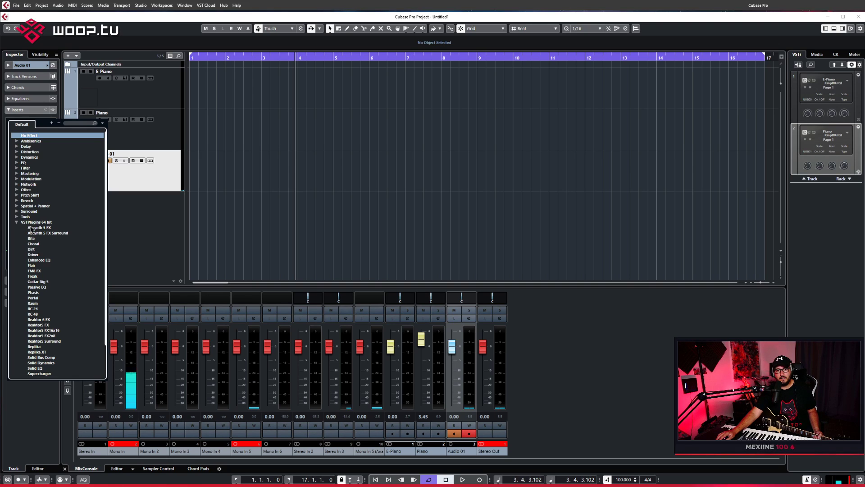
left_click(44, 286)
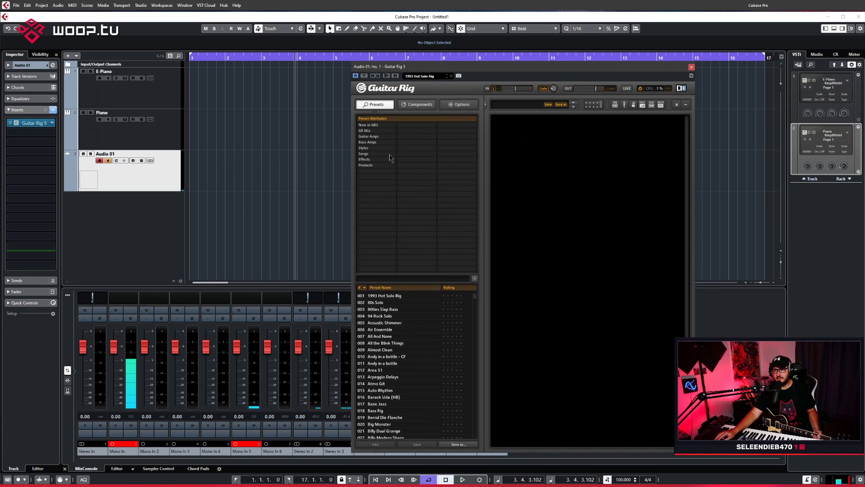
Browse the Guitar Amps presets for Lead 800 and Rammfire, and try the Pure Rammfire A preset
left_click(375, 136)
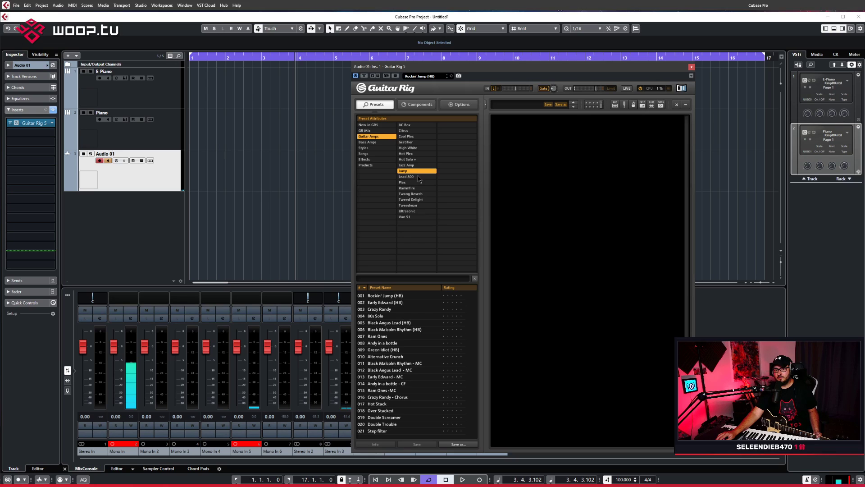
left_click(410, 177)
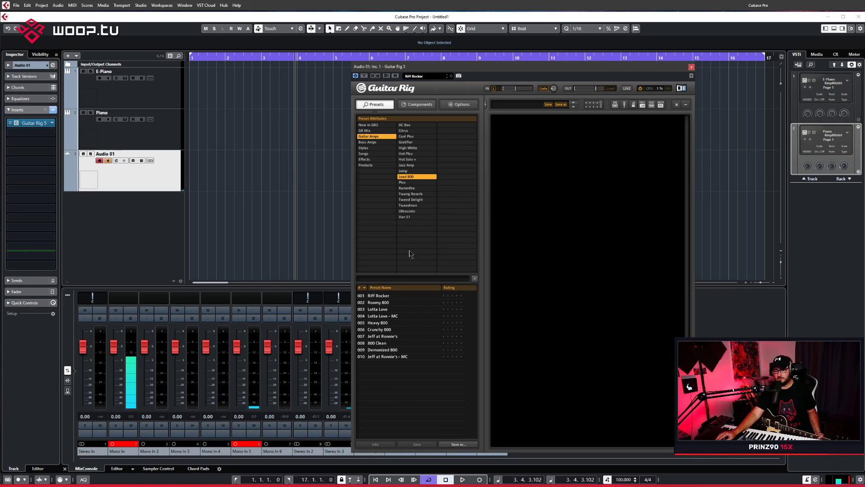
left_click(407, 188)
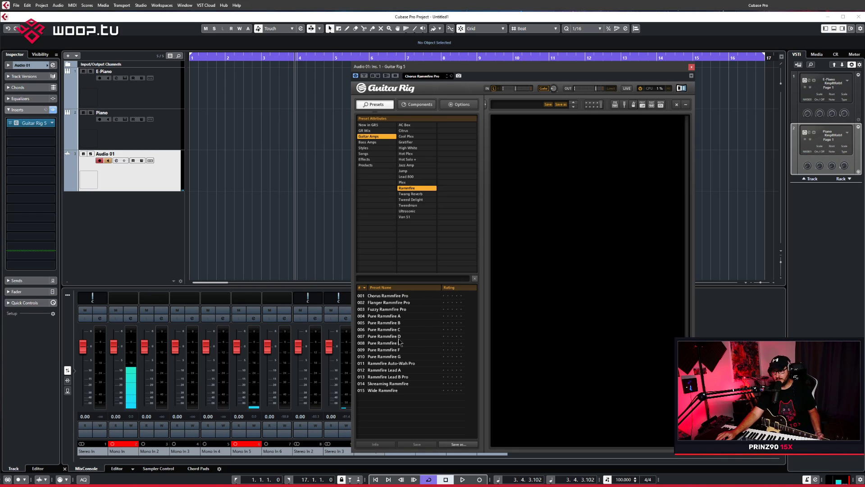
left_click(390, 316)
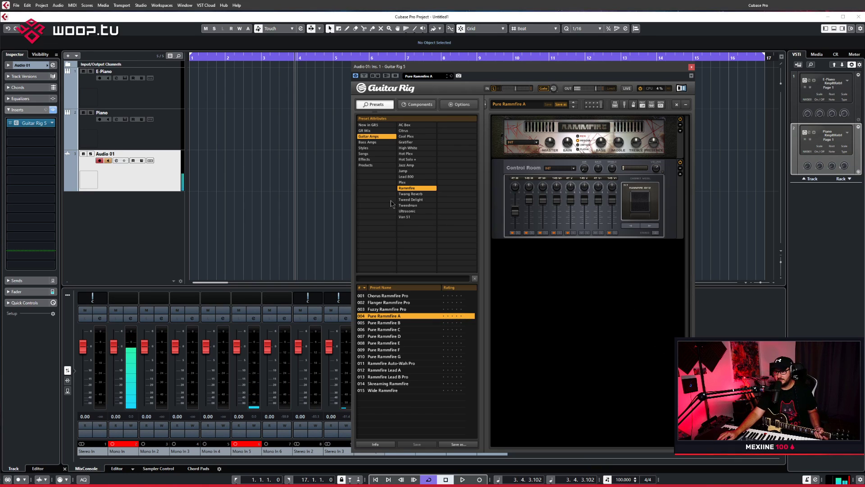
Load the Riff Rocker preset from the Lead 800 guitar amps
left_click(412, 177)
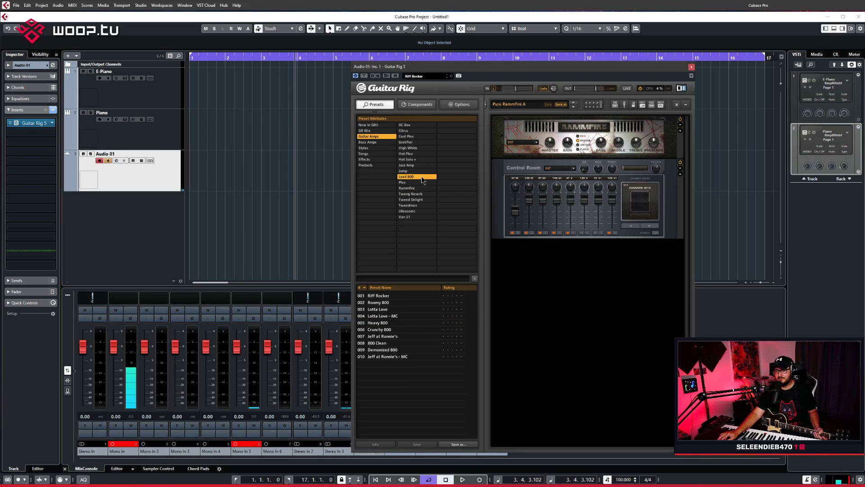
left_click(397, 296)
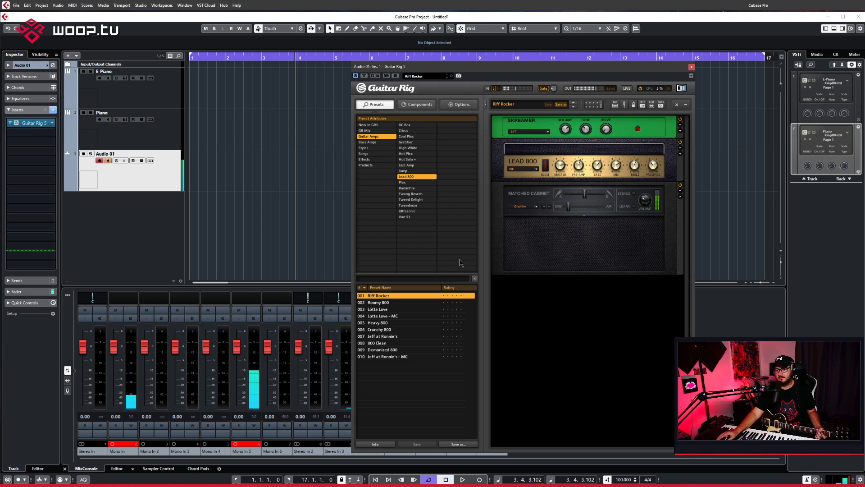
Try the Lead 800 preset Roomy 800 and the Gratifier presets Modern Gratifier, Dual Cab Setup and God's Love
left_click(390, 302)
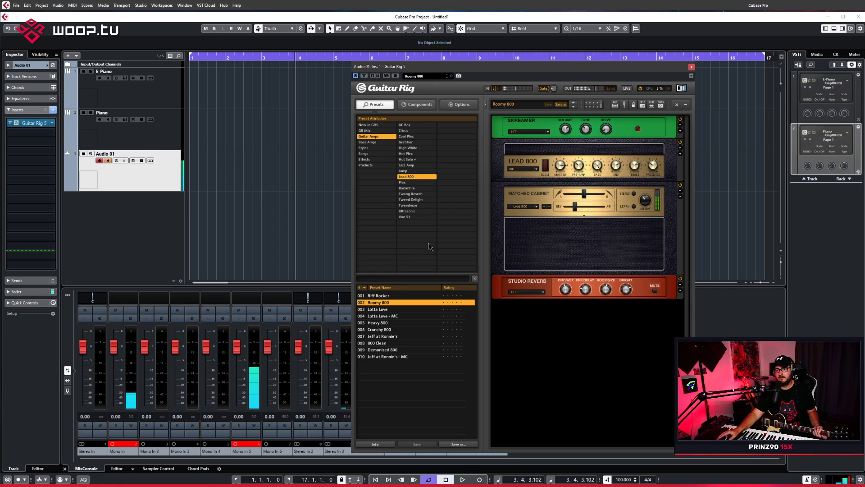
left_click(406, 143)
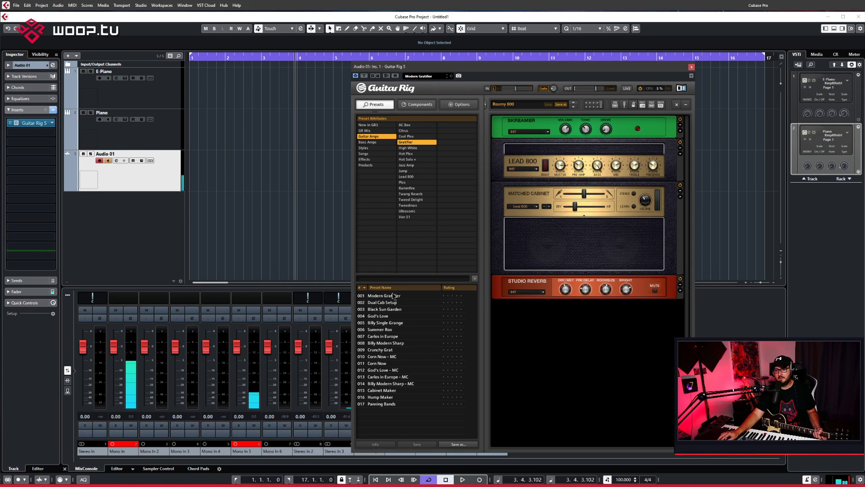
left_click(391, 295)
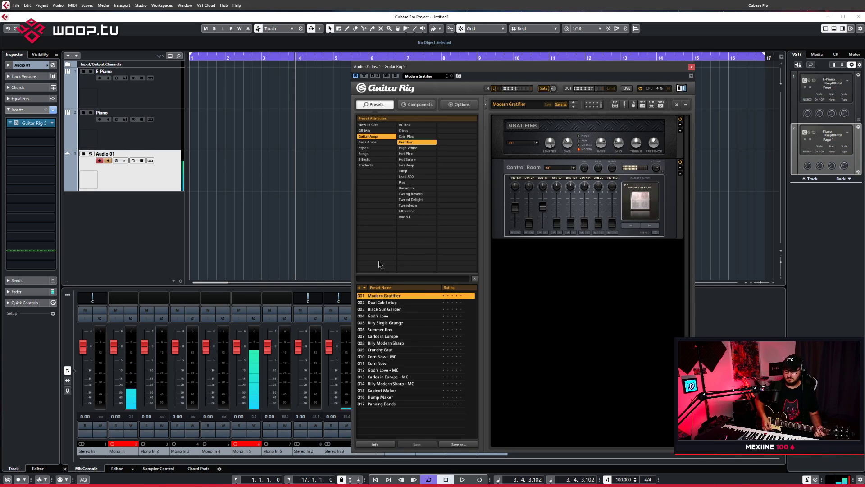
left_click(395, 302)
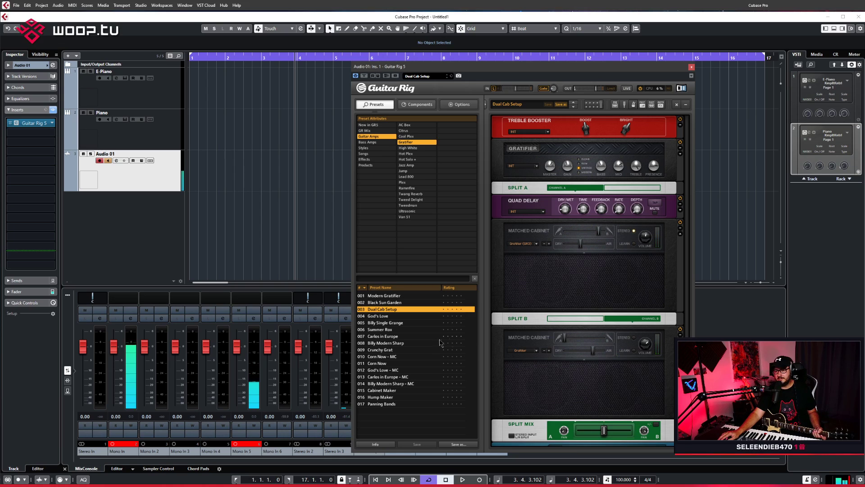
left_click(393, 316)
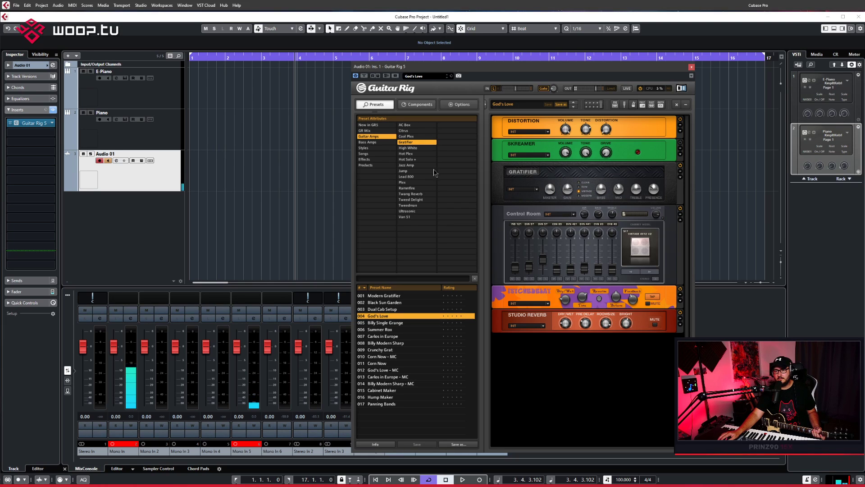
Browse the Jump and Plex guitar amps, load the Jump preset Black Malcolm Rhythm - MC, and close the Guitar Rig window
left_click(406, 171)
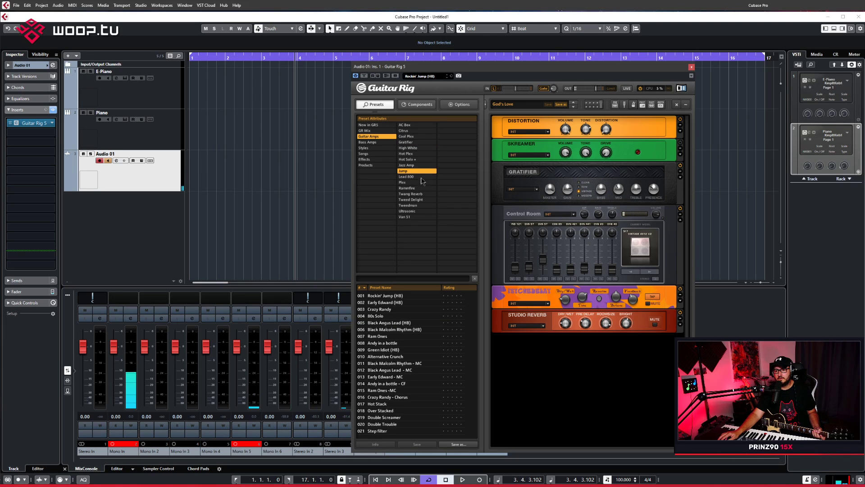
left_click(406, 183)
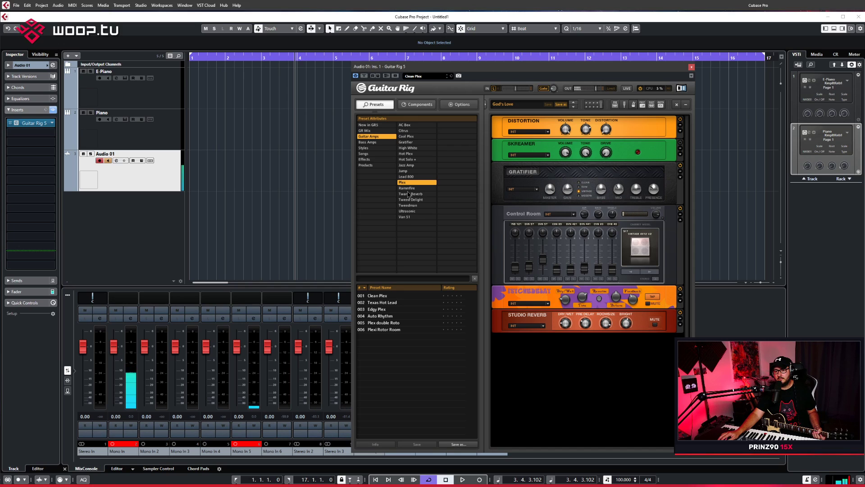
left_click(408, 171)
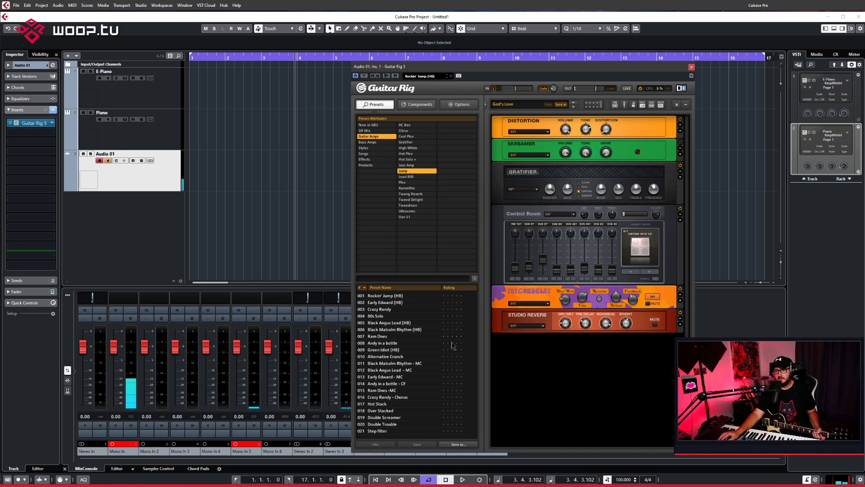
left_click(383, 364)
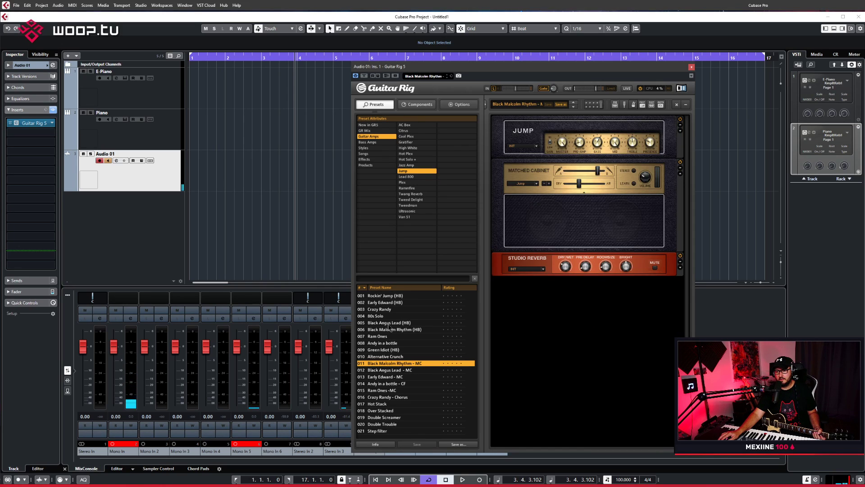
left_click(390, 324)
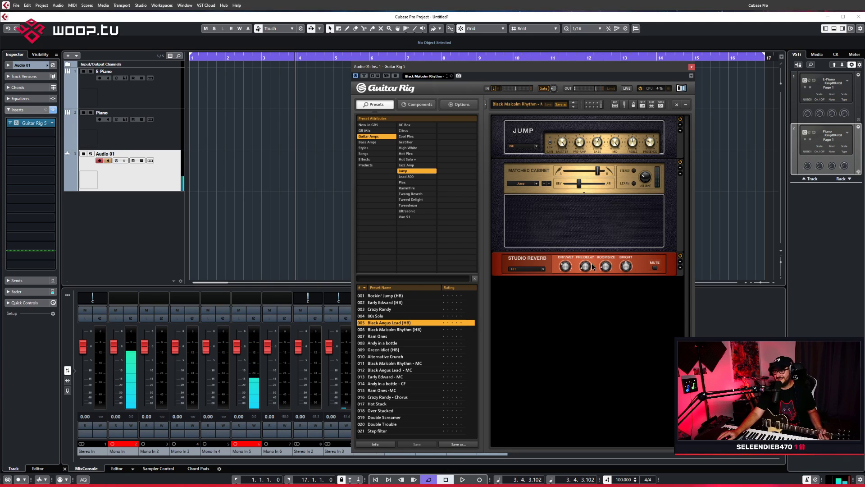
left_click(691, 68)
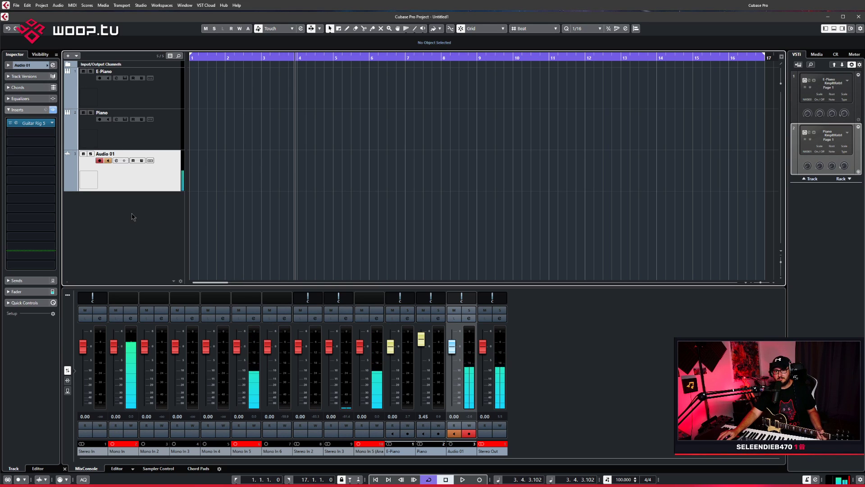
Place the playhead at the project start and start playback
left_click(207, 59)
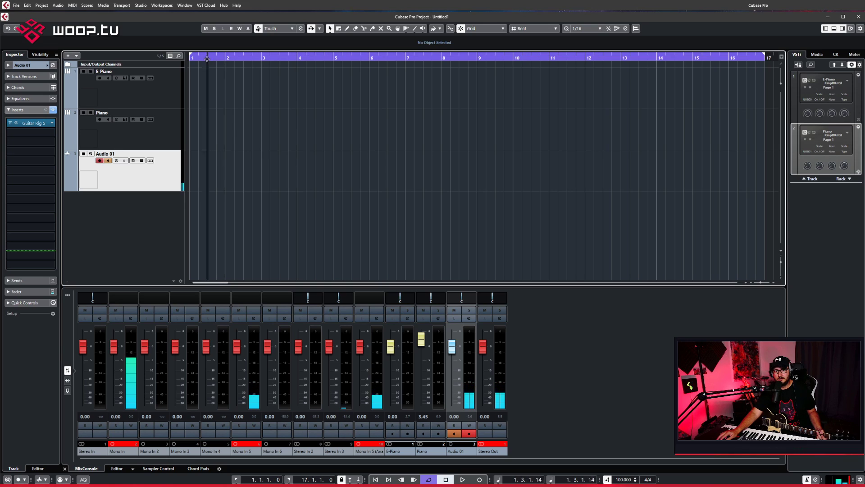
left_click_drag(207, 58, 190, 58)
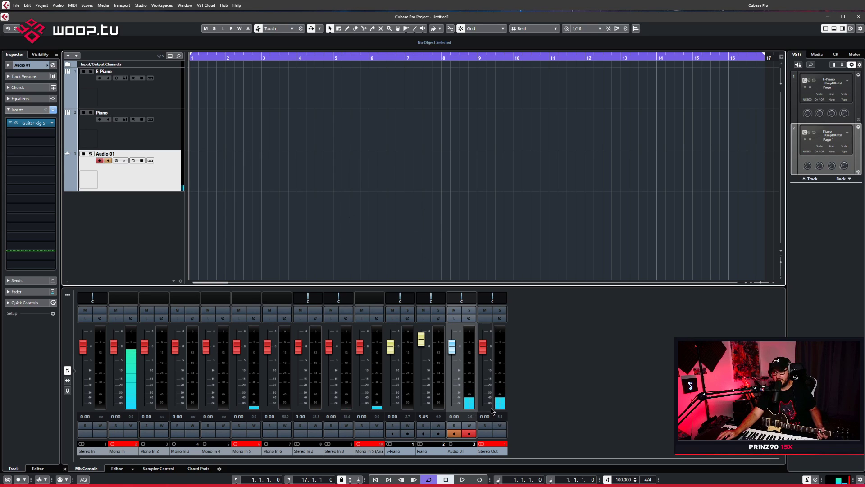
left_click(468, 479)
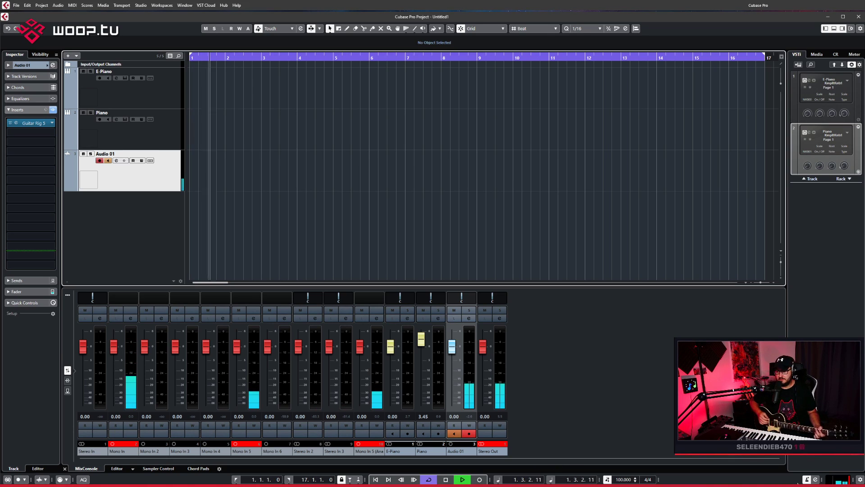
Try different project tempos during playback, settle on 110 BPM, and stop with the playhead back at bar 1
left_click(635, 478)
left_click(635, 478)
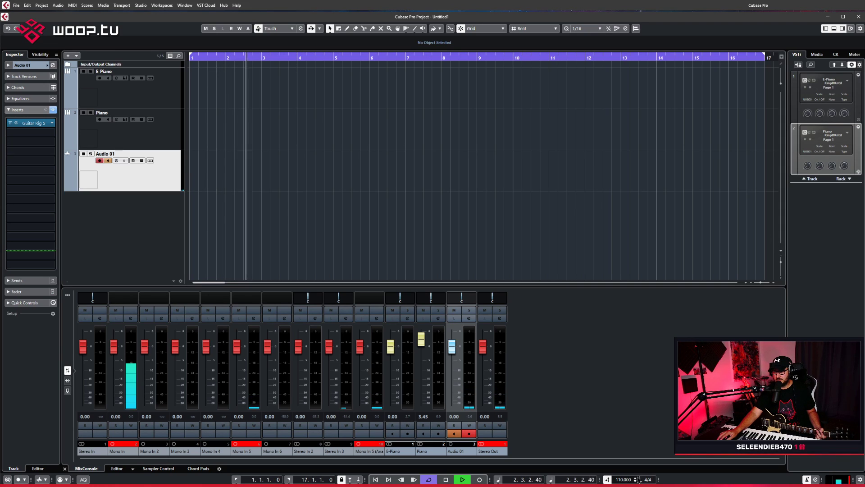
left_click(635, 478)
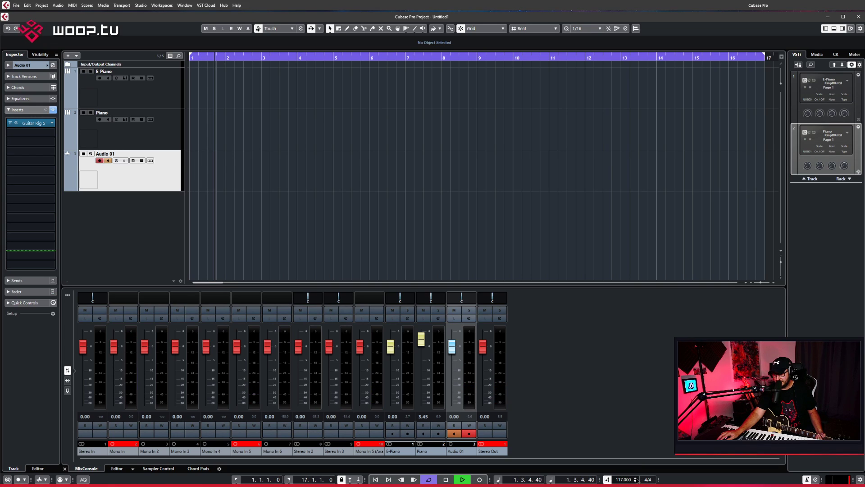
scroll(635, 479, "up", 3)
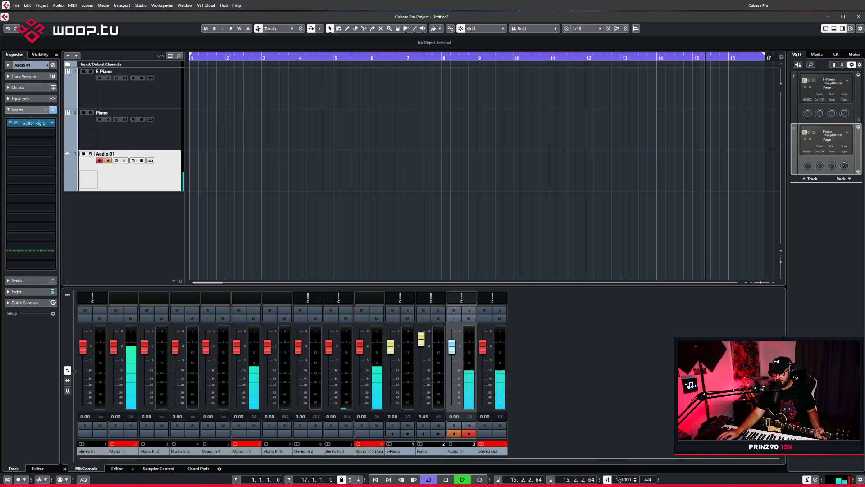
scroll(636, 480, "down", 6)
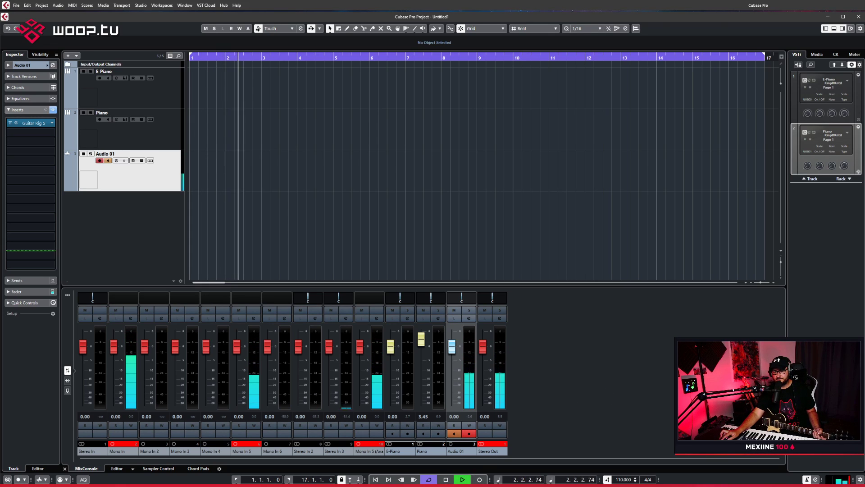
left_click(449, 479)
left_click(451, 476)
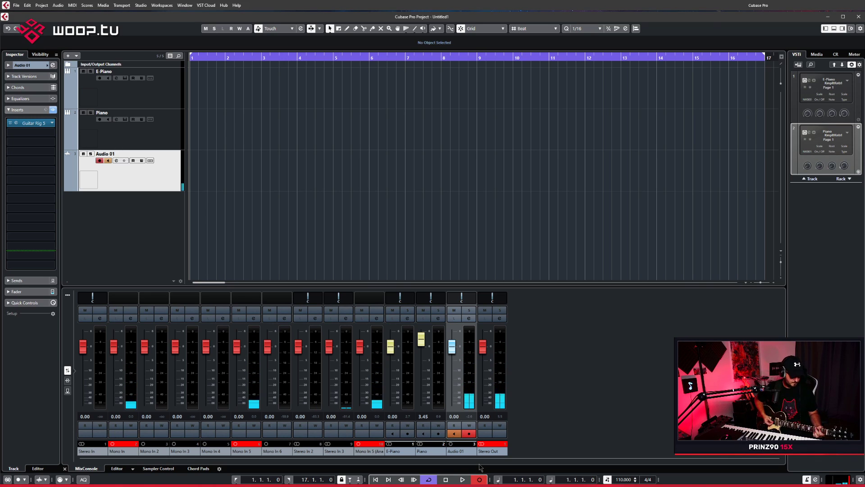
Record a trial guitar take on Audio 01 from bar 1 and delete the recorded clip
key("KP_Multiply")
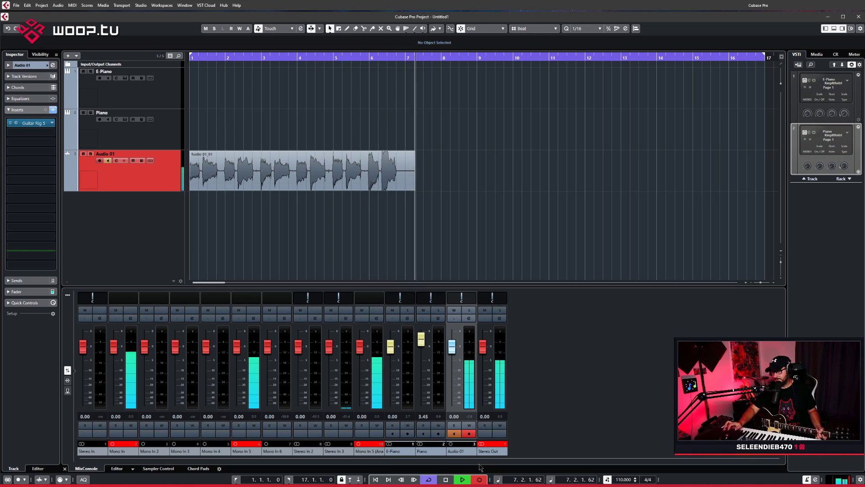
key("space")
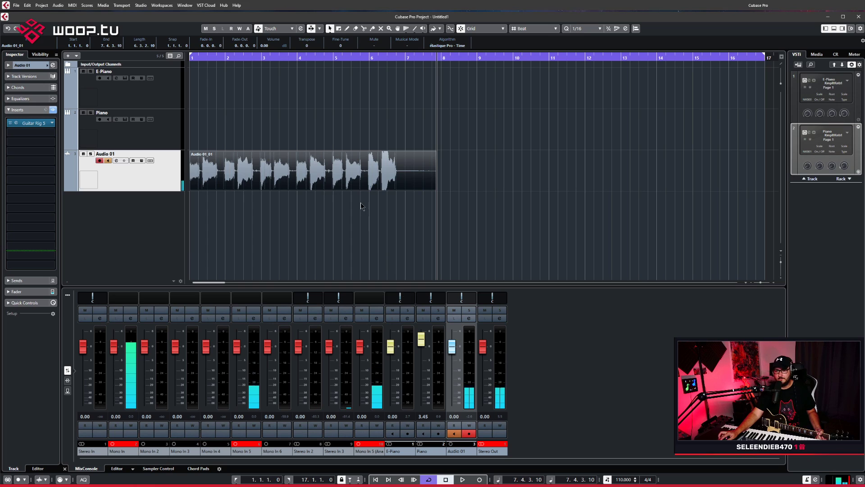
key("Delete")
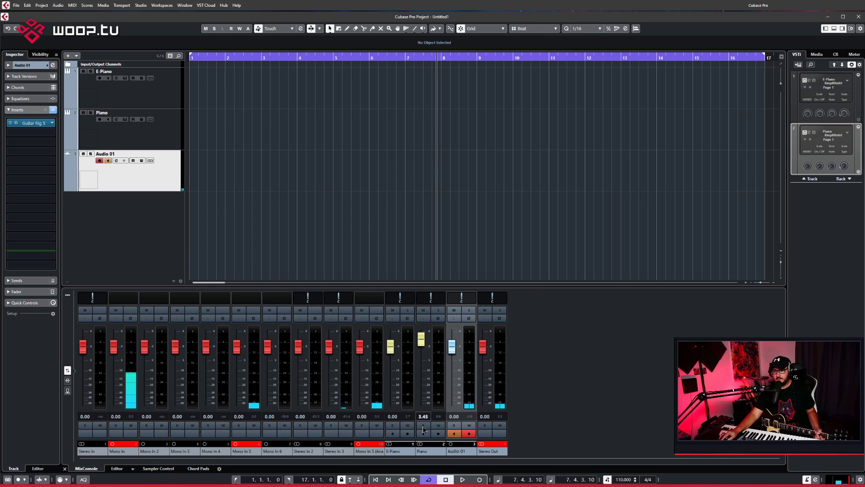
Record a new guitar take on Audio 01 from bar 1 into bar 10
left_click(445, 480)
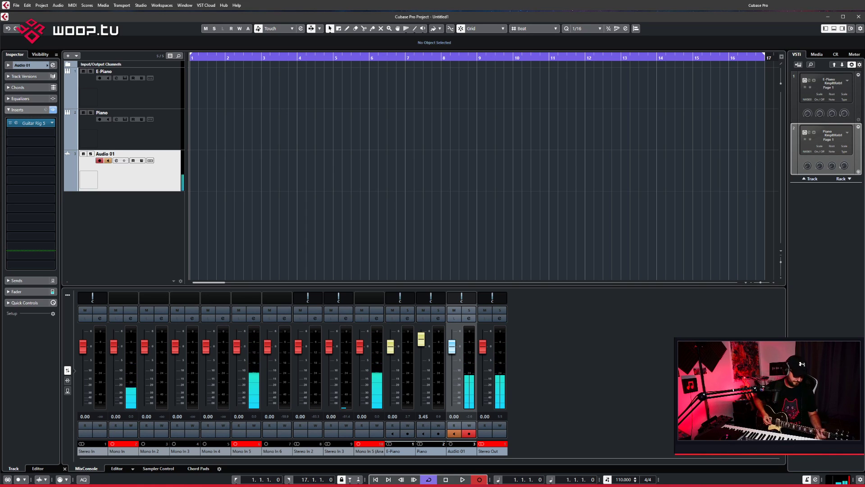
key("KP_Multiply")
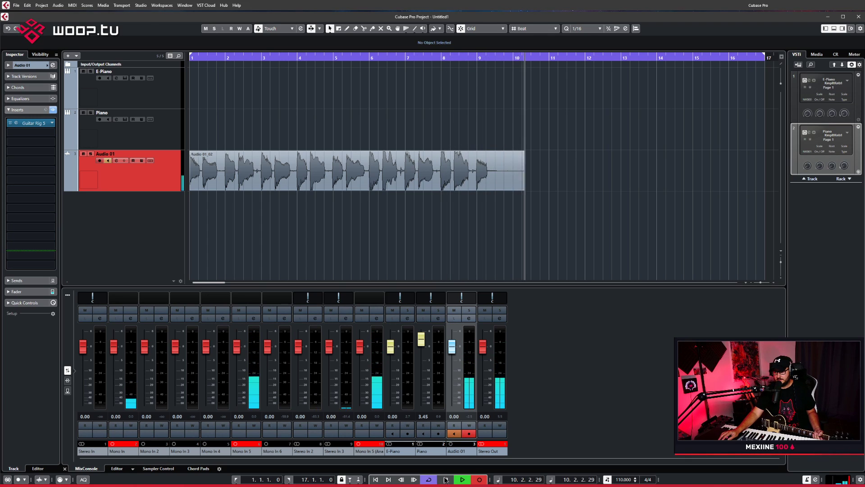
key("space")
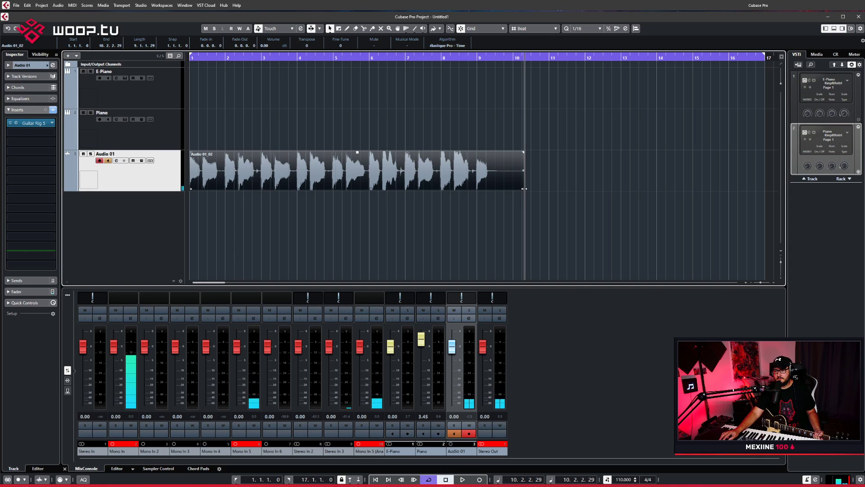
Trim the recorded guitar clip to end at bar 9 and place a copy right after it, reaching bar 17
left_click_drag(524, 189, 570, 177)
left_click(477, 248)
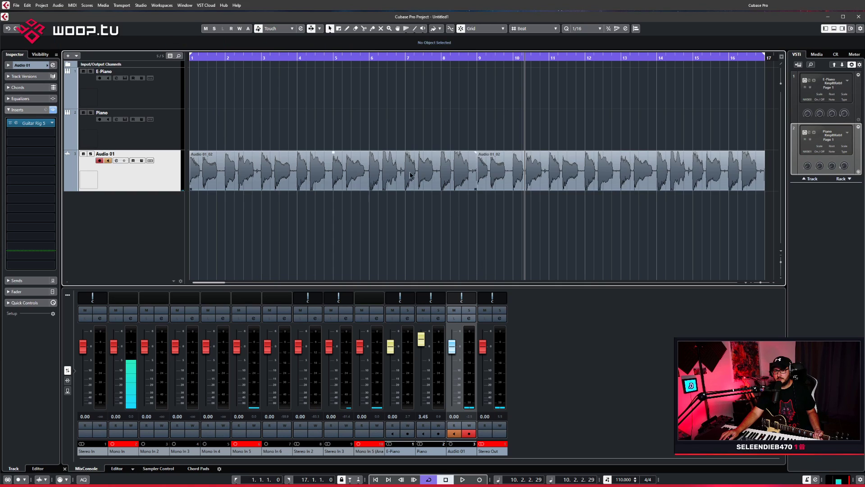
Play the guitar clips from the project start and disable input monitoring on Audio 01
key("Home")
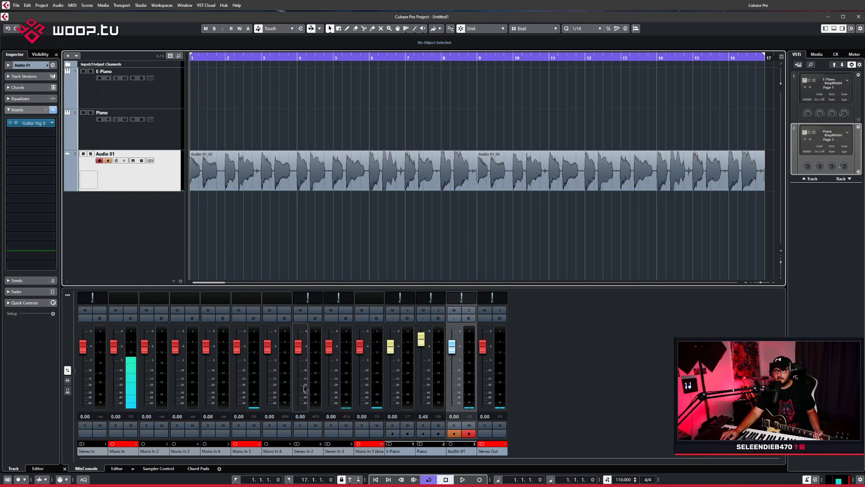
left_click(460, 479)
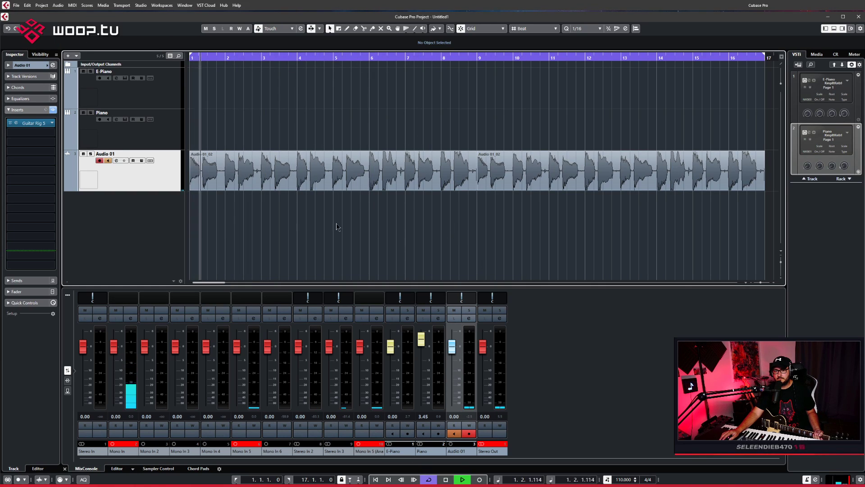
left_click(108, 160)
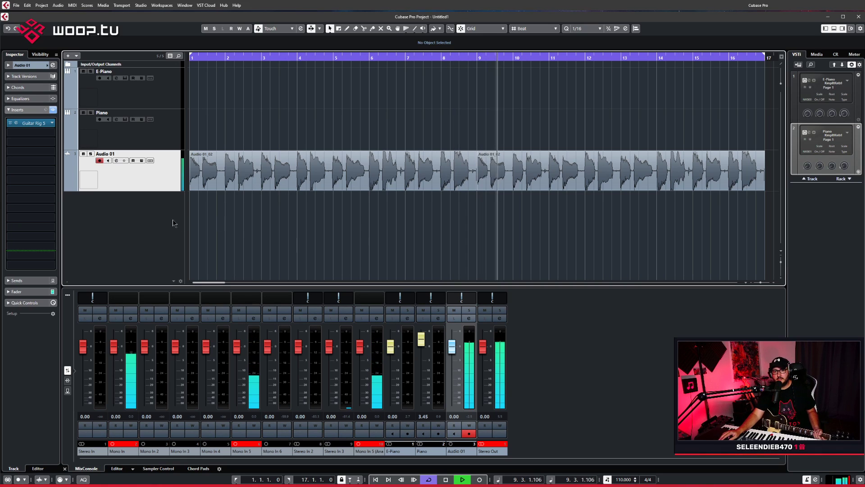
Compare the guitar with the Guitar Rig 5 insert bypassed and active, stop playback, and return the playhead to the project start
left_click(10, 123)
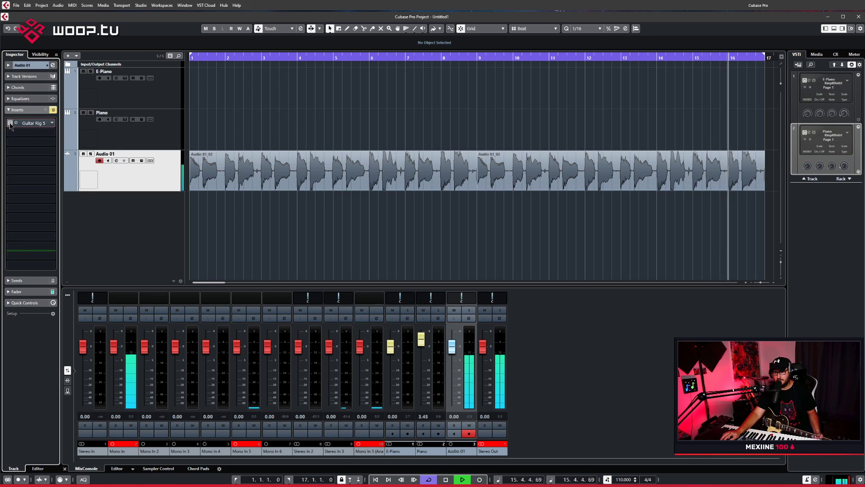
left_click(10, 123)
left_click(203, 219)
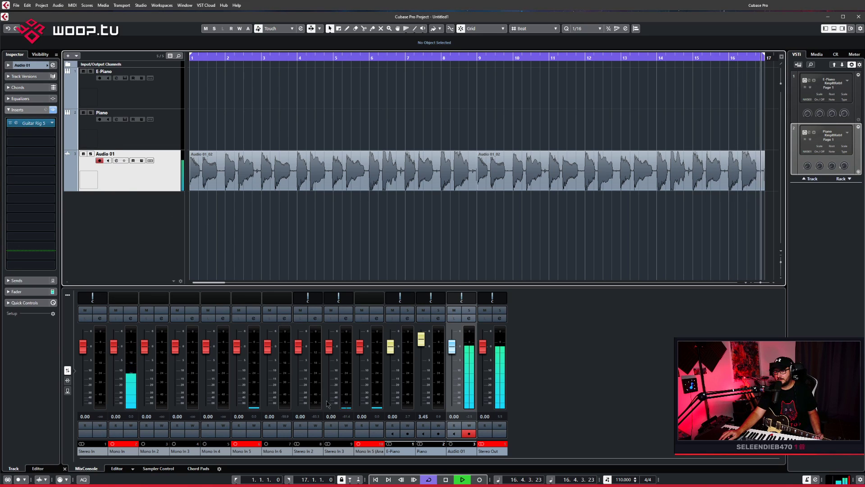
left_click(446, 481)
key("h")
key("Home")
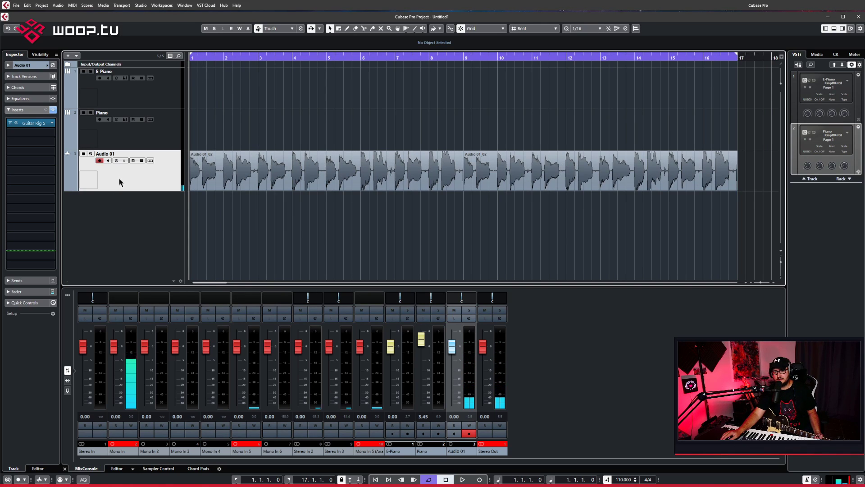
Add a mono audio track with input Mono In 5 and output Stereo Out, and name it Gittarre L
left_click(67, 56)
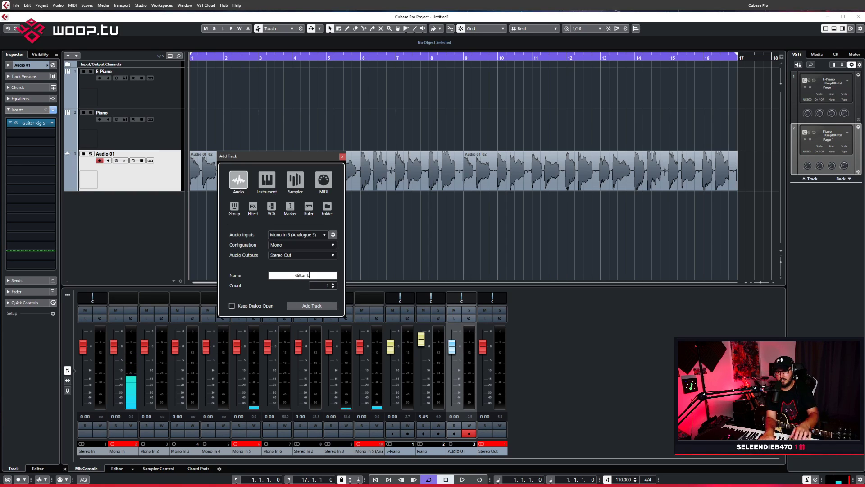
key("Return")
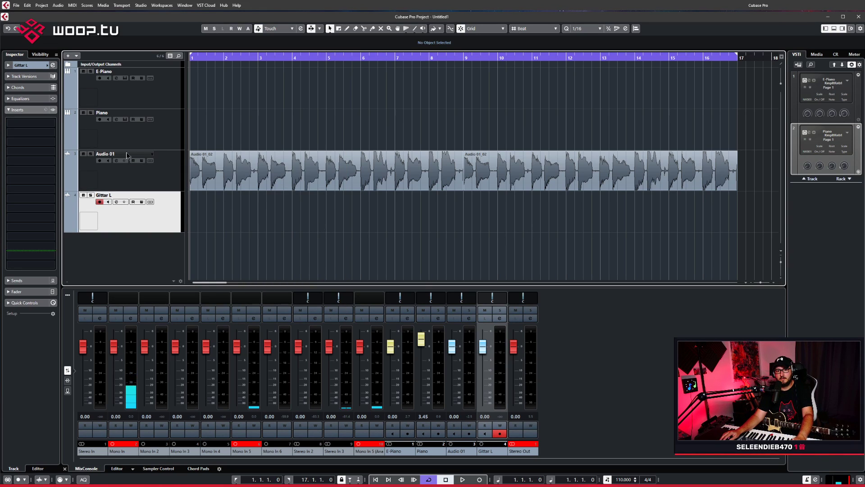
double_click(102, 196)
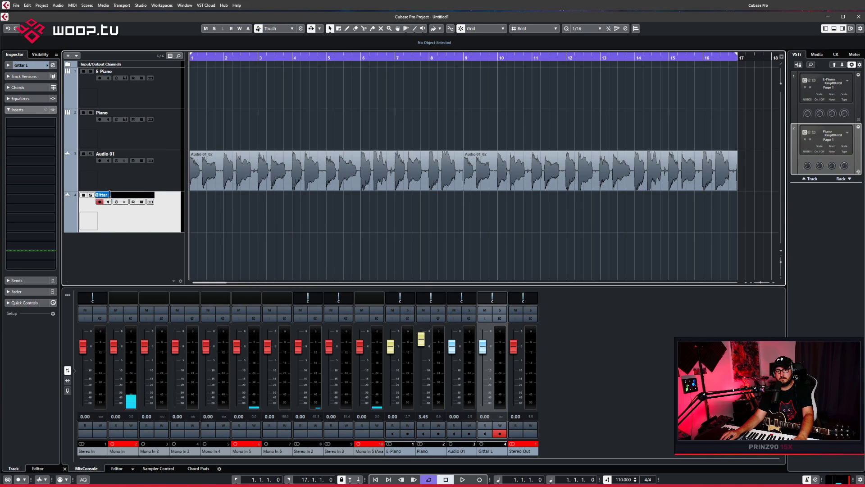
left_click(109, 194)
type("re")
key("Return")
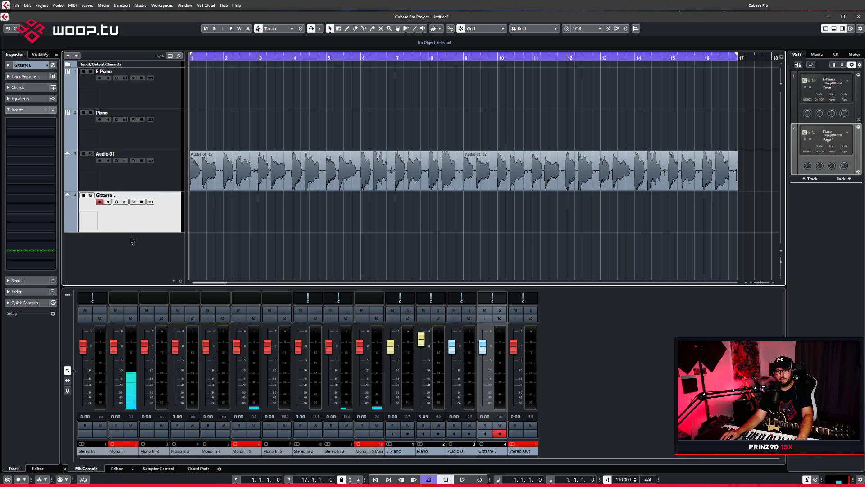
Rename the Audio 01 track as Gitarre R
left_click(117, 154)
double_click(117, 154)
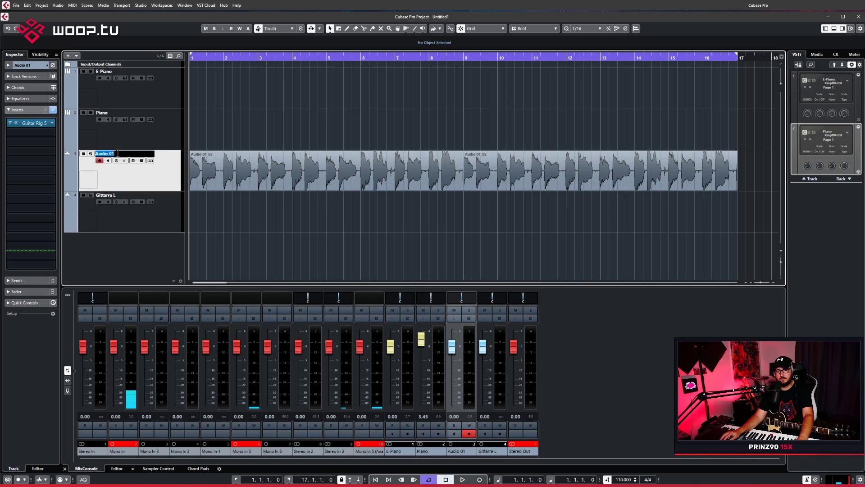
type("Gitar")
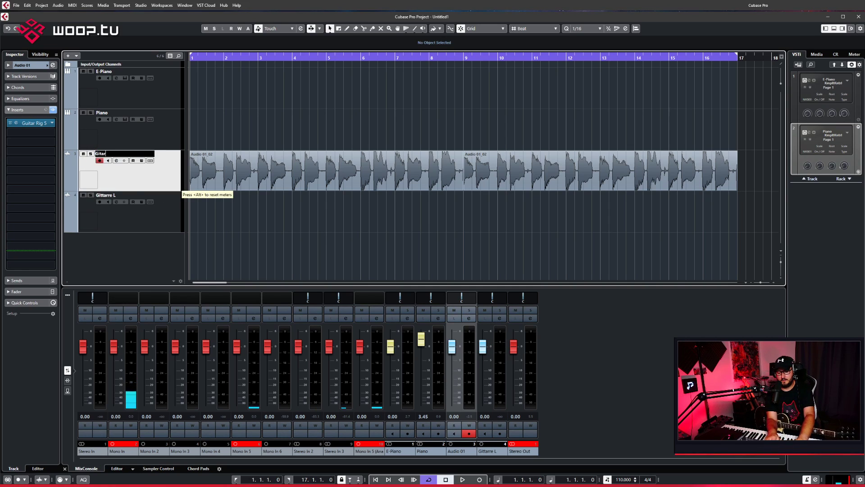
type("re R")
key("Return")
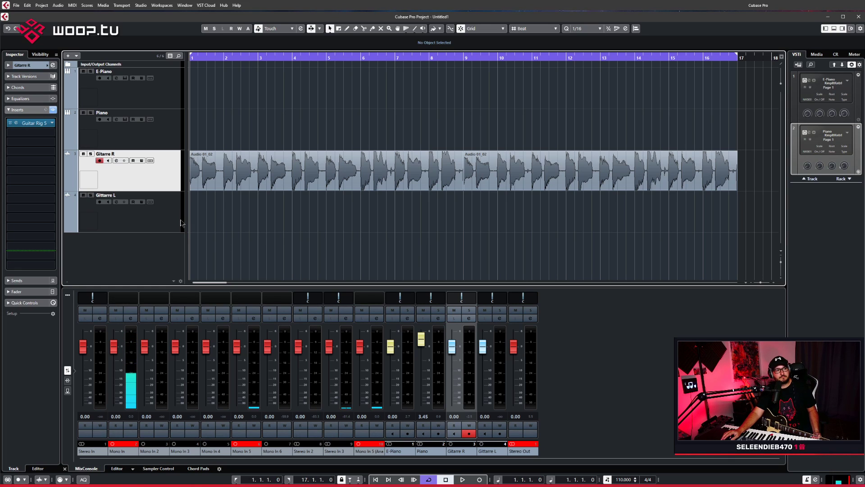
During playback, lower the Gitarre R volume to -7.12 dB and pan the channel to the right
left_click(151, 225)
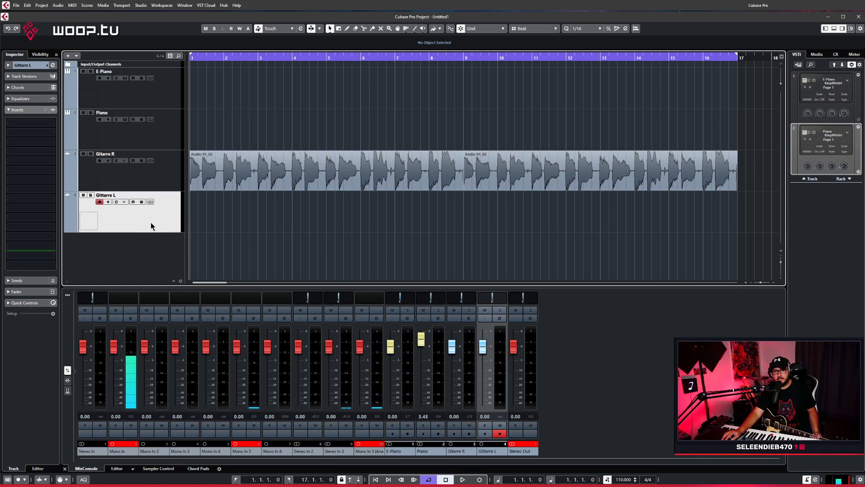
left_click(145, 178)
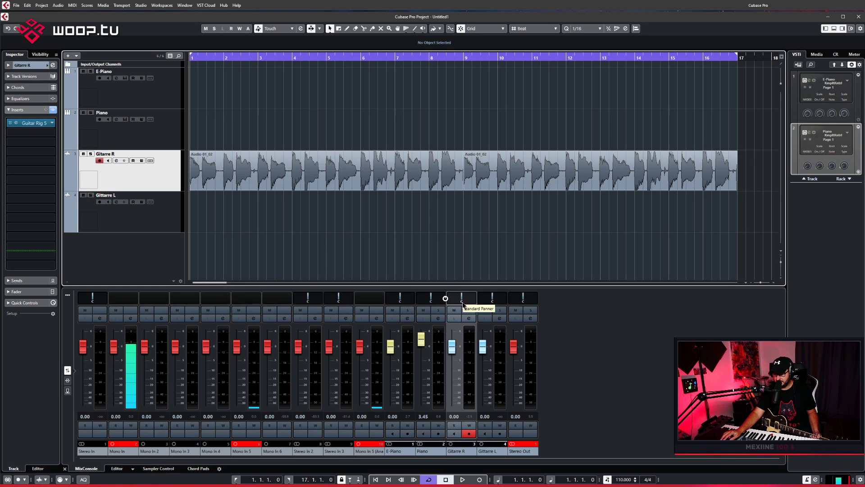
left_click(462, 480)
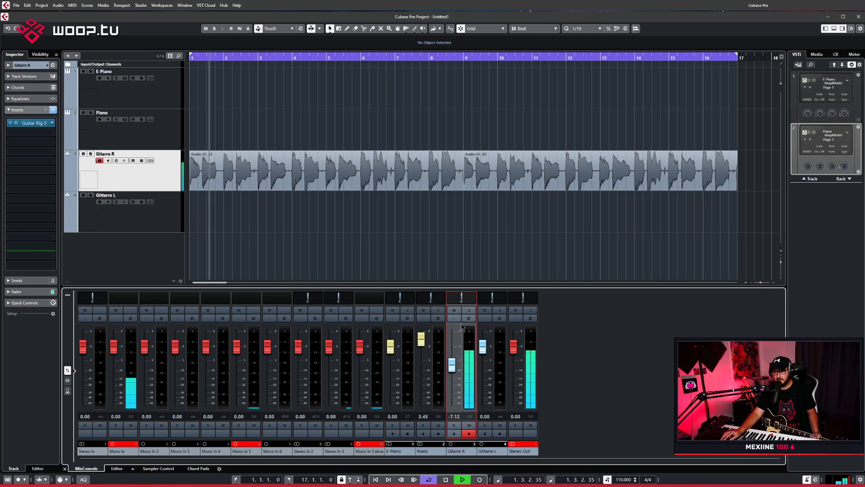
mouse_move(463, 298)
left_mouse_down()
mouse_move(446, 299)
mouse_move(475, 298)
left_mouse_up()
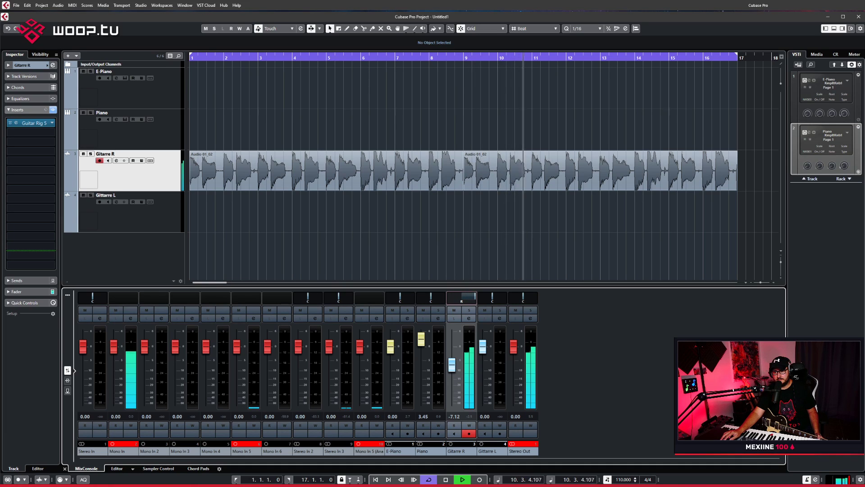
Pan the Gittarre L channel to the left and stop playback
left_click(170, 212)
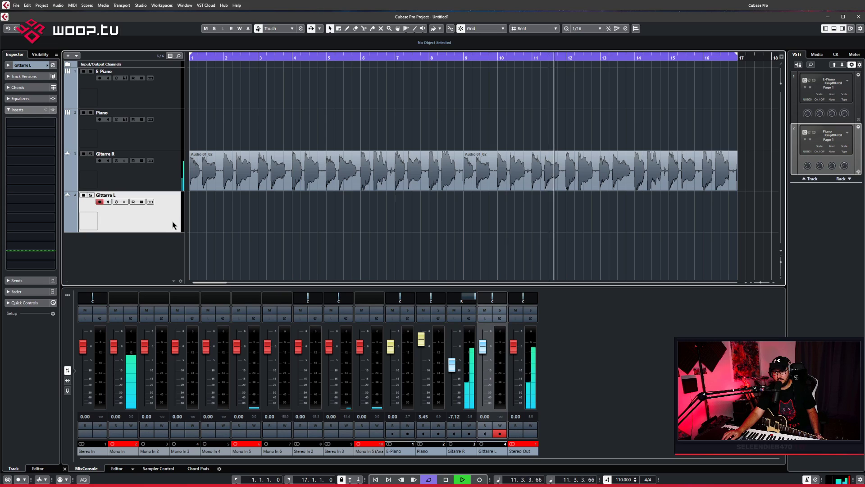
left_click(480, 298)
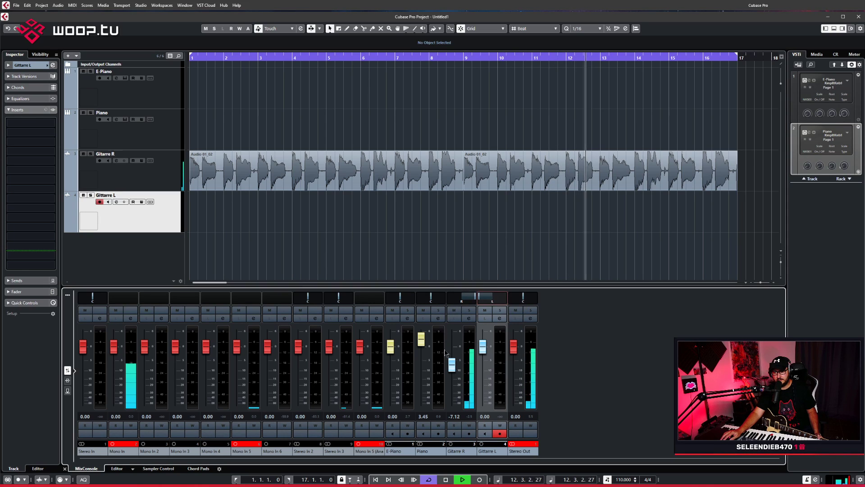
left_click(446, 479)
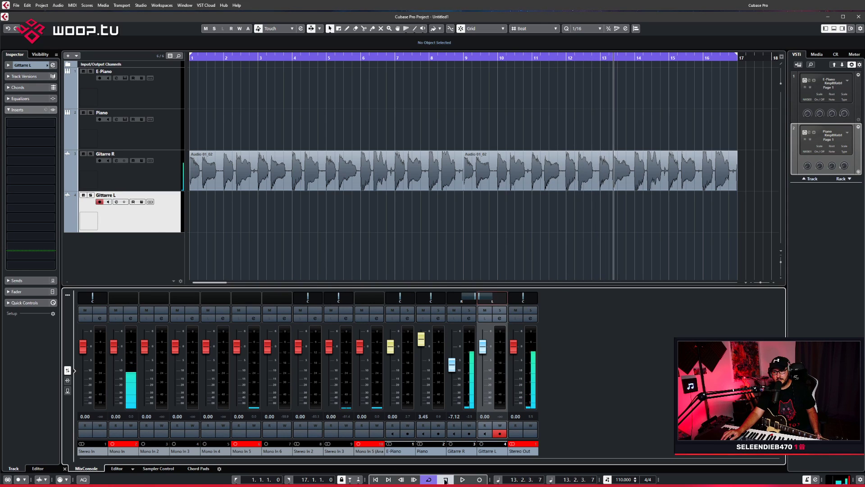
left_click(446, 479)
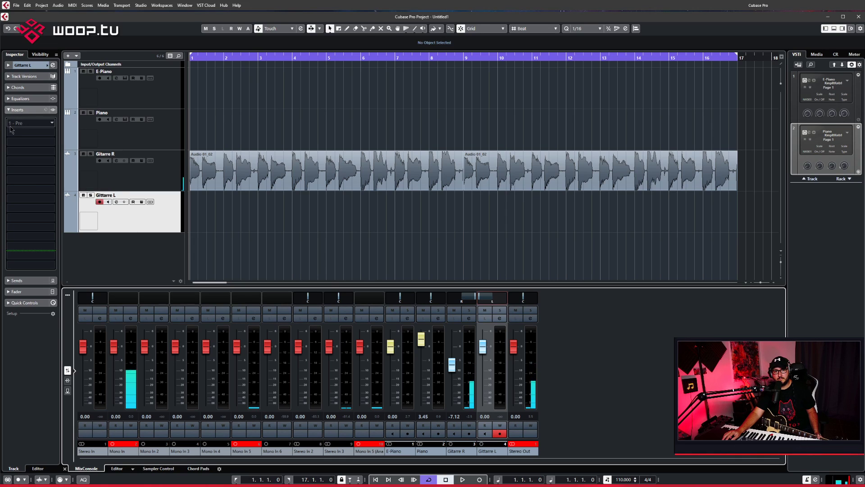
Load the Guitar Rig 5 plug-in into the first insert slot of Gittarre L
left_click(24, 122)
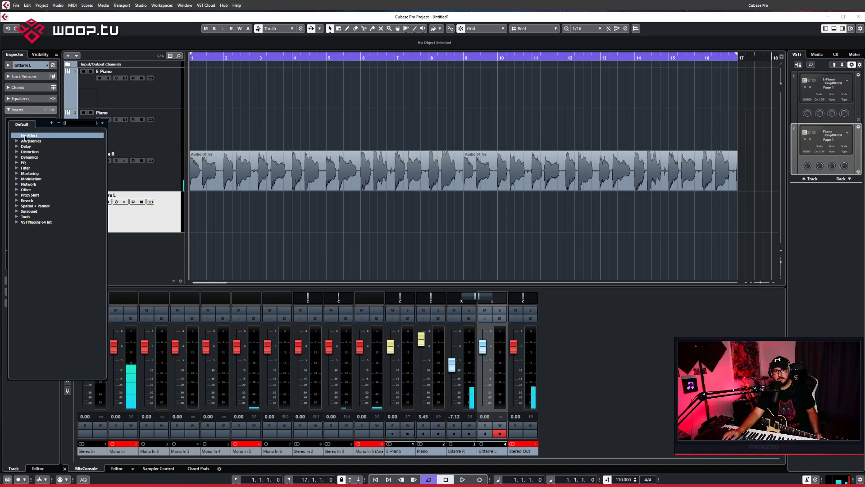
left_click(27, 222)
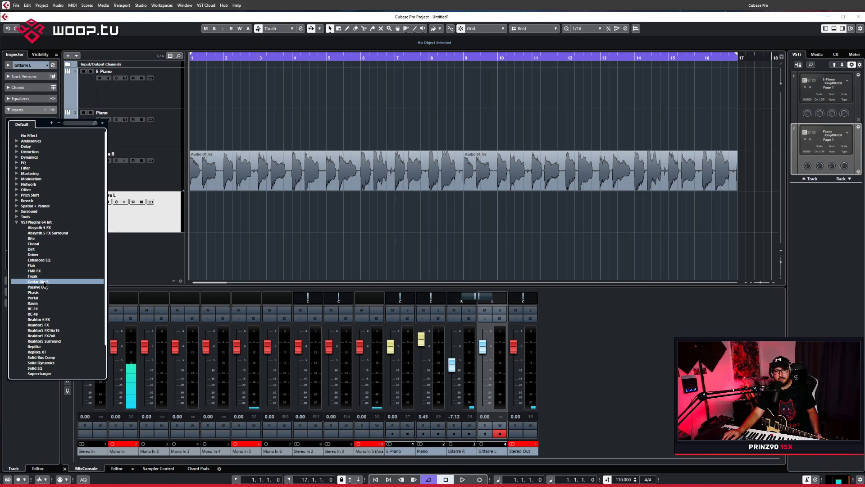
left_click(45, 283)
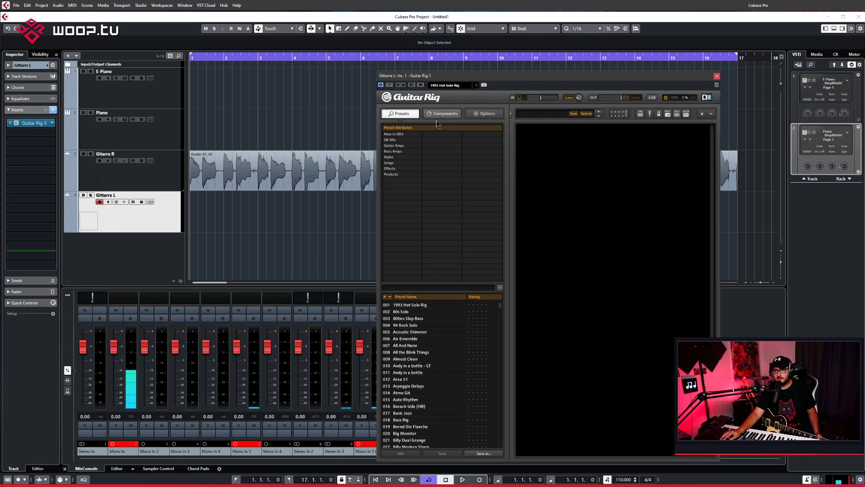
Filter the Guitar Rig presets to the Gratifier guitar amp and load the Modern Gratifier preset
left_click(398, 147)
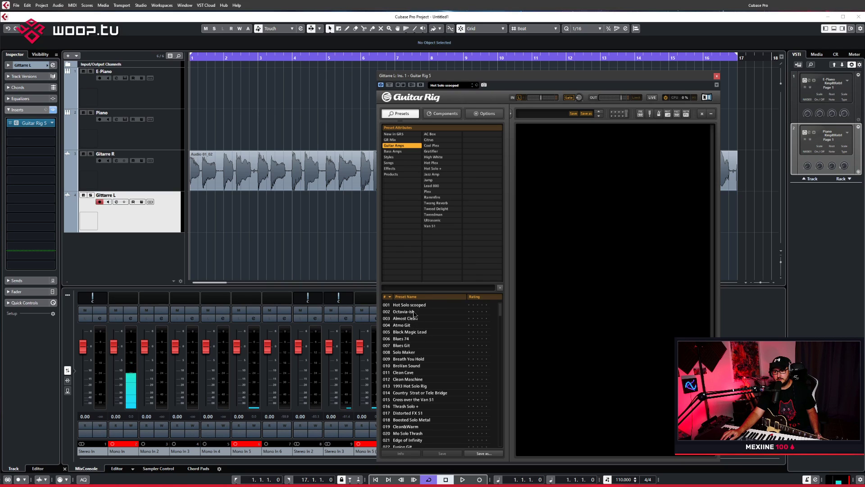
left_click(431, 191)
left_click(431, 151)
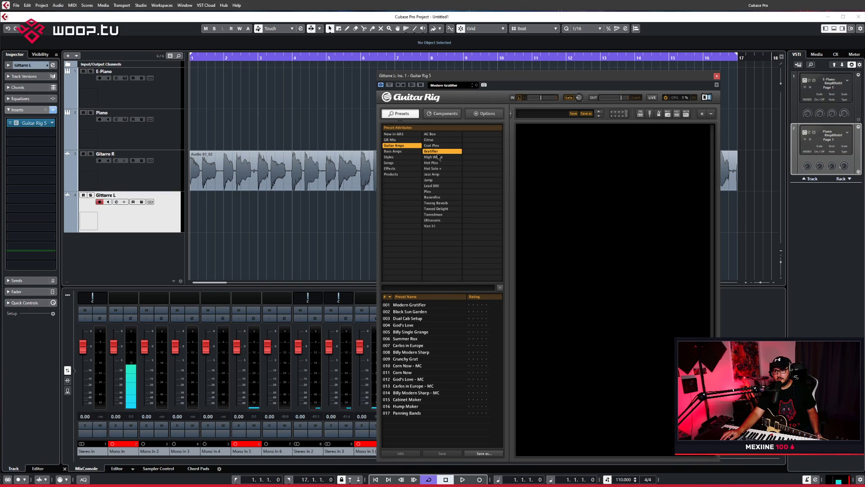
left_click(417, 305)
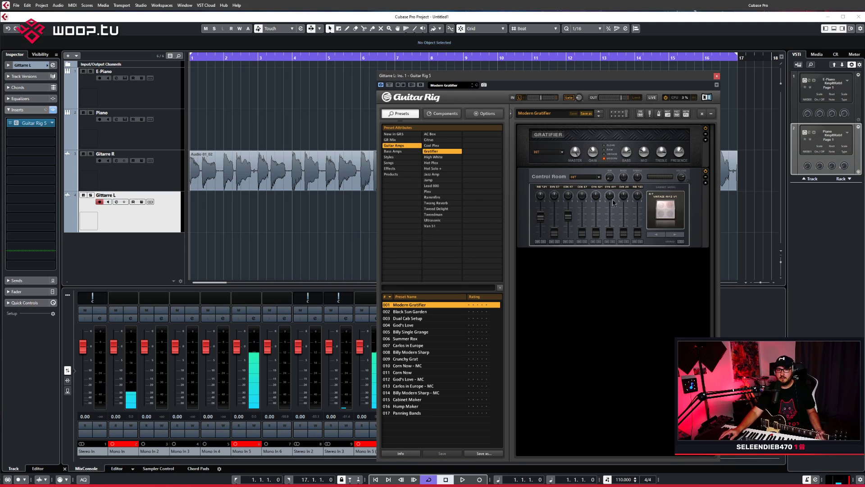
Enable input monitoring on Gittarre L, close the plug-in window, and record a guitar take from bar 1 into bar 10
left_click(108, 201)
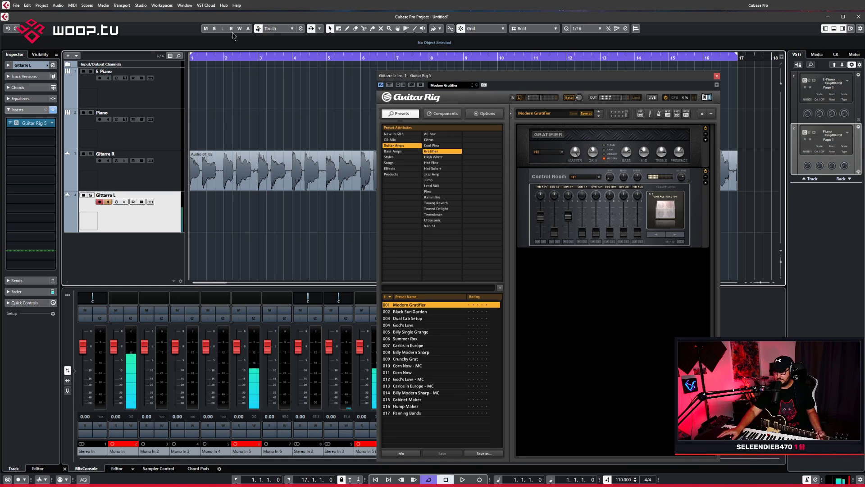
left_click(717, 77)
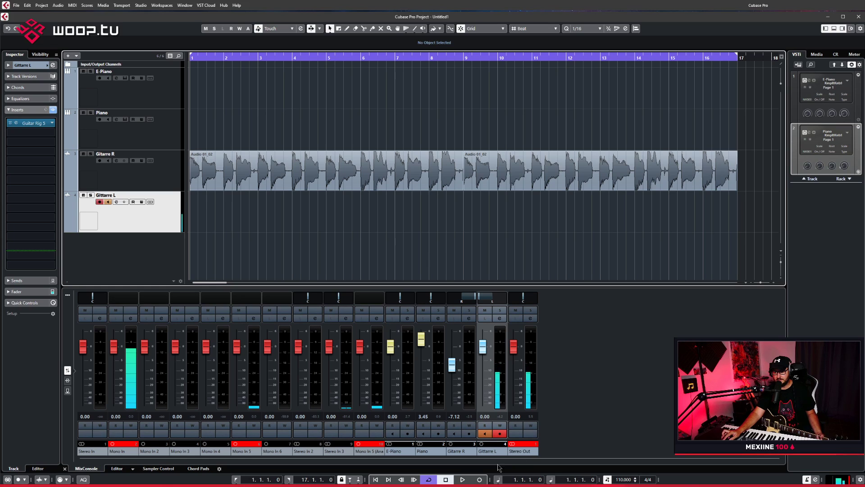
left_click(479, 479)
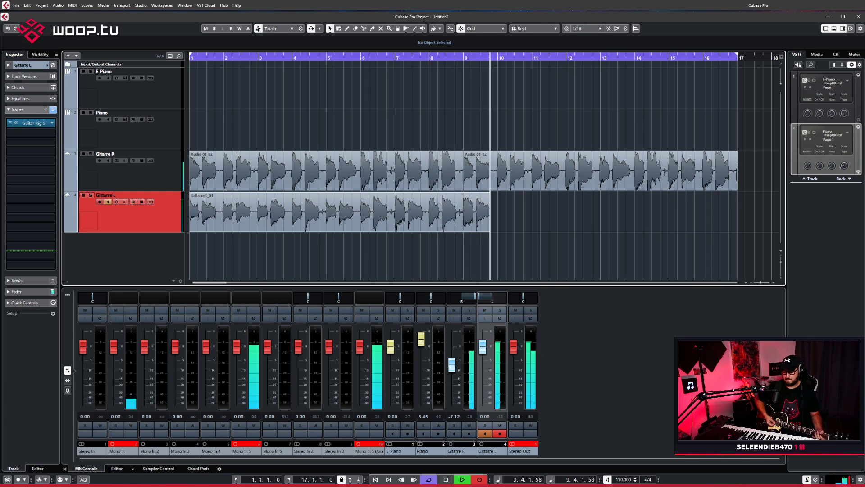
key("space")
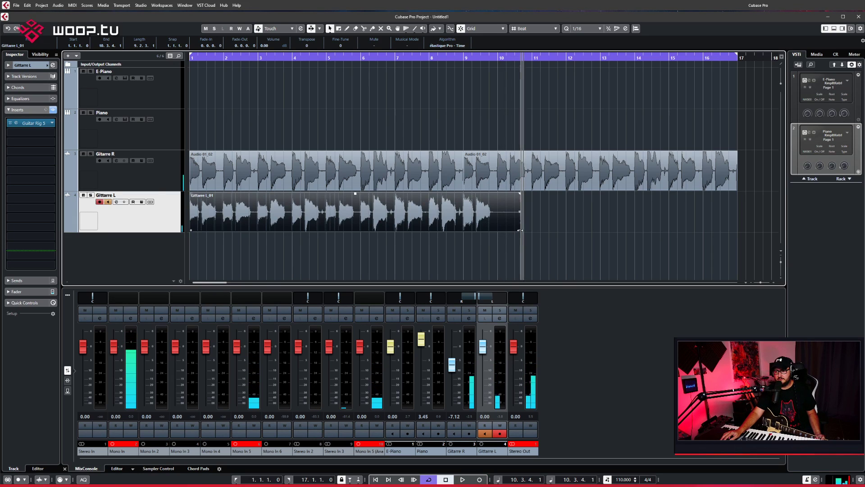
Trim the Gittarre L clip to end at bar 9 and place a copy right after it, reaching bar 17
mouse_move(520, 225)
left_mouse_down()
mouse_move(464, 227)
mouse_move(466, 216)
mouse_move(534, 235)
left_mouse_up()
left_click(498, 245)
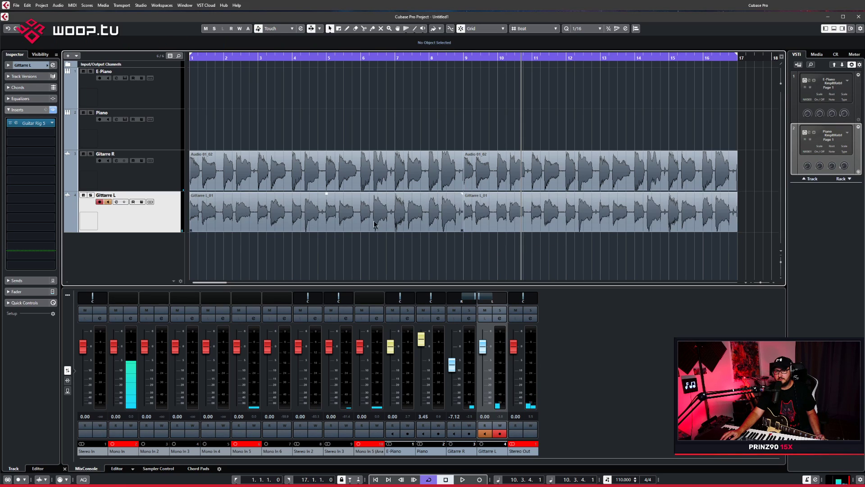
Disable input monitoring on Gittarre L and play both guitar tracks from the project start
left_click(107, 201)
key("Home")
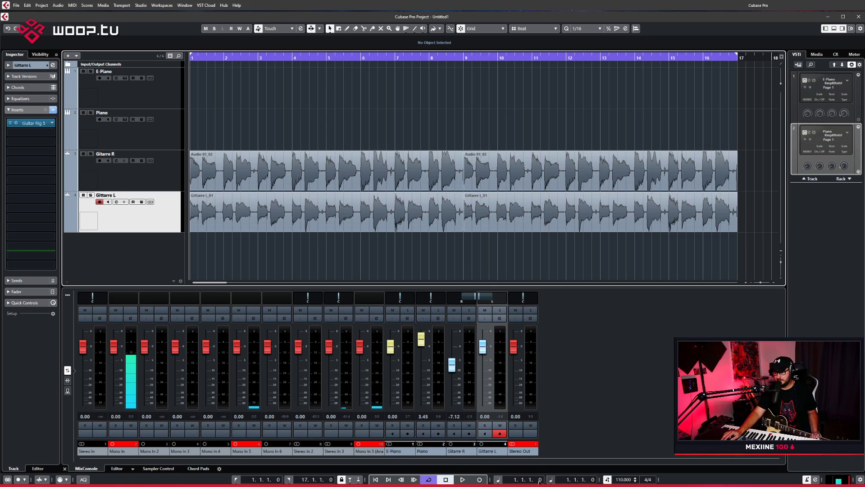
left_click(463, 480)
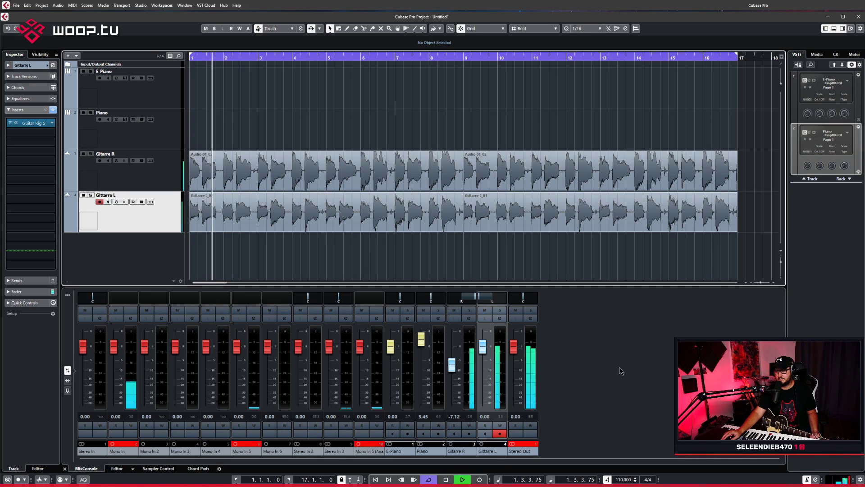
Compare Gitarre R and Gittarre L soloed separately and together, clear all solos, and stop playback
left_click(470, 310)
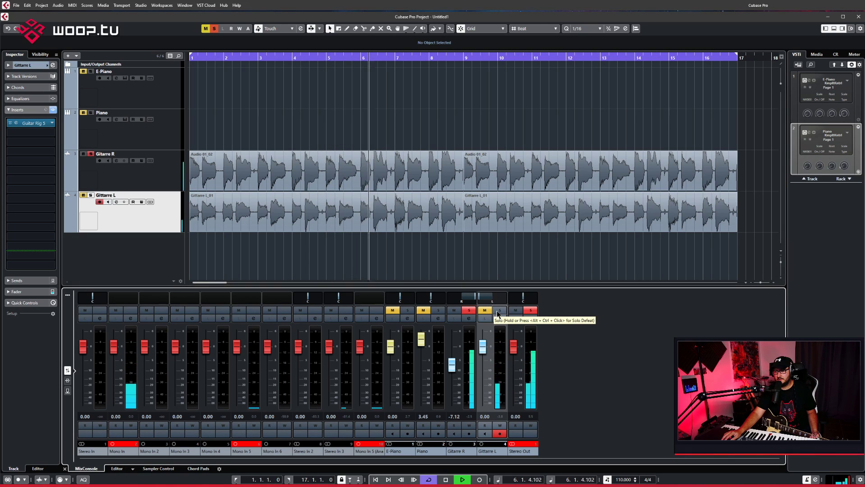
left_click(497, 314)
left_click(471, 312)
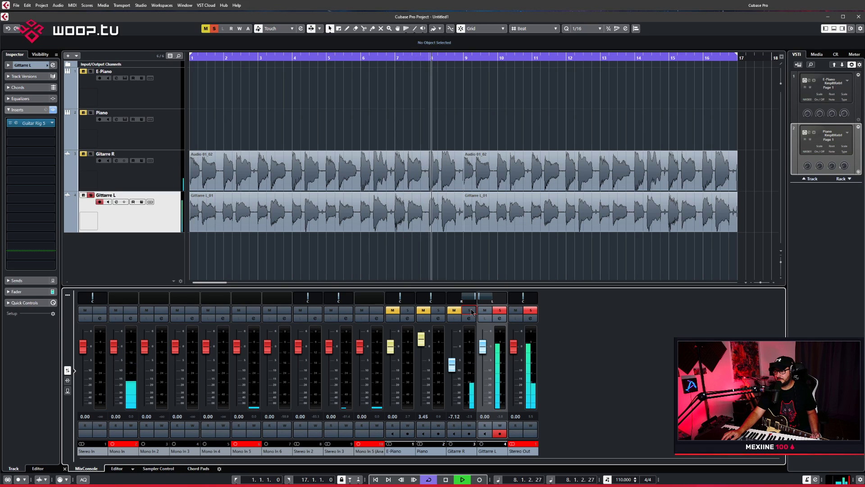
left_click(471, 310)
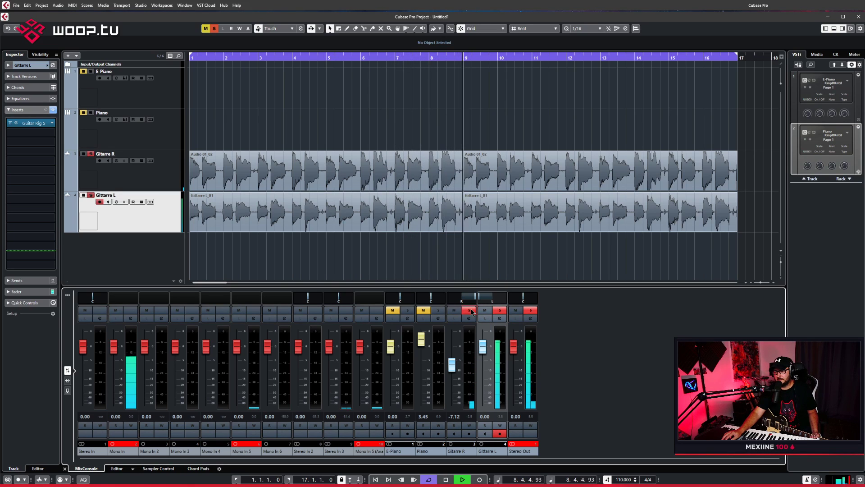
left_click(534, 311)
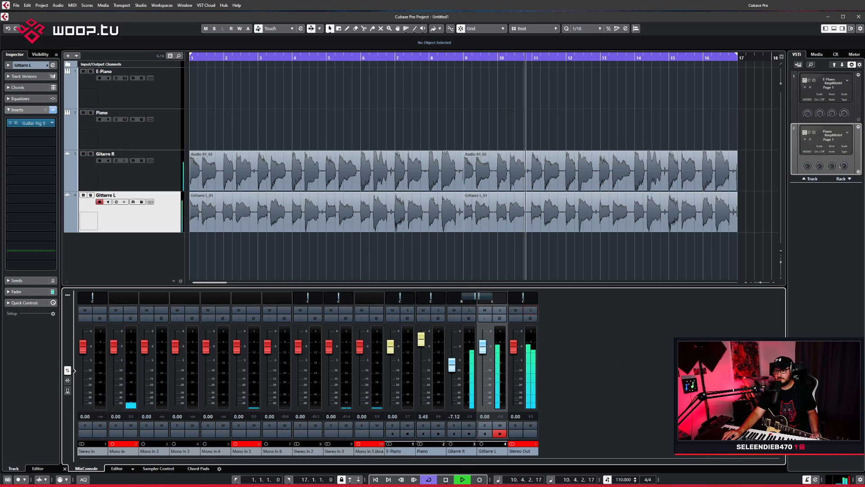
key("space")
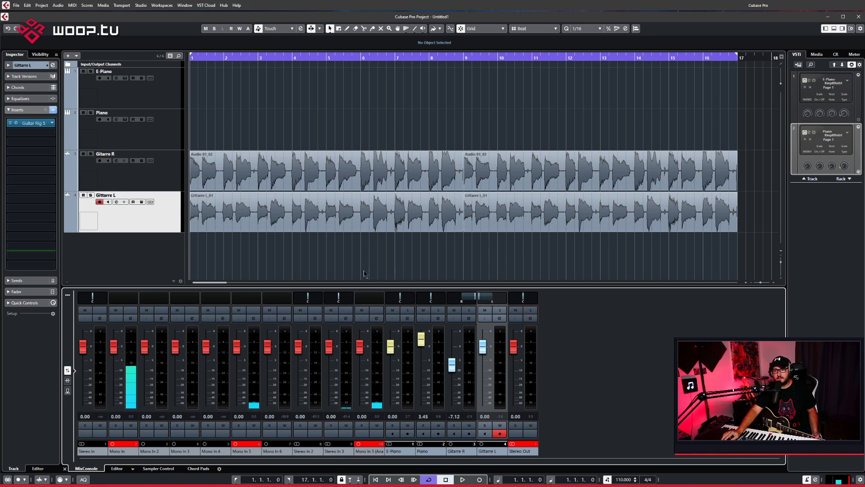
Add a mono audio track with the hardware input Analogue 6 (Mono) and the output Stereo Out
left_click(161, 262)
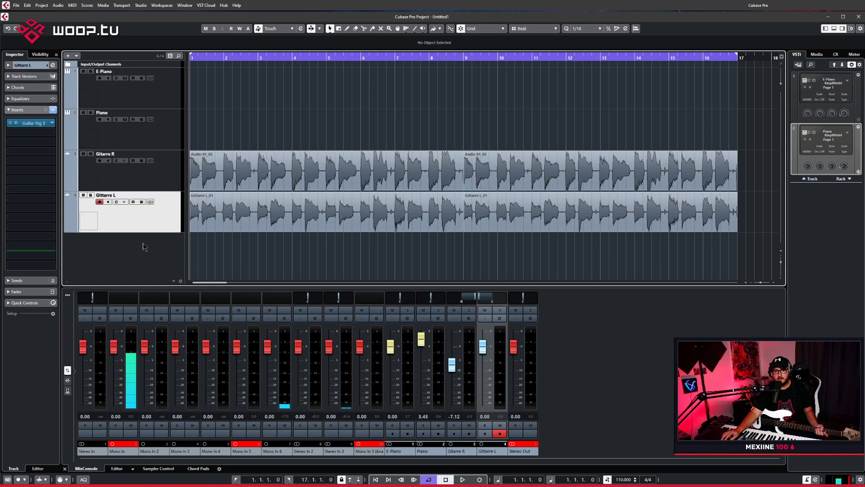
left_click(68, 56)
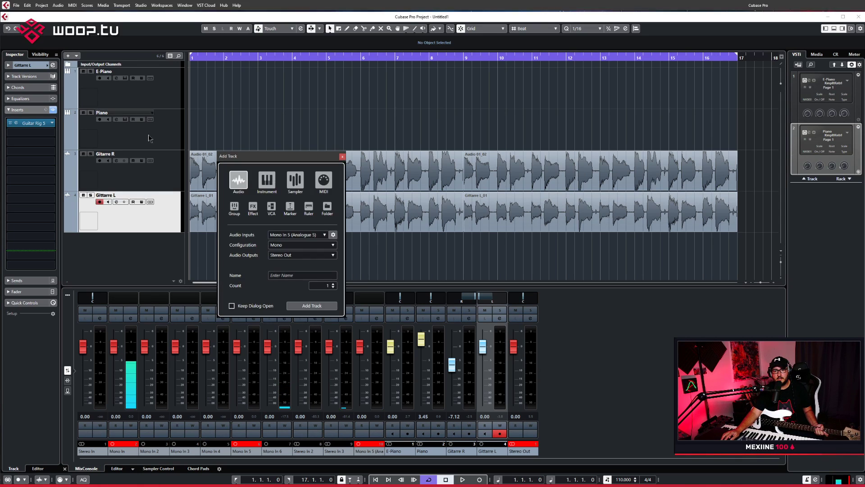
left_click(309, 235)
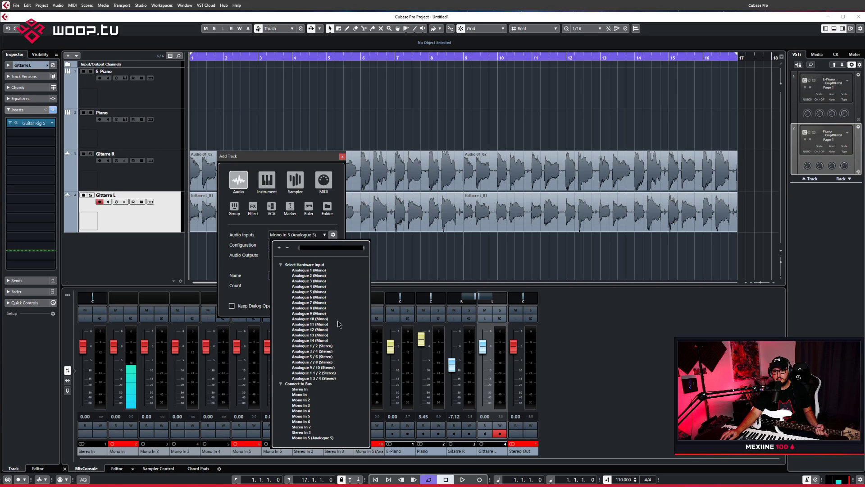
left_click(324, 298)
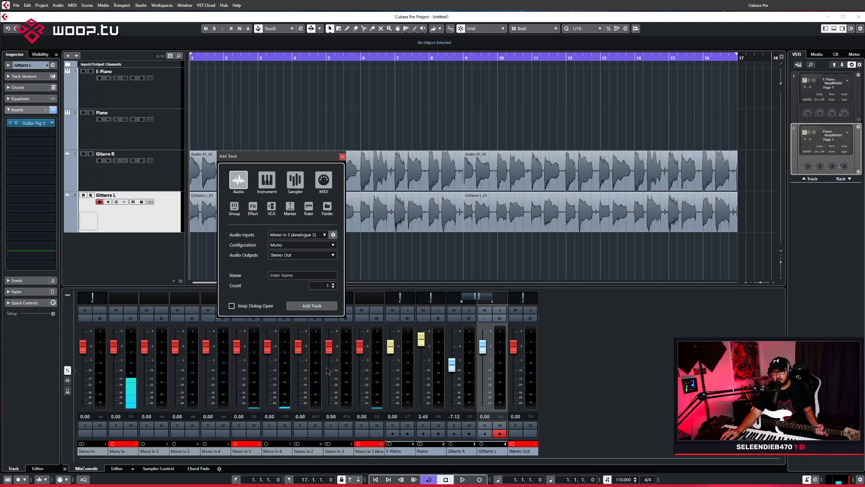
left_click(312, 305)
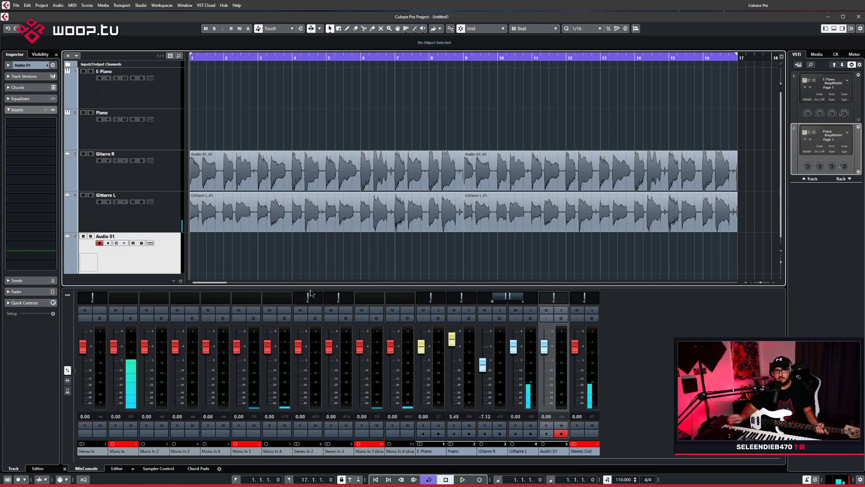
Enable input monitoring on the new audio track and insert Guitar Rig 5 in its first insert slot
left_click(108, 243)
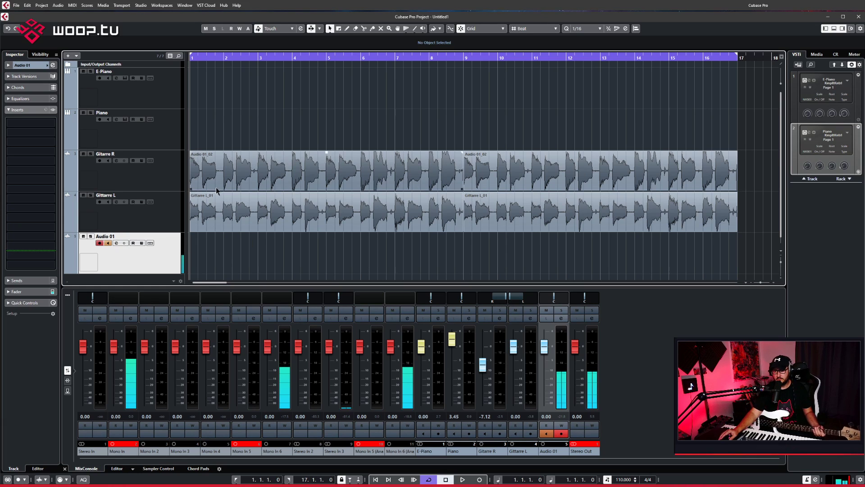
left_click(28, 120)
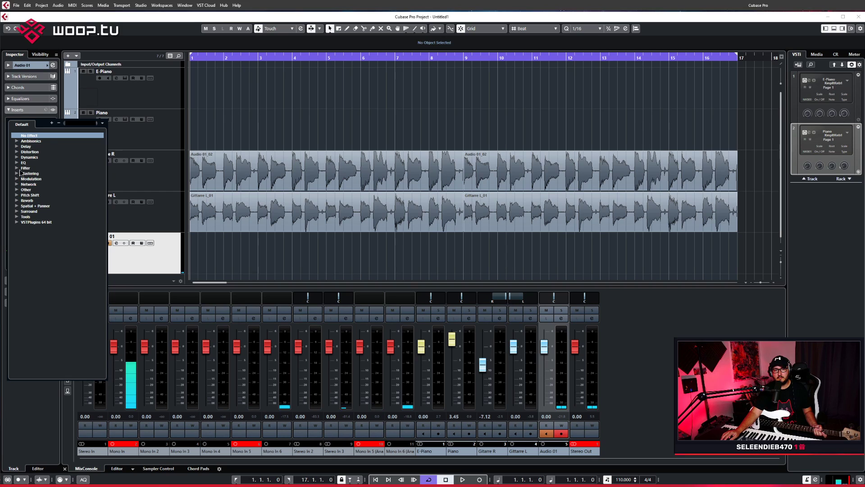
left_click(24, 222)
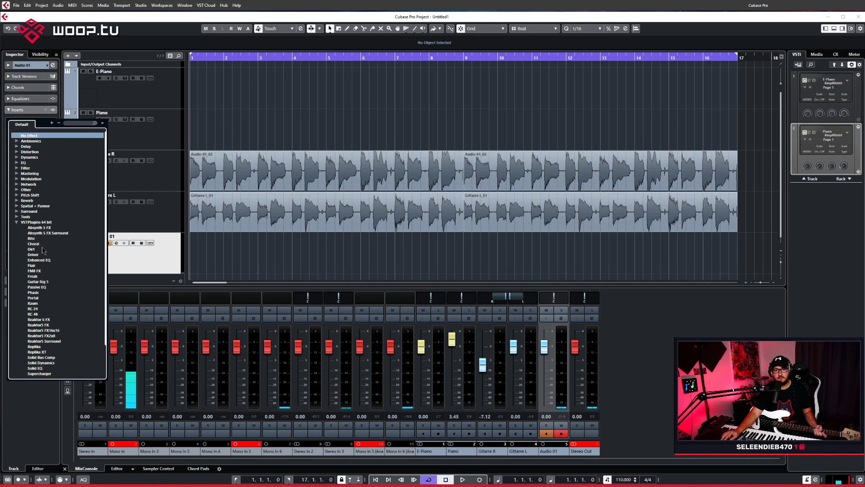
left_click(47, 282)
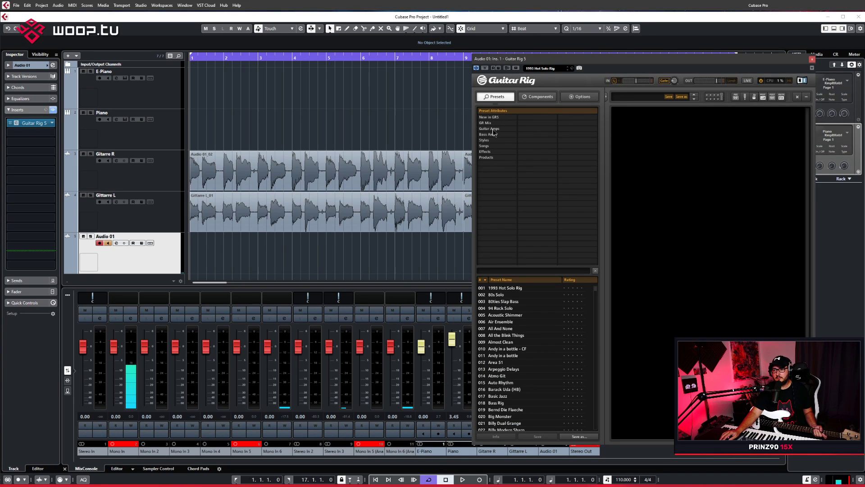
Audition the Bass Amps presets from Clean Bass through Song Three Bass, load Clean Bass, and close the plug-in window
left_click(492, 134)
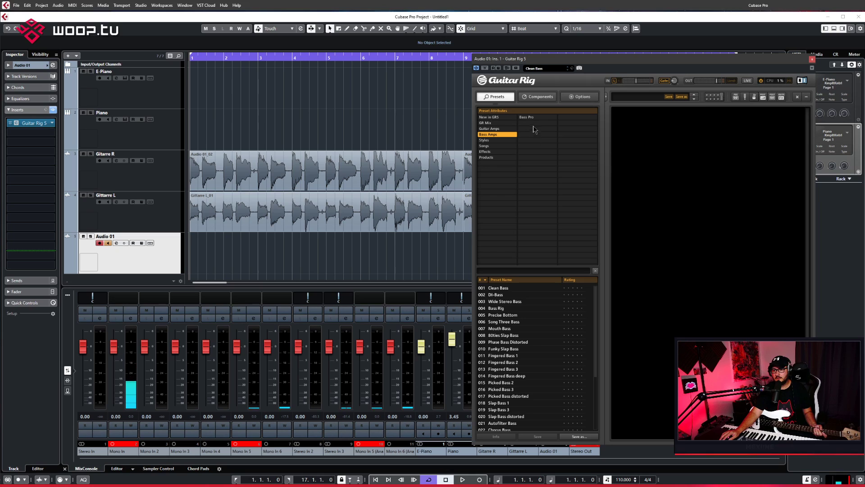
left_click(499, 288)
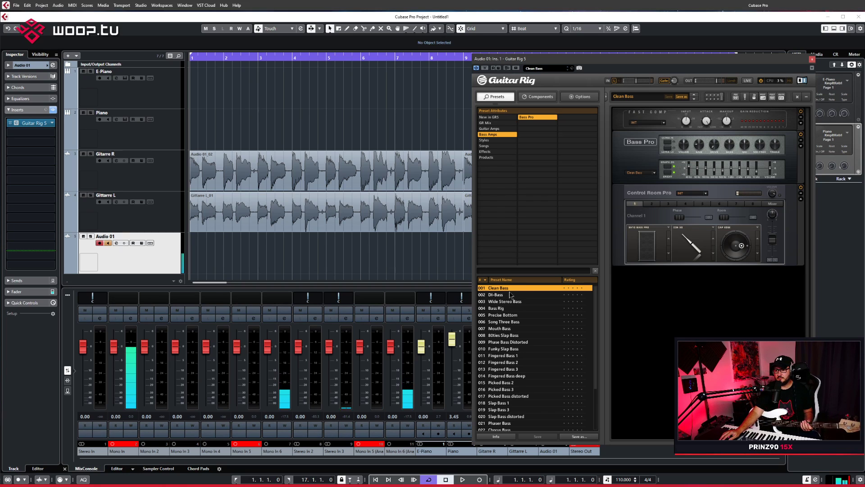
left_click(495, 295)
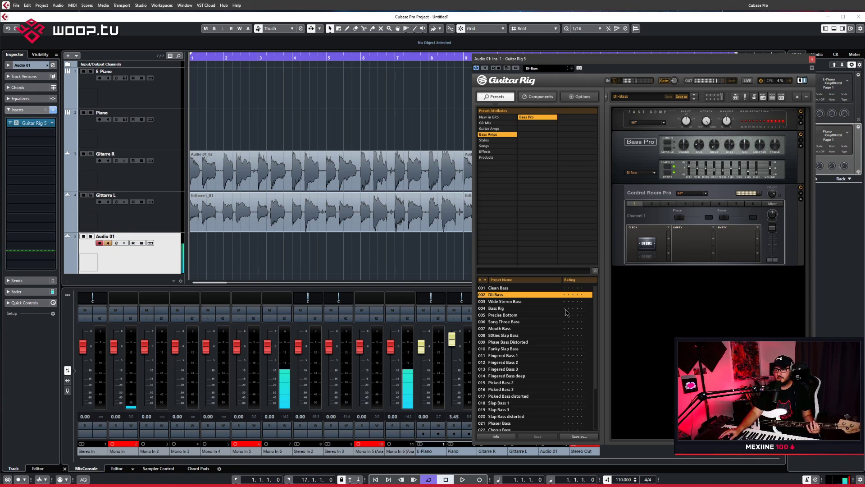
left_click(528, 301)
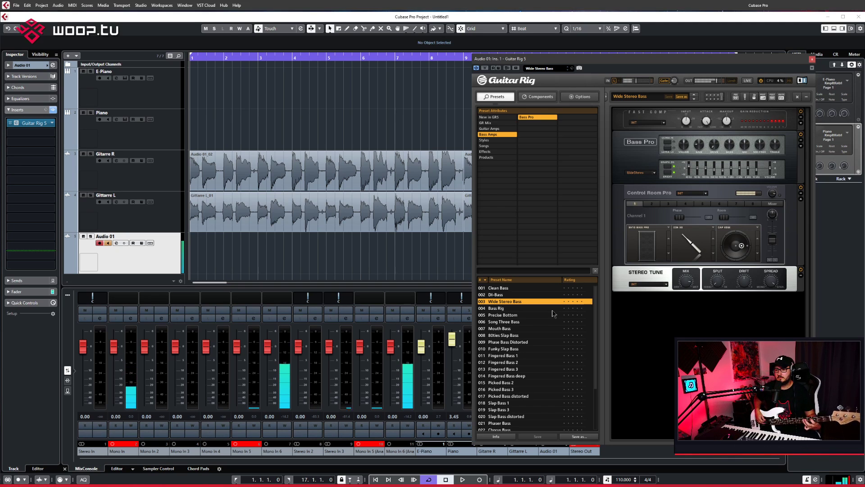
left_click(500, 308)
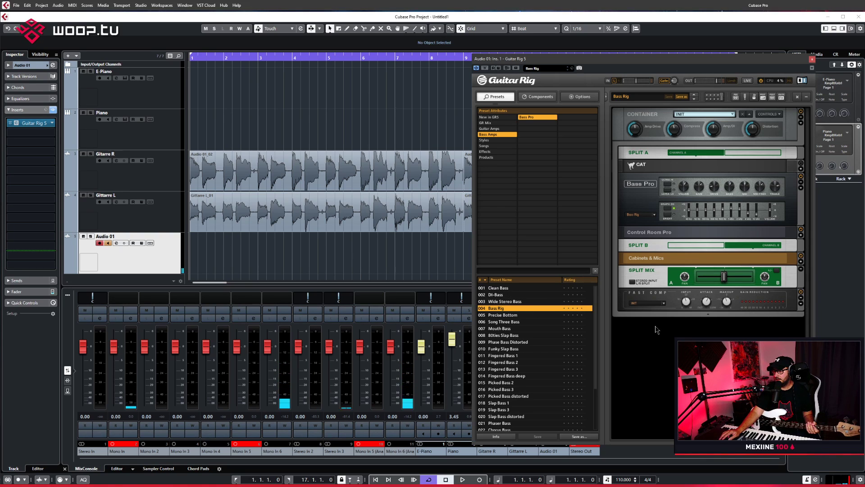
left_click(533, 317)
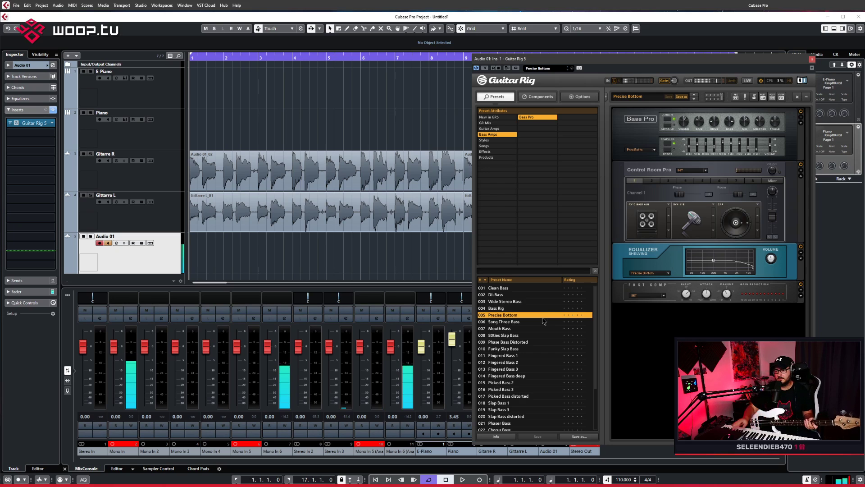
left_click(524, 323)
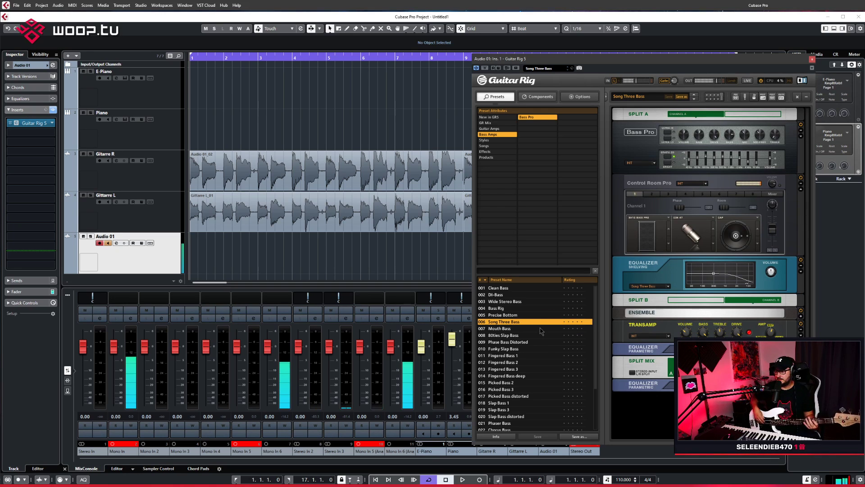
left_click(515, 289)
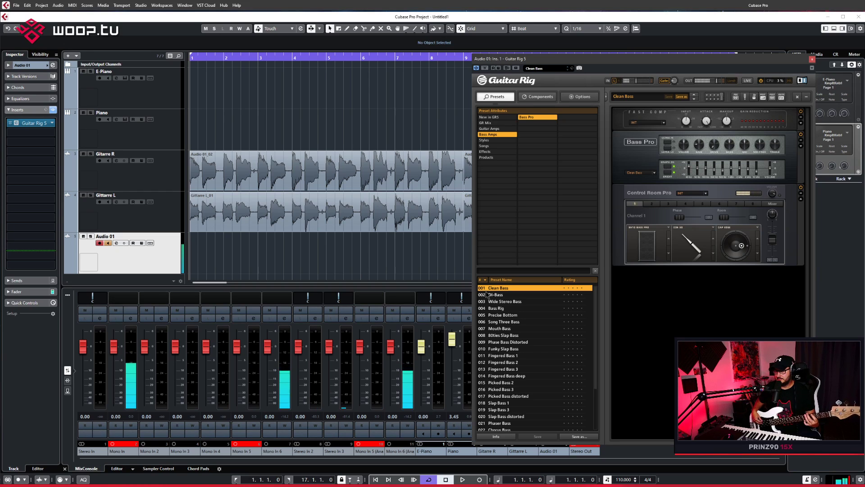
left_click(813, 59)
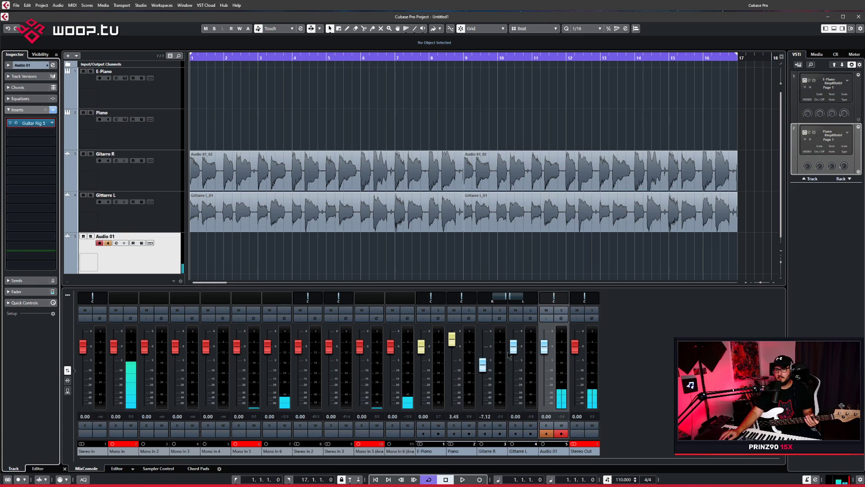
Play the looped guitar tracks from bar 1 while monitoring the bass, and stop back at the project start
left_click(462, 478)
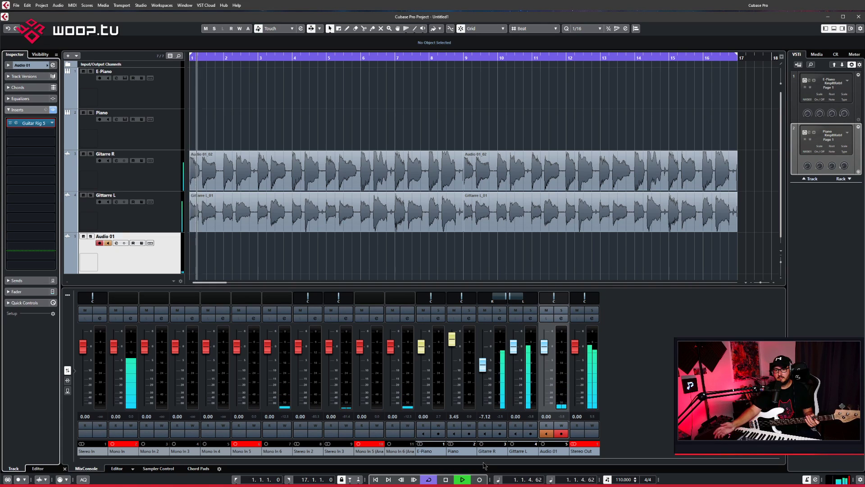
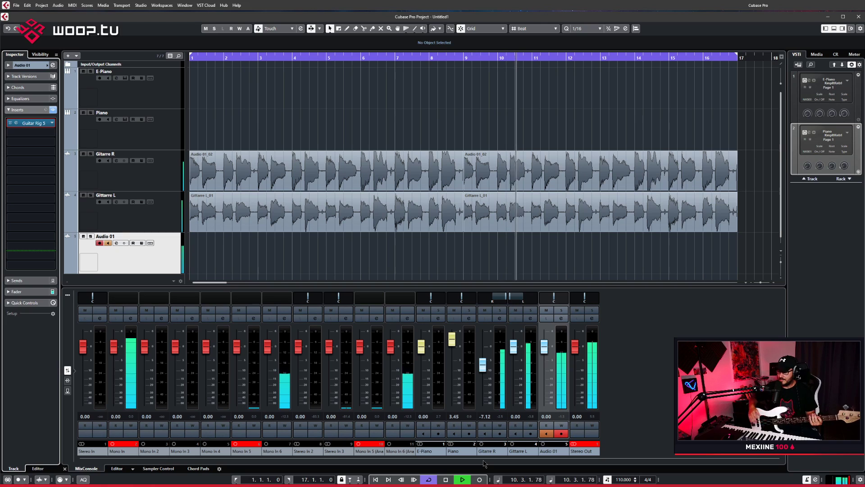
left_click(446, 479)
left_click(446, 479)
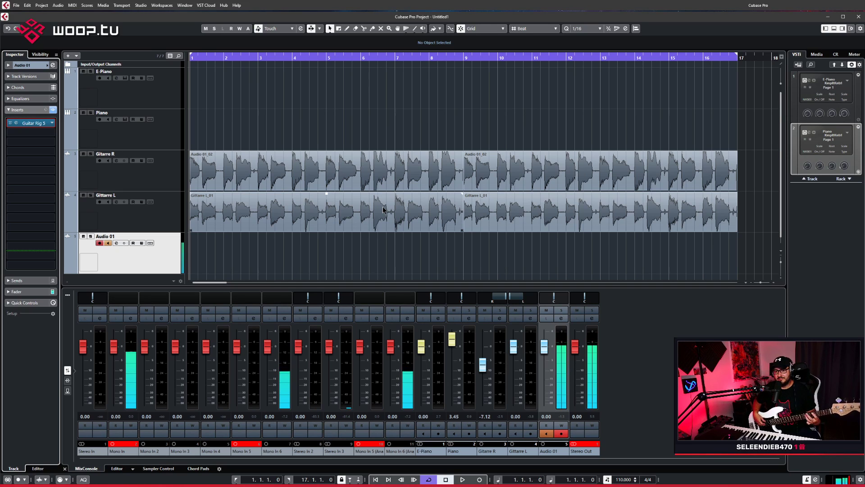
Rename the new audio track as Bass
scroll(537, 239, "down", 1)
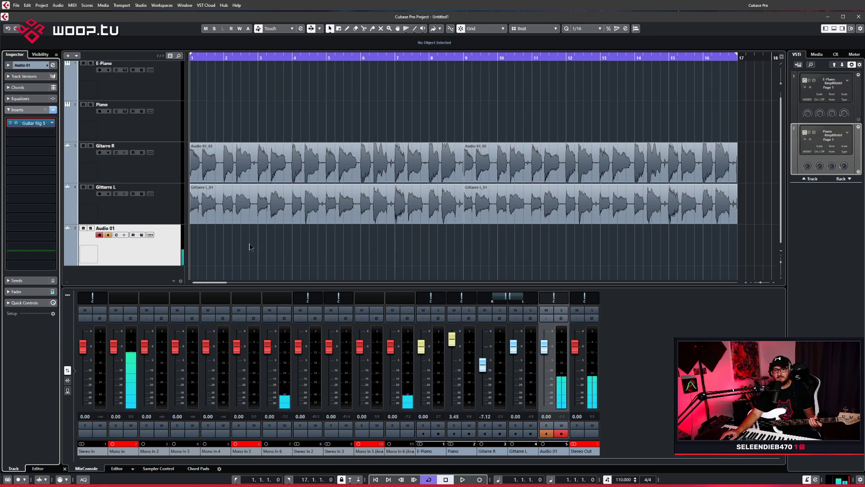
left_click(115, 232)
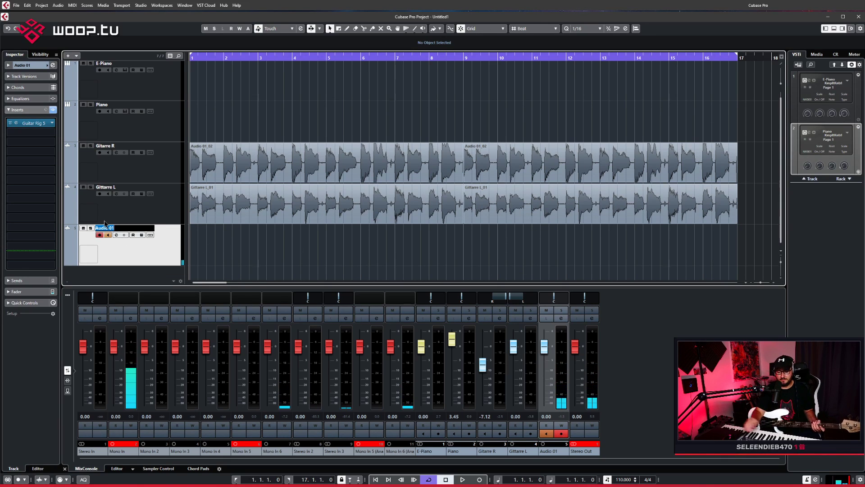
type("Bass")
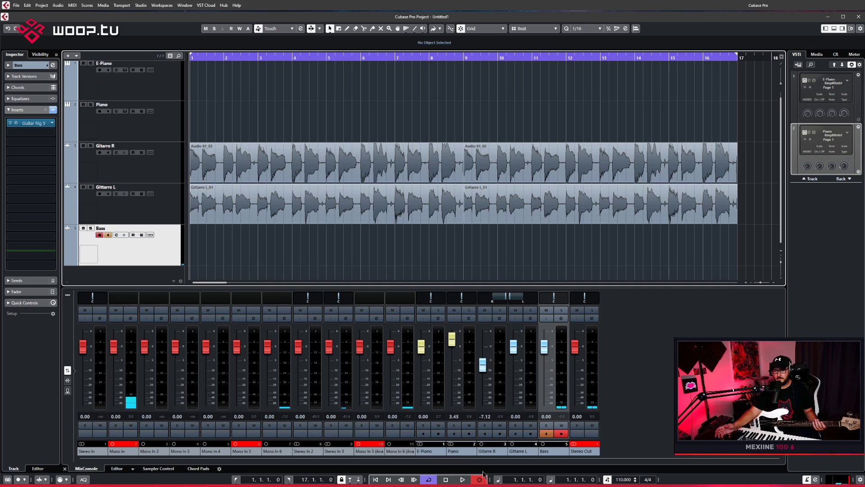
Record a trial take on the Bass track from bar 1 into bar 15, delete it, and return to the start
key("KP_Multiply")
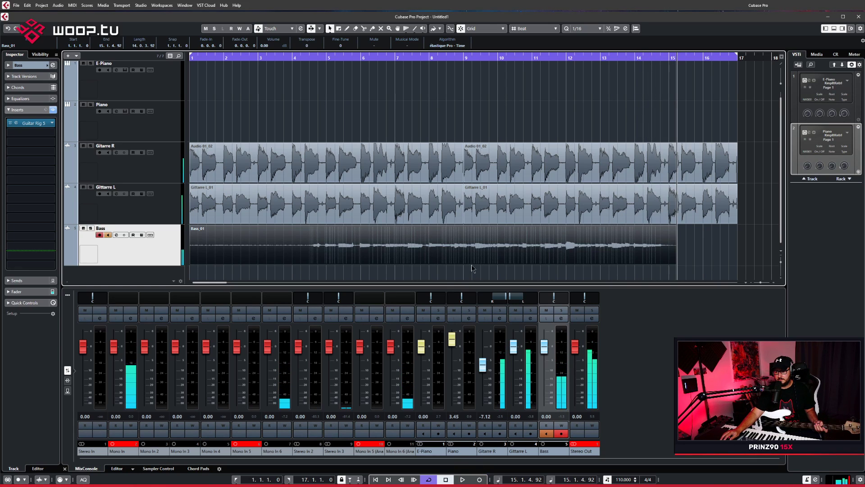
key("Delete")
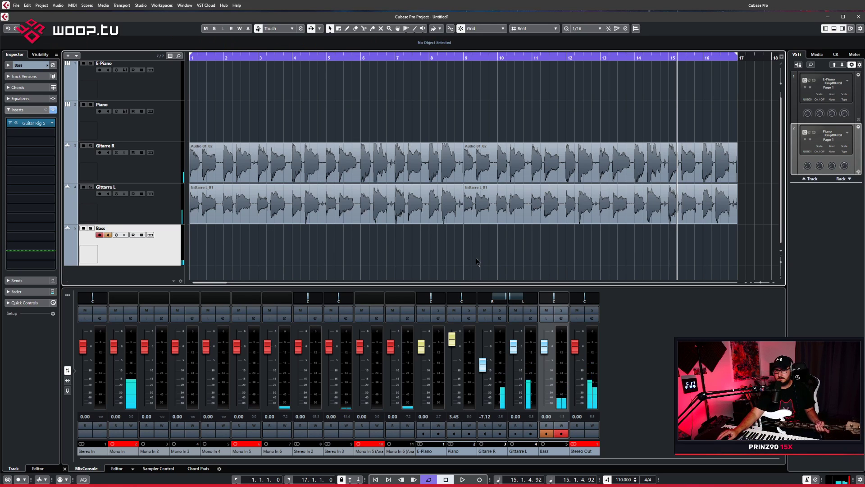
left_click_drag(649, 59, 191, 42)
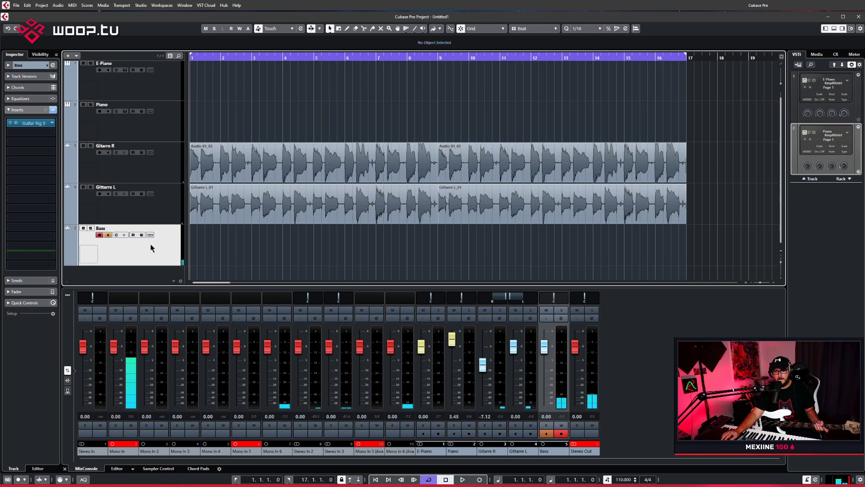
left_click(133, 234)
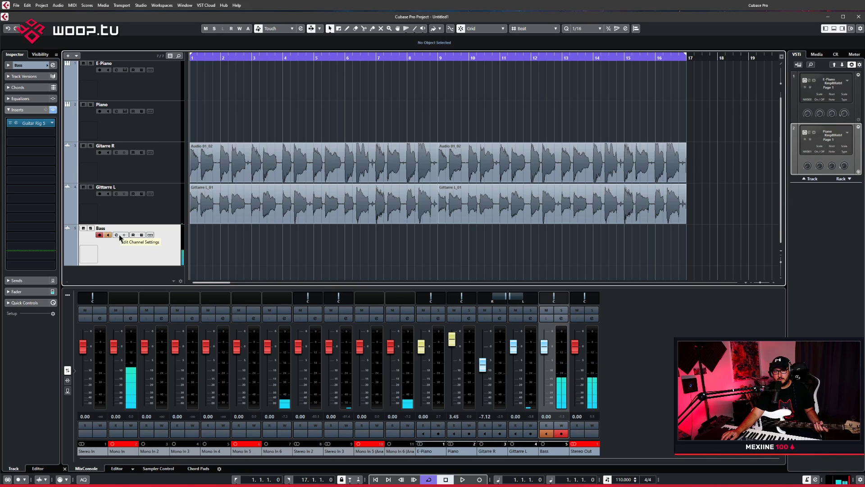
left_click(142, 235)
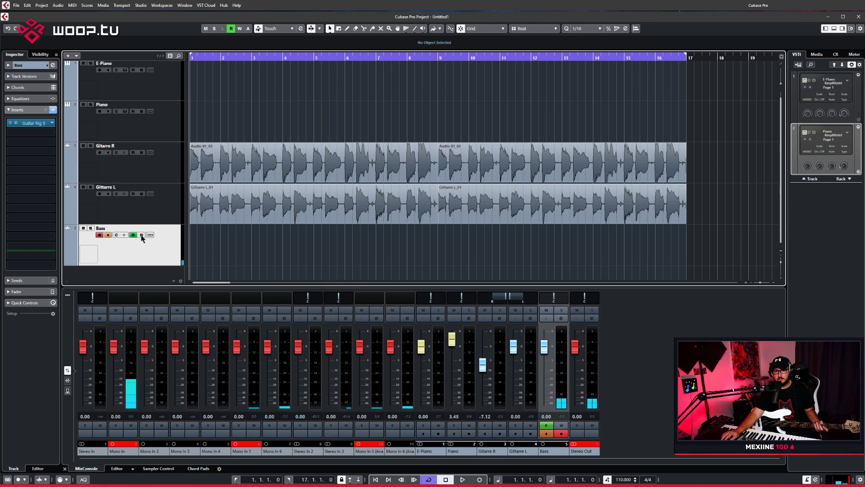
left_click(134, 236)
left_click(116, 235)
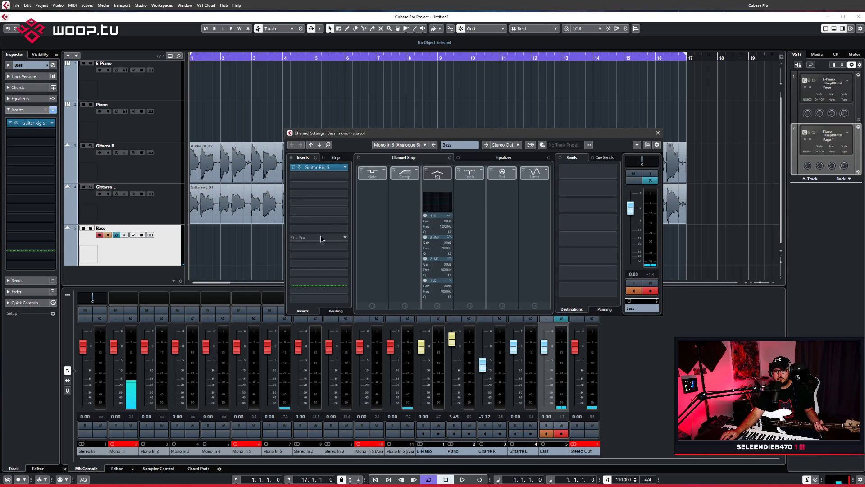
left_click(658, 132)
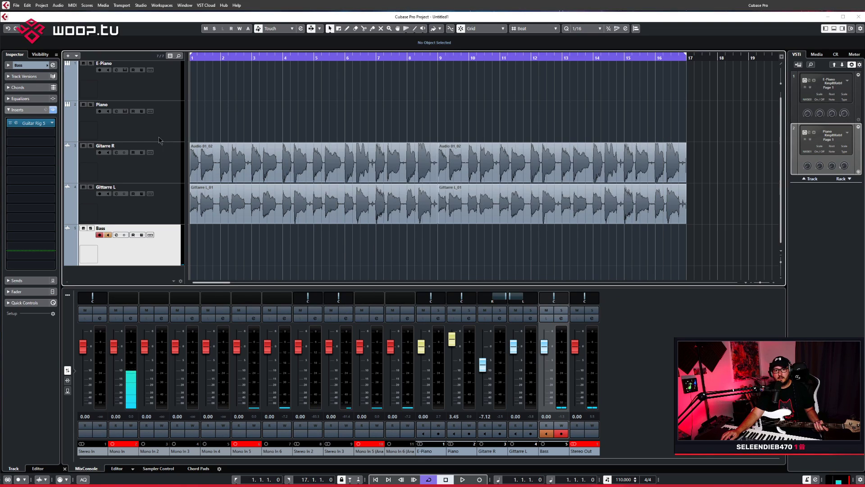
Check the Bass track's Guitar Rig 5 preset, close the plug-in, and record a bass take over the loop from bar 1 to bar 17
left_click(35, 125)
left_click(36, 125)
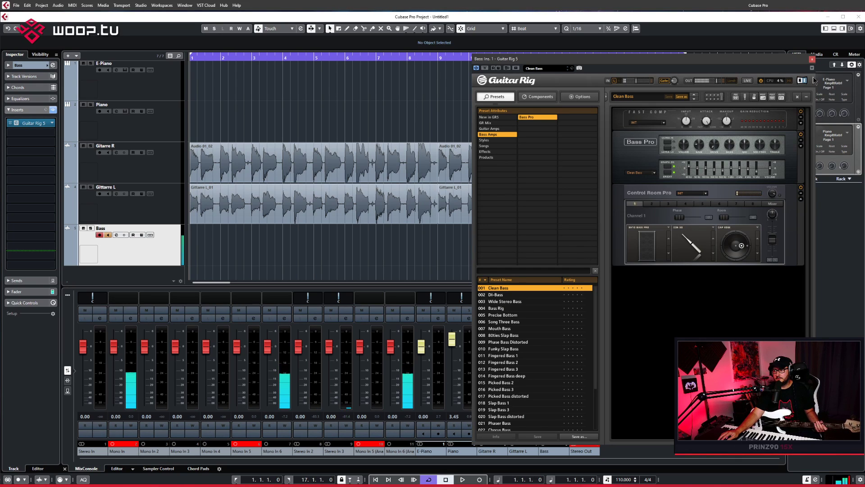
left_click(812, 59)
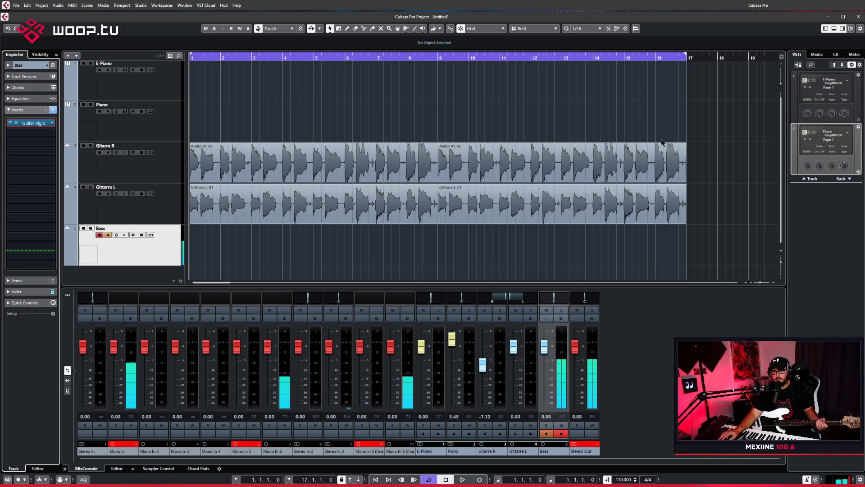
left_click(480, 479)
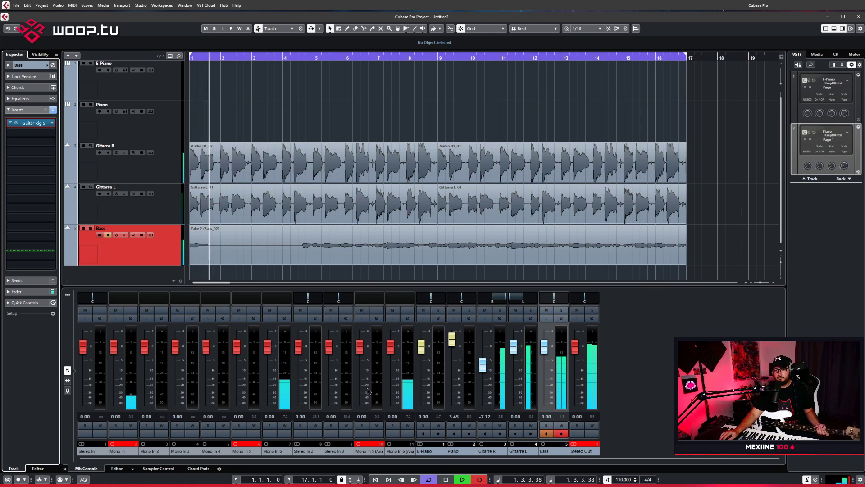
left_click(446, 479)
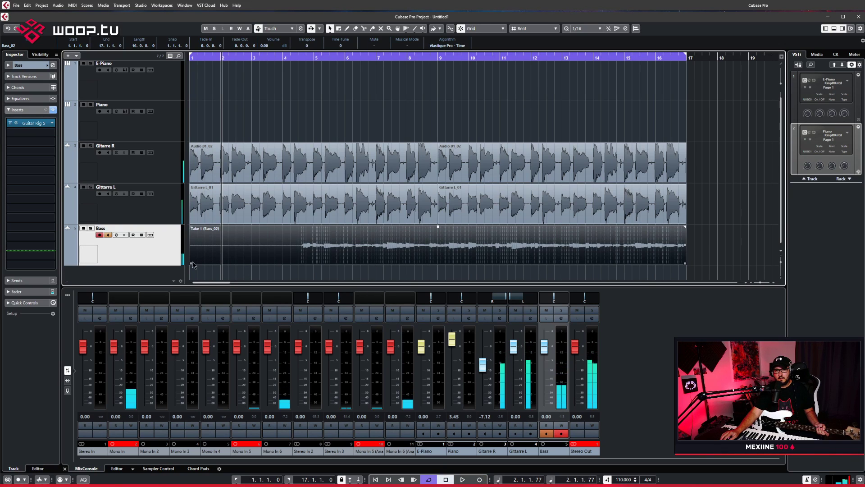
Trim the start of the Bass take to 4.3.1.0, turning off the track's monitoring and playing from bar 4 to check the entry
left_click_drag(191, 263, 292, 259)
left_click(302, 122)
left_click(285, 58)
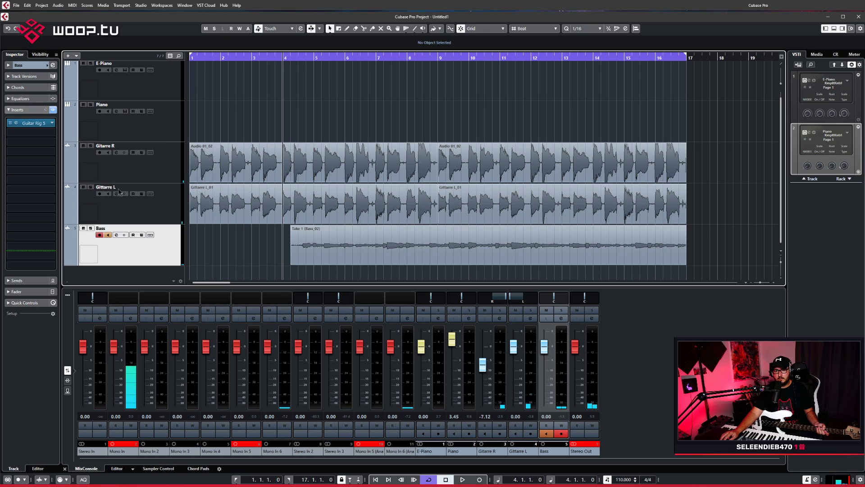
left_click(108, 235)
key("space")
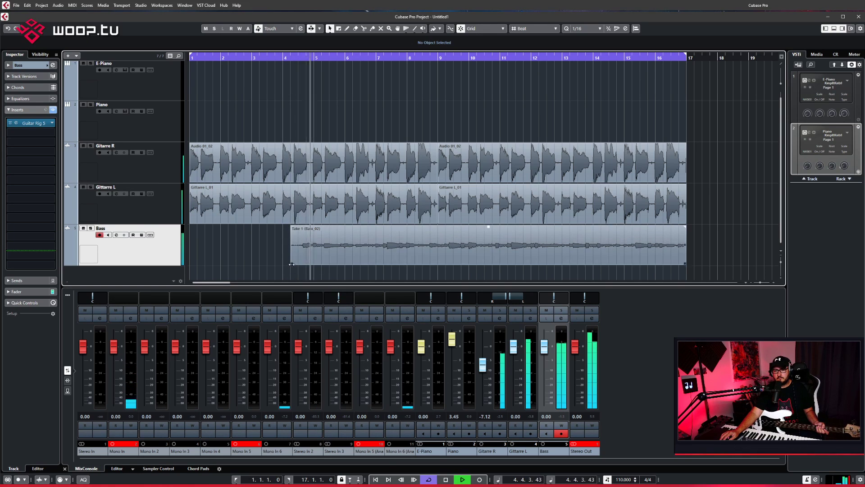
left_click_drag(292, 263, 299, 264)
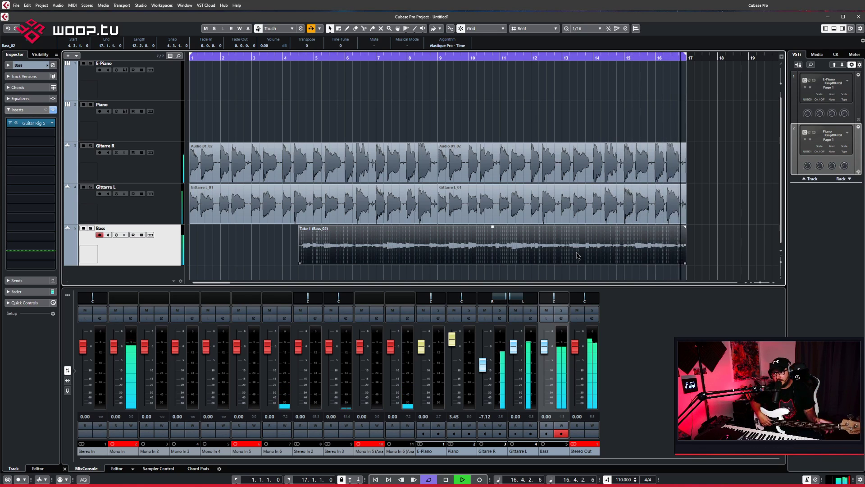
Stop playback and return the project position to bar 1
left_click(444, 479)
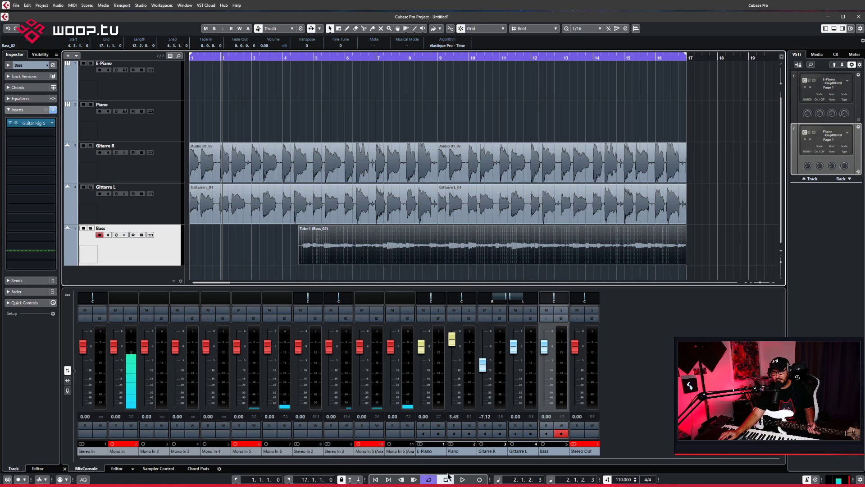
left_click(463, 480)
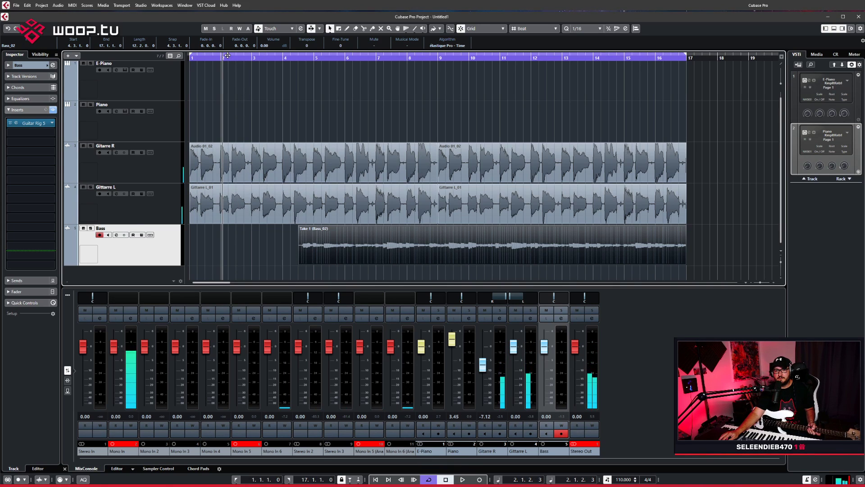
left_click_drag(225, 56, 191, 63)
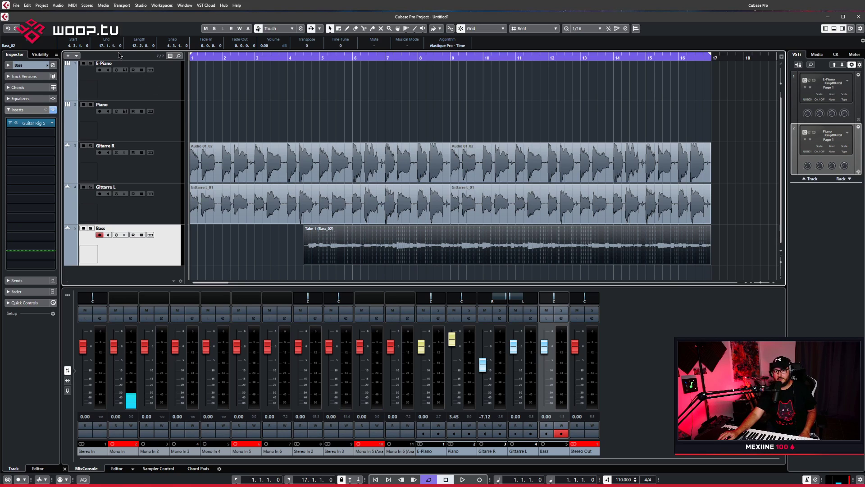
Add an instrument track with Komplete Kontrol as its instrument
left_click(68, 56)
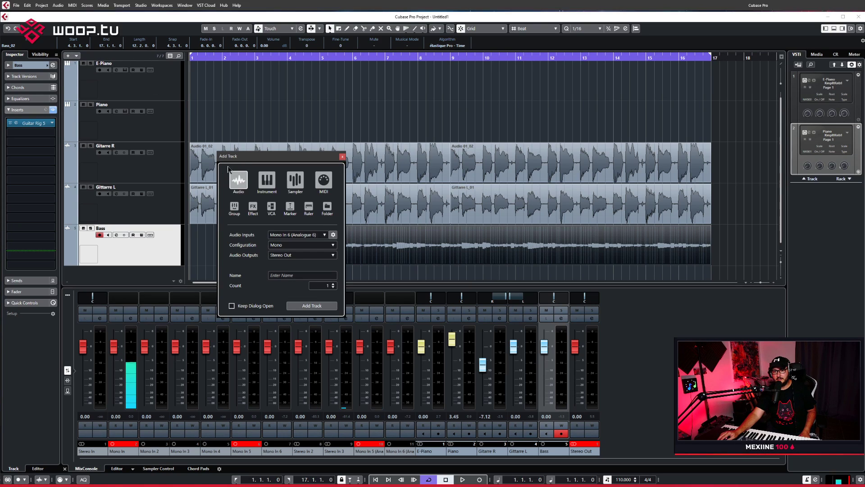
left_click(264, 177)
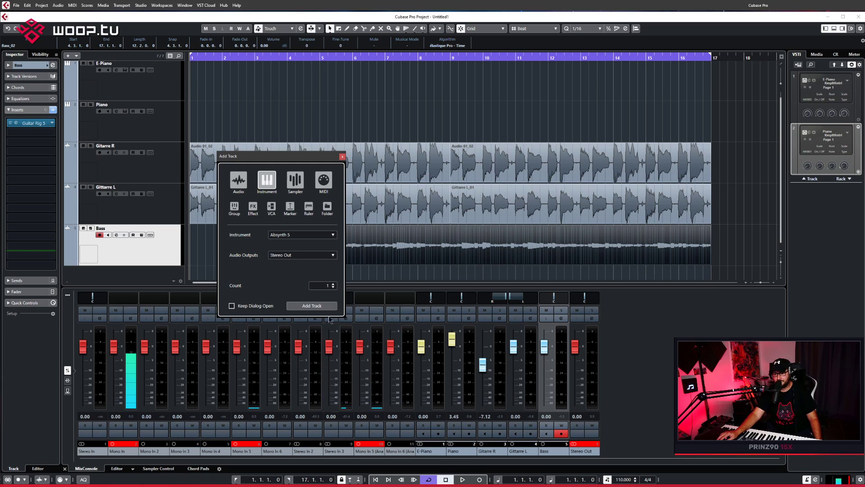
left_click(291, 236)
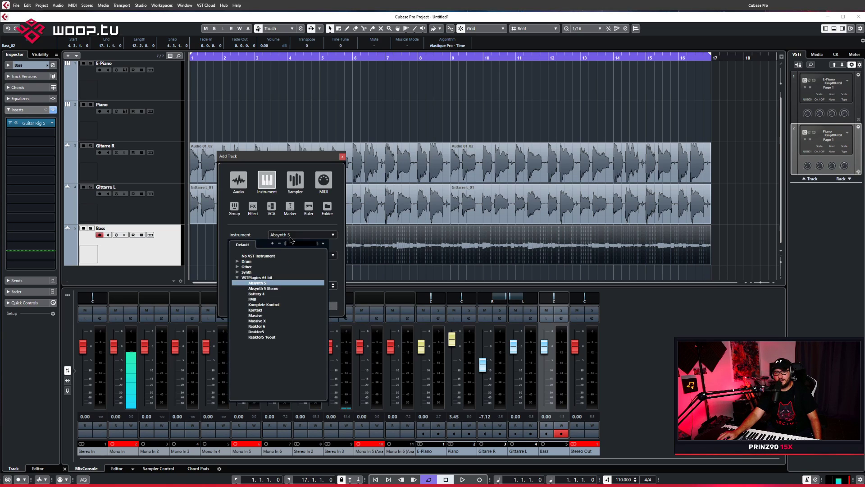
left_click(265, 304)
left_click(303, 306)
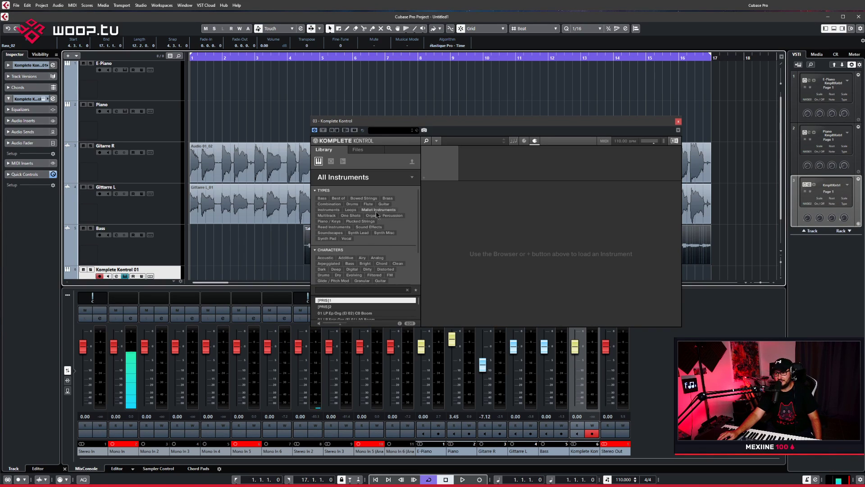
Browse the sampled instruments in the Komplete Kontrol library and choose Vintage Organs
left_click(392, 182)
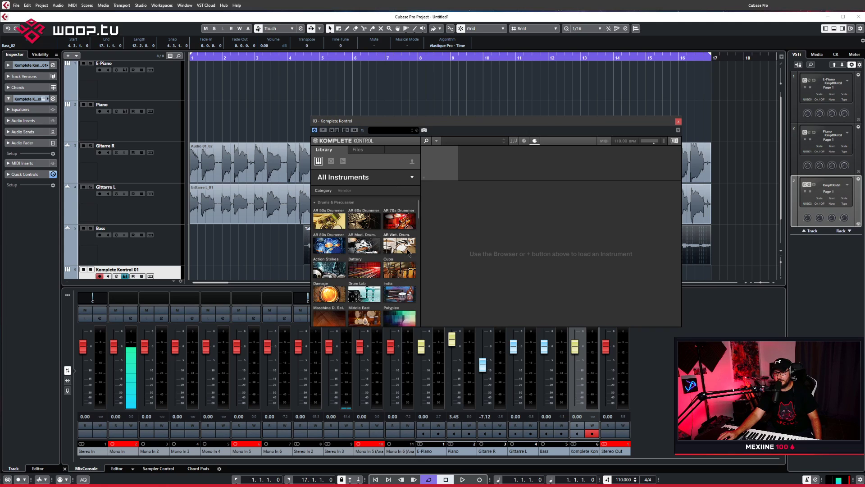
scroll(408, 254, "down", 3)
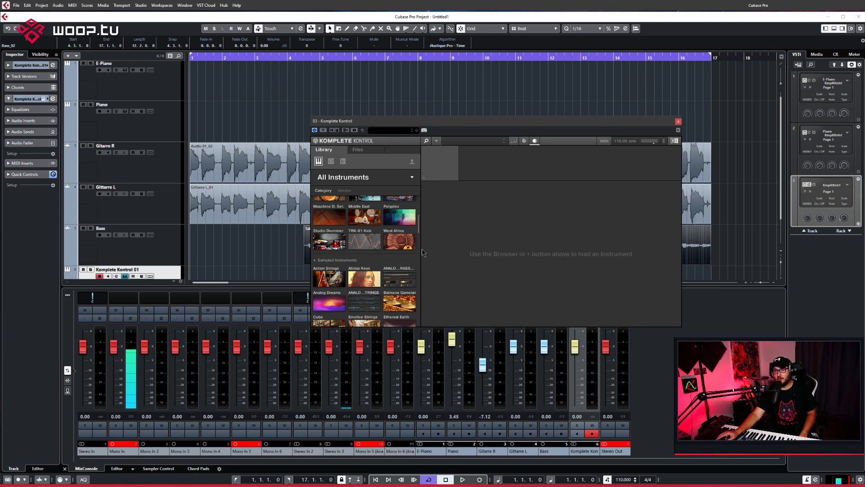
scroll(405, 263, "down", 2)
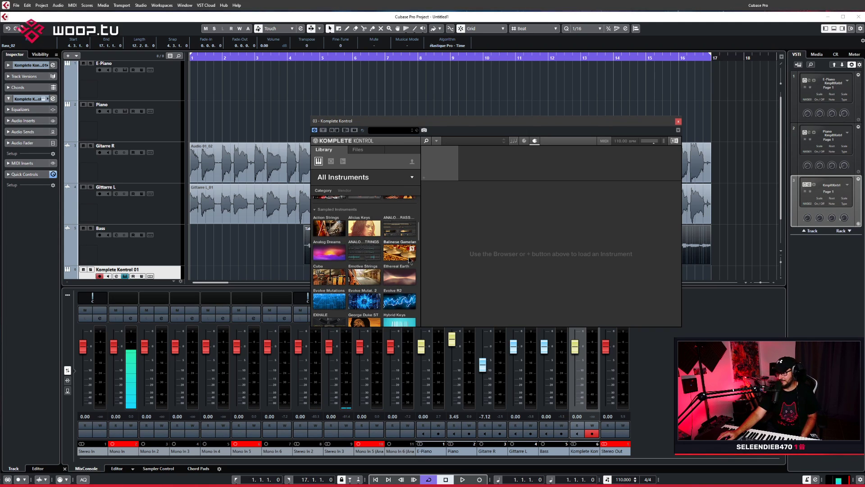
scroll(408, 259, "down", 1)
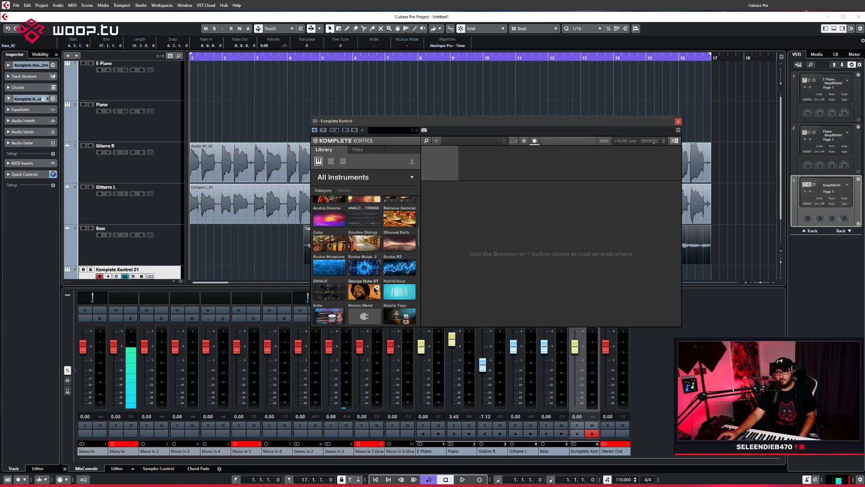
scroll(395, 282, "up", 1)
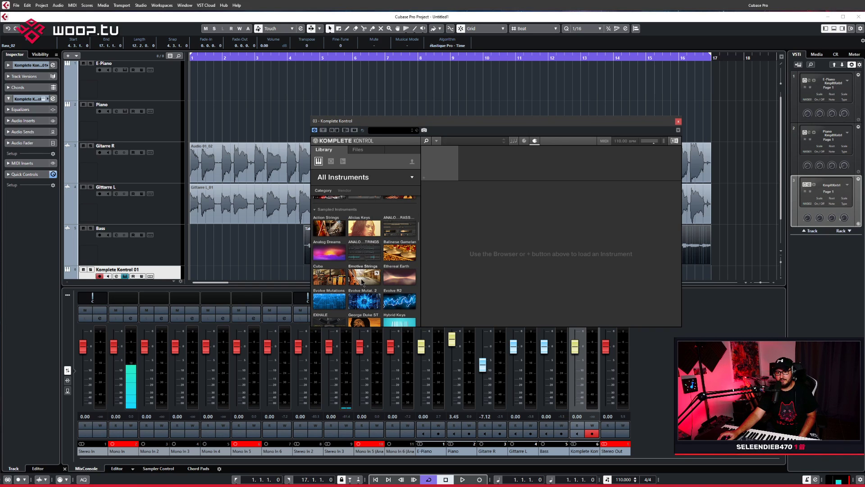
scroll(374, 288, "up", 1)
scroll(360, 284, "down", 1)
scroll(362, 283, "up", 1)
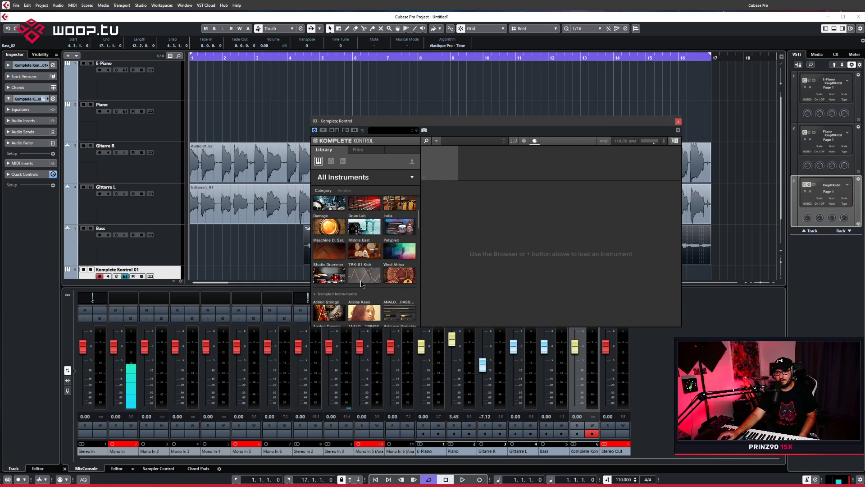
scroll(365, 282, "down", 1)
scroll(379, 277, "up", 1)
scroll(380, 276, "down", 6)
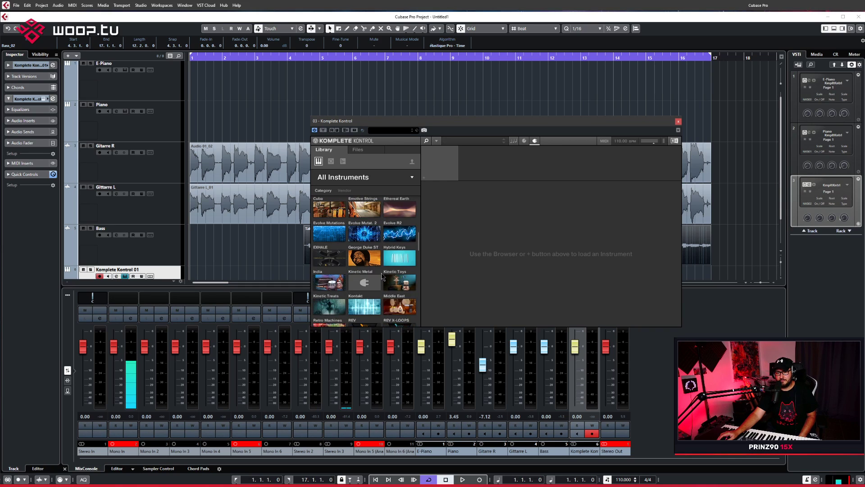
scroll(384, 250, "down", 1)
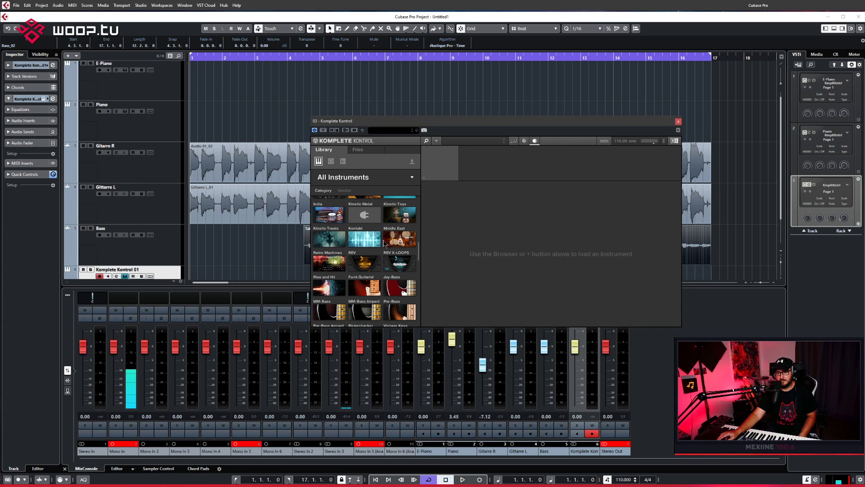
scroll(391, 245, "down", 2)
scroll(391, 245, "down", 4)
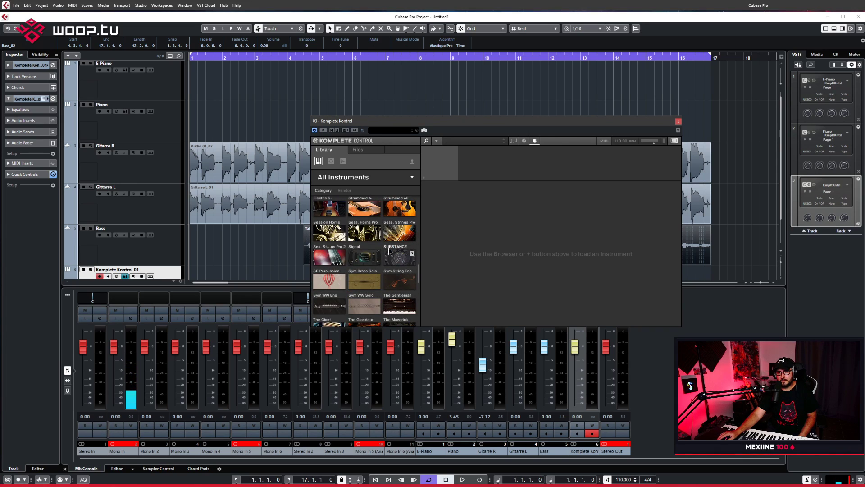
scroll(389, 250, "down", 2)
scroll(378, 254, "down", 2)
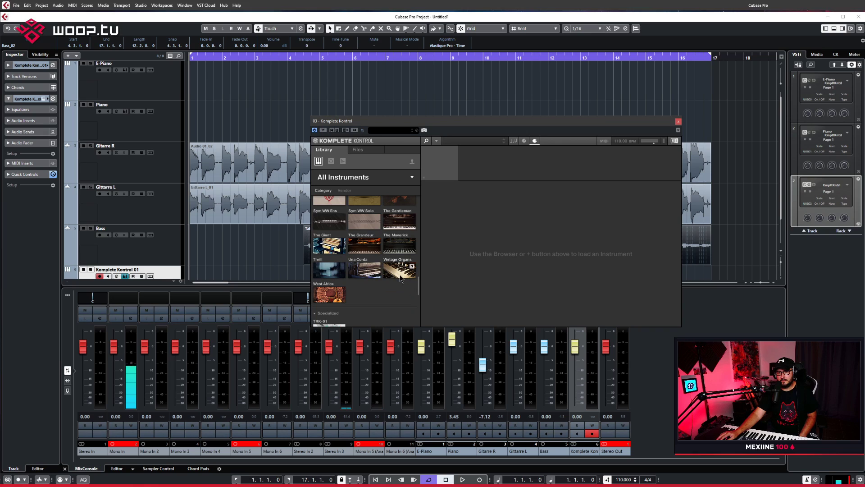
left_click(400, 273)
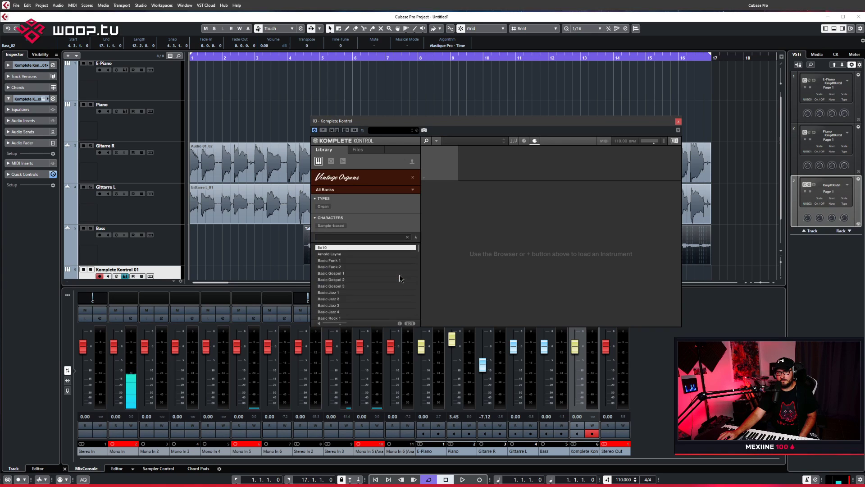
Audition the organ presets Basic Funk 1, Basic Gospel 2 and Basic Rock 1 to 3, going back to Basic Rock 1
left_click(356, 260)
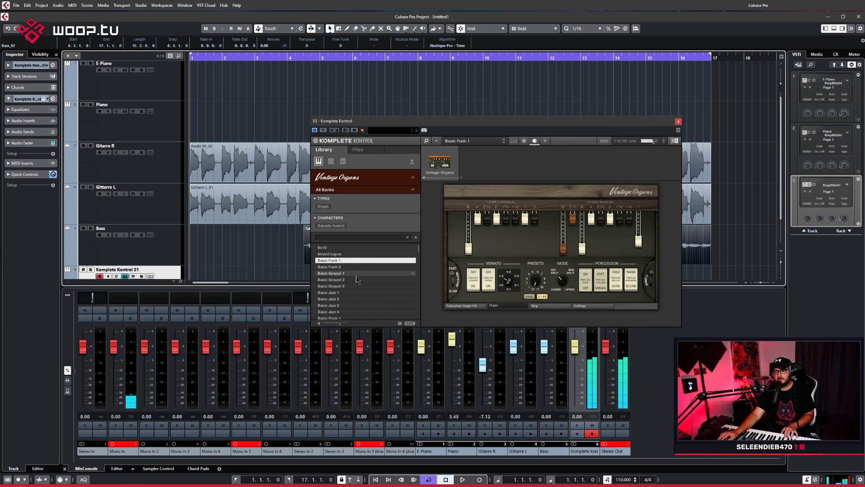
left_click(356, 279)
scroll(356, 284, "down", 2)
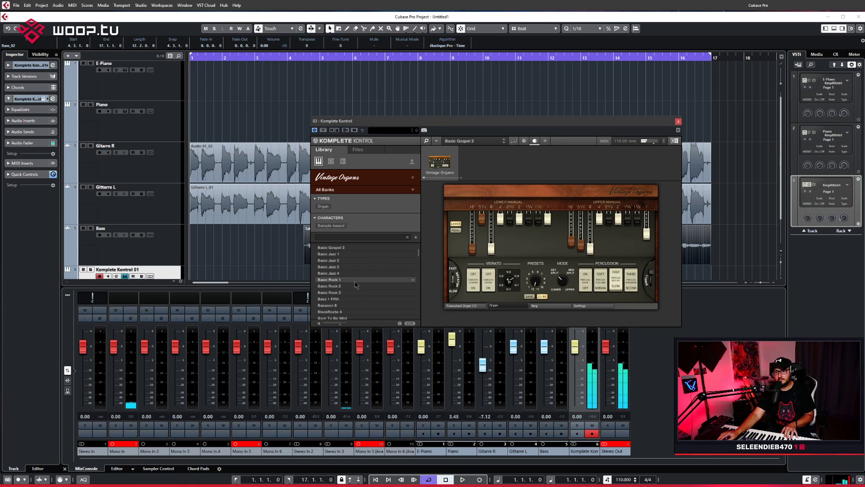
left_click(353, 280)
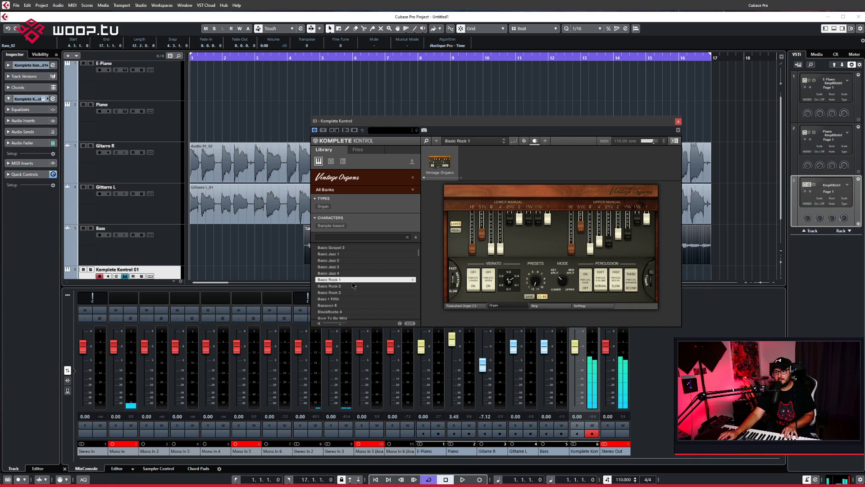
left_click(350, 287)
left_click(351, 292)
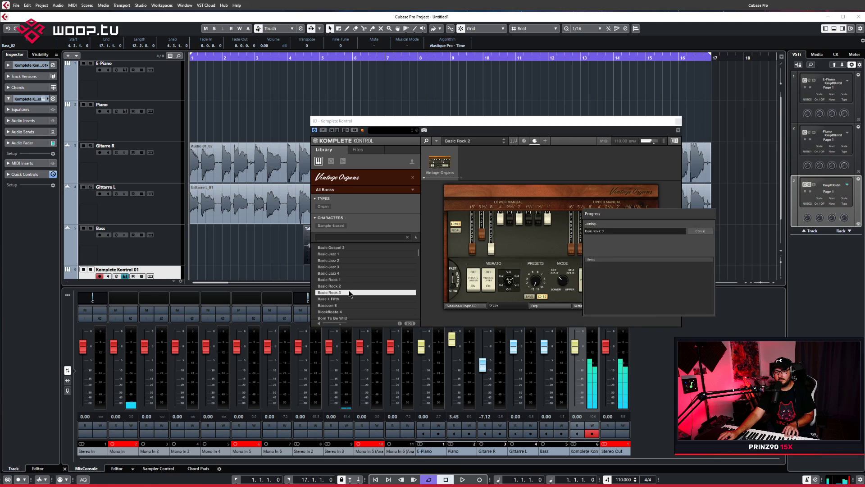
left_click(350, 280)
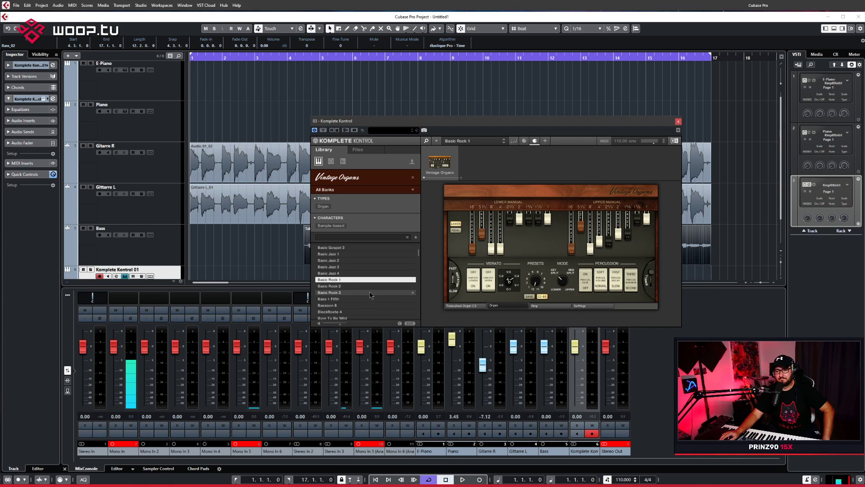
Load the Born To Be Wild organ preset and close the Komplete Kontrol window
scroll(374, 292, "down", 1)
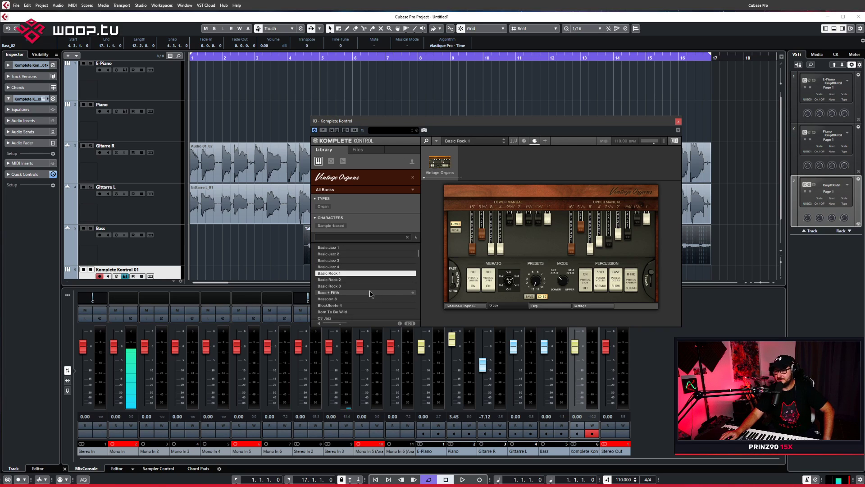
scroll(375, 295, "down", 3)
left_click(377, 293)
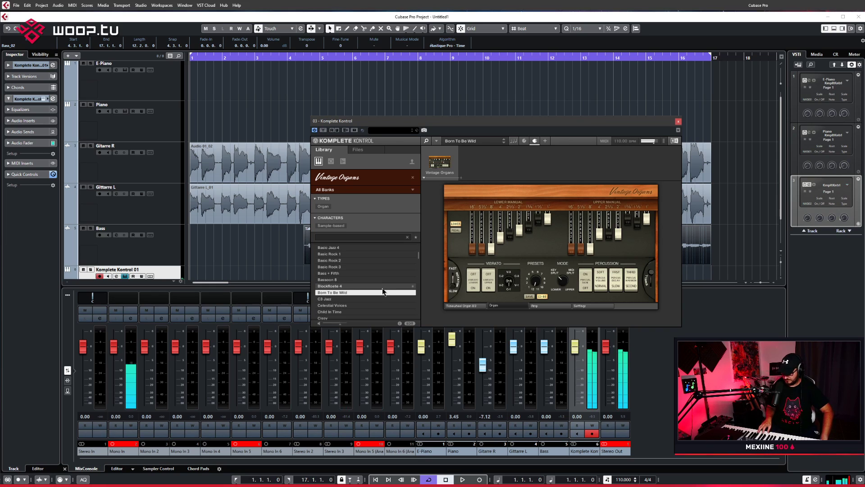
left_click(678, 121)
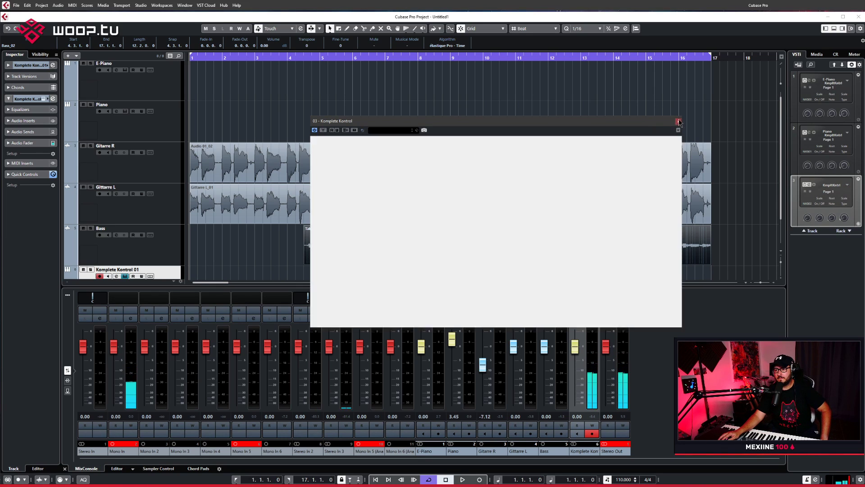
Play the guitar and bass loop from bar 1 to rehearse the organ part over it, and stop playback
left_click(462, 479)
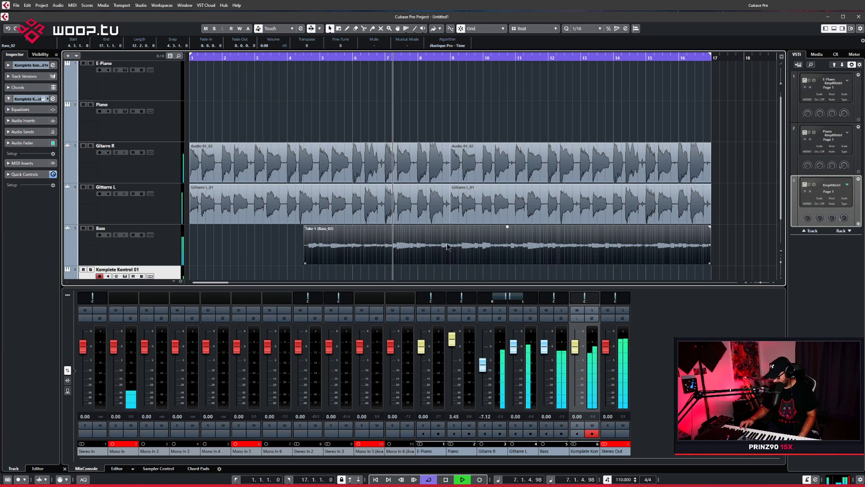
left_click(445, 220)
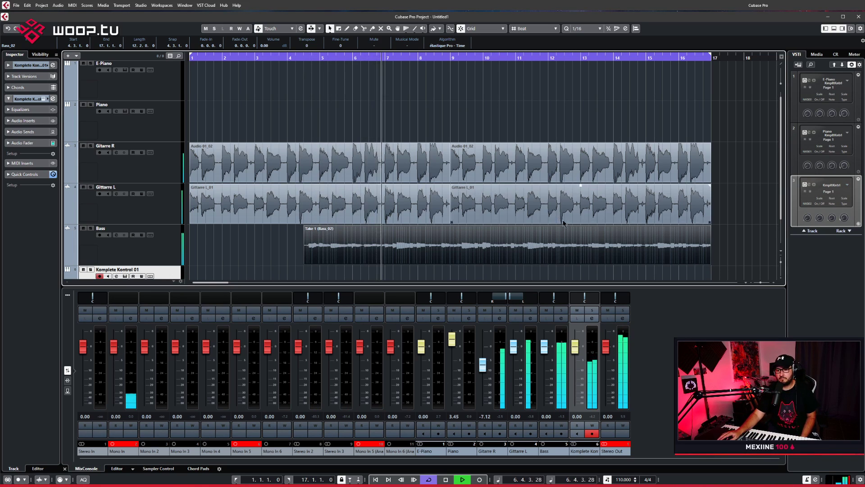
key("space")
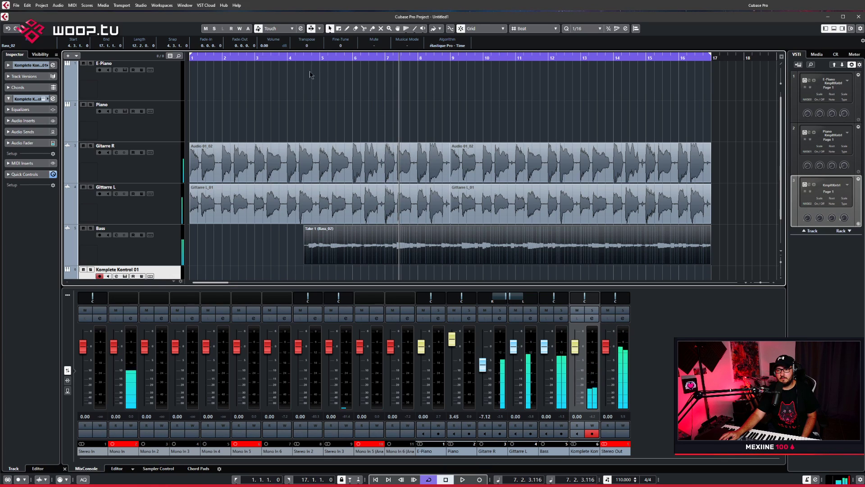
Set the position to 3.4.1.0 and record an organ part on the Komplete Kontrol 01 track through the end of the cycle at bar 17
left_click(279, 72)
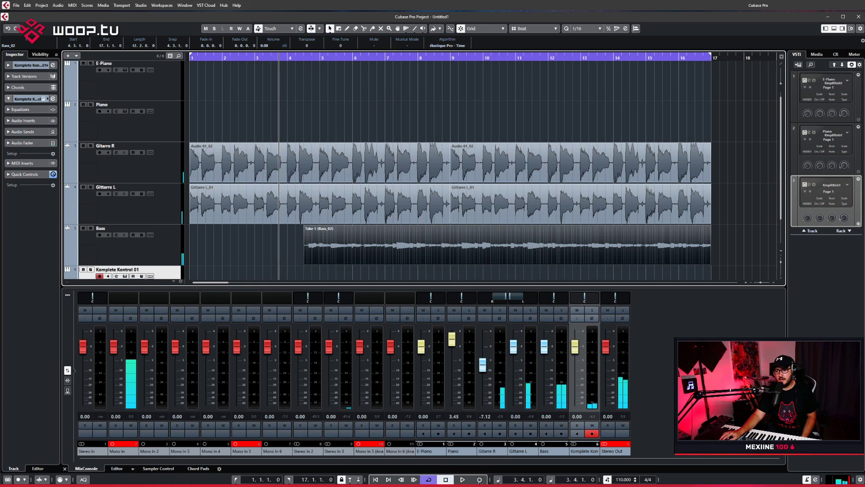
left_click(479, 479)
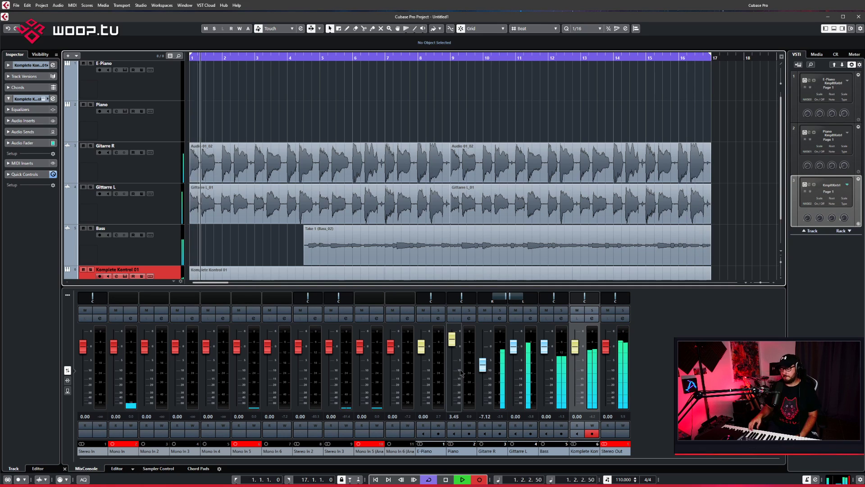
key("space")
scroll(371, 254, "down", 1)
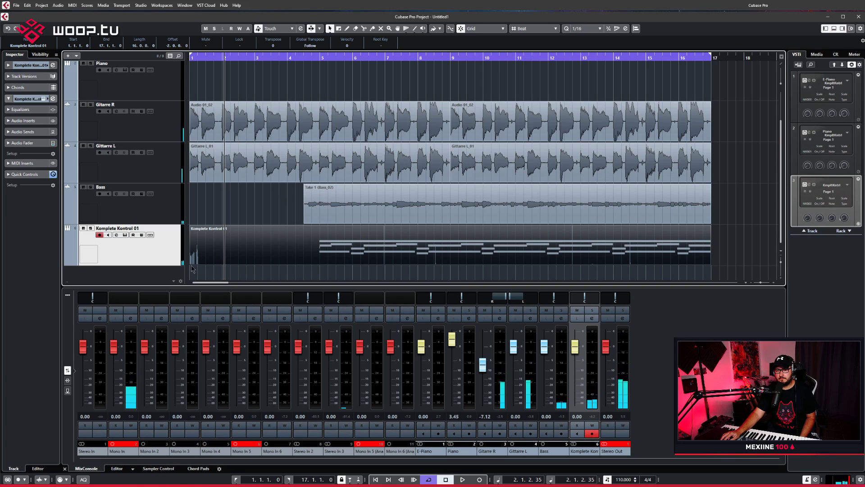
Trim the start of the Komplete Kontrol 01 organ part to 4.4.1.0, start playback and disarm recording on its track
left_click_drag(191, 264, 313, 250)
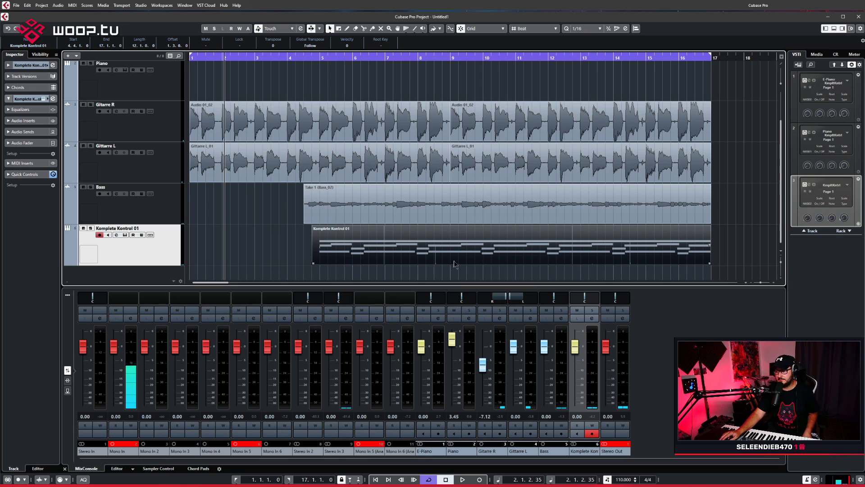
left_click(462, 479)
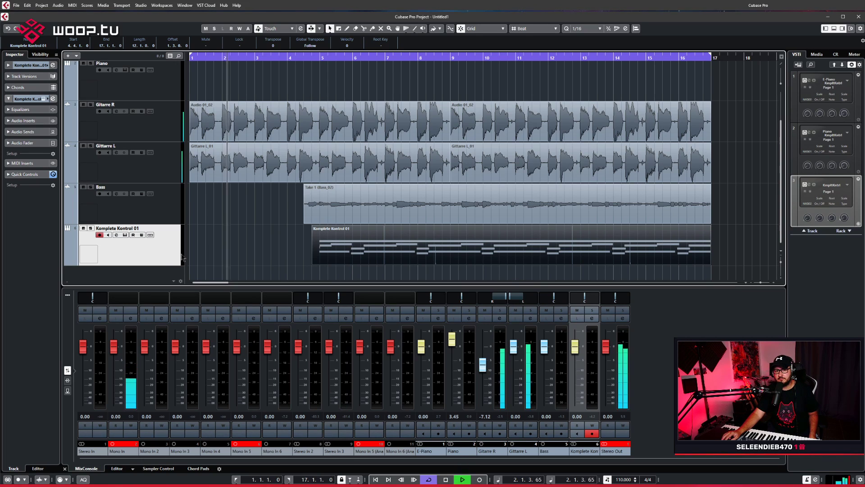
left_click(99, 234)
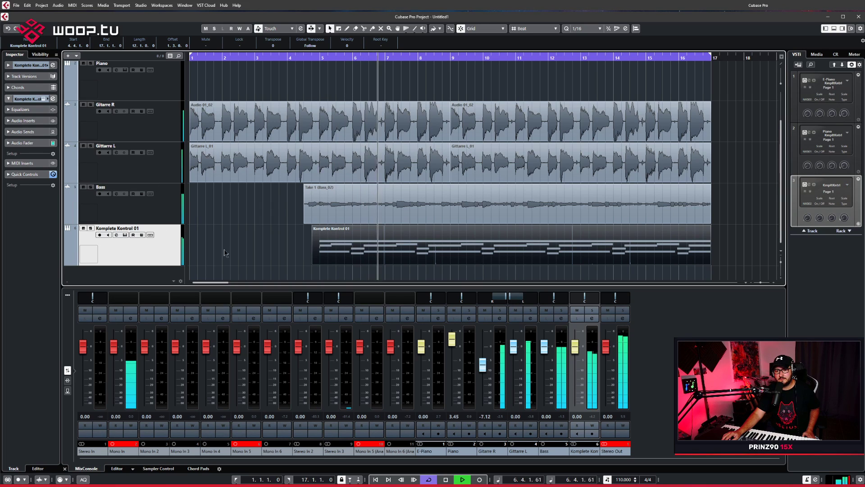
Add one Komplete Kontrol instrument track routed to Stereo Out
left_click(68, 57)
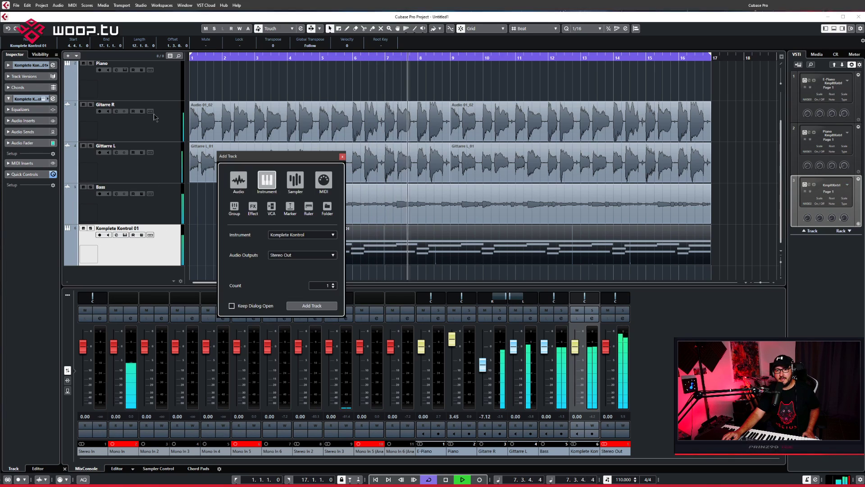
left_click(316, 236)
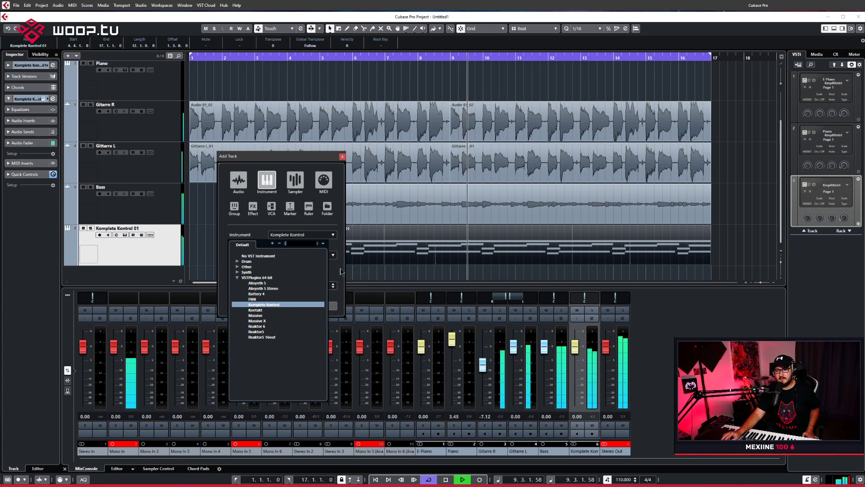
left_click(321, 304)
left_click(319, 306)
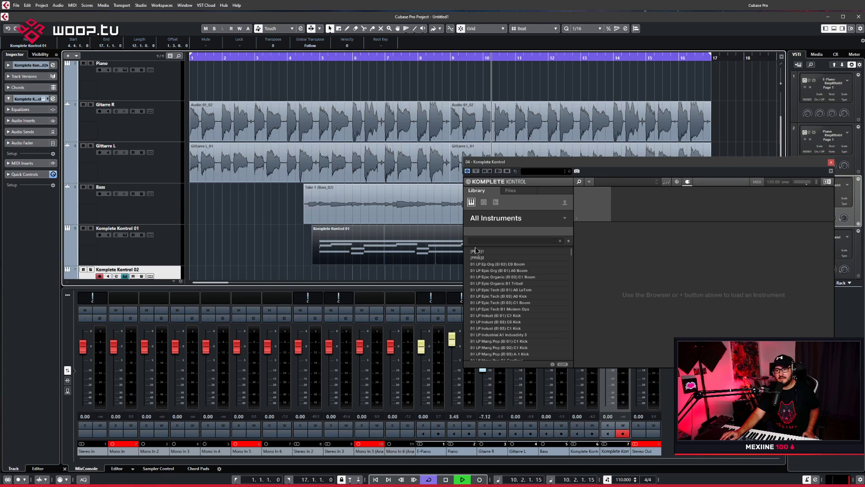
Load the Session Hard Rock preset from the Studio Drummer library into the new Komplete Kontrol instrument
left_click(523, 218)
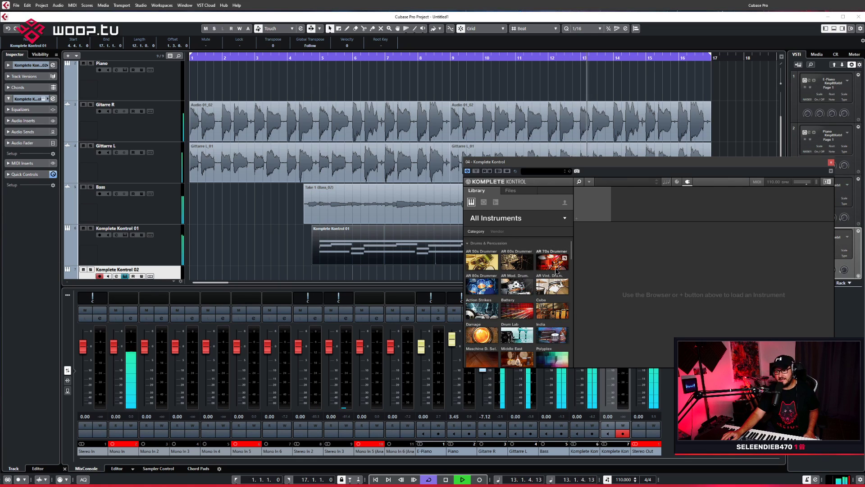
scroll(555, 269, "down", 1)
scroll(545, 306, "down", 3)
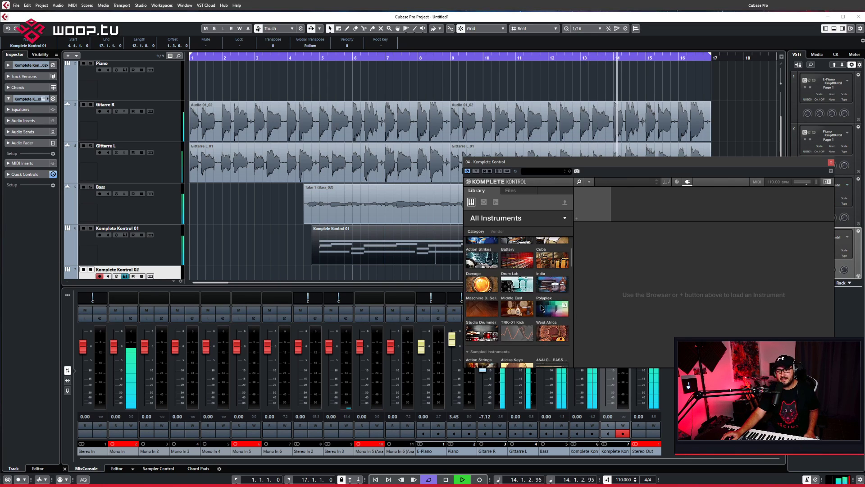
left_click(482, 315)
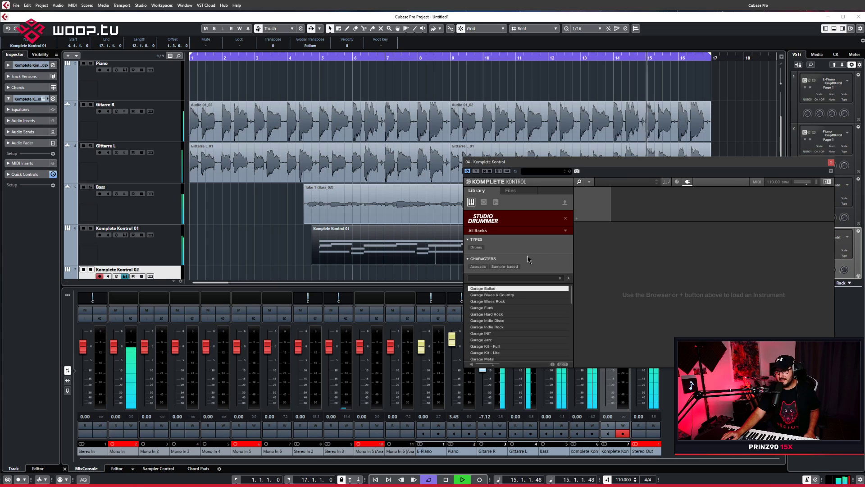
scroll(517, 322, "down", 3)
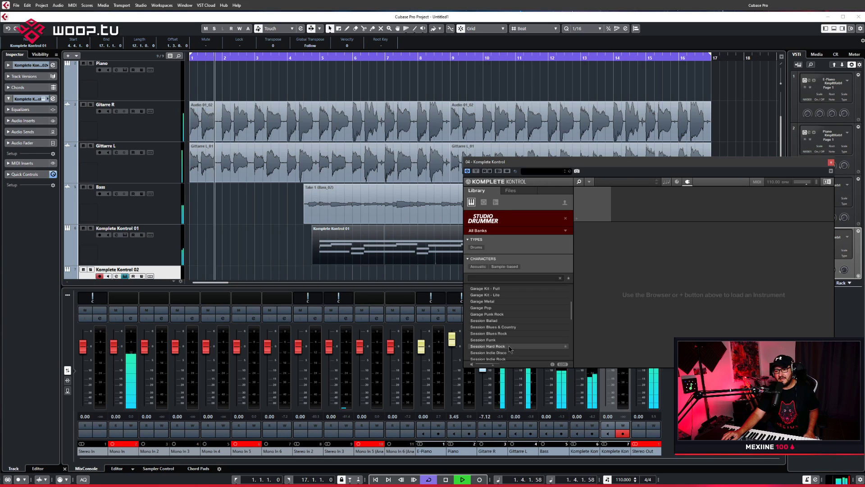
left_click(510, 346)
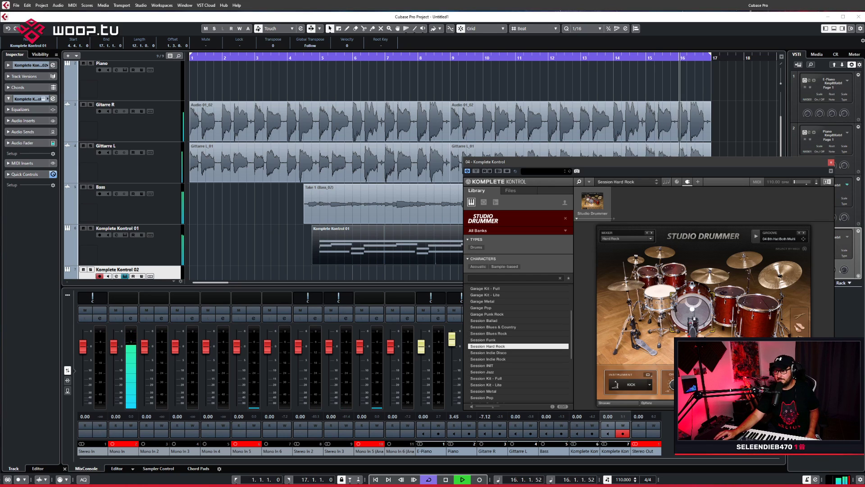
Preview a Studio Drummer groove with the loop and open the groove browser
mouse_move(720, 166)
left_mouse_down()
mouse_move(542, 23)
mouse_move(760, 130)
mouse_move(732, 167)
left_mouse_up()
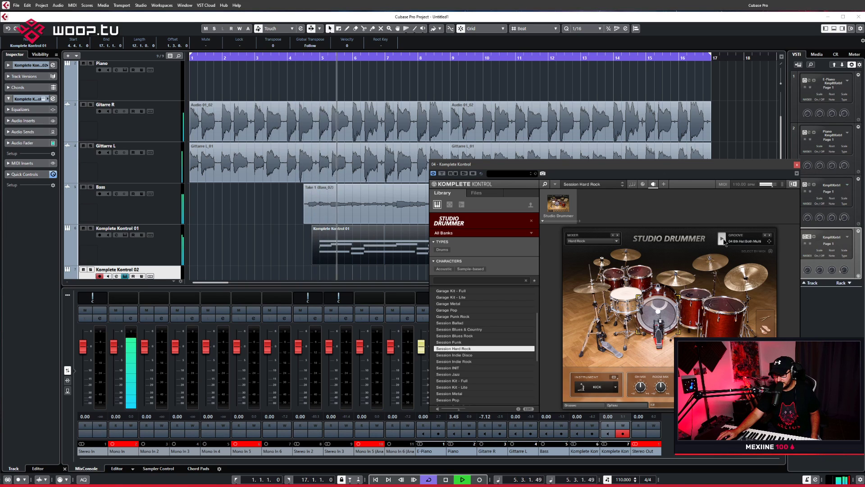
left_click_drag(757, 163, 759, 121)
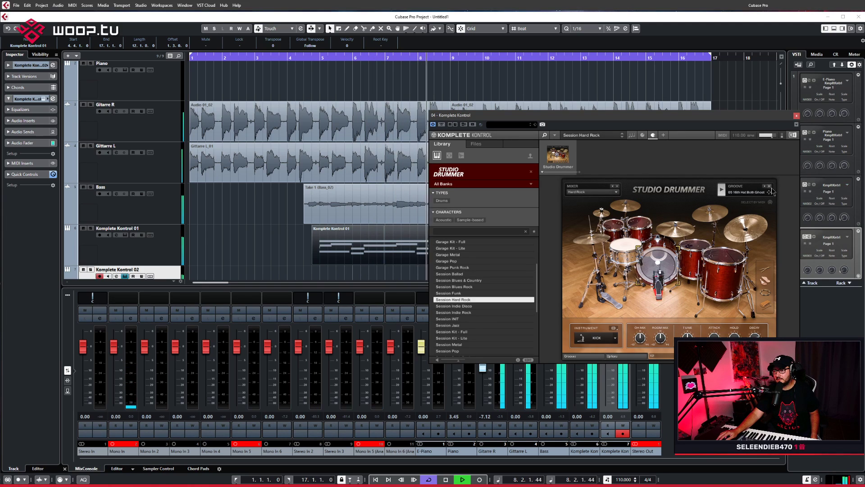
left_click(588, 356)
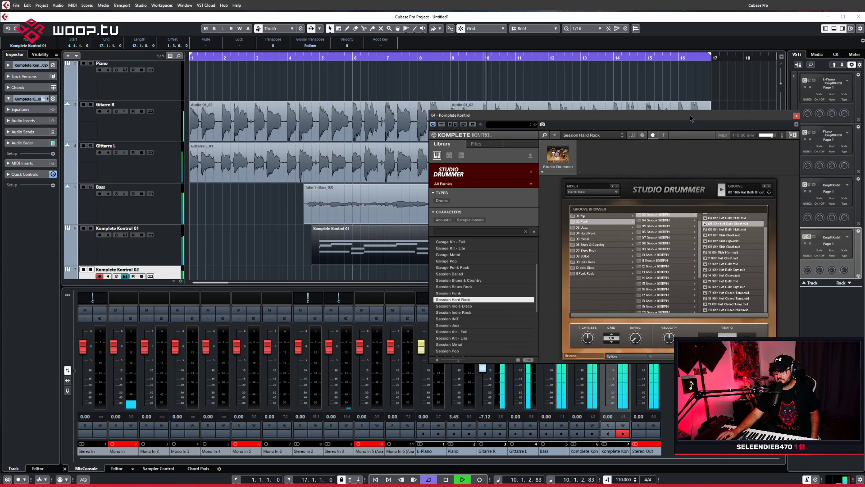
Move the Komplete Kontrol window clear of the mixer and lower the Stereo Out fader to -8.39 dB
left_click_drag(690, 118, 525, 36)
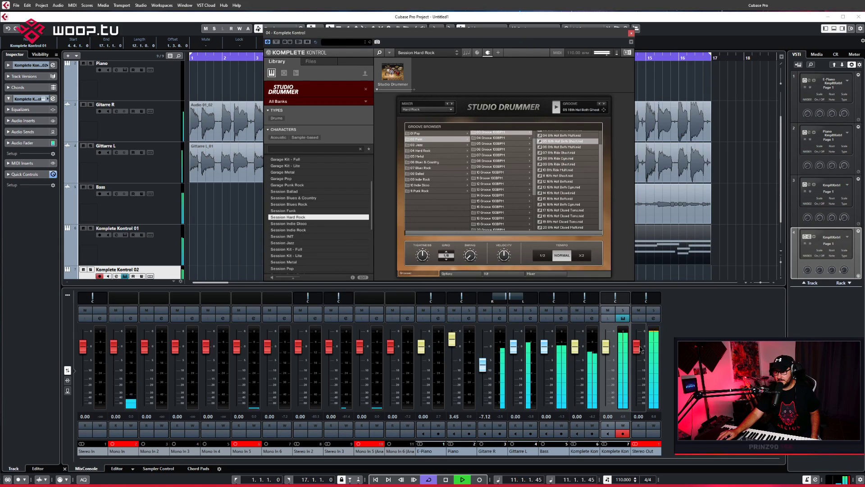
left_click_drag(642, 350, 640, 359)
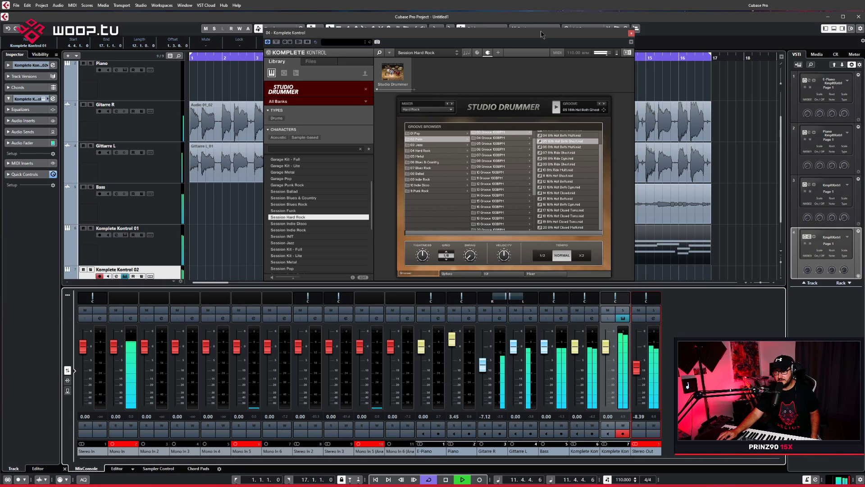
left_click_drag(541, 35, 714, 156)
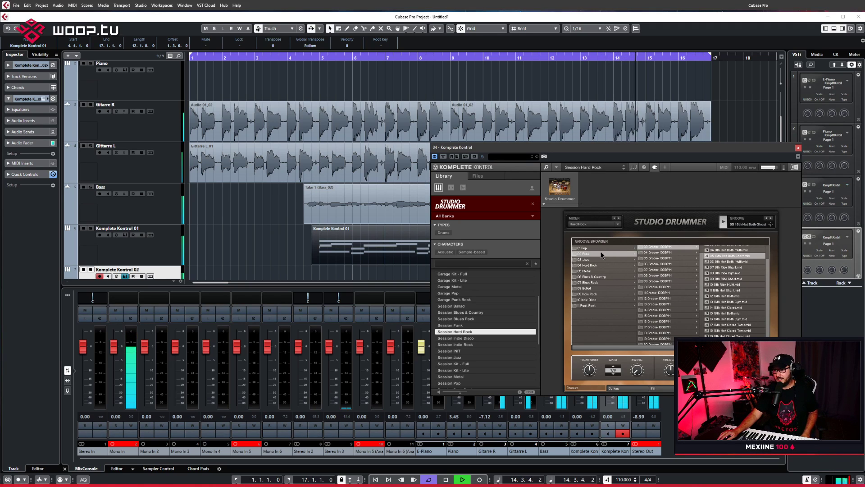
Audition the 4th Hat patterns of Groove 02 in the Hard Rock category, settling on 03 4th Hat Open Cym
left_click(593, 265)
left_click(658, 248)
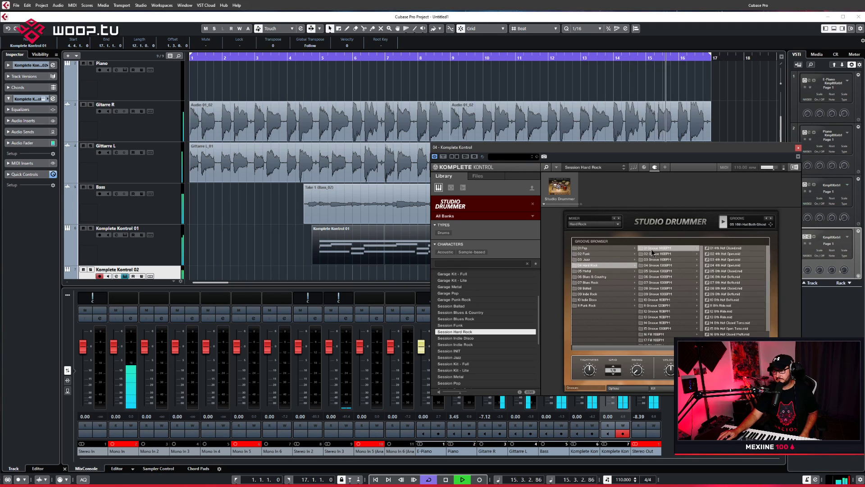
left_click(661, 253)
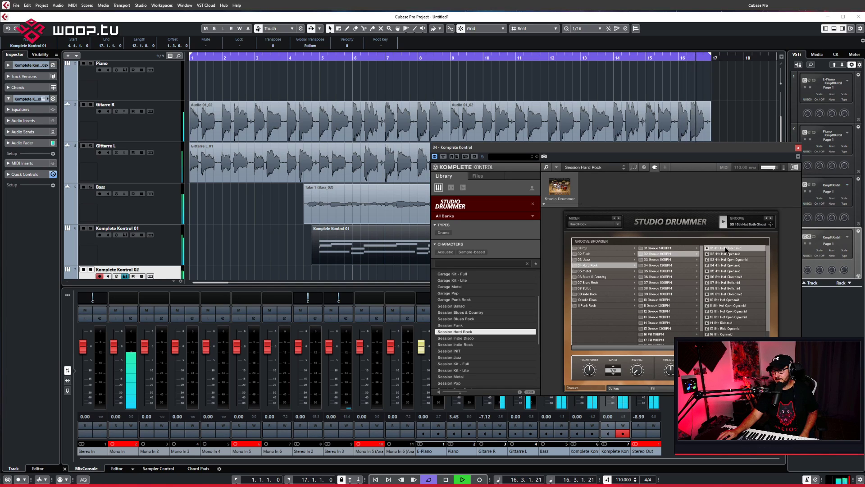
left_click(726, 248)
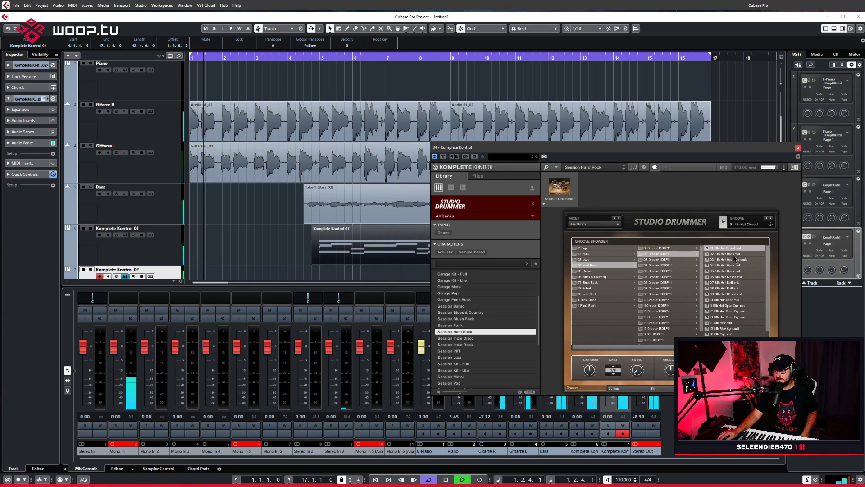
left_click(735, 265)
left_click(735, 260)
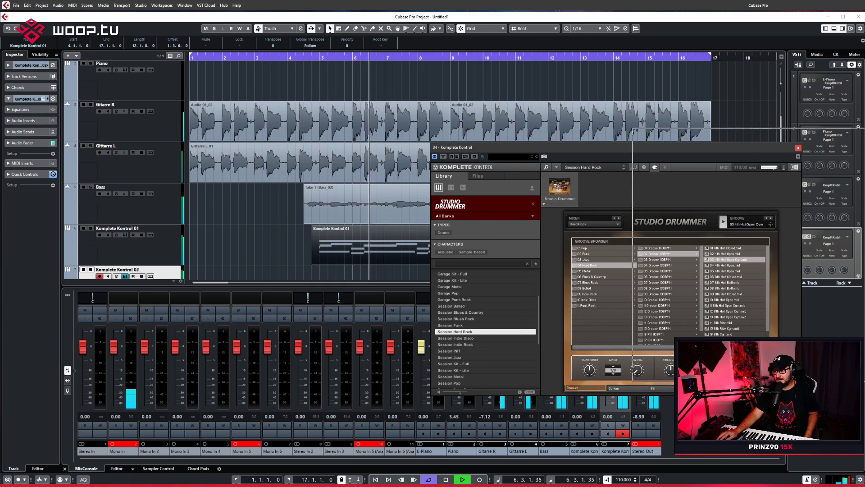
Place the drum groove on the Komplete Kontrol 02 track at bars 5 and 7, and a one-bar pattern at bar 4
left_click_drag(735, 149, 864, 132)
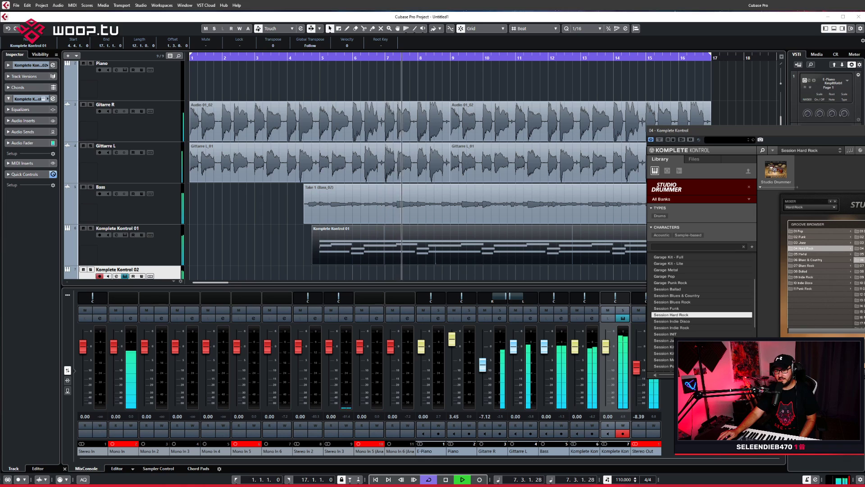
scroll(337, 266, "down", 2)
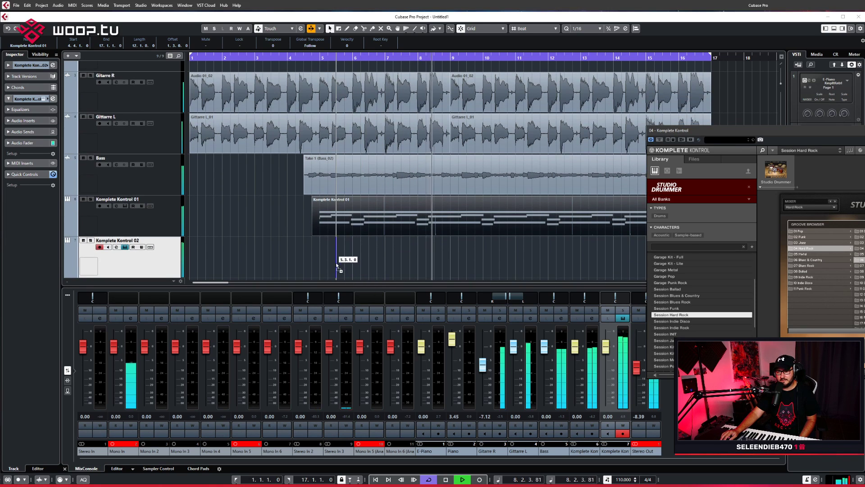
left_click_drag(337, 266, 403, 258)
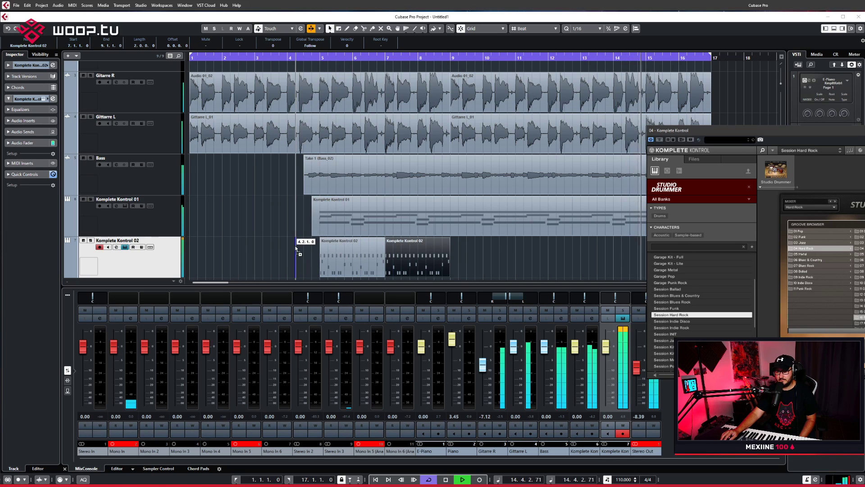
left_click_drag(282, 246, 303, 259)
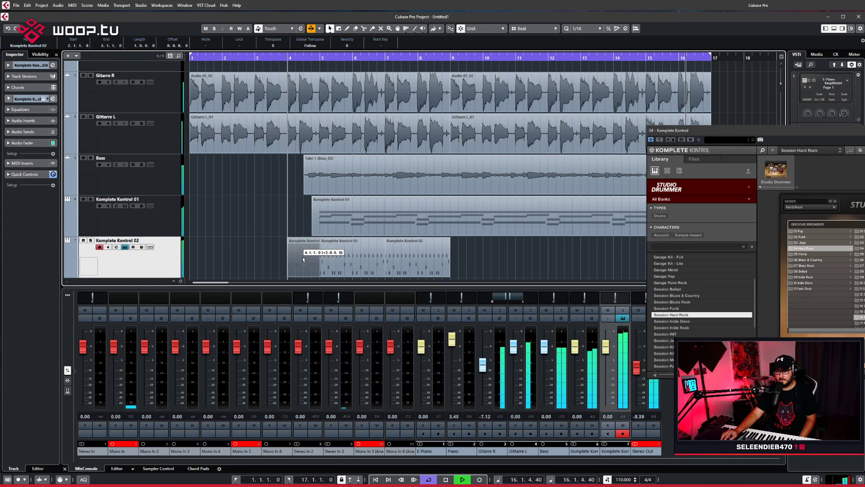
left_click(235, 66)
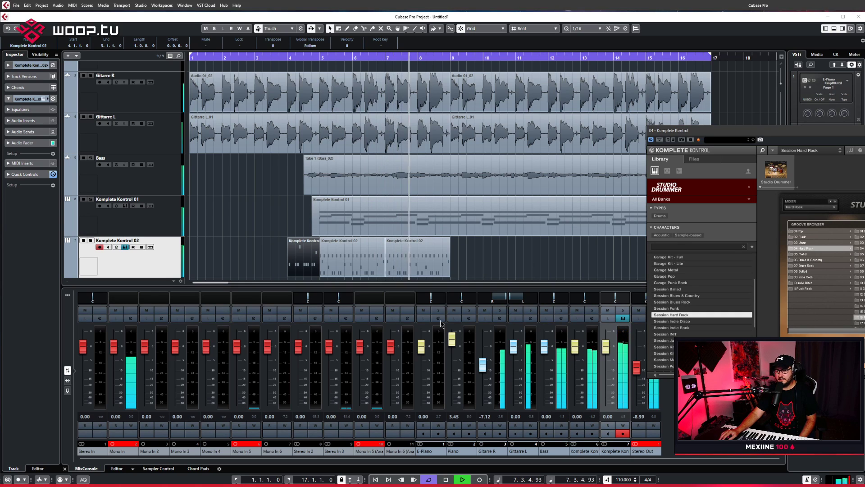
Stop playback and audition other Studio Drummer patterns in the Pop, Hard Rock and Indie Rock groove categories
key("space")
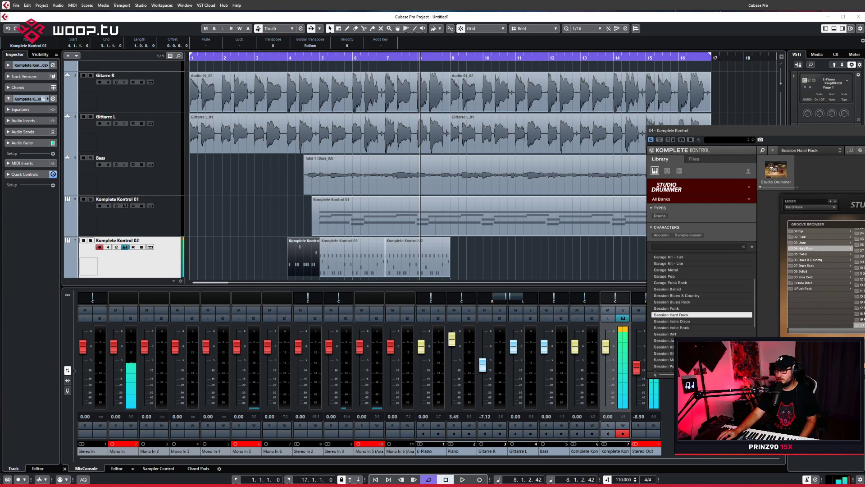
left_click(797, 232)
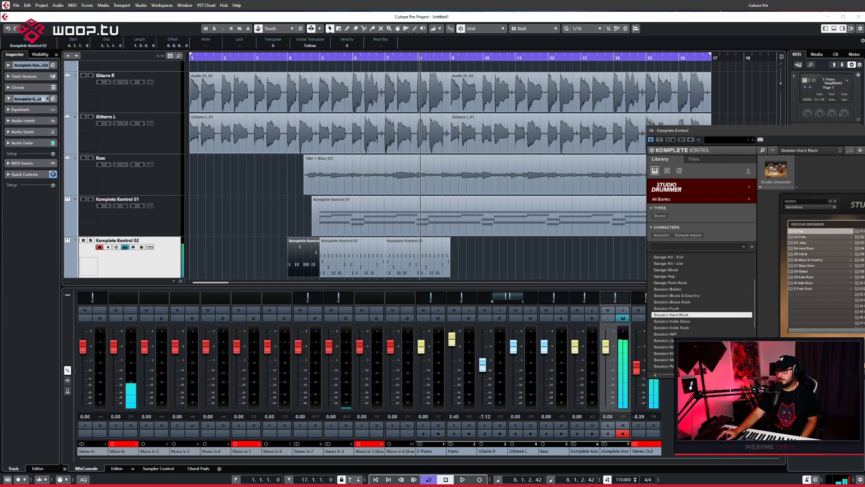
scroll(858, 277, "down", 1)
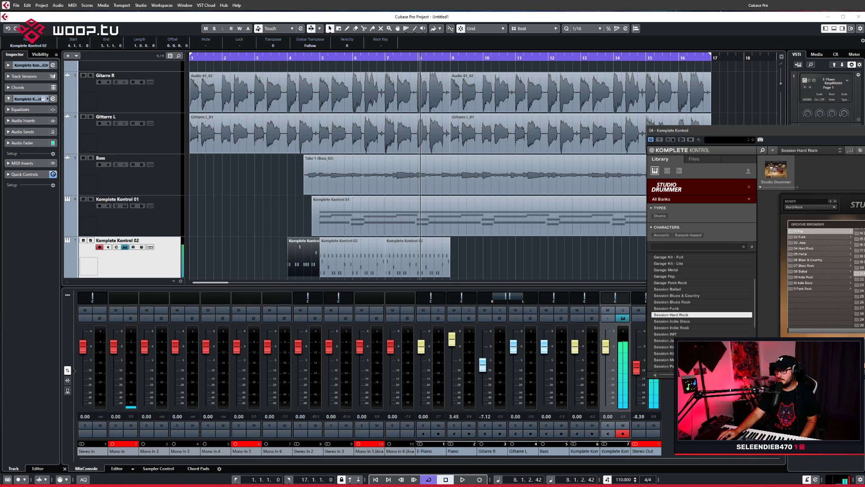
left_click(820, 249)
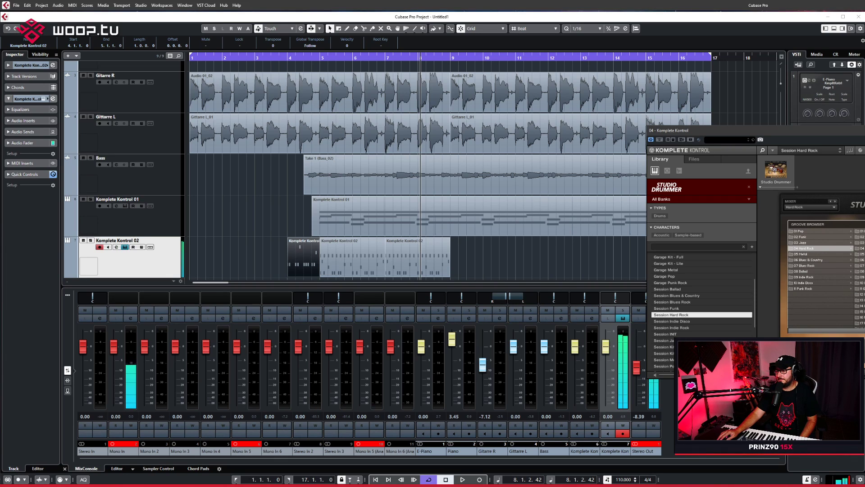
left_click(825, 278)
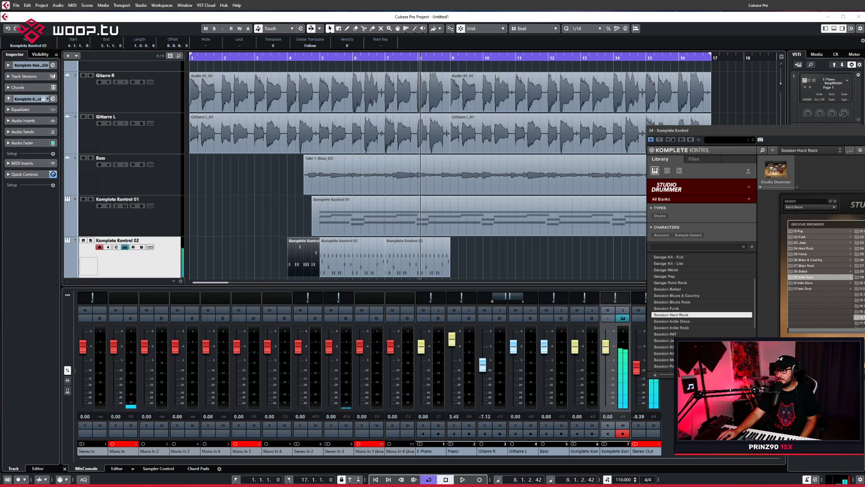
left_click(814, 248)
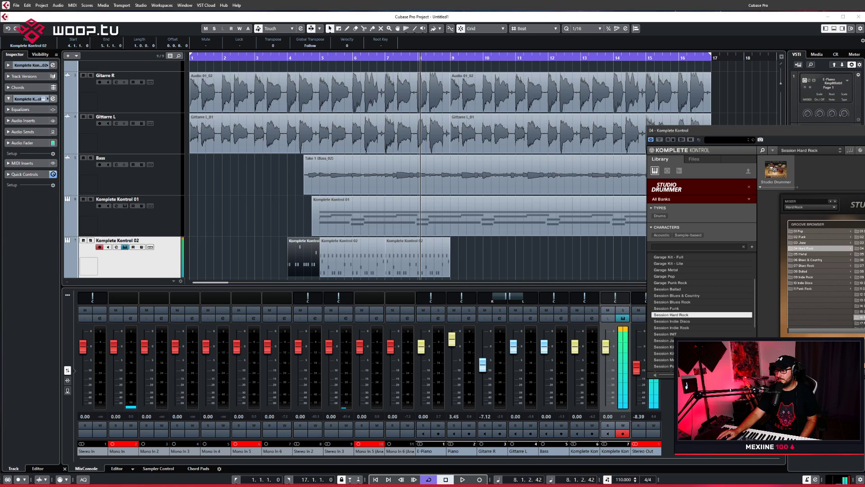
scroll(683, 254, "down", 1)
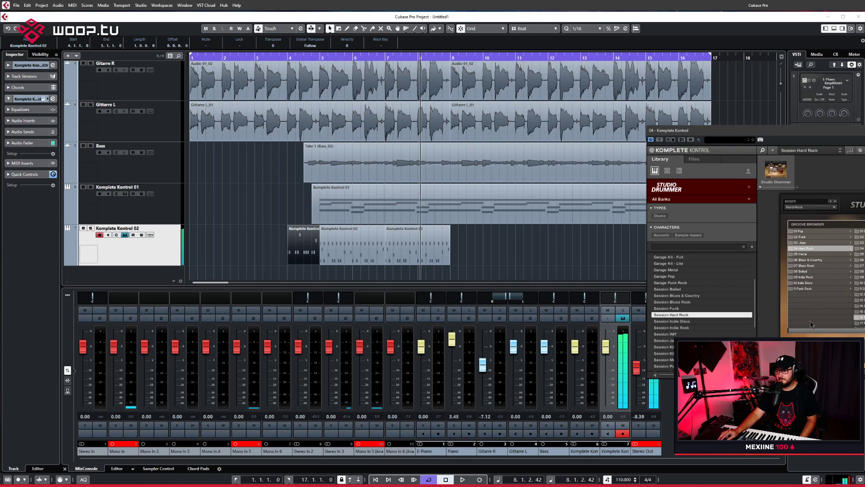
Play the arrangement from position 3.4.1.0 to check the drum entry
left_click(280, 57)
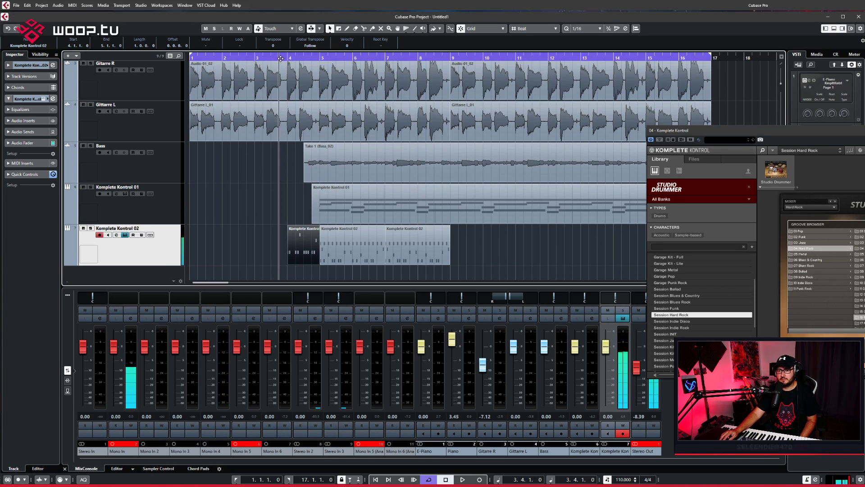
left_click(463, 479)
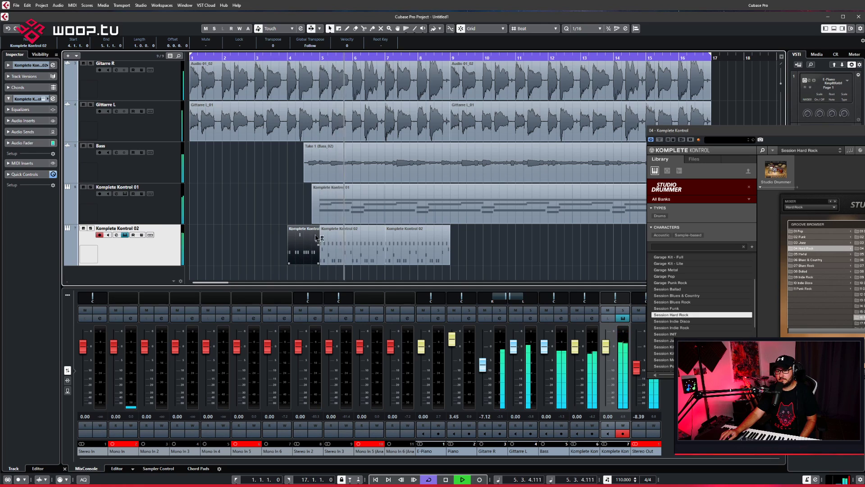
Stop playback, open the drum part at bar 5 for note editing, and transpose its first hi-hat note at 5.1.1.0 up to C#2
left_click(333, 242)
double_click(333, 243)
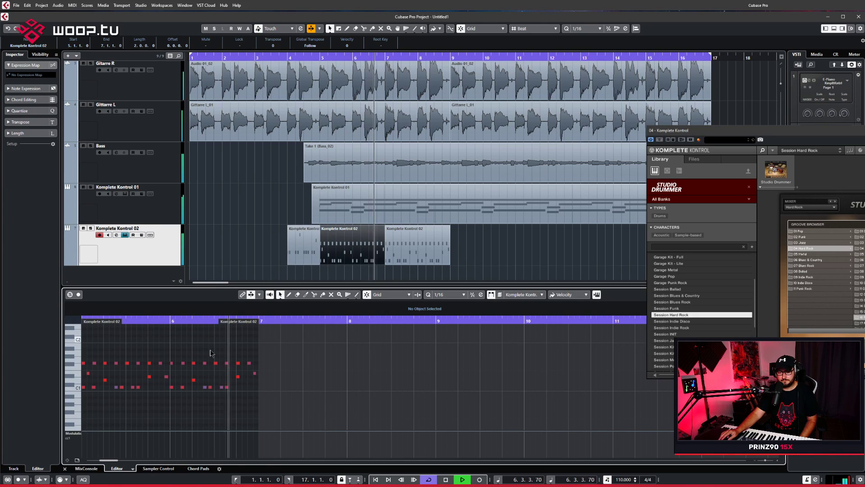
left_click(445, 479)
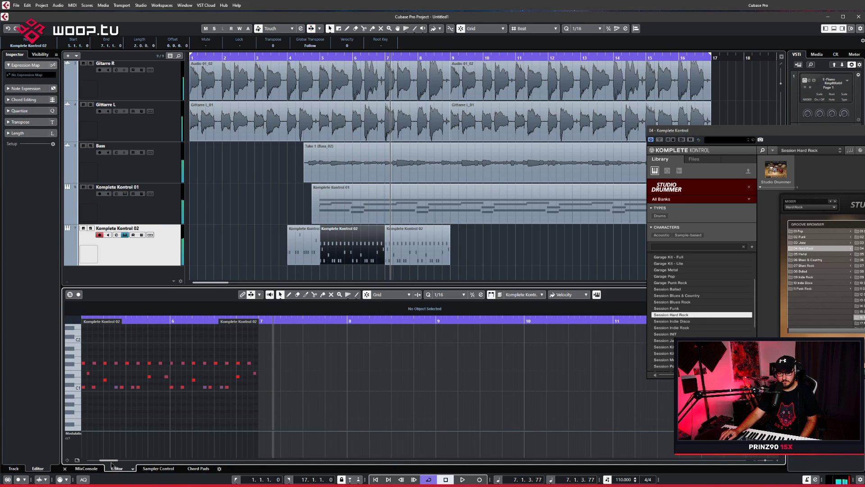
left_click_drag(97, 460, 87, 460)
scroll(481, 392, "up", 2)
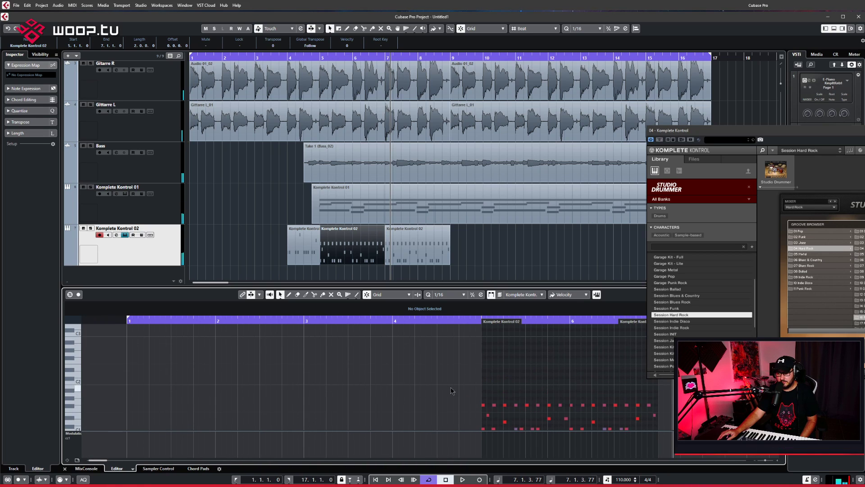
left_click(483, 384)
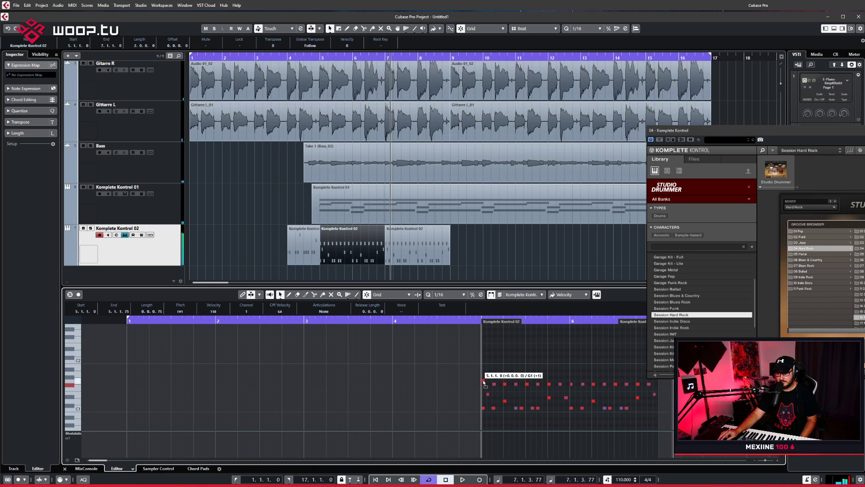
left_click_drag(484, 369, 484, 359)
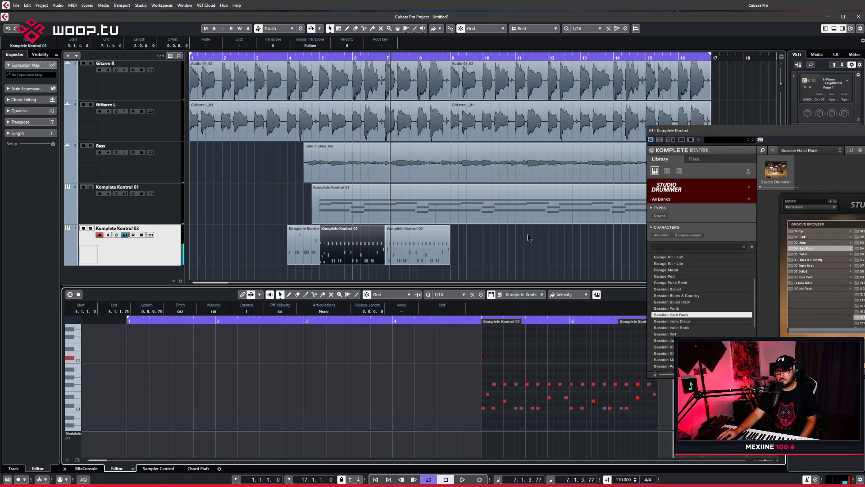
Play the arrangement from position 3.4.1.0 to check the edited downbeat note in the bar 5 drum part
left_click(278, 59)
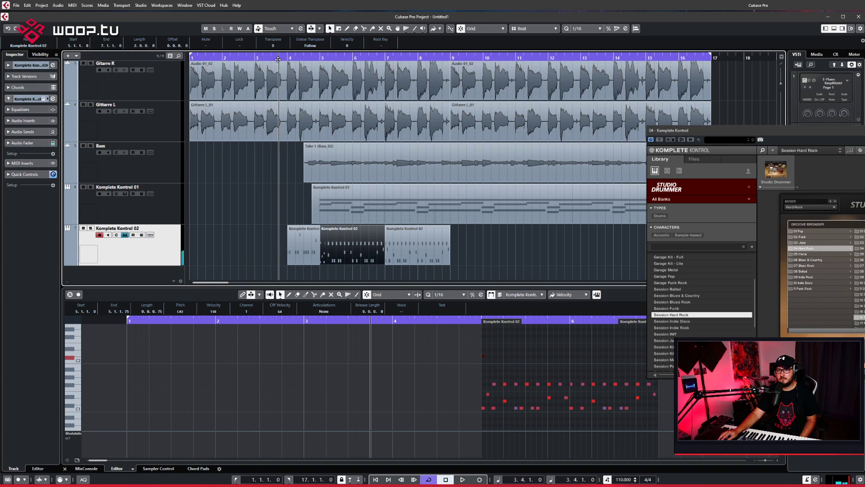
left_click(463, 479)
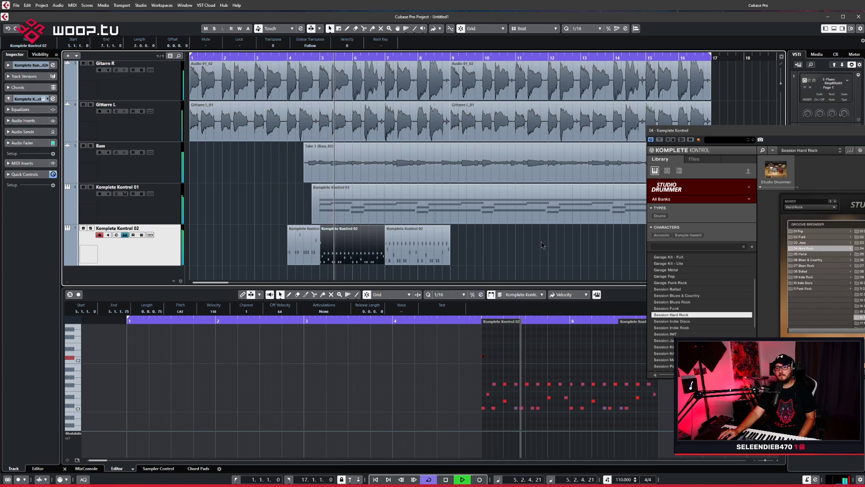
left_click(441, 252)
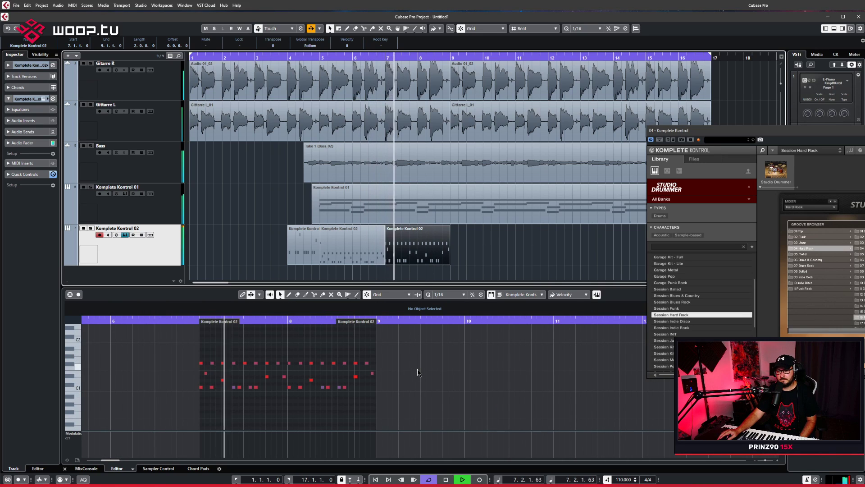
left_click(467, 246)
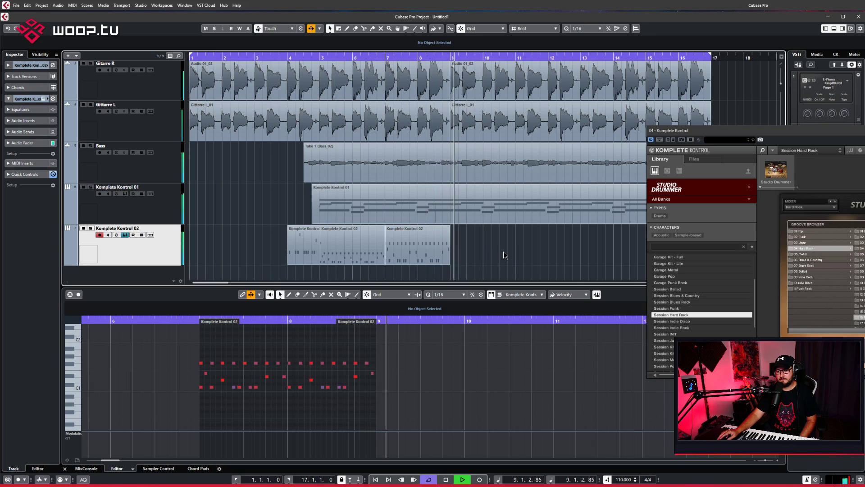
Close the Komplete Kontrol window and repeat the bar 7 drum part four times so the drums run to bar 17
key("ctrl+w")
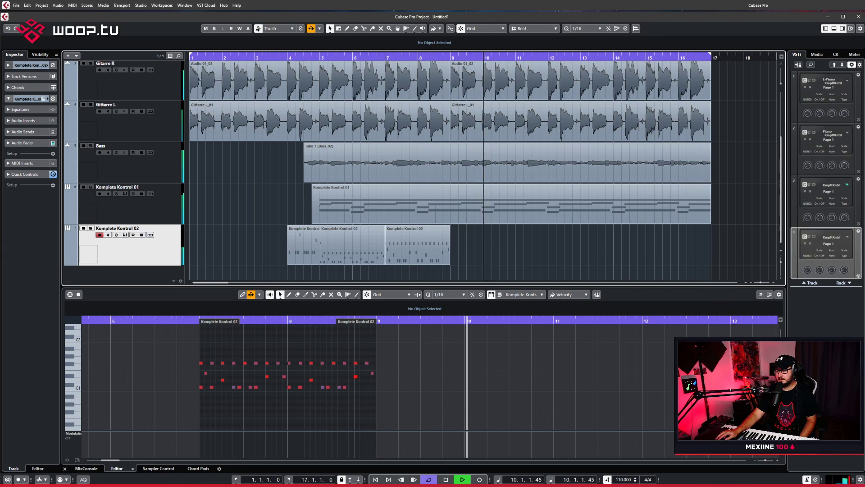
left_click(417, 263)
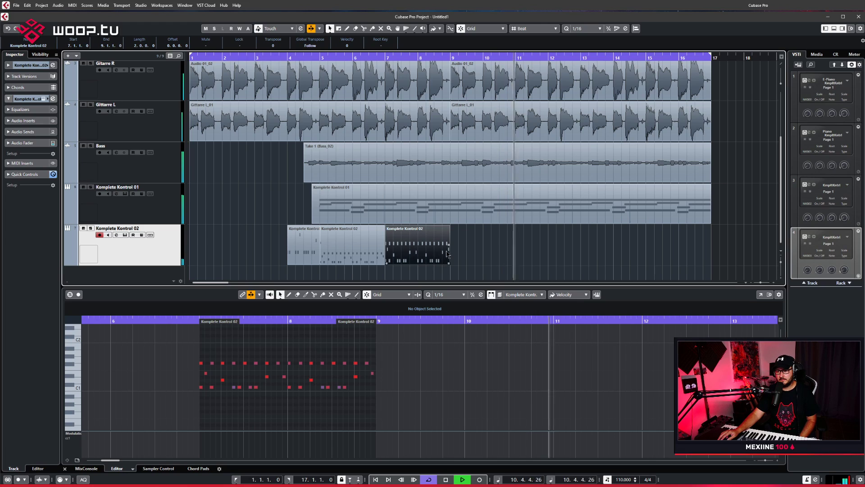
left_click_drag(447, 254, 670, 249)
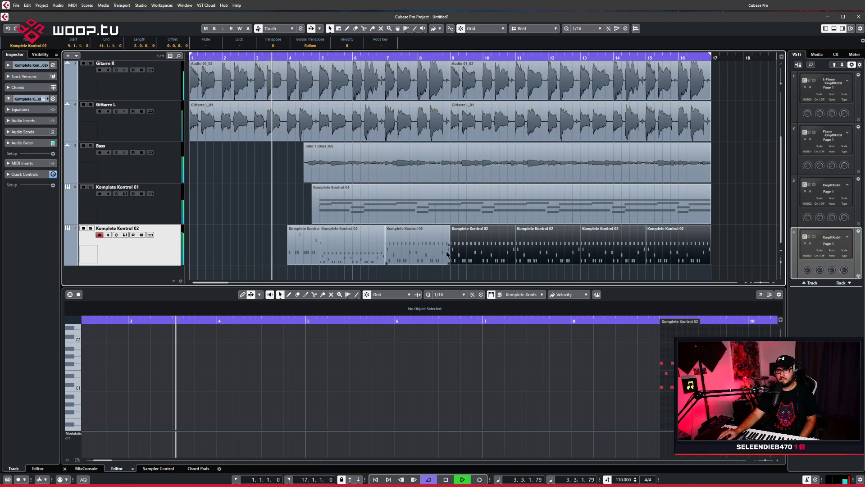
Show the mixer and raise the Stereo Out channel's volume to -0.29 dB during playback
left_click(351, 248)
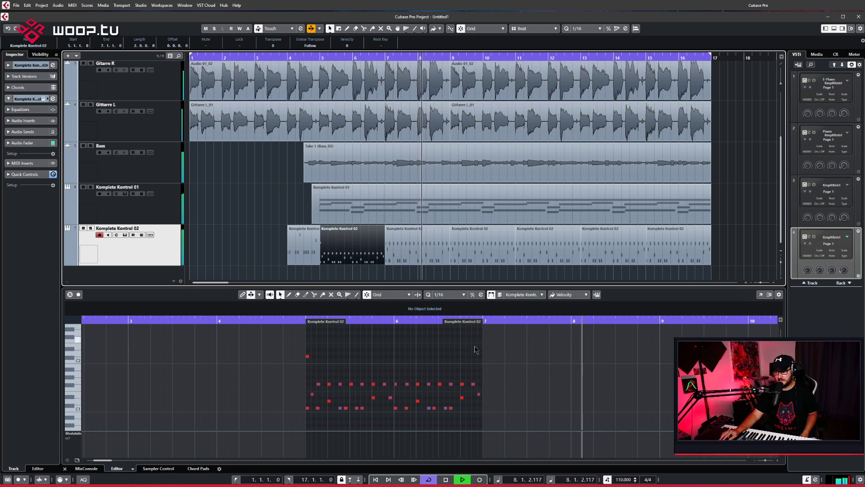
key("alt+F3")
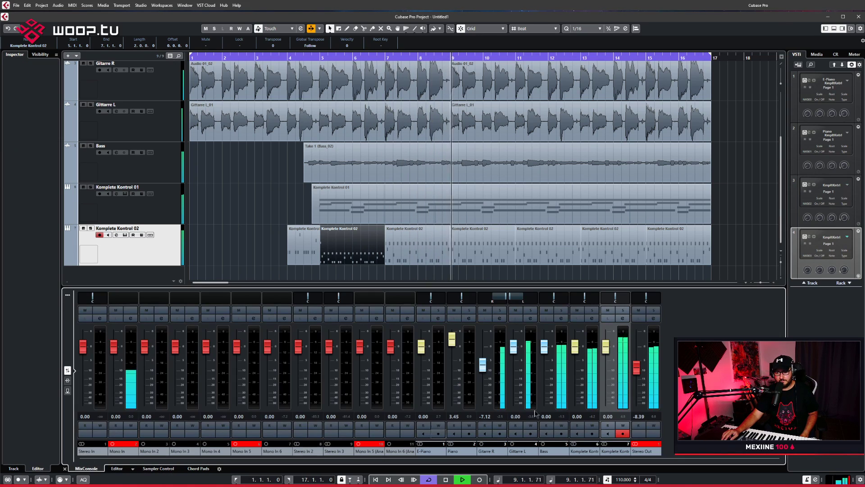
left_click_drag(637, 373, 642, 353)
left_click(733, 240)
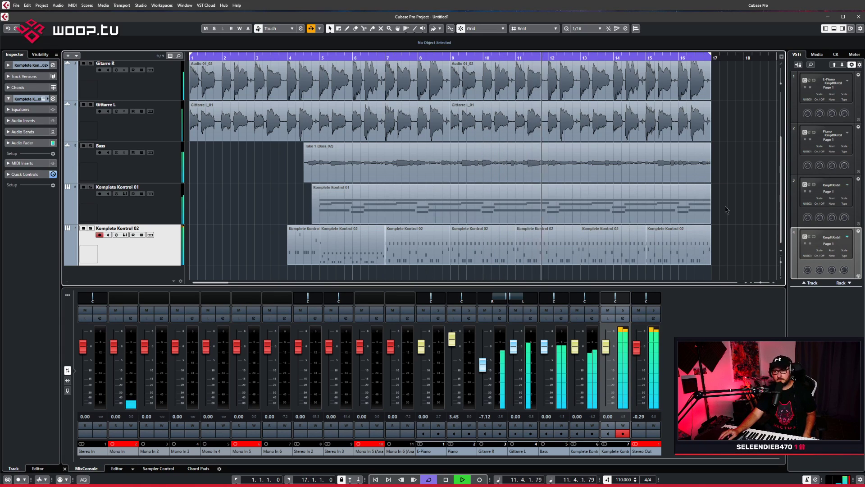
scroll(667, 194, "up", 1)
scroll(623, 178, "down", 1)
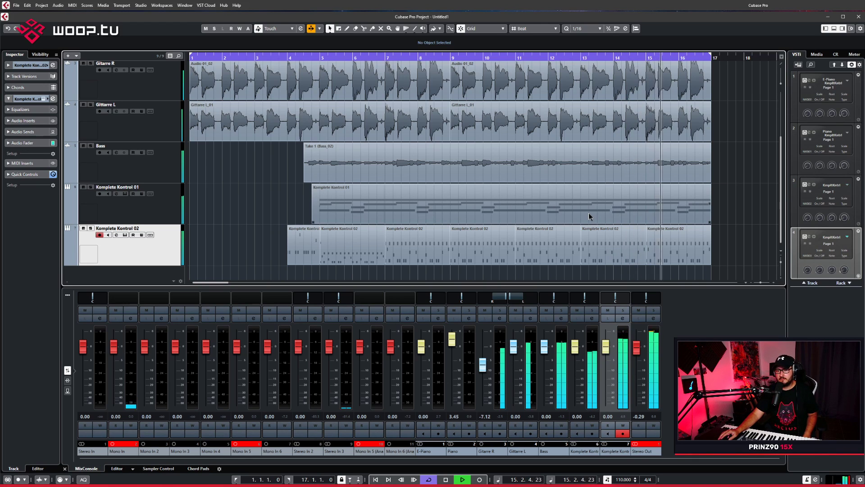
Select the Komplete Kontrol 01 track and lower its channel volume to -1.21 dB
left_click(288, 212)
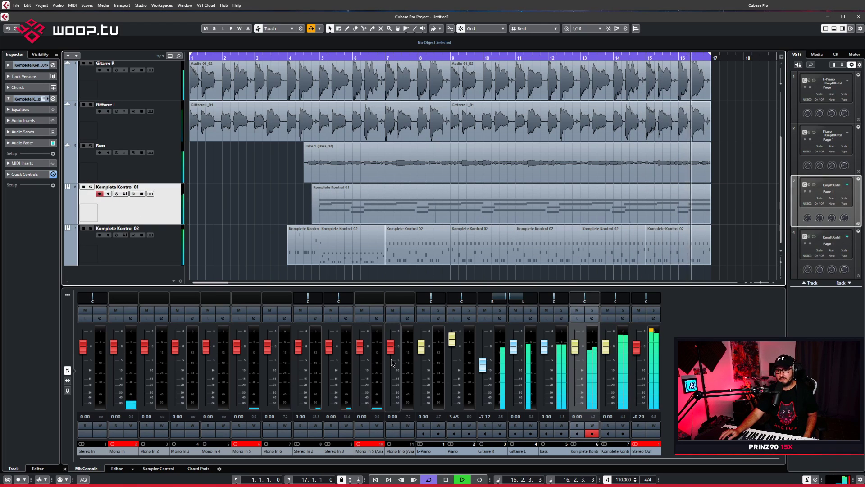
left_click_drag(573, 352, 573, 356)
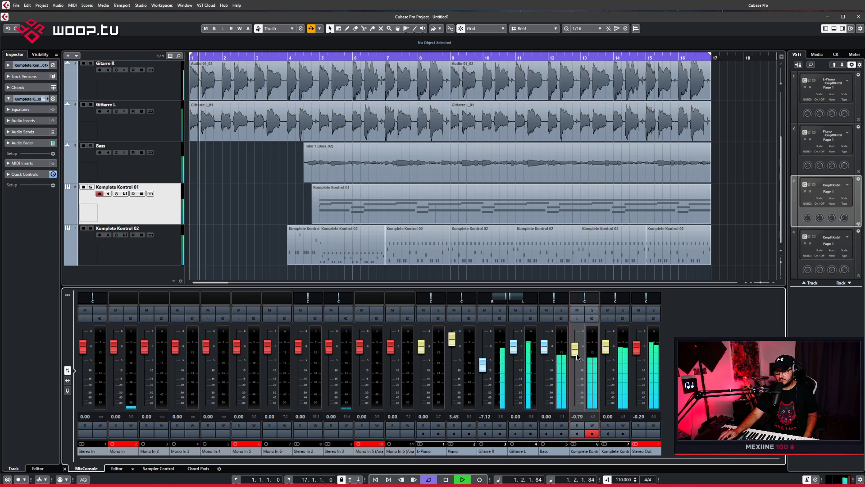
left_click(254, 201)
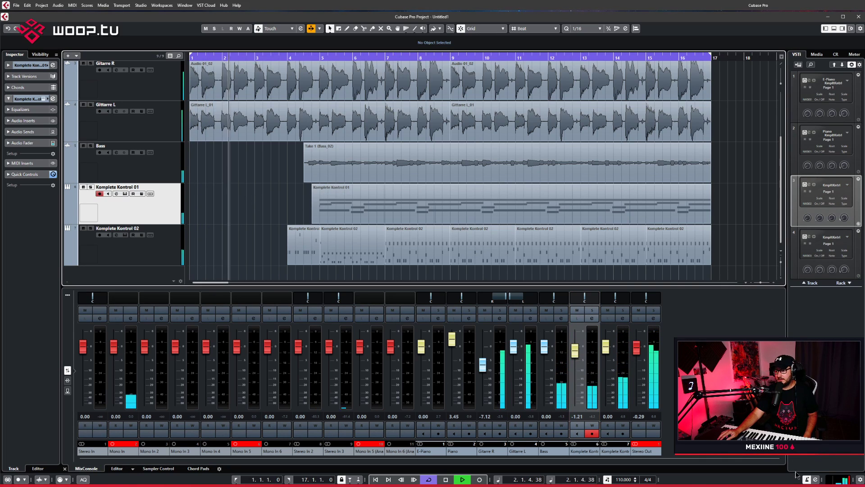
scroll(496, 216, "up", 2)
scroll(469, 185, "down", 2)
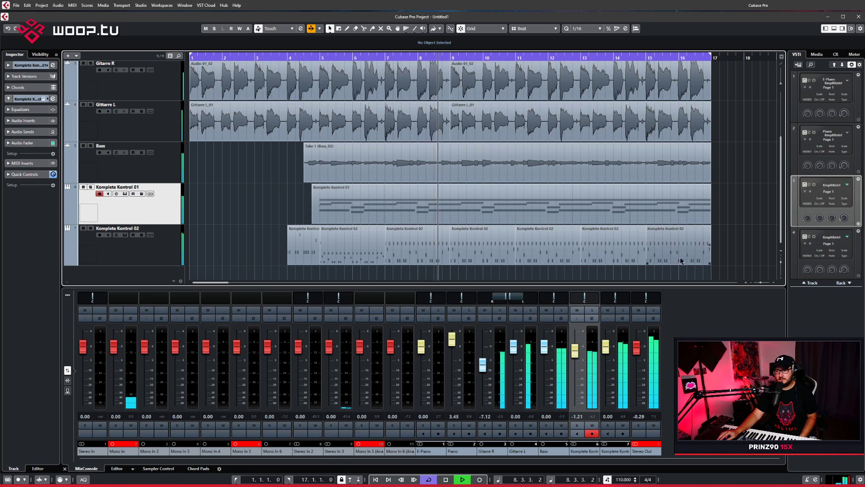
Stop playback, shorten the bar 9 drum part to end at bar 10, and copy the one-bar pattern from bar 4 to bar 10
key("space")
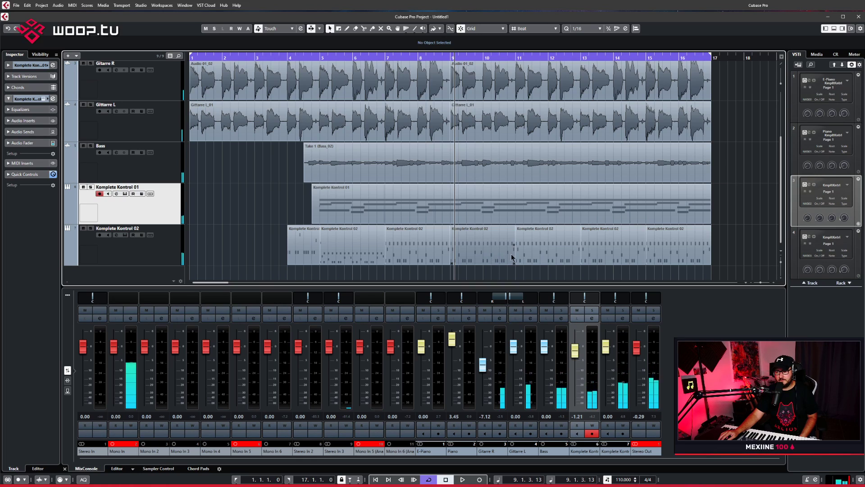
left_click_drag(513, 262, 483, 269)
left_click(299, 253)
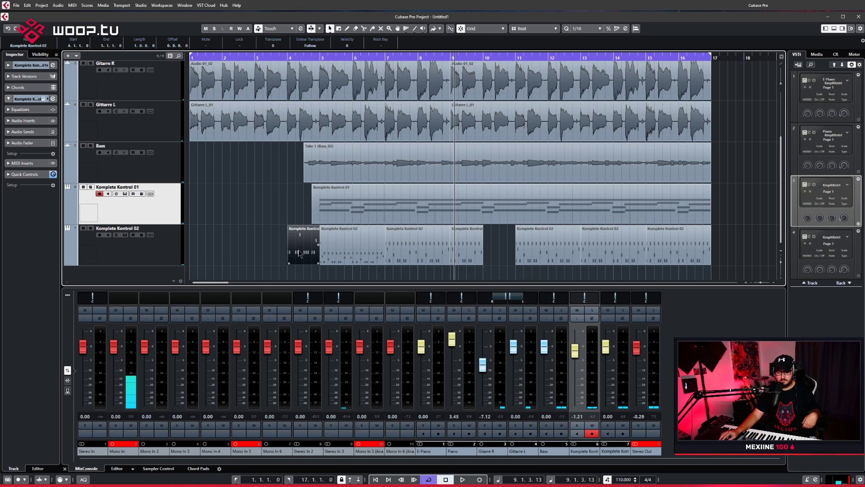
left_click_drag(296, 247, 491, 247)
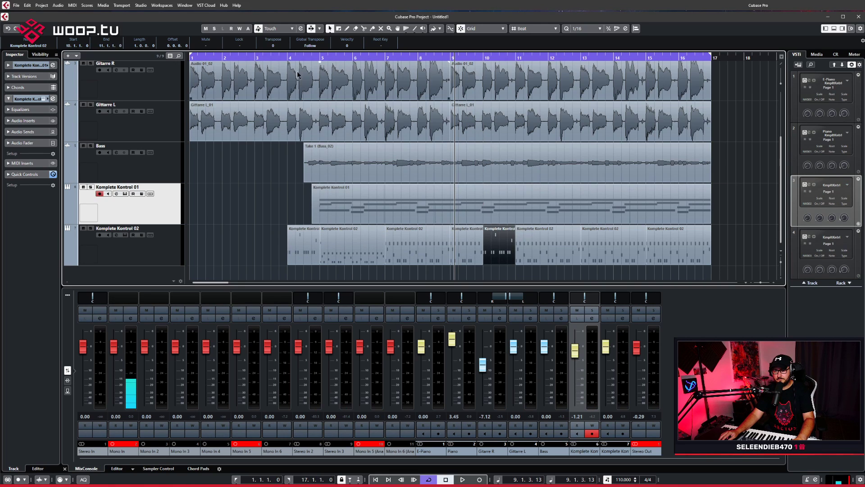
Play the arrangement from bar 4 to about bar 11 to check the one-bar pattern at bar 10, with the cycle kept on
key("KP_Divide")
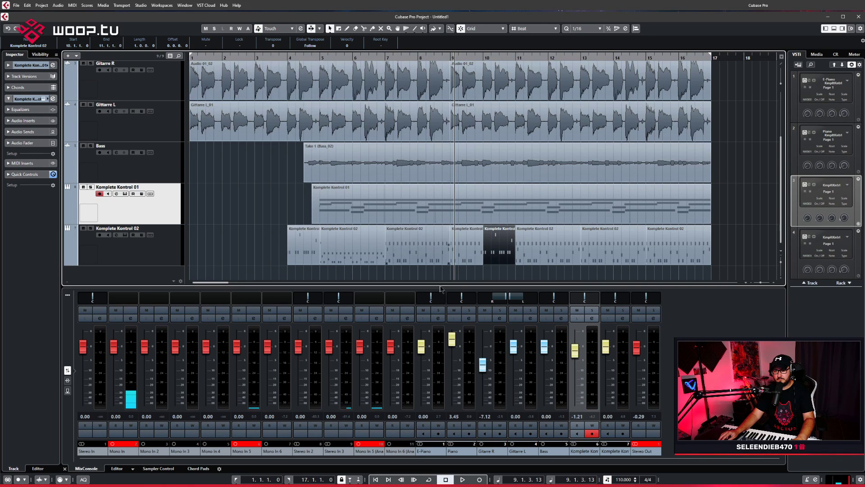
key("KP_Divide")
left_click(288, 57)
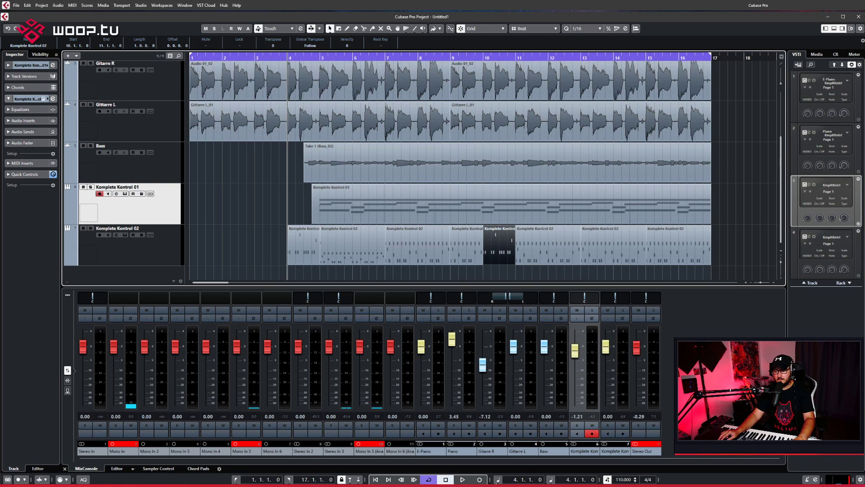
left_click(461, 480)
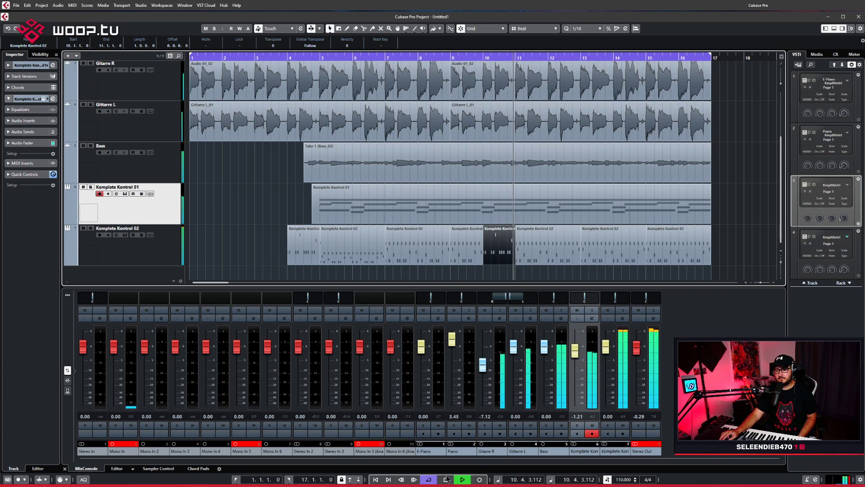
key("space")
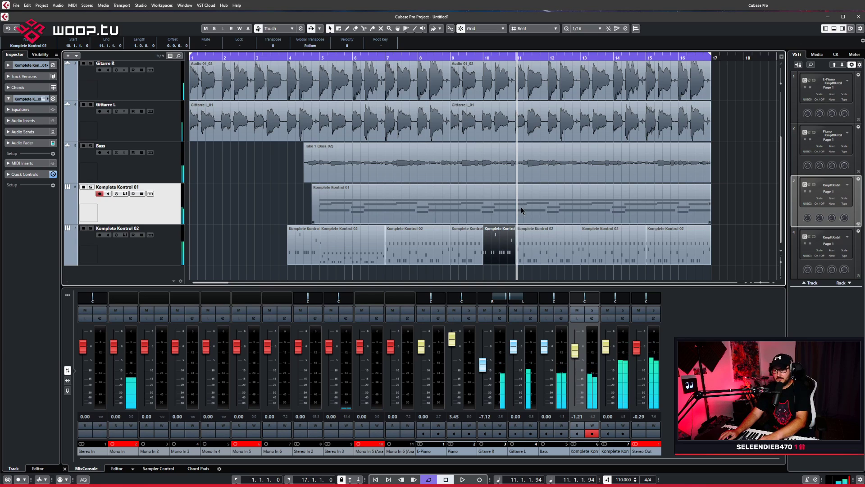
Delete the one-bar drum pattern at bar 10 and undo edits back through the shortening of the bar 9 drum part
key("Delete")
left_click(43, 6)
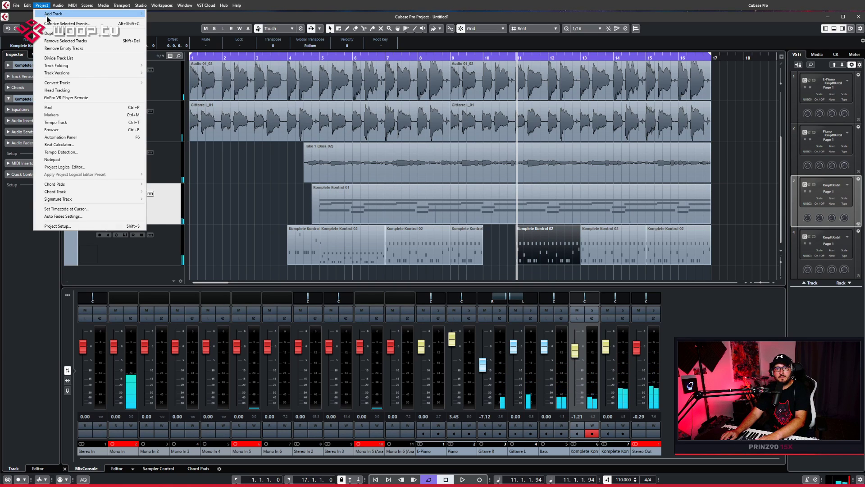
left_click(43, 7)
left_click(25, 6)
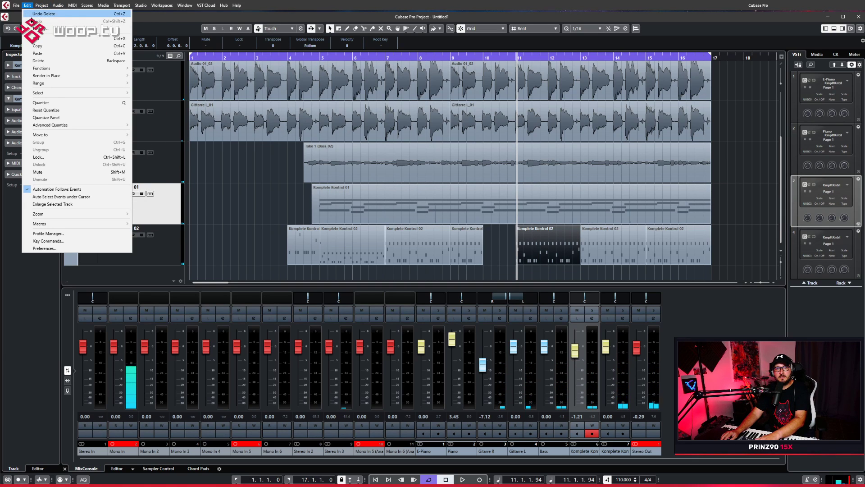
left_click(36, 14)
left_click(27, 5)
left_click(36, 13)
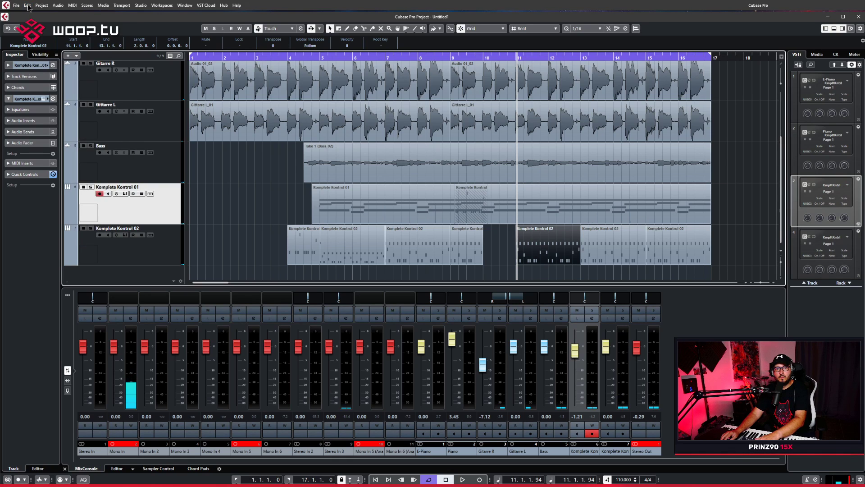
left_click(27, 6)
left_click(36, 13)
left_click(27, 6)
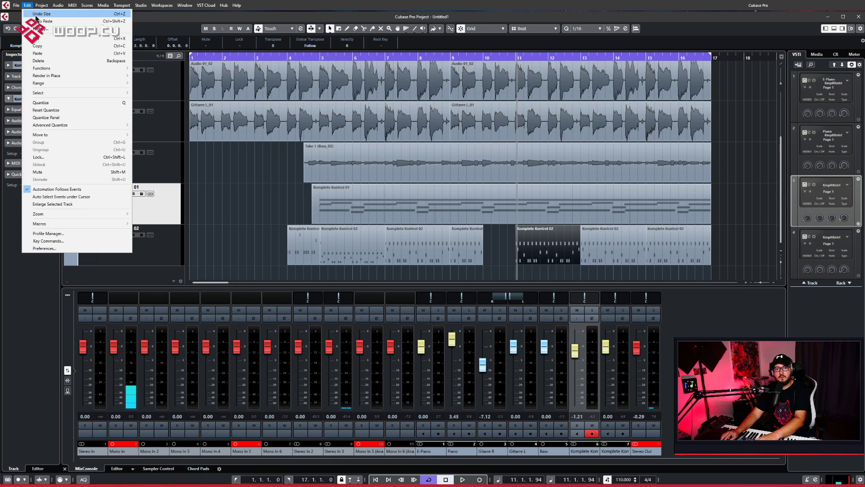
left_click(36, 14)
Delete the drum parts between bars 11 and 17 on the Komplete Kontrol 02 track
left_click(479, 261)
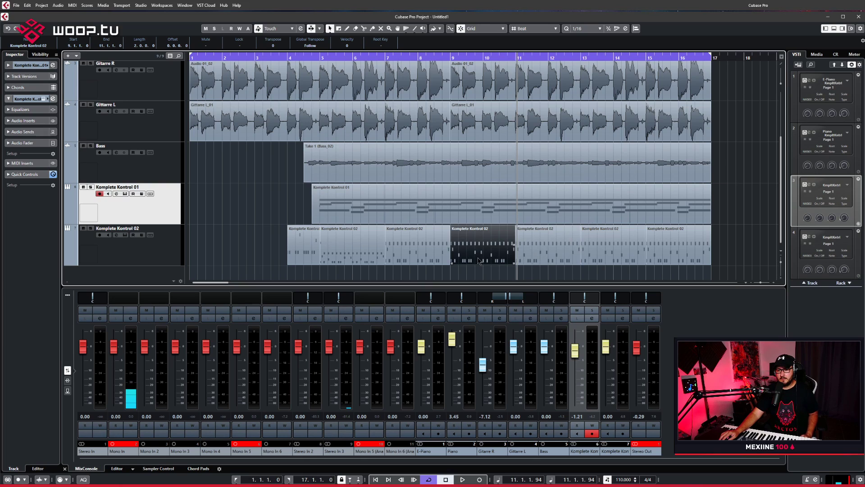
left_click(429, 273)
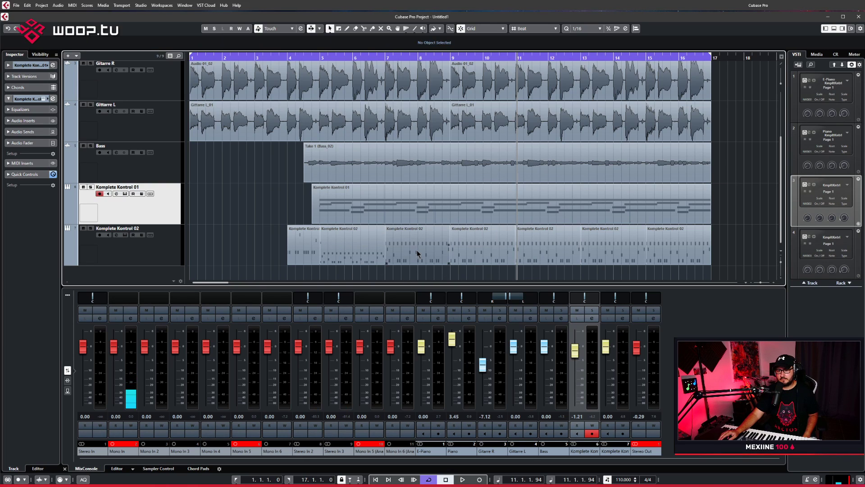
left_click(493, 255)
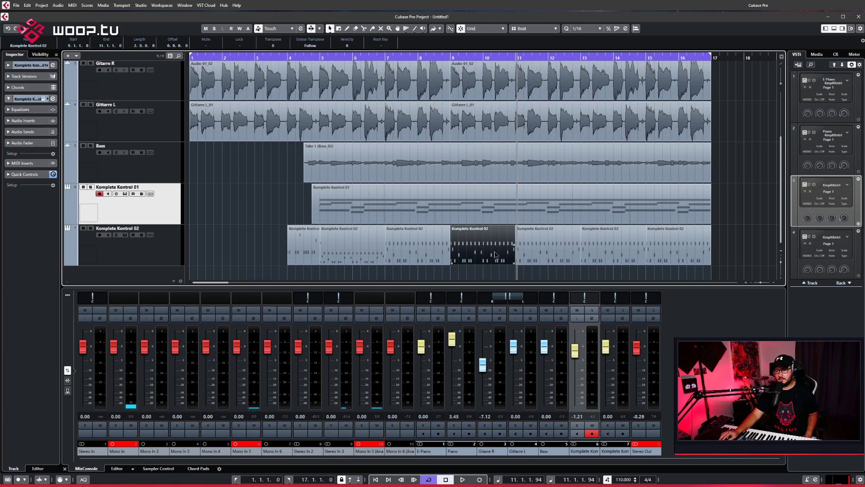
left_click_drag(496, 254, 678, 254)
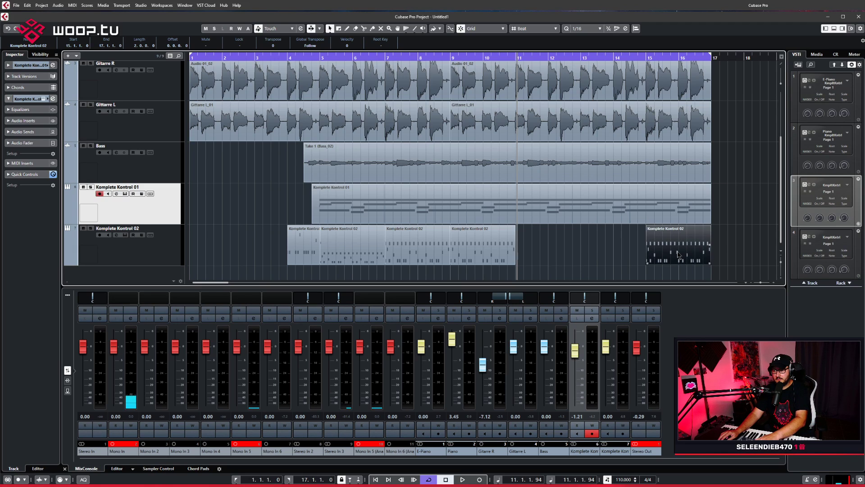
key("Delete")
Play briefly from bar 6 and move the row of F#1 notes in the bar 5 drum part up to A#1
left_click(377, 58)
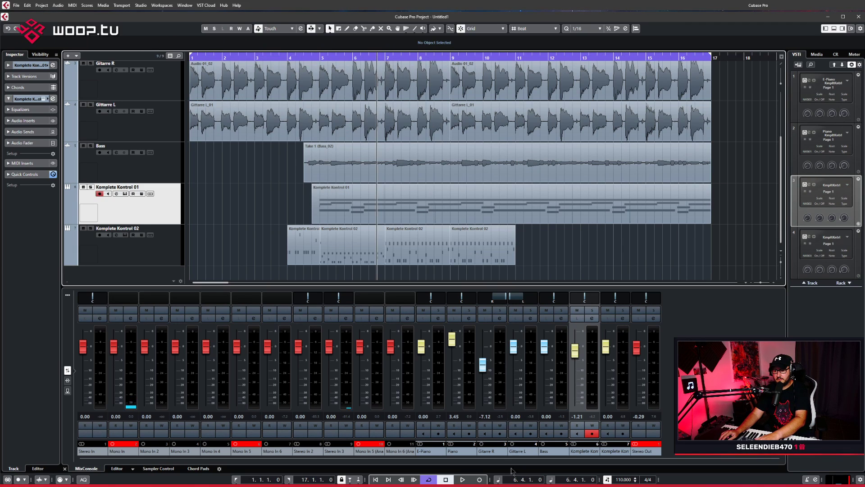
left_click(461, 480)
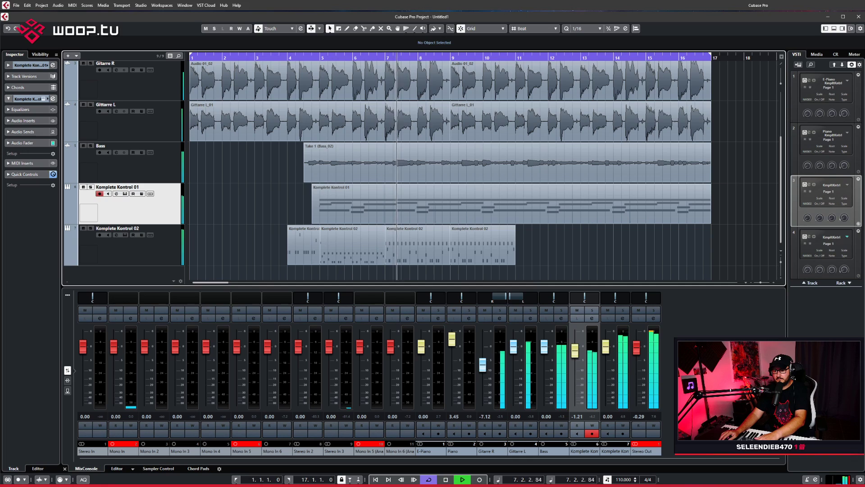
double_click(351, 258)
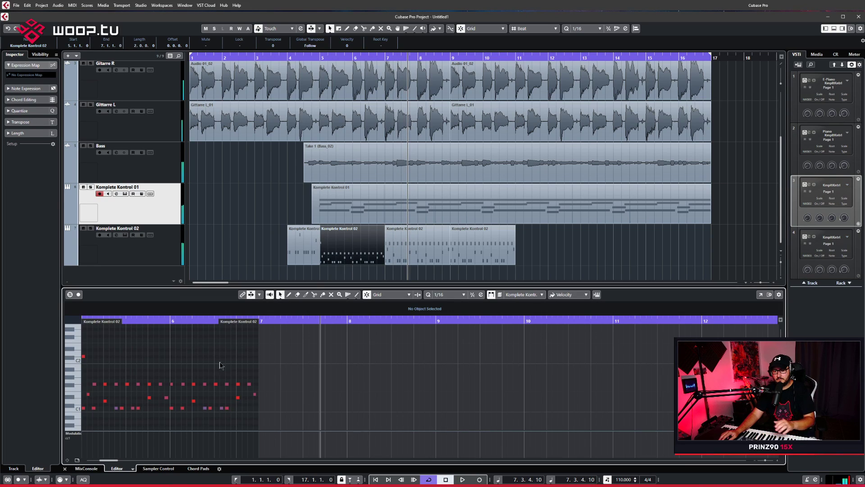
left_click_drag(86, 370, 241, 385)
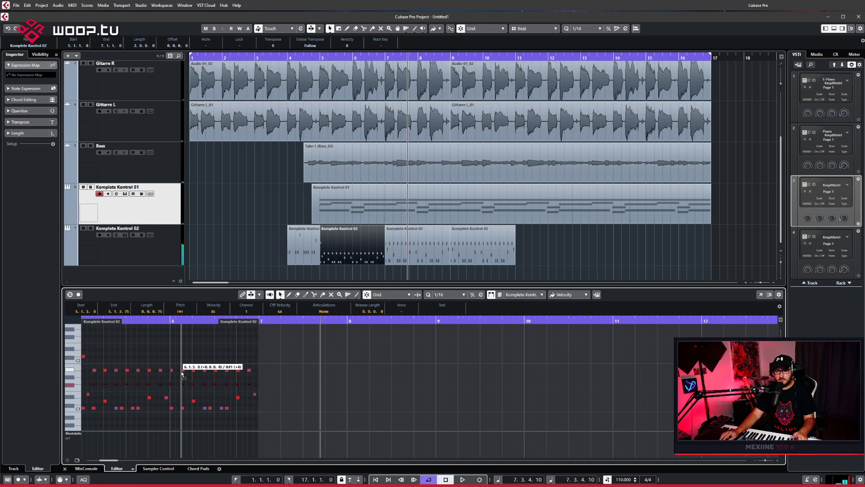
Turn the cycle off and play the arrangement from bar 3 to check the bar 5 drum part
left_click(228, 252)
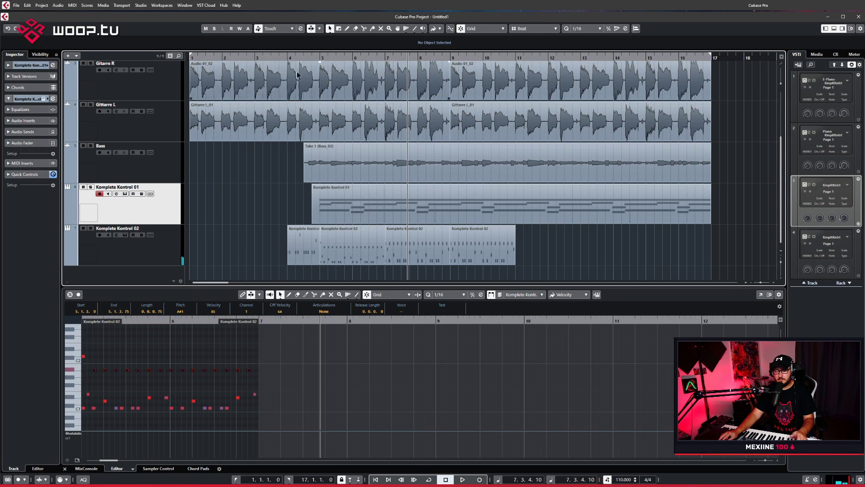
left_click(272, 57)
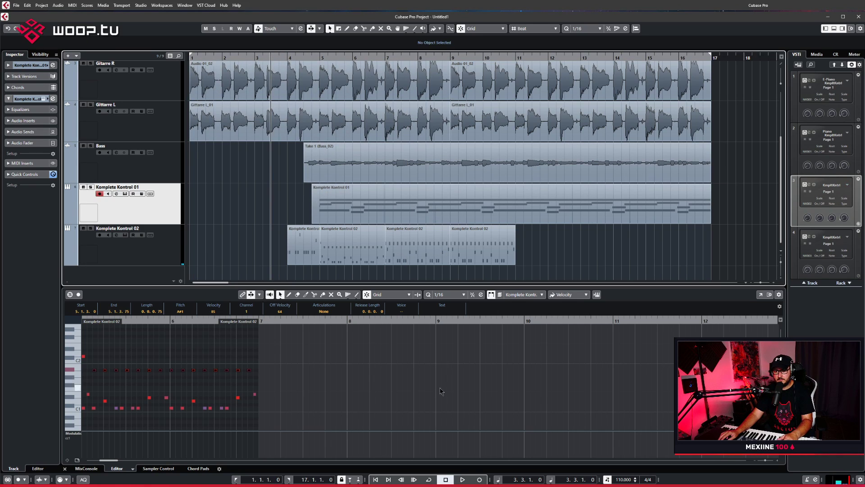
key("space")
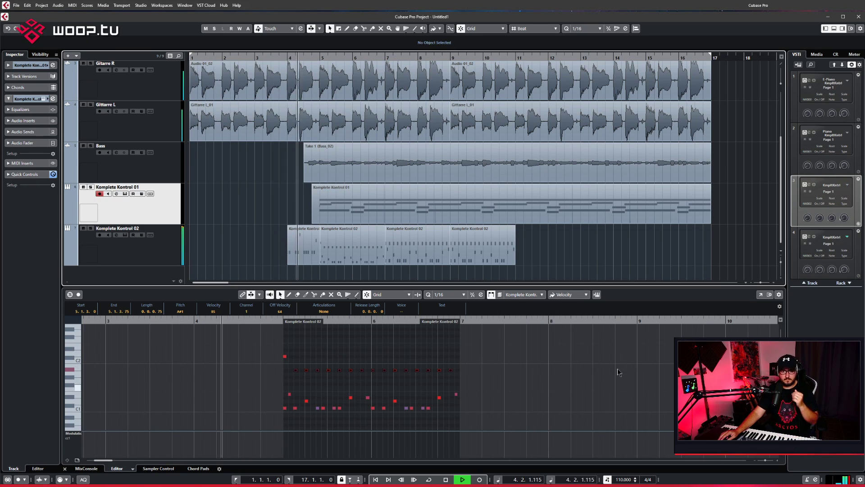
left_click(541, 259)
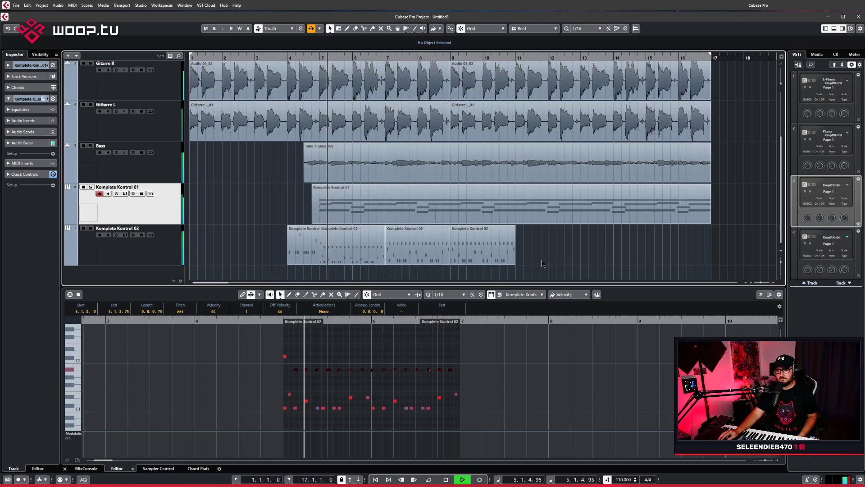
Delete the drum parts at bars 7 and 9 and place a copy of the two-bar part from bar 5 at bar 7
left_click(421, 261)
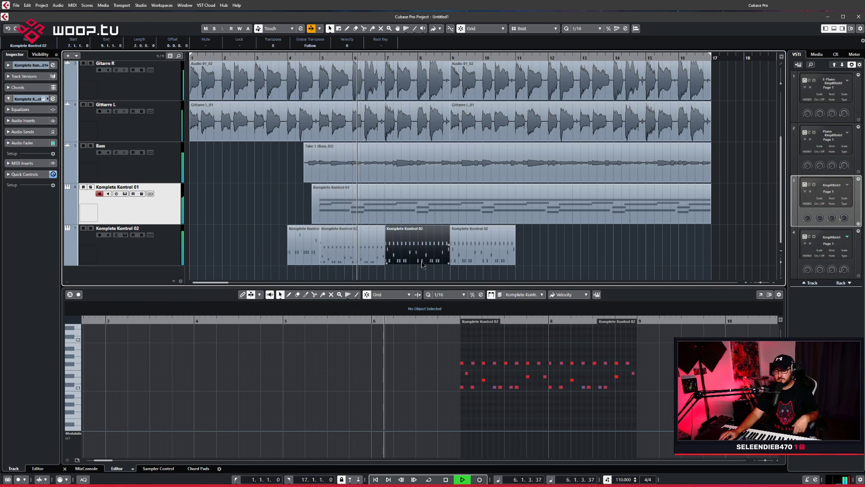
key("Delete")
left_click(484, 252)
key("Delete")
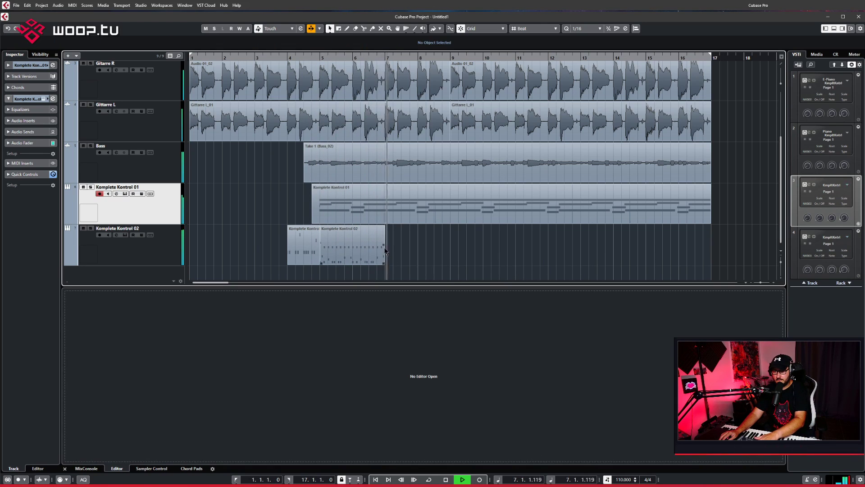
left_click_drag(384, 247, 423, 247)
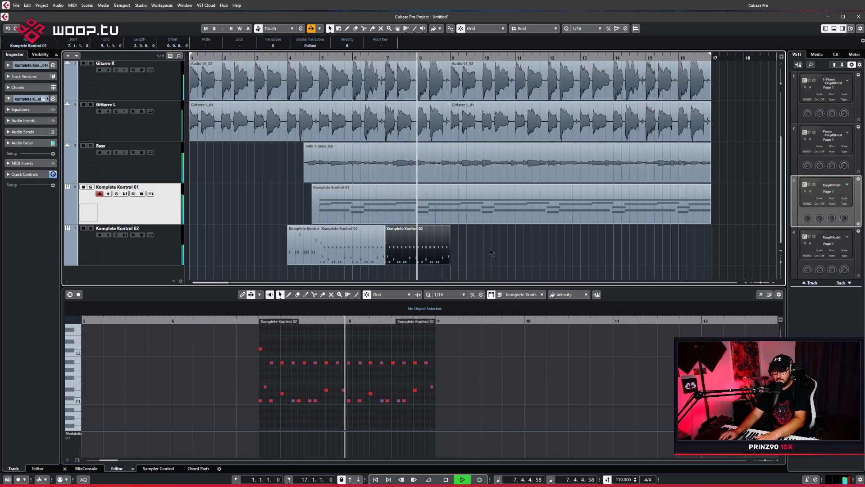
Play the arrangement through the copied drum part and stop just after bar 9
key("space")
key("space")
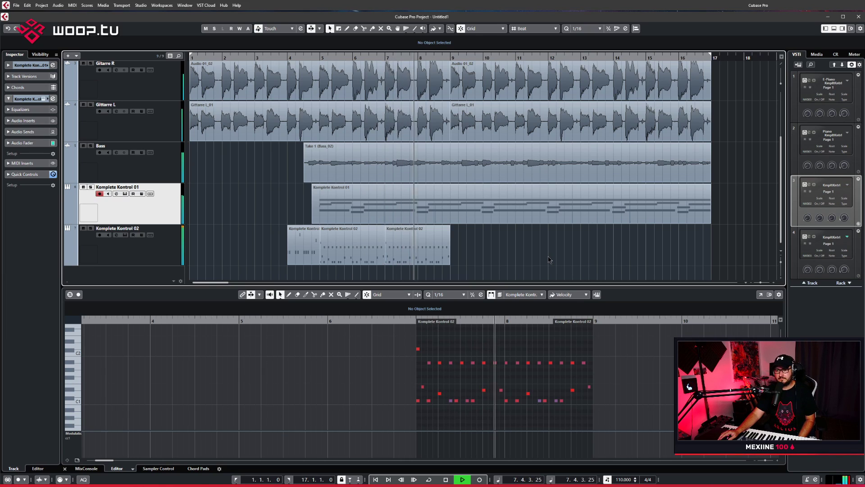
left_click(446, 479)
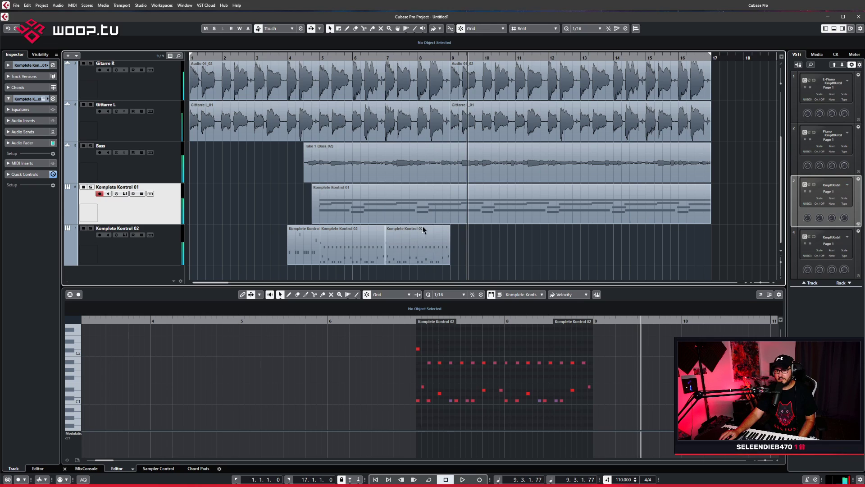
Insert a one-bar groove from the Studio Drummer groove browser at bar 9 of the Komplete Kontrol 02 track
left_click(139, 243)
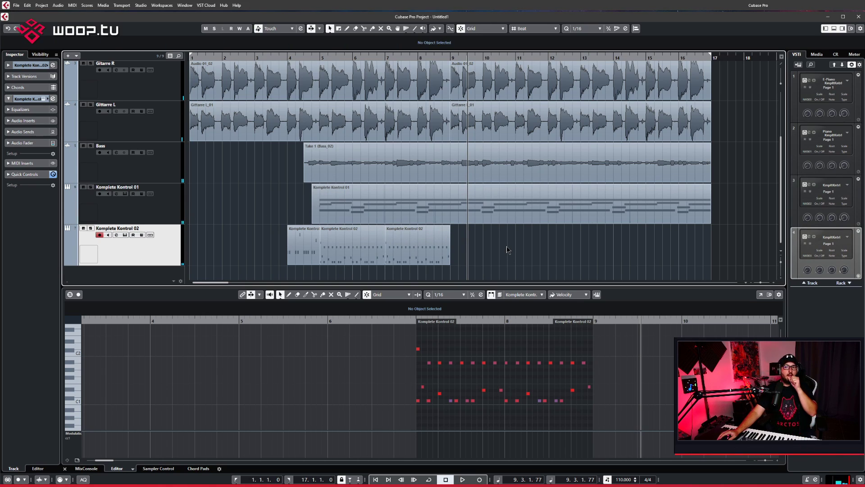
left_click(125, 235)
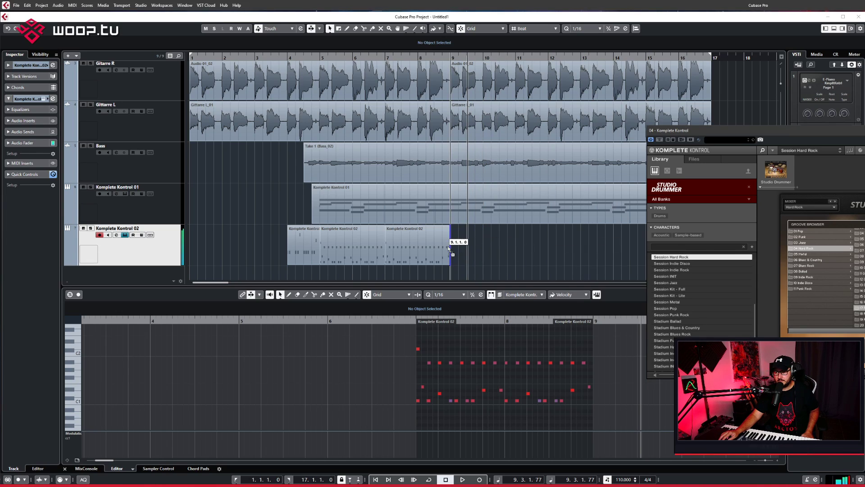
left_click_drag(449, 248, 450, 248)
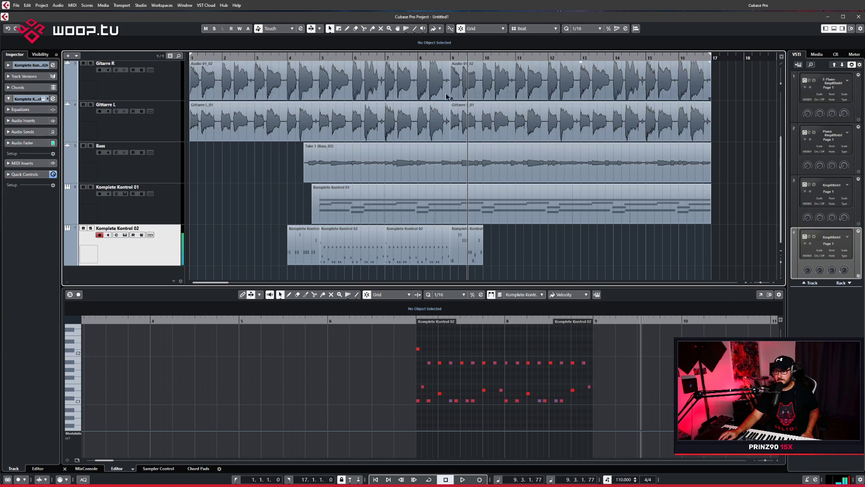
Play the arrangement from bar 7 and again from late bar 3 to bar 10 to check the inserted drum groove
left_click(410, 56)
key("space")
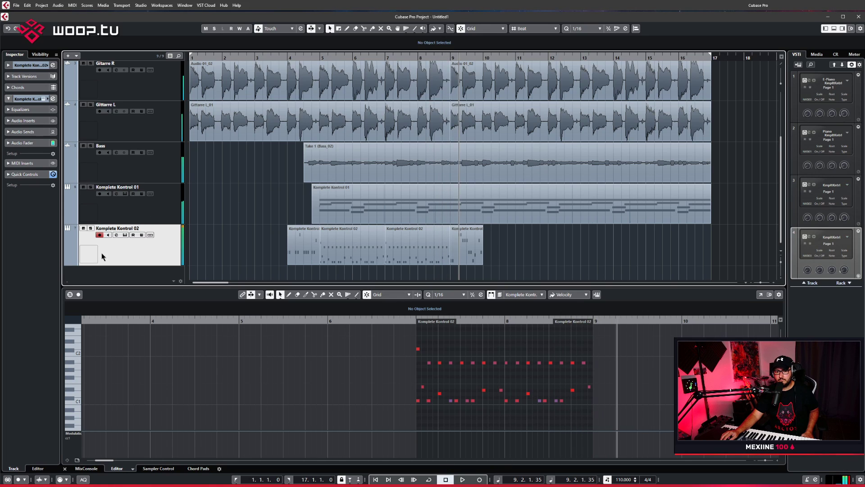
left_click(125, 234)
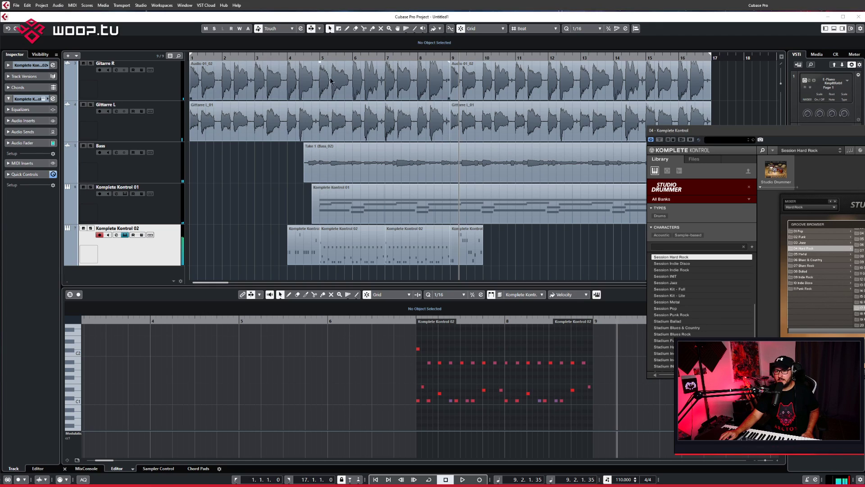
key("ctrl+w")
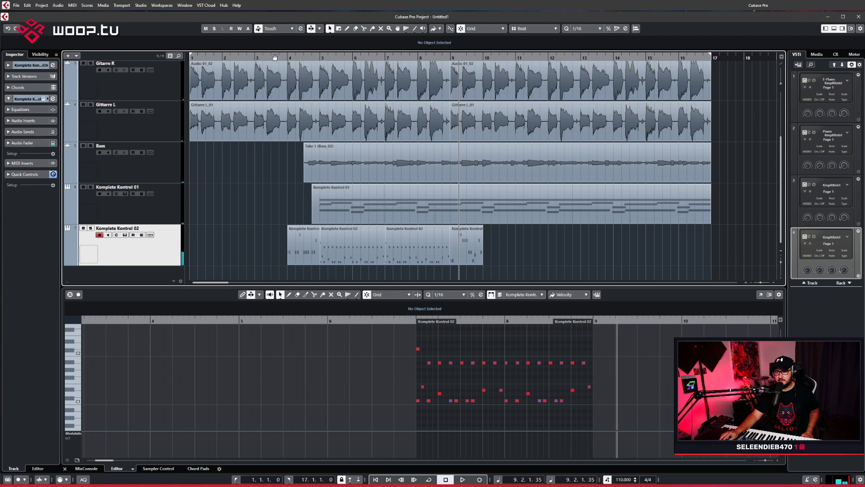
left_click(275, 57)
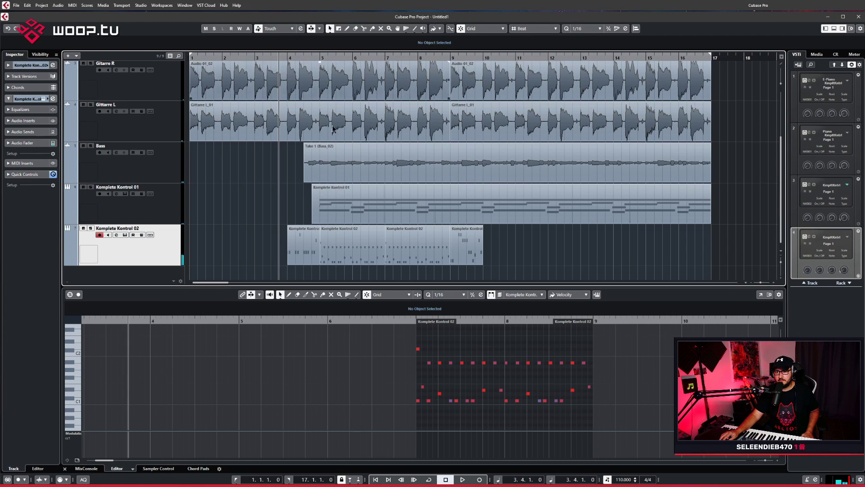
left_click(463, 479)
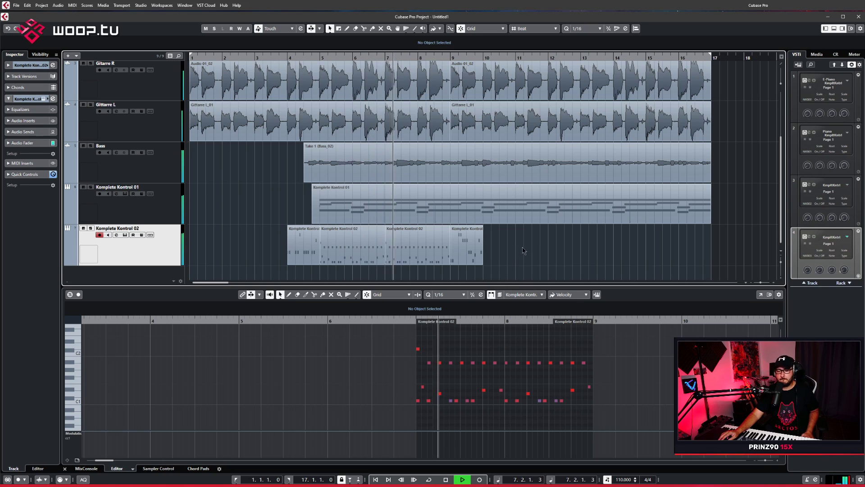
left_click(446, 479)
Shorten the bar 7 drum part to end at bar 8 and move the one-bar groove from bar 9 to bar 8
left_click(425, 252)
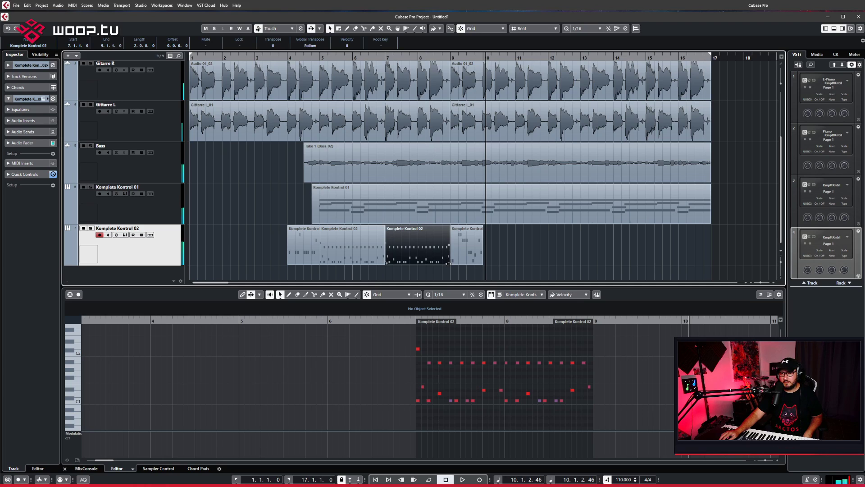
left_click_drag(448, 263, 418, 263)
left_click_drag(469, 253, 441, 252)
left_click(396, 256)
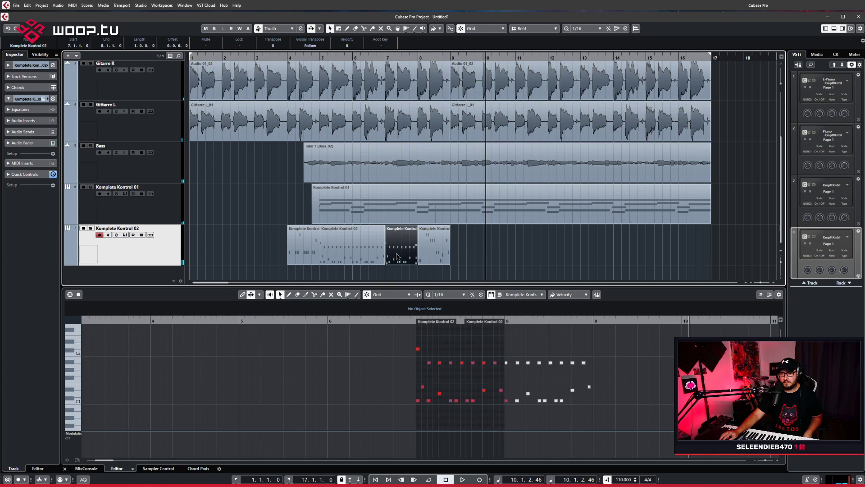
Raise the highest opening note of the bar 7 drum part to E2 and play the arrangement up to bar 9
left_click(418, 349)
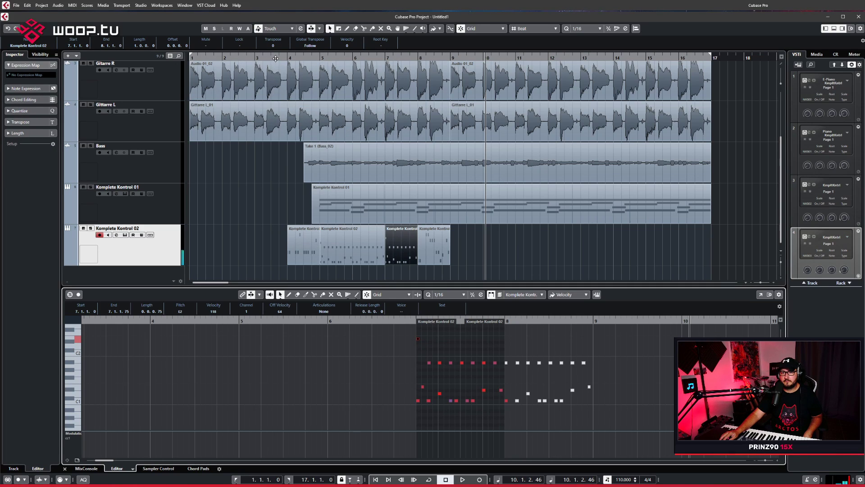
left_click(459, 402)
left_click(462, 480)
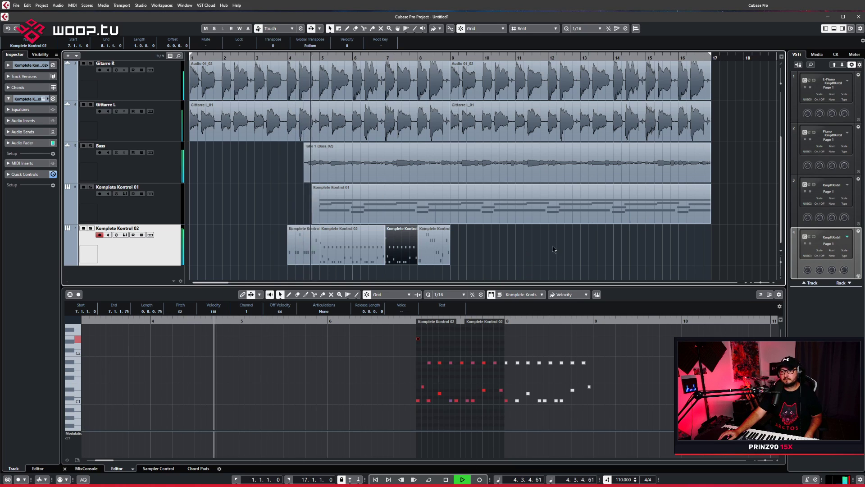
scroll(552, 246, "up", 2)
scroll(551, 250, "down", 2)
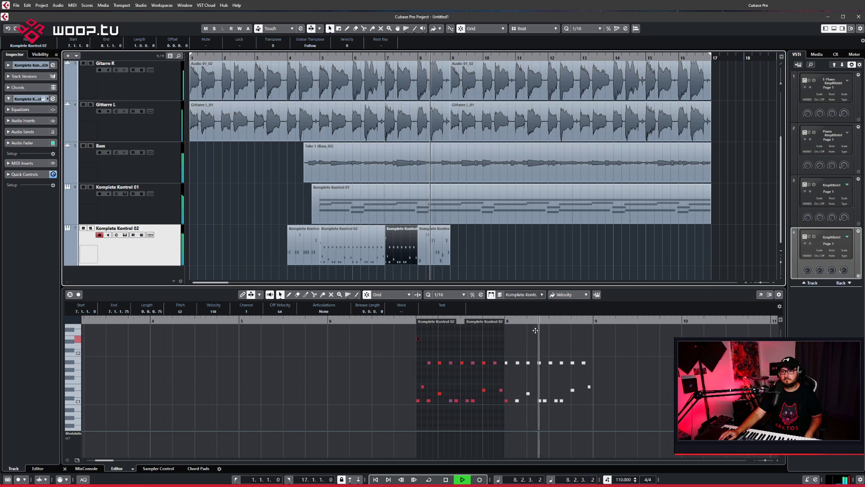
key("space")
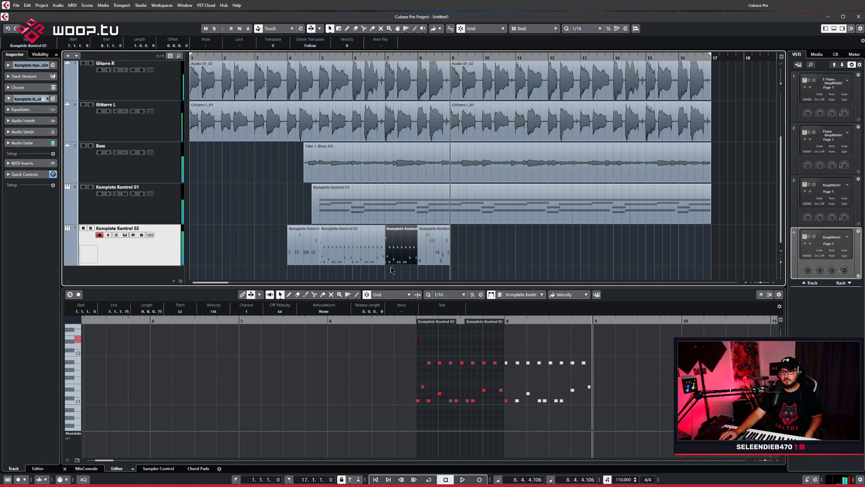
Copy the two-bar drum part from bar 5 to bar 9 and lower its A#1 notes to F#1
left_click(369, 260)
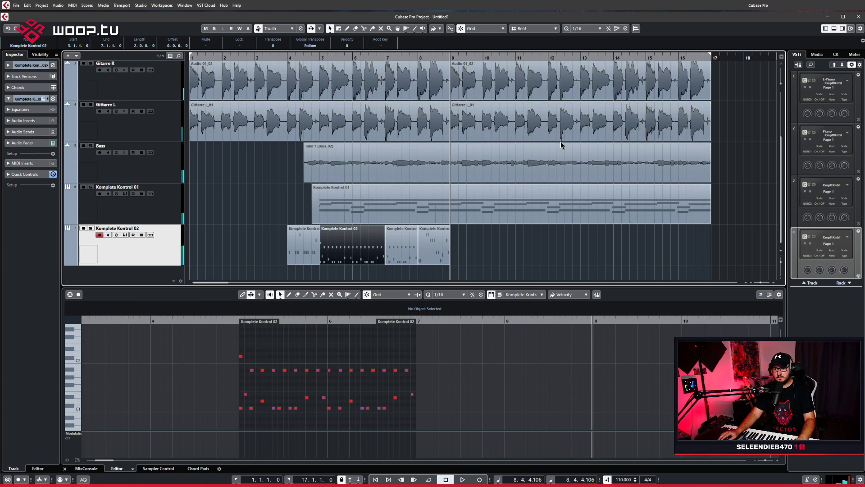
left_click(453, 58)
key("ctrl+v")
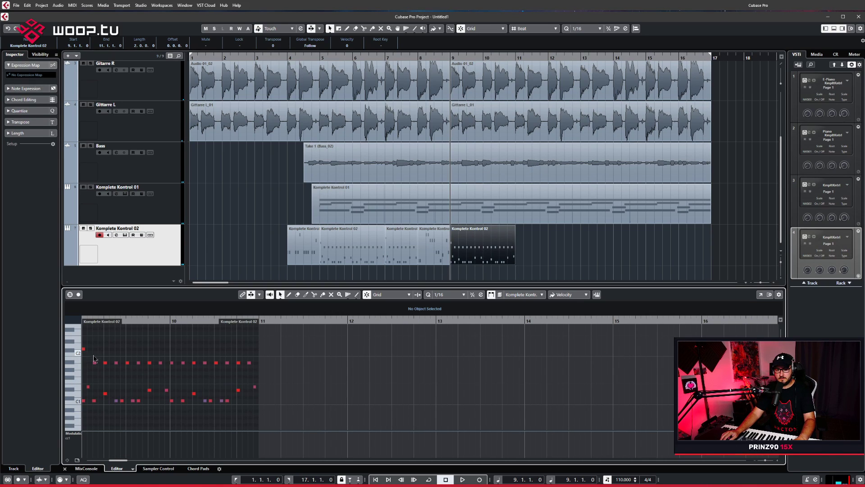
left_click_drag(94, 358, 266, 377)
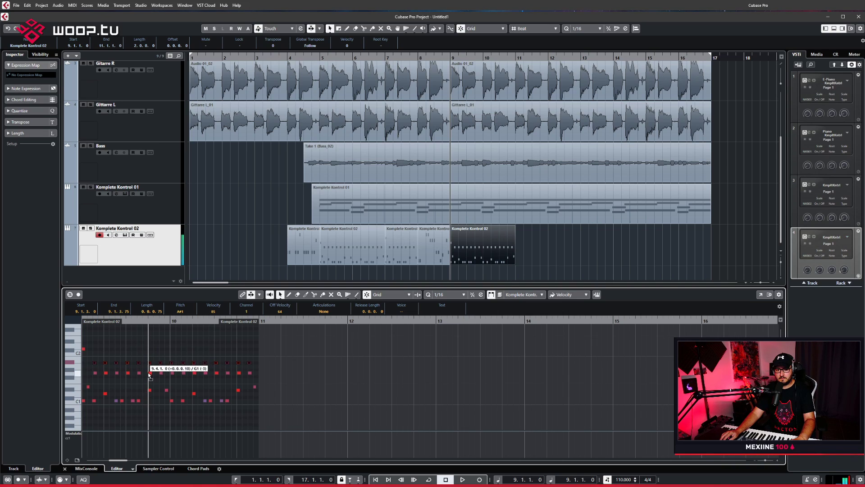
left_click(591, 240)
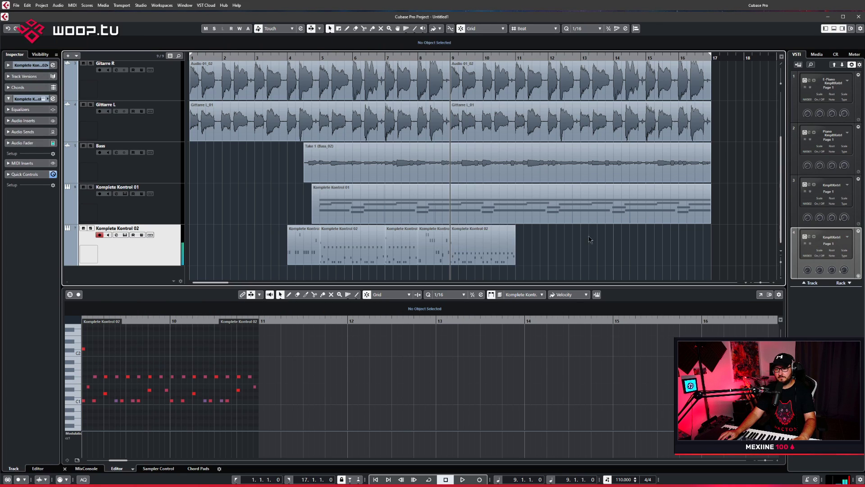
Repeat the two-bar drum part from bar 9 up to bar 17 and play the arrangement from bar 7
left_click_drag(515, 245, 686, 247)
left_click(385, 57)
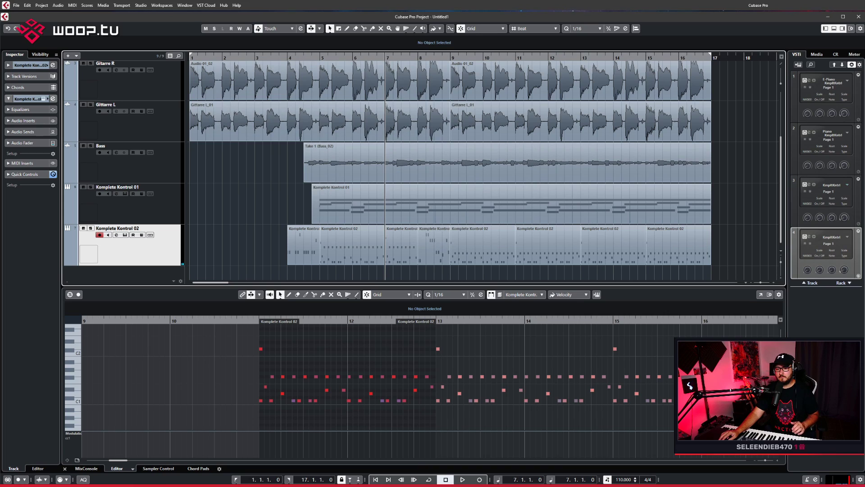
key("space")
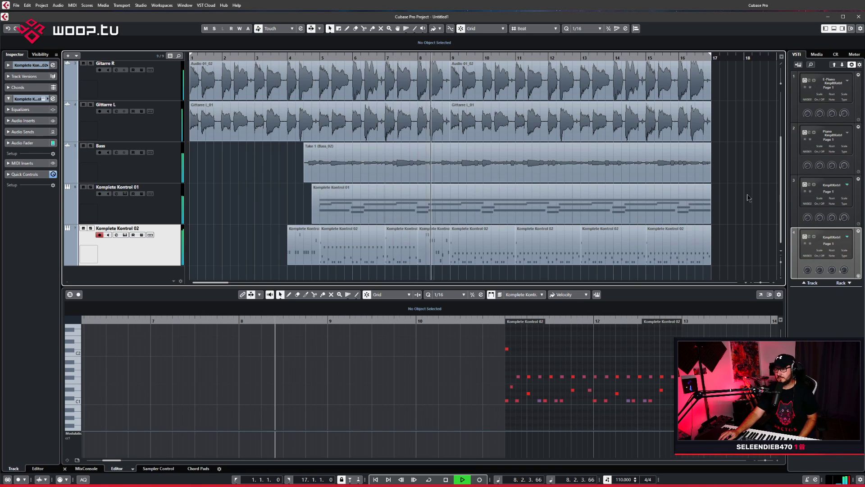
Try shortening the Komplete Kontrol 01 part to end at bar 11 and restart playback
mouse_move(710, 224)
mouse_move(710, 223)
left_mouse_down()
mouse_move(450, 226)
mouse_move(712, 225)
left_mouse_up()
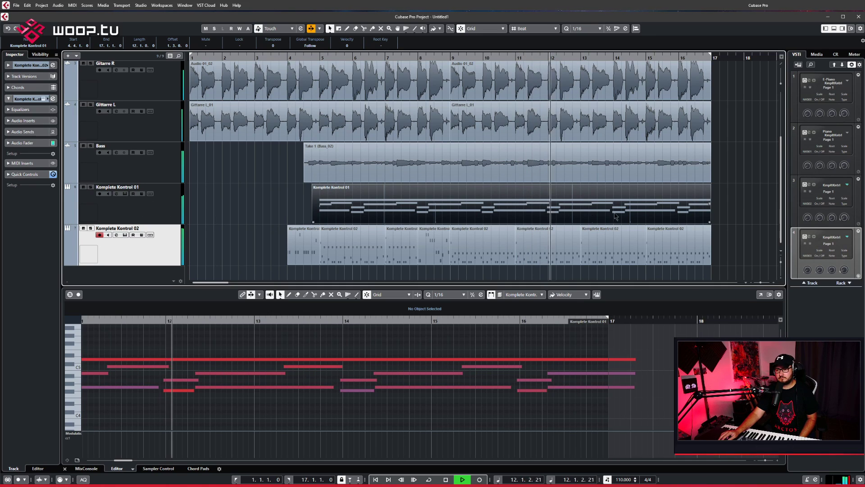
left_click_drag(708, 221, 515, 218)
key("space")
key("space")
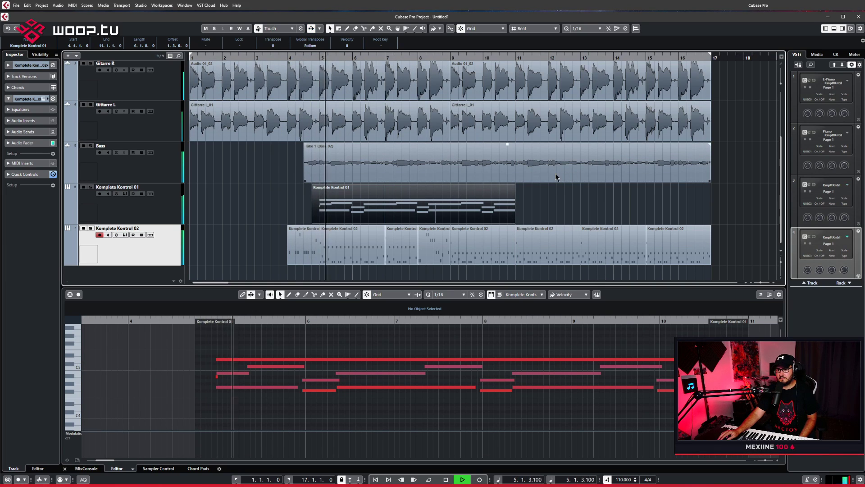
Delete the repeated Gitarre L and Gitarre R clips that start at bar 9
left_click(572, 122)
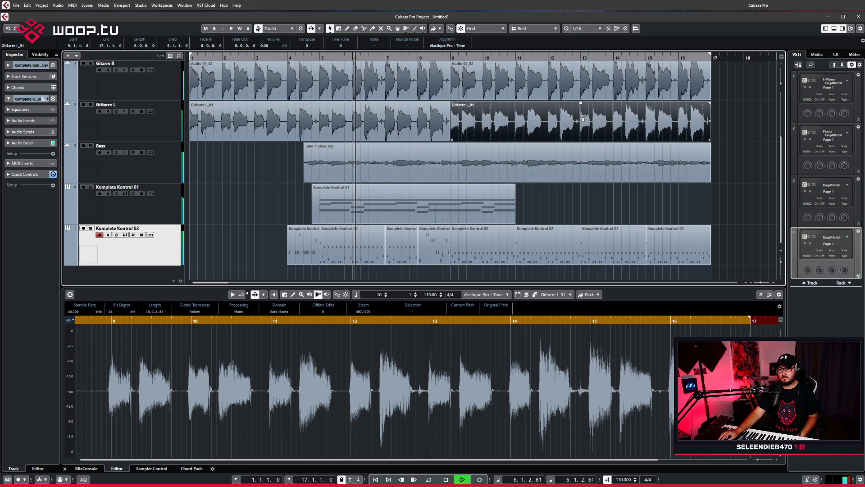
key("Delete")
left_click(590, 84)
key("Delete")
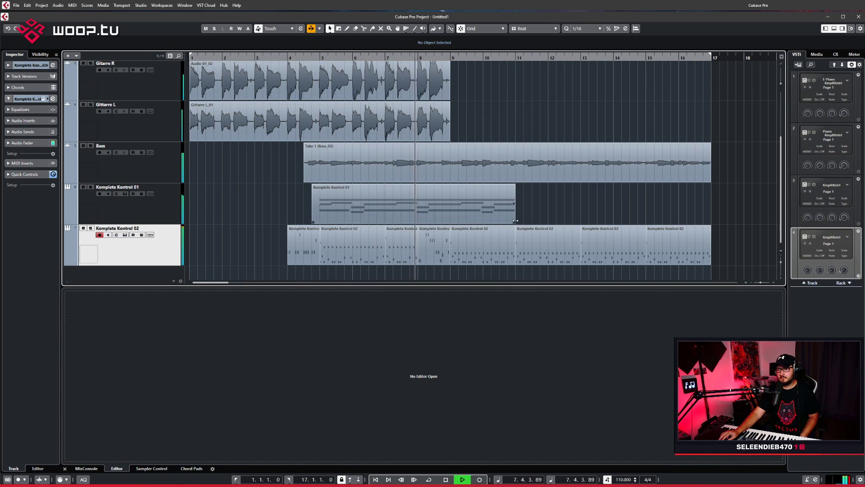
Extend the Komplete Kontrol 01 part to bar 17 and play the guitar ending from the middle of bar 6 into bar 9
left_click_drag(515, 220, 707, 223)
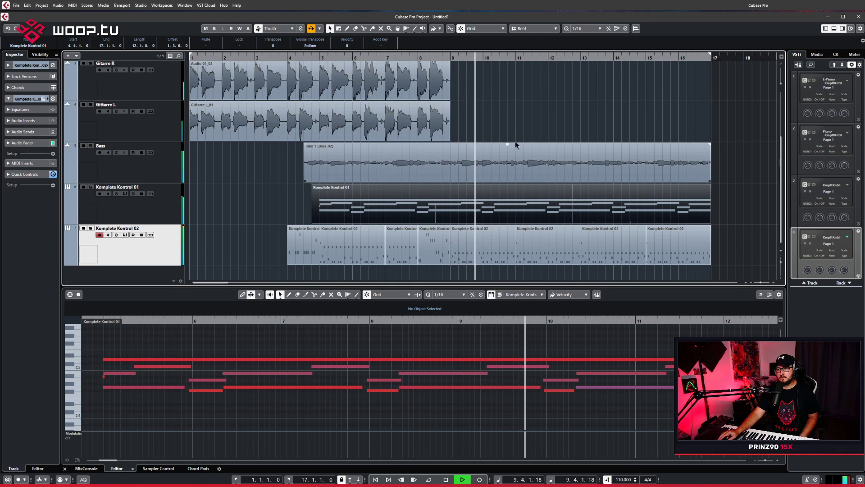
left_click(368, 57)
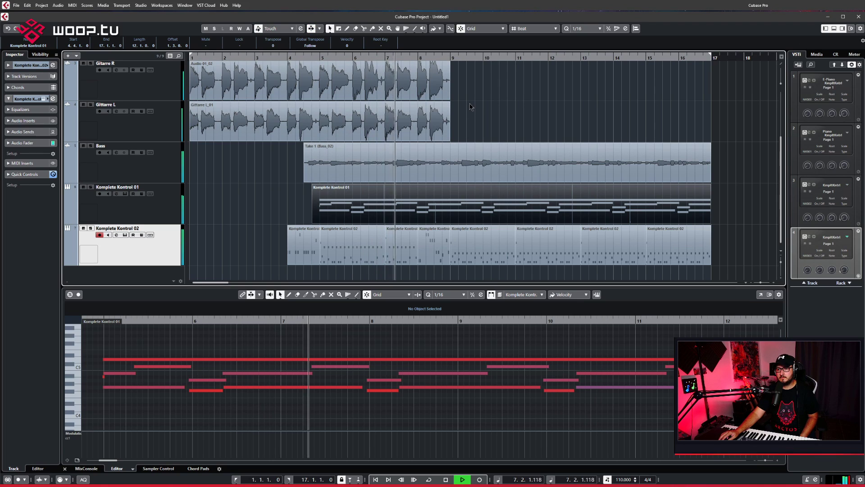
left_click(491, 129)
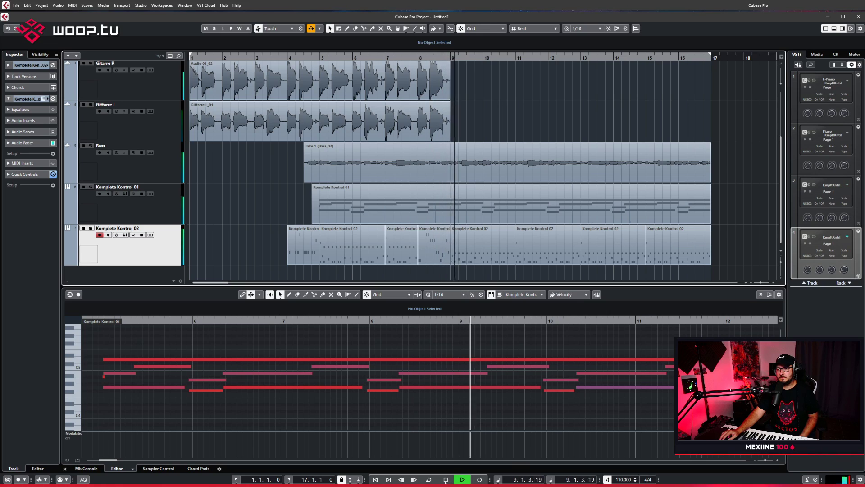
key("space")
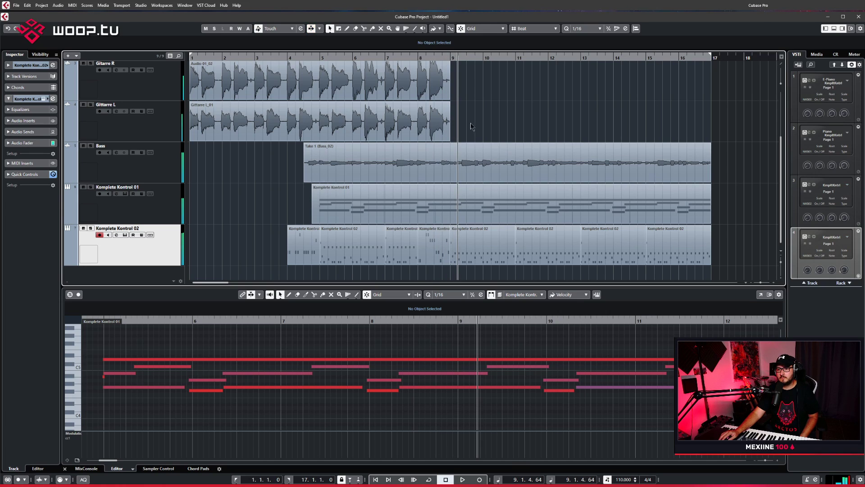
Set a fade-out of 0.1.2.16 at the end of the Gitarre R clip and play the arrangement from bar 8
left_click(450, 141)
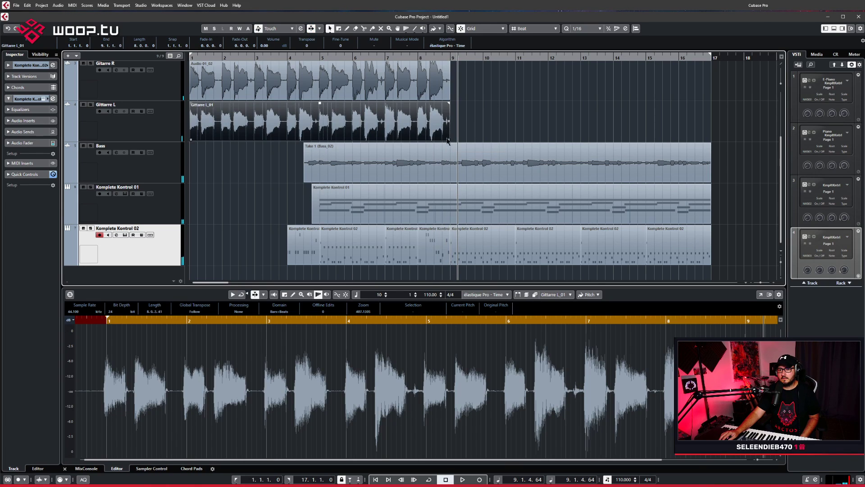
left_click(446, 88)
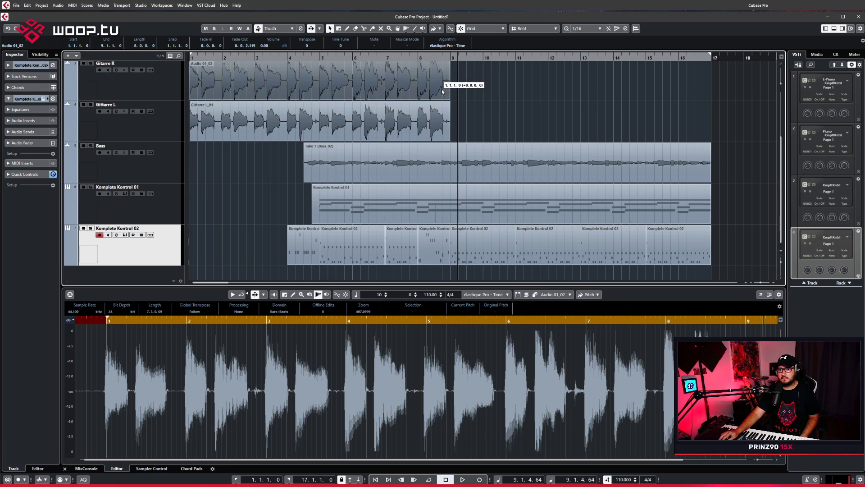
left_click(478, 104)
left_click(430, 64)
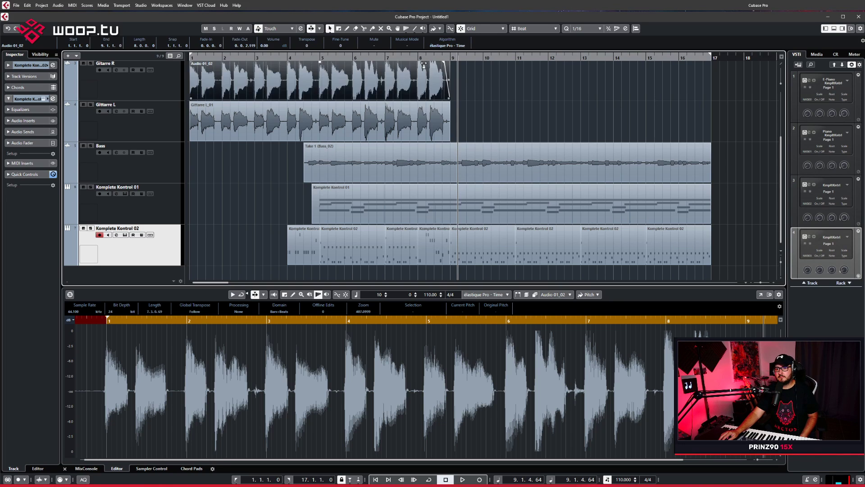
left_click(426, 57)
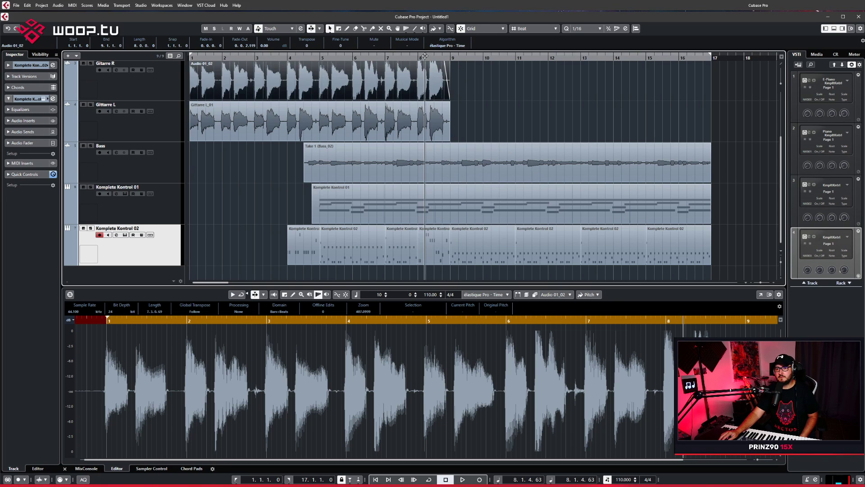
left_click(462, 479)
mouse_move(450, 103)
left_mouse_down()
mouse_move(438, 104)
mouse_move(449, 104)
left_mouse_up()
left_click_drag(449, 61, 436, 62)
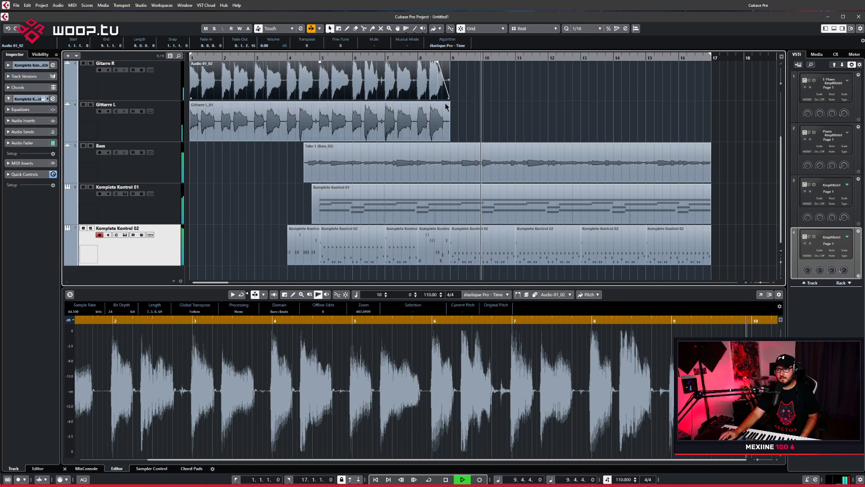
Fade out the end of the Gitarre L clip from about mid-bar 8 and play the arrangement from bar 7 to late bar 16
left_click(730, 270)
left_click(774, 283)
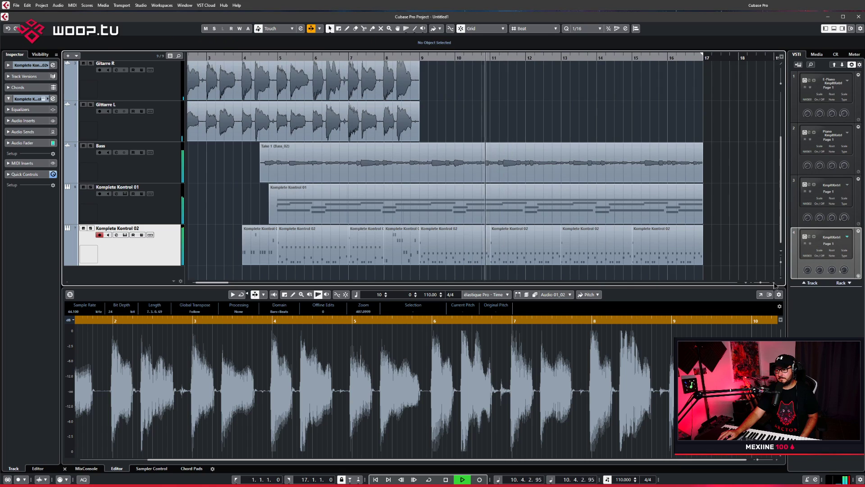
left_click(774, 283)
left_click(774, 283)
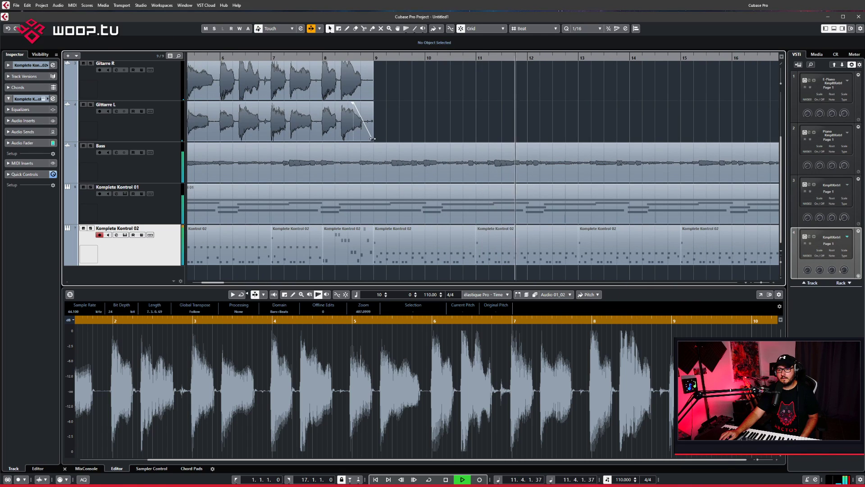
left_click(293, 56)
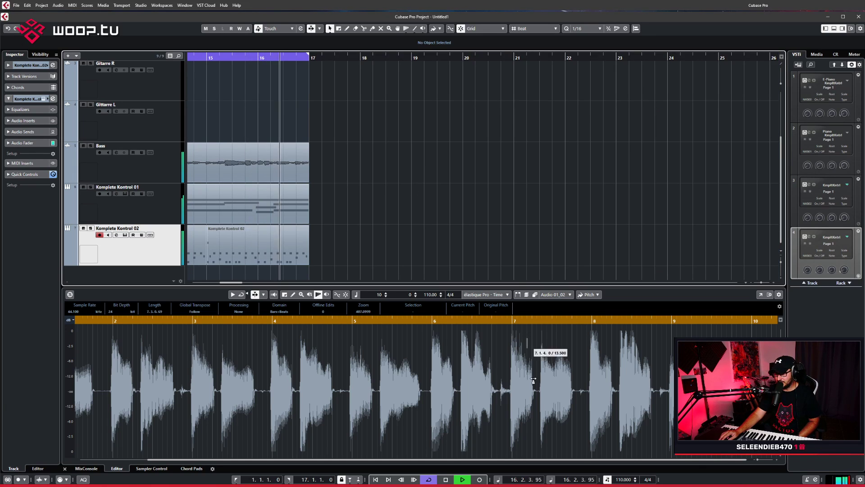
key("space")
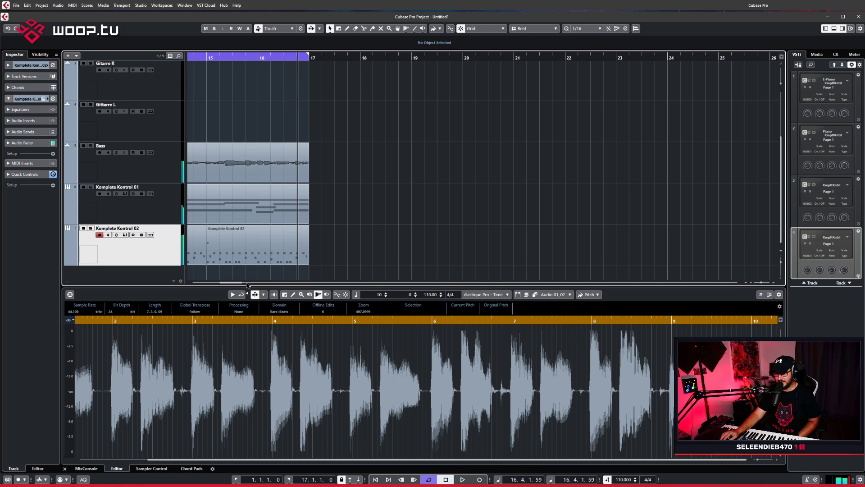
Play the complete arrangement from bar 1 with all sixteen bars in view
left_click_drag(231, 282, 205, 282)
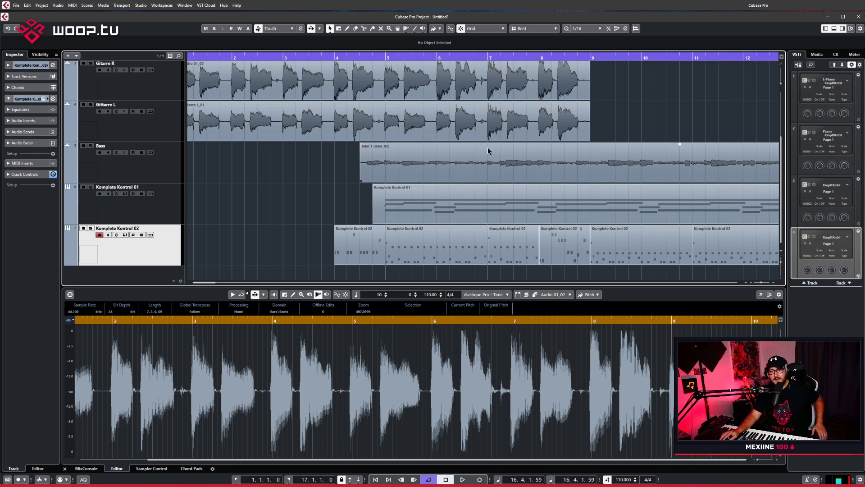
scroll(406, 135, "up", 2)
scroll(450, 225, "down", 2)
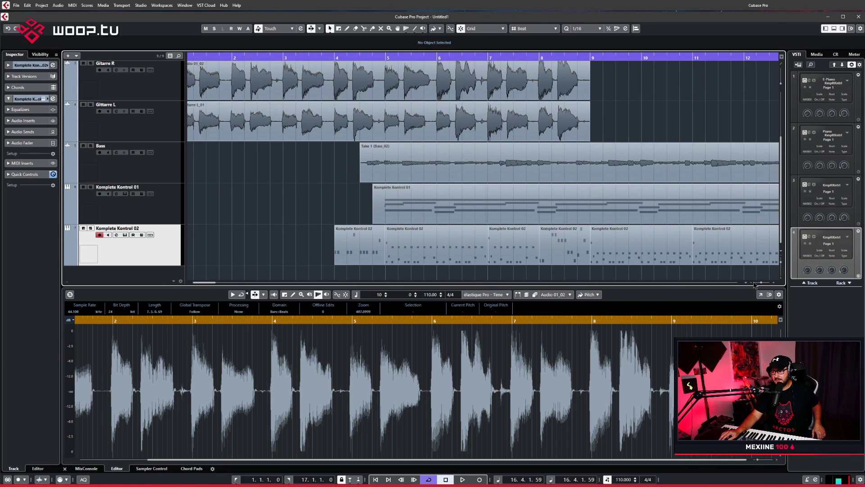
scroll(671, 248, "right", 5)
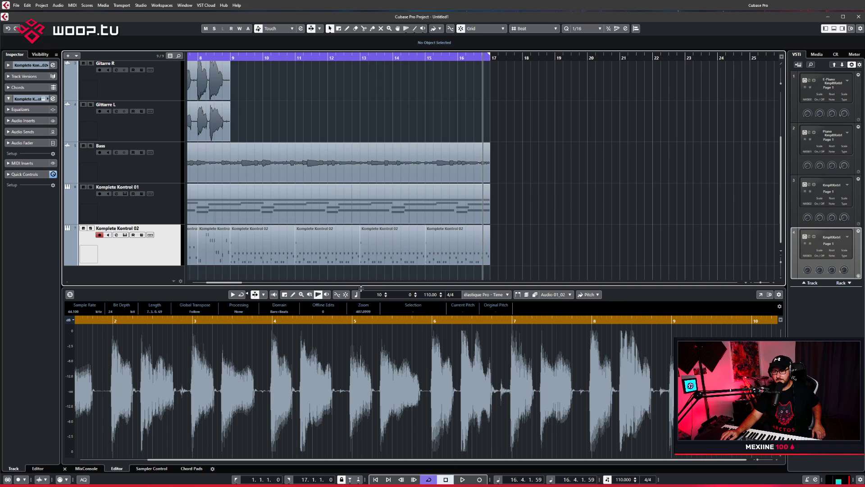
scroll(225, 284, "left", 5)
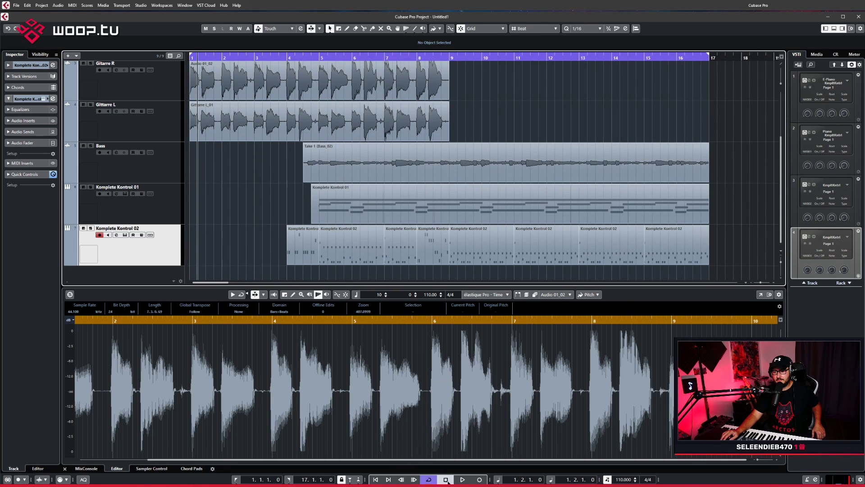
left_click(461, 479)
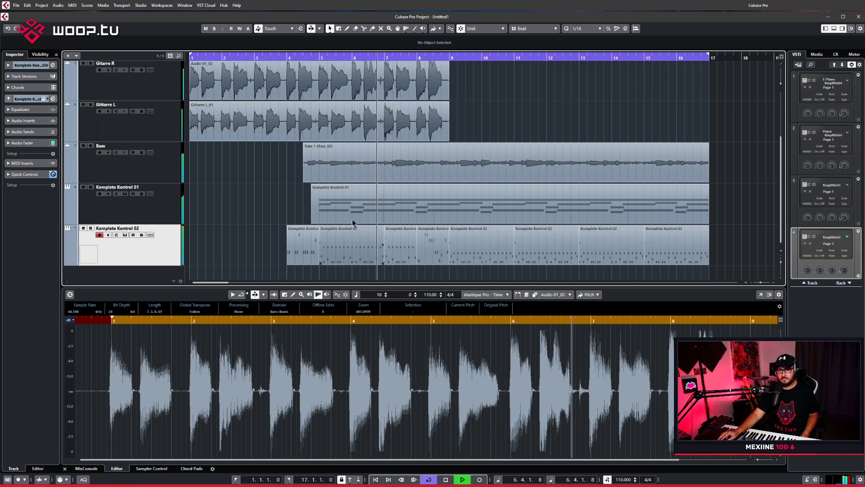
Rename the Komplete Kontrol 01 track to Orgel and lower its level in the mixer to -6.82 dB
left_click(145, 210)
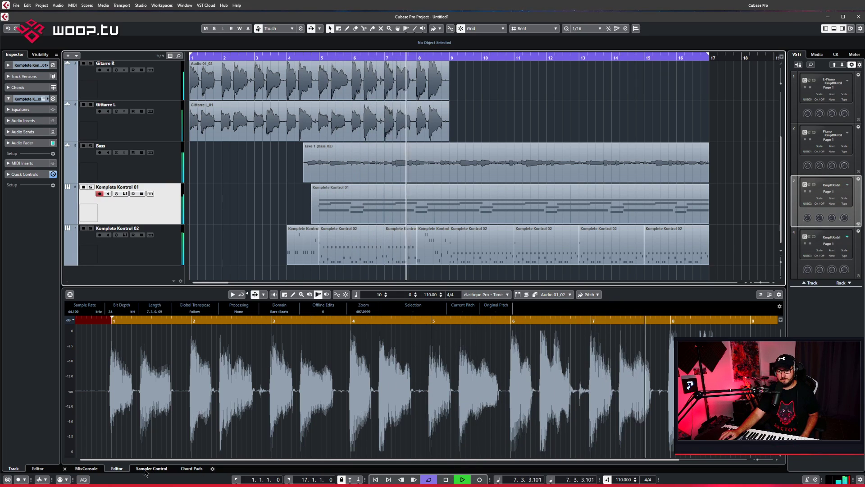
left_click(92, 468)
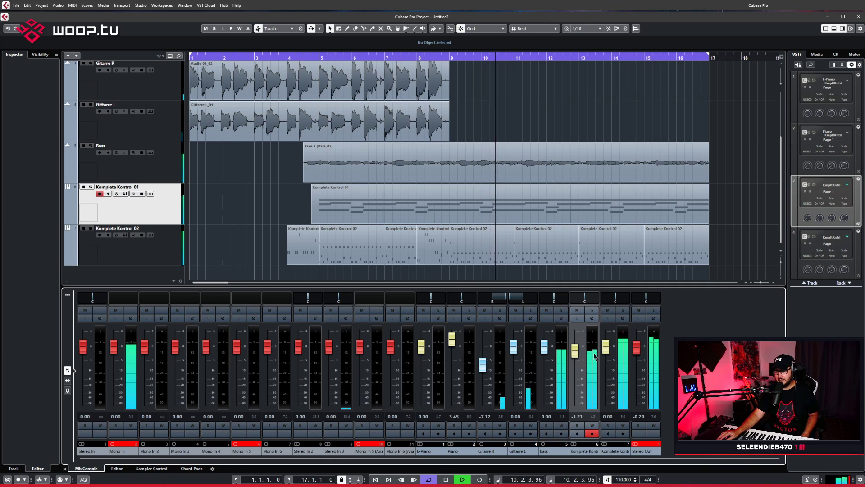
left_click(126, 188)
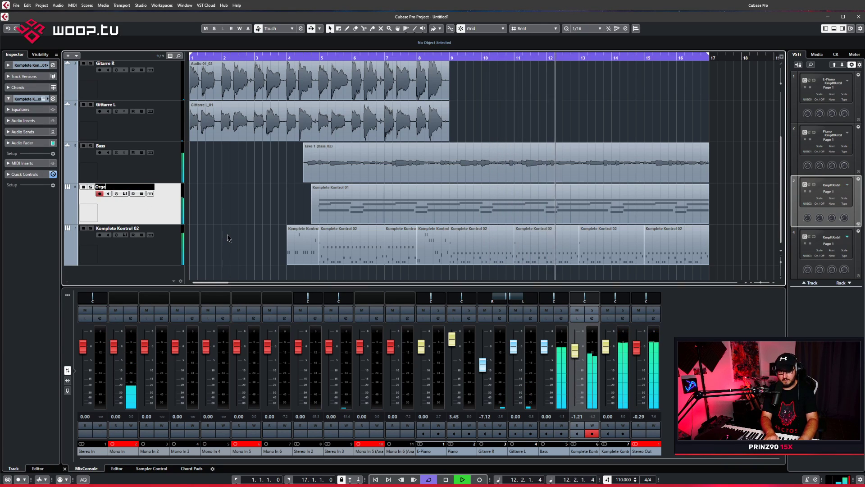
type("Orgel")
key("Return")
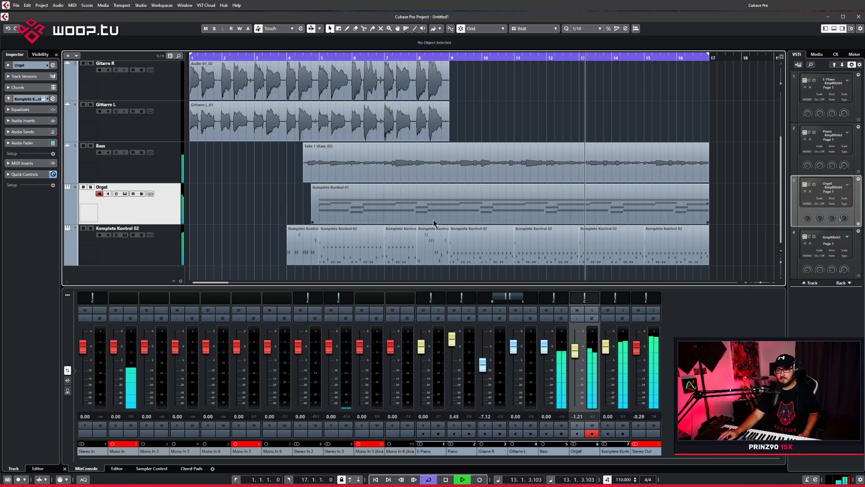
left_click_drag(568, 353, 570, 366)
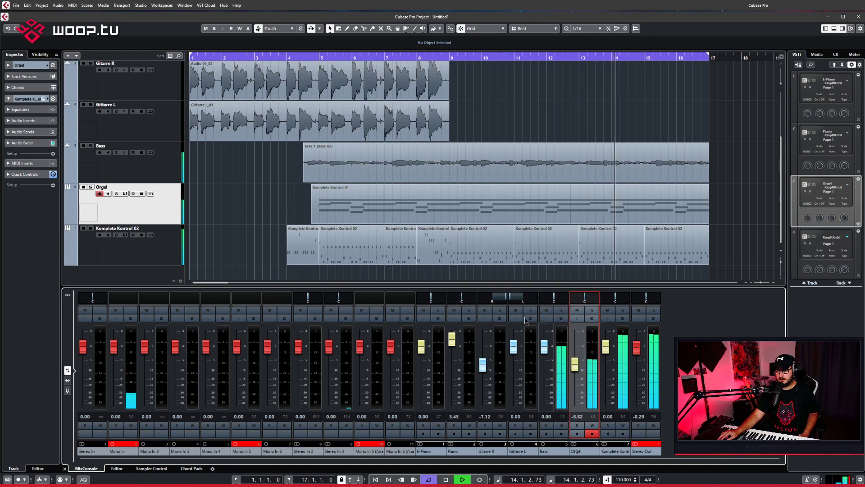
Replay from bar 4 while lowering the Orgel channel to -8.39 dB and panning it to L21
left_click(301, 57)
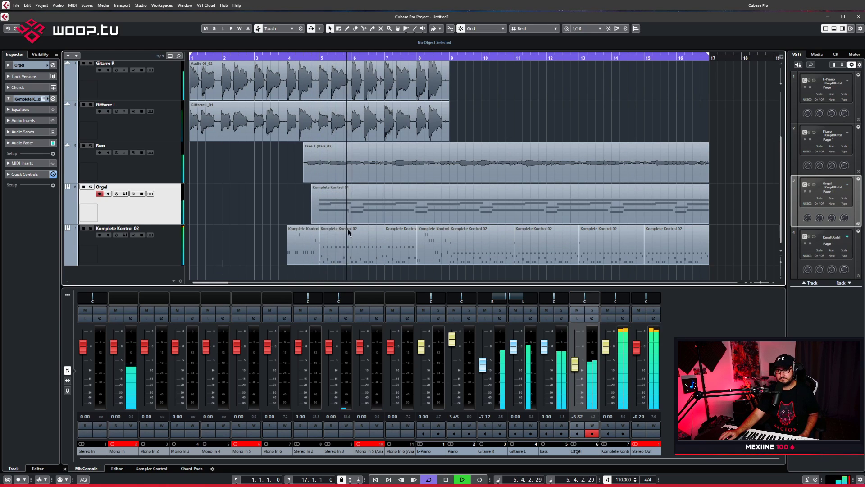
left_click_drag(575, 363, 575, 367)
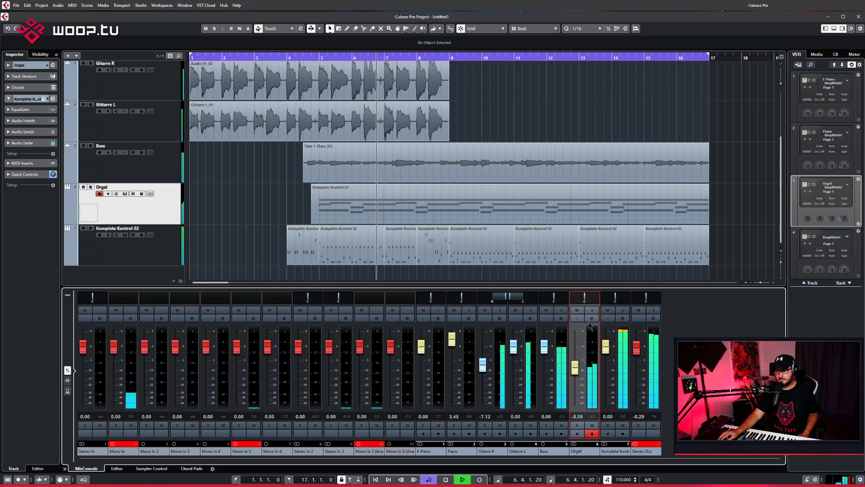
left_click_drag(586, 301, 577, 301)
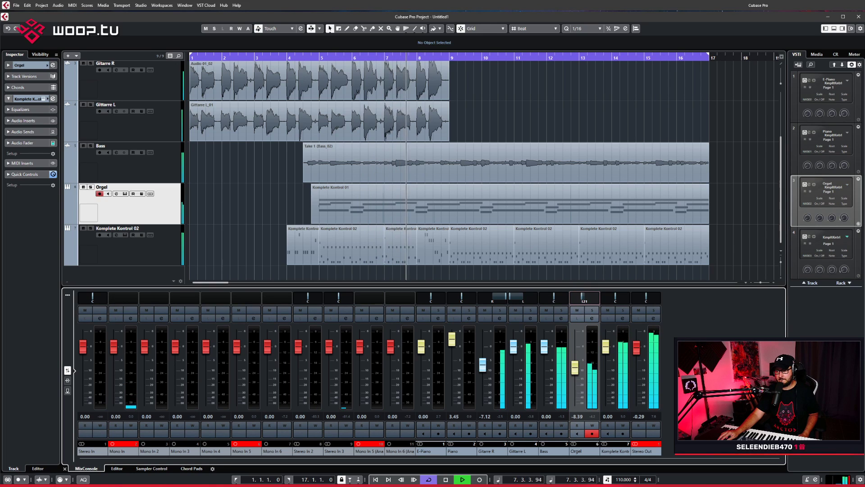
key("Up")
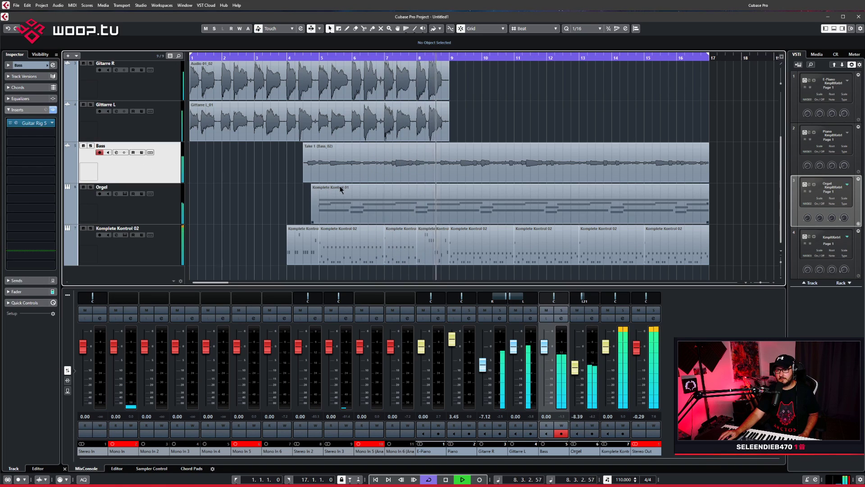
left_click(446, 479)
Try to add fade-outs at the bar 9 ends of the left and right guitar clips
scroll(480, 142, "up", 2)
scroll(474, 142, "down", 1)
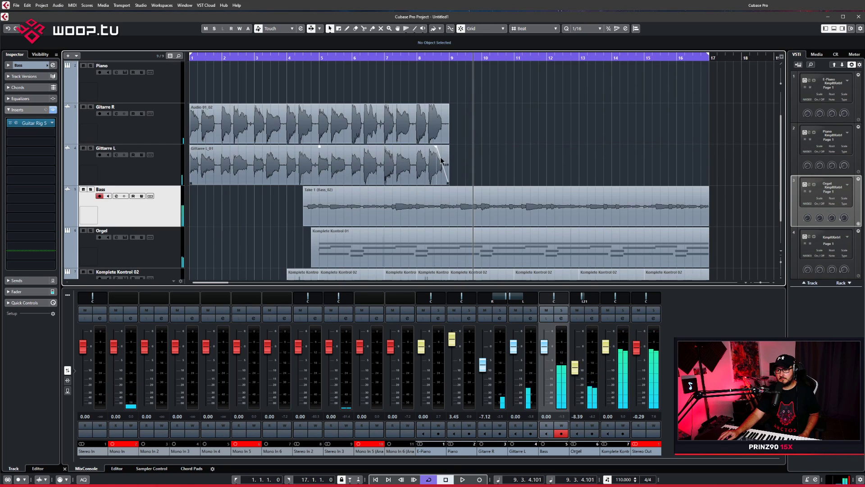
mouse_move(448, 147)
left_mouse_down()
mouse_move(436, 147)
mouse_move(448, 145)
left_mouse_up()
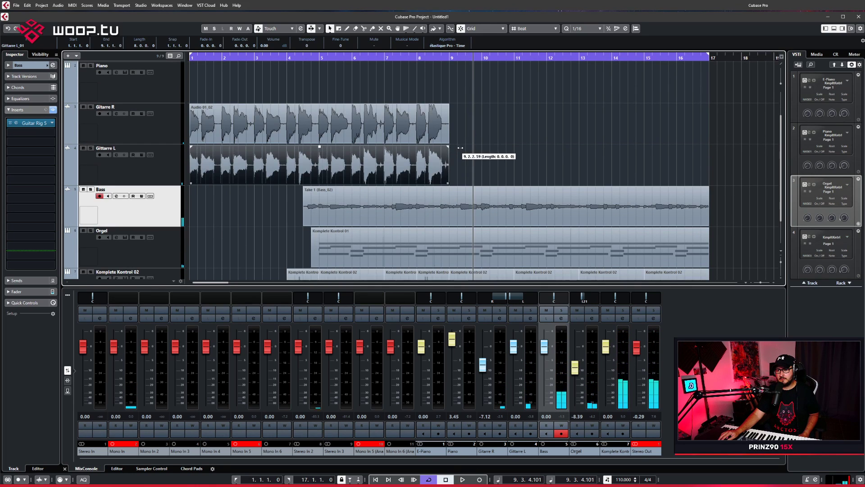
left_click_drag(449, 105, 440, 137)
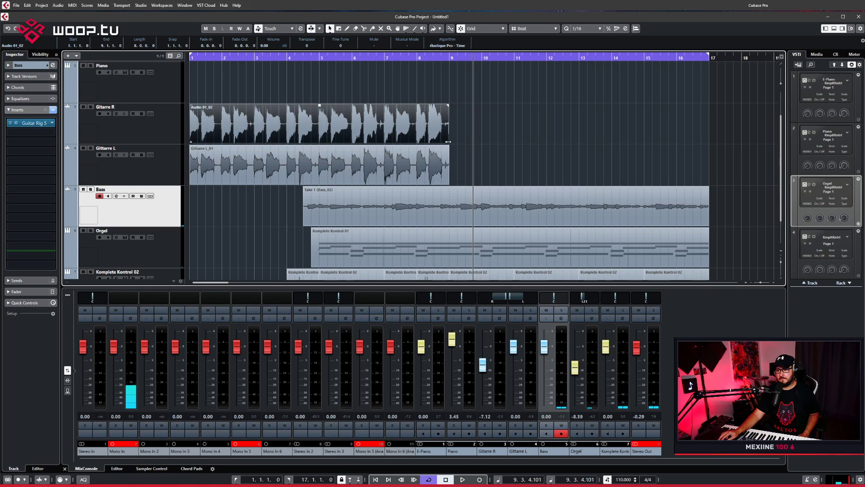
Shorten both guitar clips to end at 8.4.1 and give each a short fade-out of about 0.0.0.100 to 0.0.0.110
left_click(774, 283)
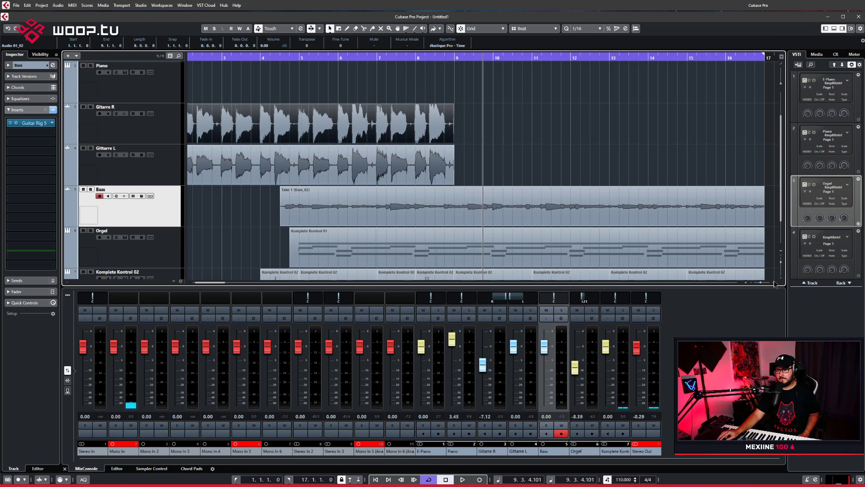
left_click(774, 283)
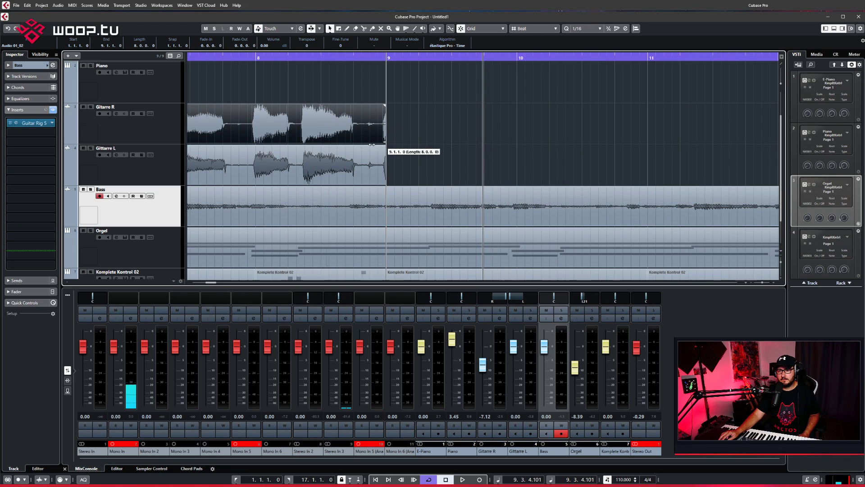
left_click_drag(372, 144, 340, 144)
left_click(383, 182)
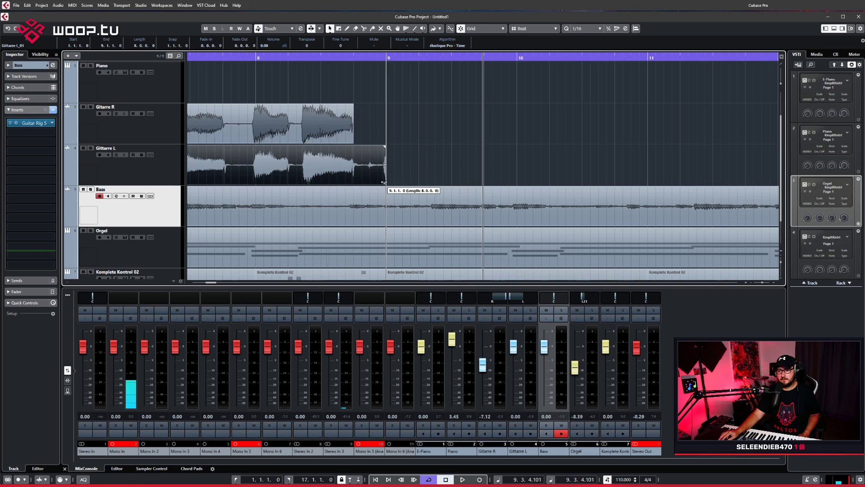
left_click_drag(383, 182, 353, 183)
left_click(351, 105)
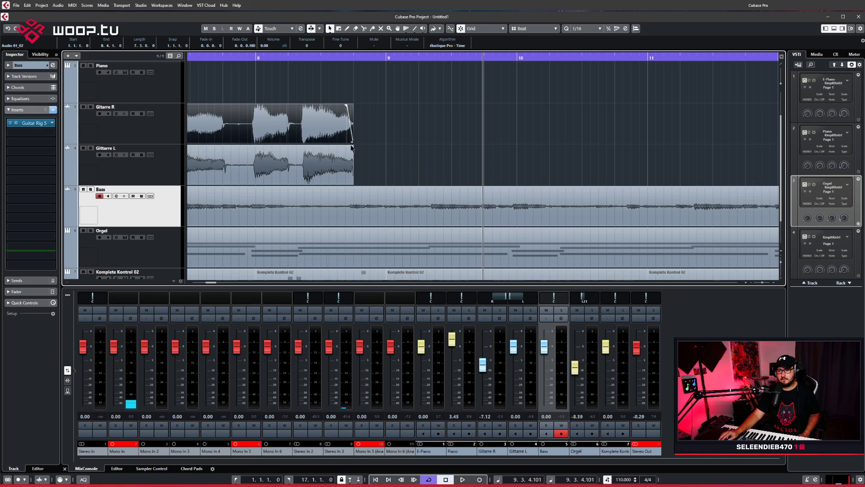
left_click_drag(351, 146, 347, 146)
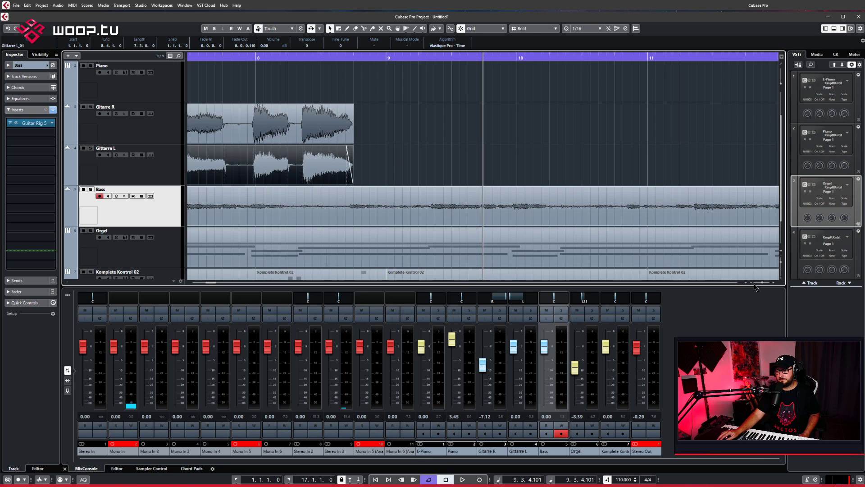
Show the whole arrangement and play it from 10.3.1 to check the mix
key("g")
key("g")
key("g")
key("g")
key("g")
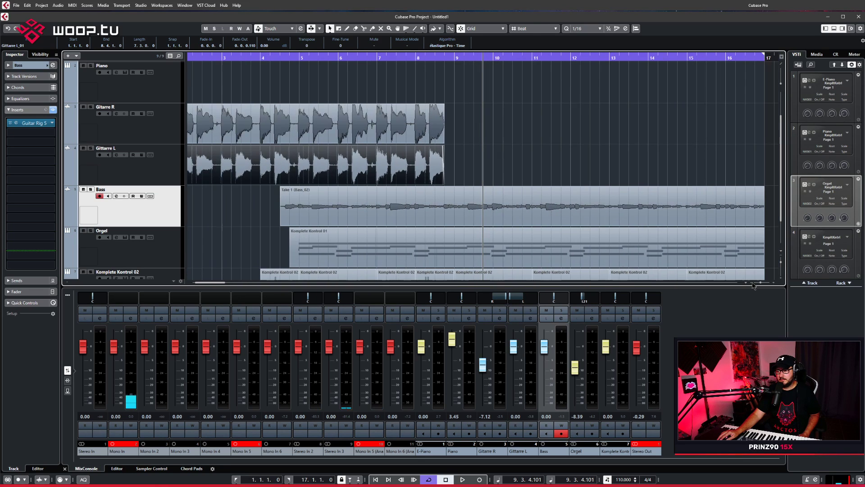
key("g")
scroll(270, 123, "down", 1)
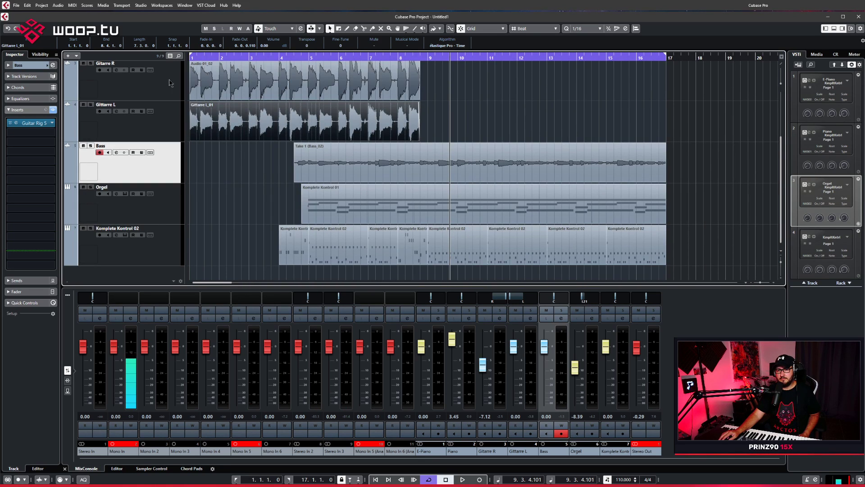
key("Home")
key("h")
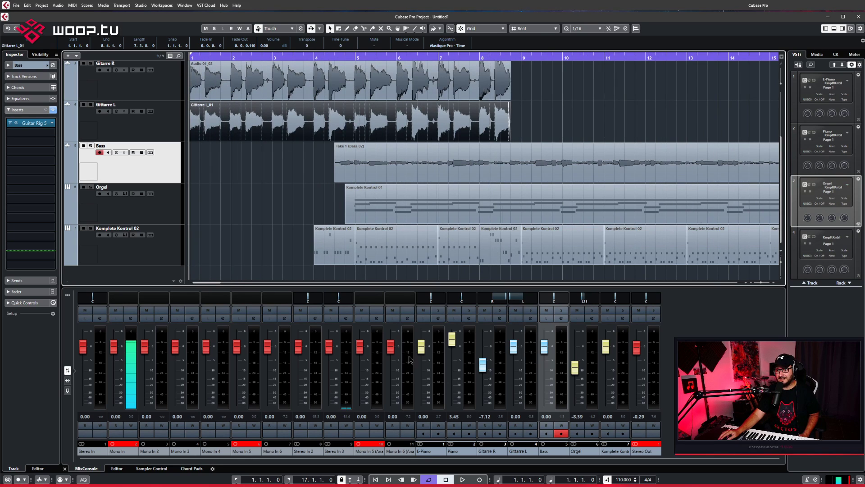
left_click_drag(543, 55, 470, 56)
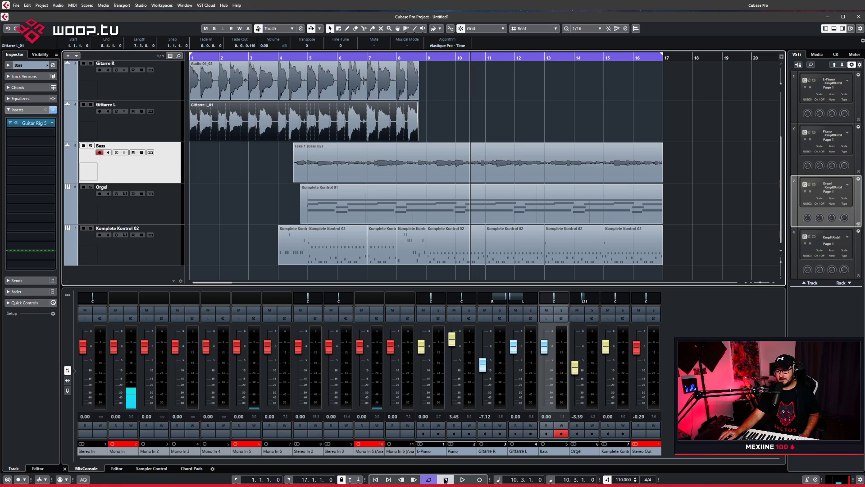
left_click(461, 479)
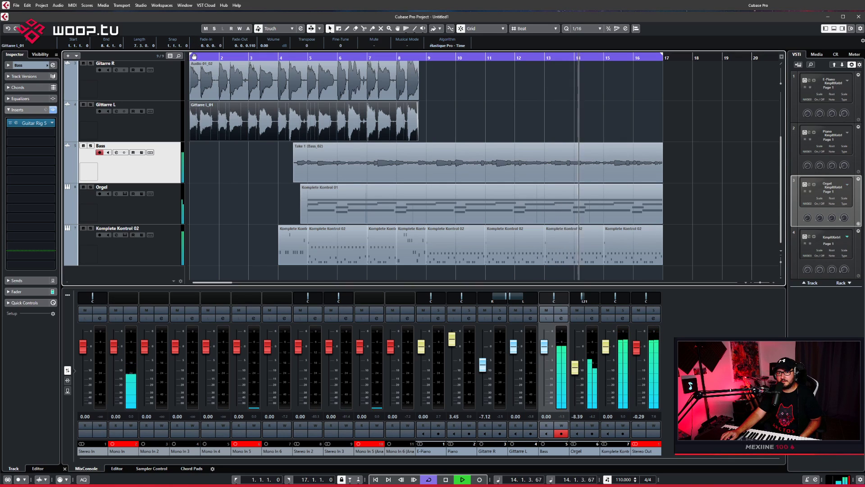
Set the cycle range to start at bar 8 and end at bar 17, and play from bar 8
left_click_drag(194, 56, 428, 77)
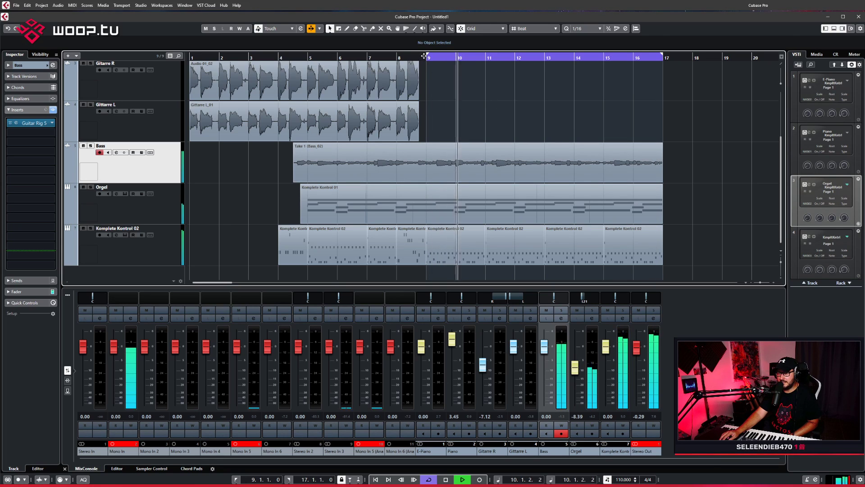
left_click_drag(423, 56, 397, 58)
left_click(397, 56)
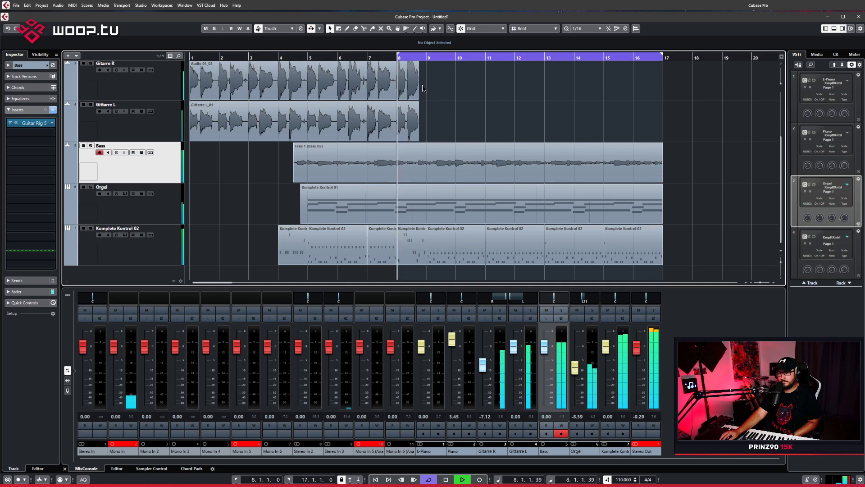
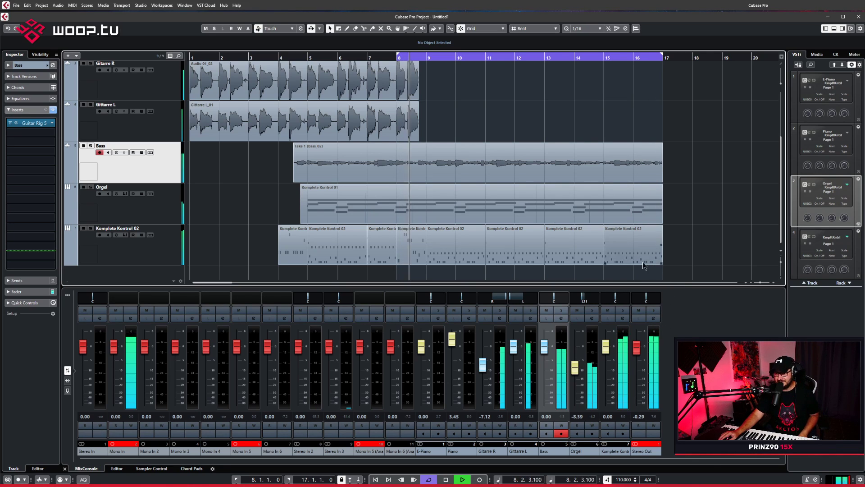
Rename the Komplete Kontrol 02 track as Drums
left_click(137, 256)
double_click(128, 228)
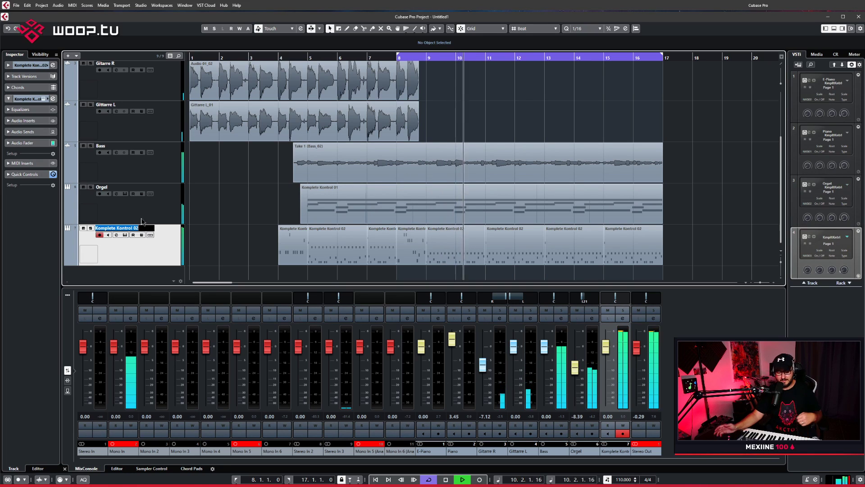
type("Drums")
key("Return")
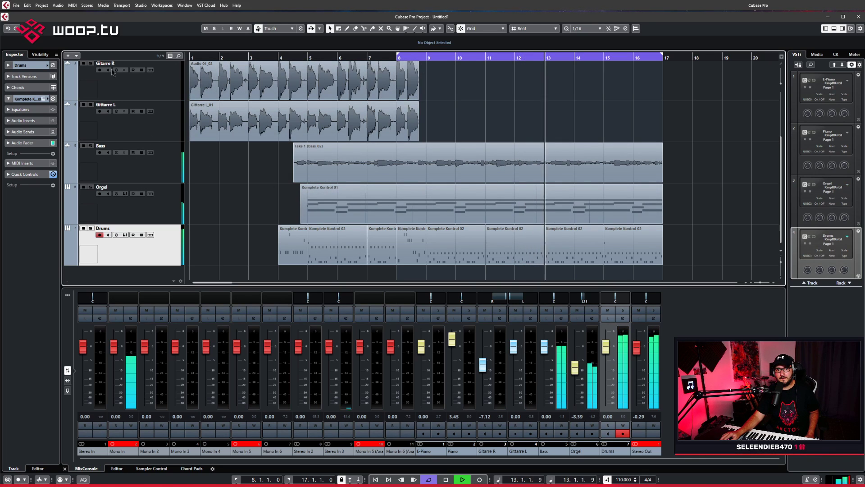
Add one mono audio track routed to Stereo Out below Drums and enable input monitoring on it
left_click(68, 57)
left_click(240, 185)
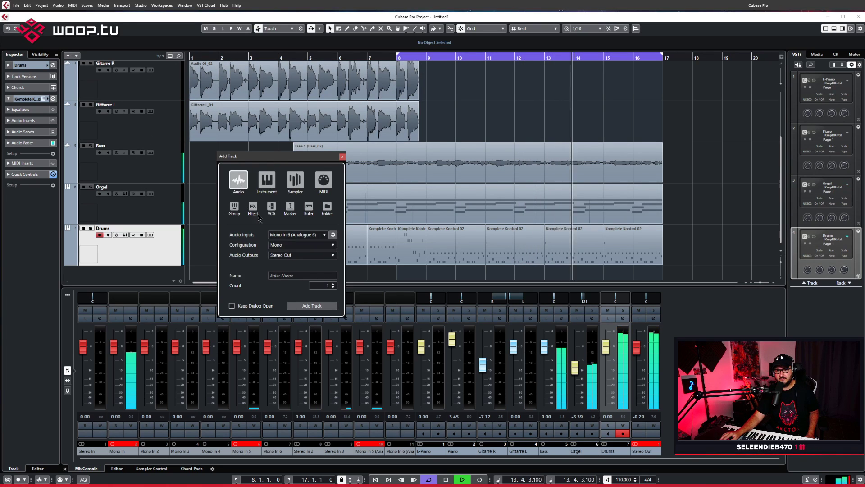
left_click(297, 235)
left_click(317, 273)
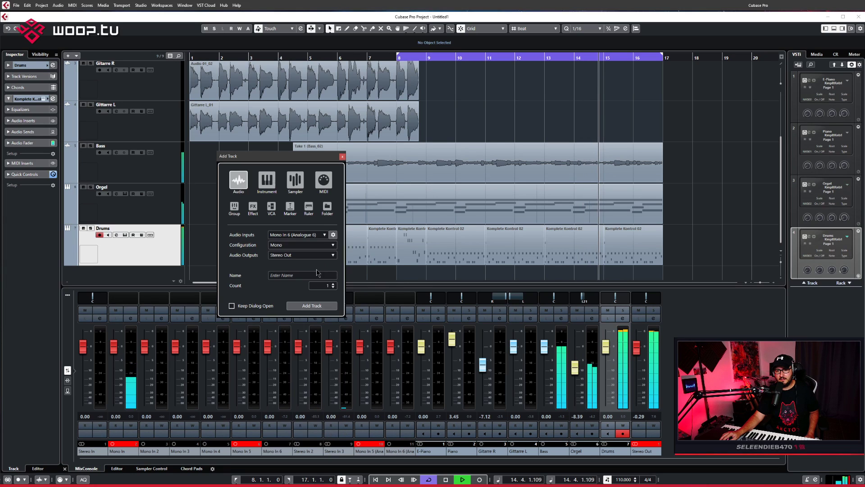
left_click(310, 302)
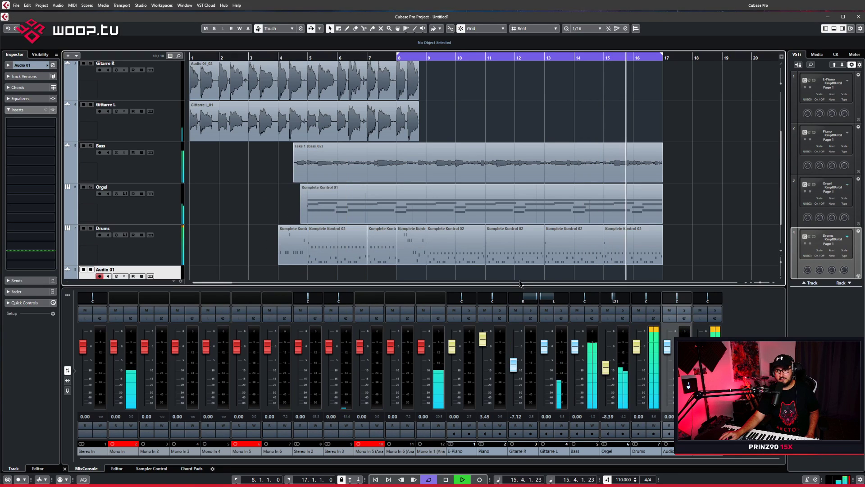
scroll(251, 251, "down", 1)
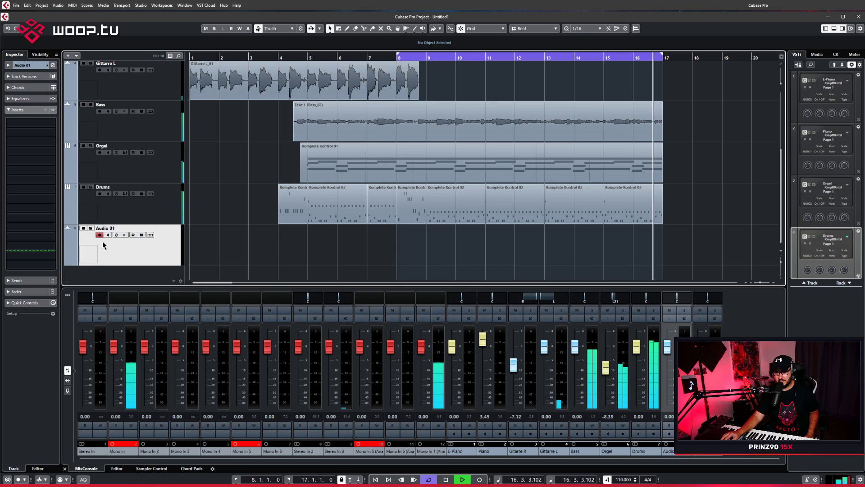
left_click(107, 235)
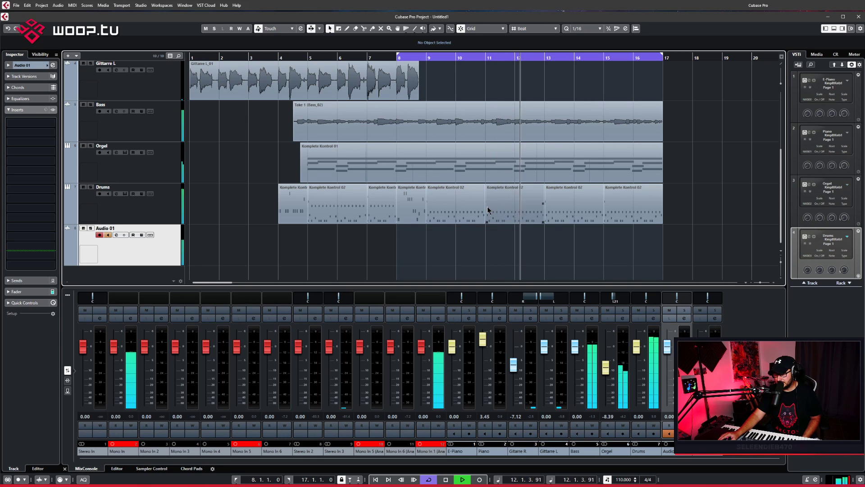
Restart playback from the left locator at bar 8 for a run-through of the section, and stop near its end
key("space")
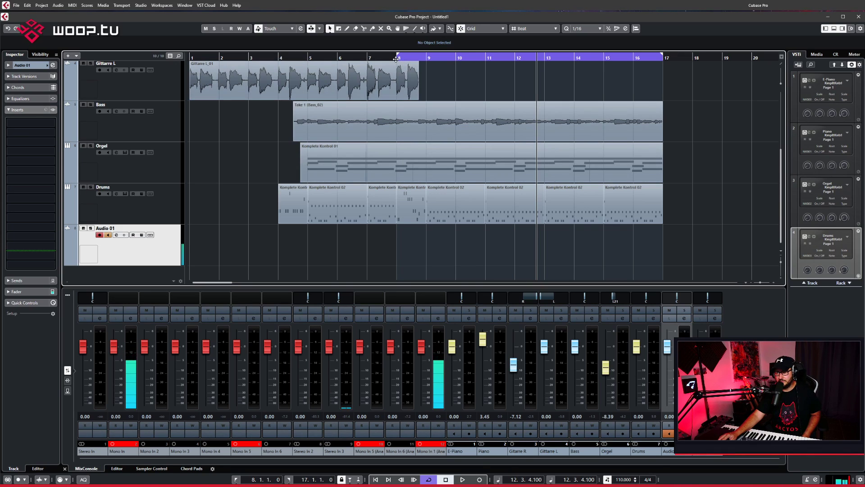
key("KP_1")
left_click(463, 481)
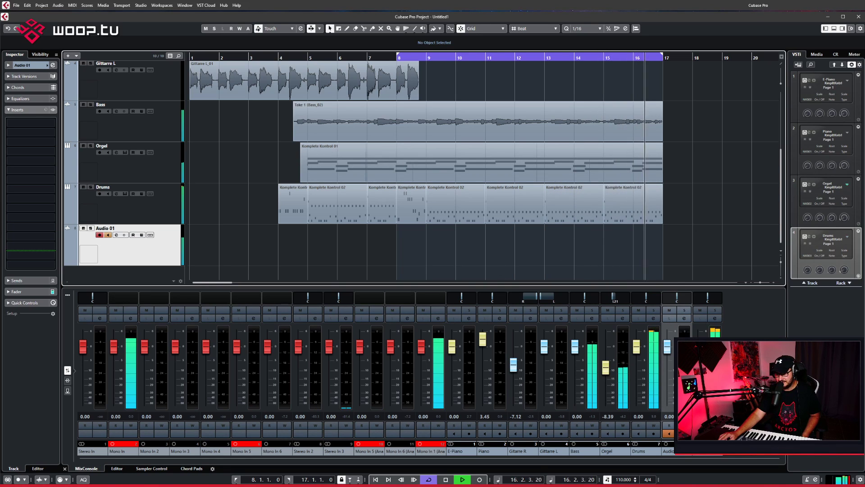
left_click(445, 479)
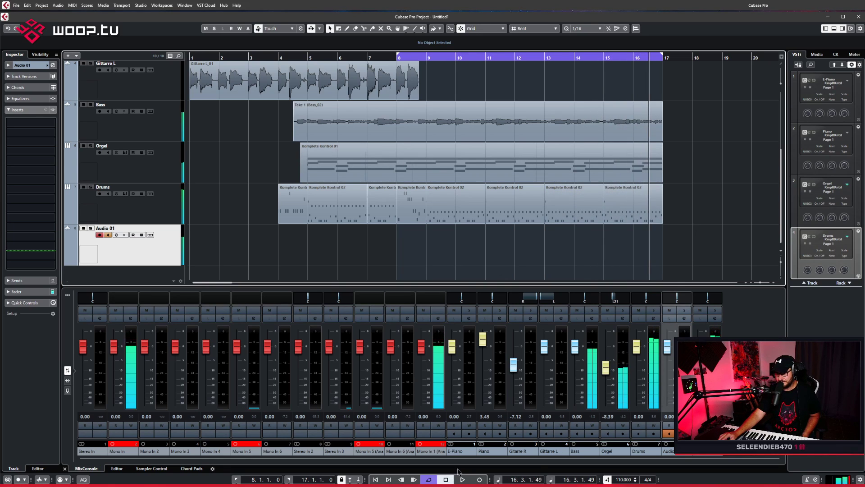
Record a take on the new audio track from bar 8 with the cycle switched off
left_click(398, 57)
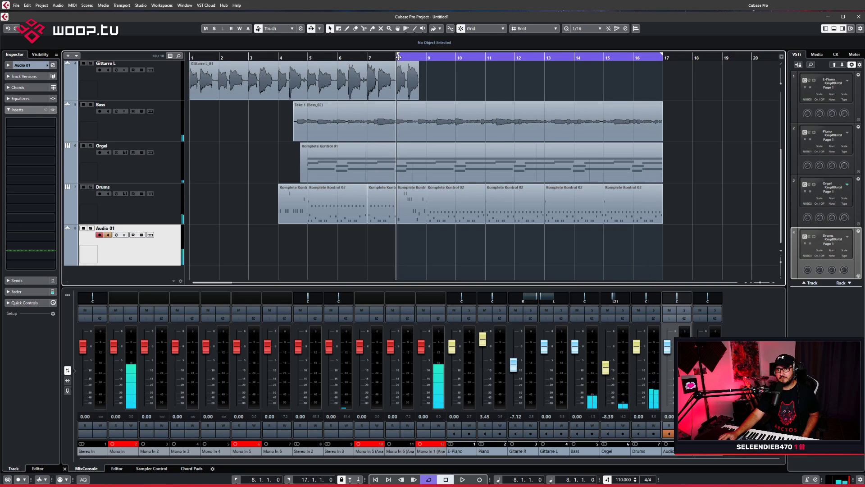
key("KP_Divide")
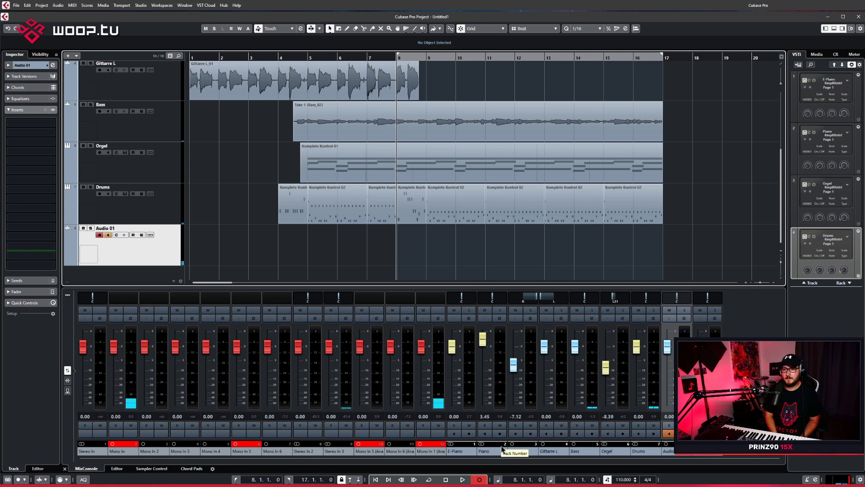
key("KP_Multiply")
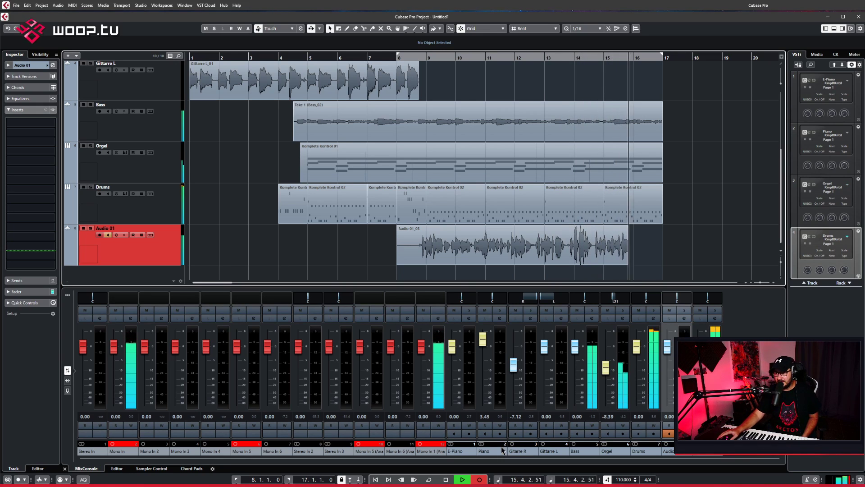
left_click(446, 479)
Trim the start of the recorded take to 8.3.1 and play it back from 8.4.1 with input monitoring off
left_click_drag(398, 239, 418, 239)
left_click(421, 57)
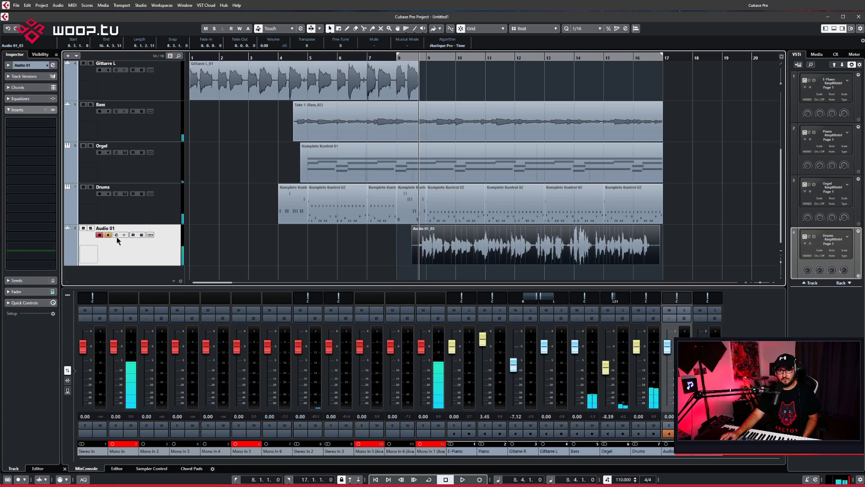
left_click(462, 479)
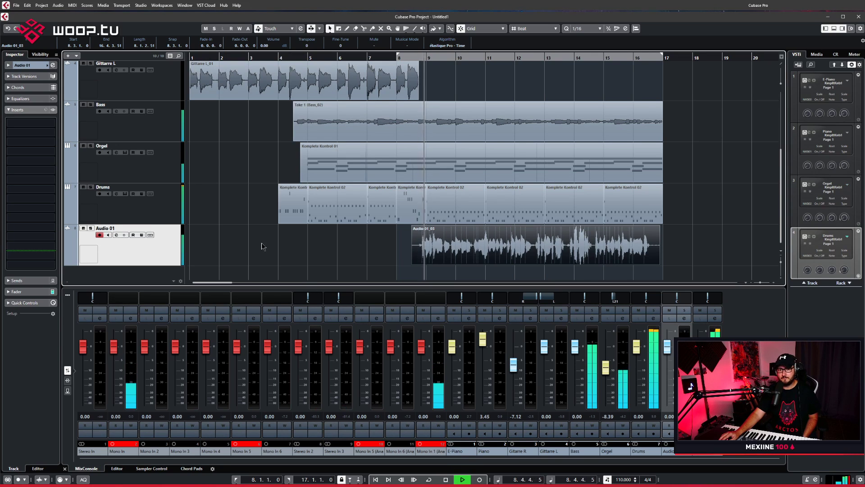
Insert StudioEQ in the first insert slot of the Audio 01 track while the take plays
left_click(13, 122)
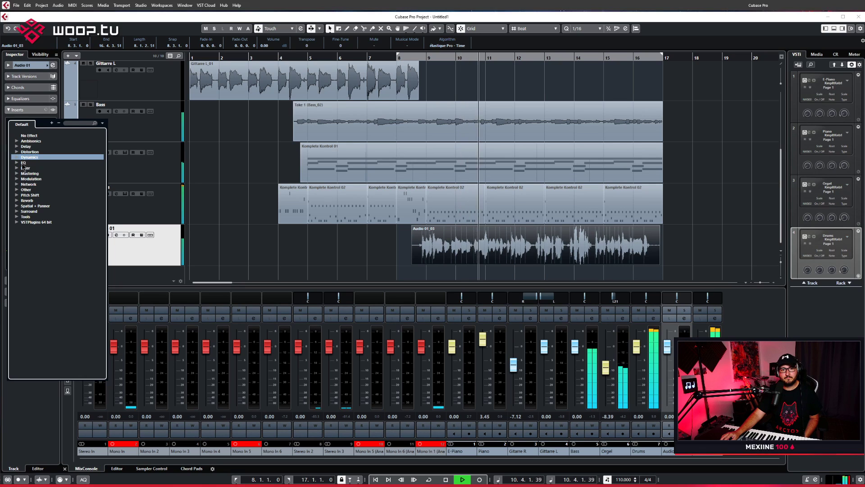
left_click(22, 162)
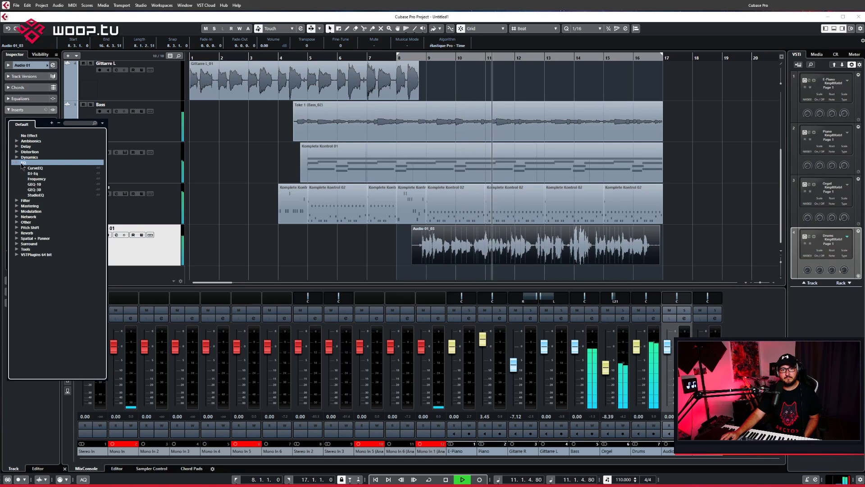
left_click(35, 195)
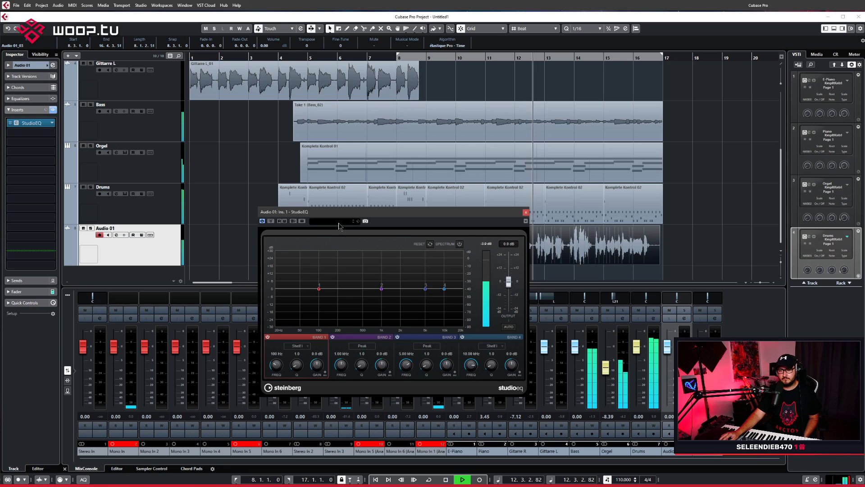
Cut StudioEQ's band 1 by about 8 dB at 45 Hz and boost band 4 to about 6.7 dB at 11.58 kHz
mouse_move(319, 290)
left_click_drag(319, 290, 298, 299)
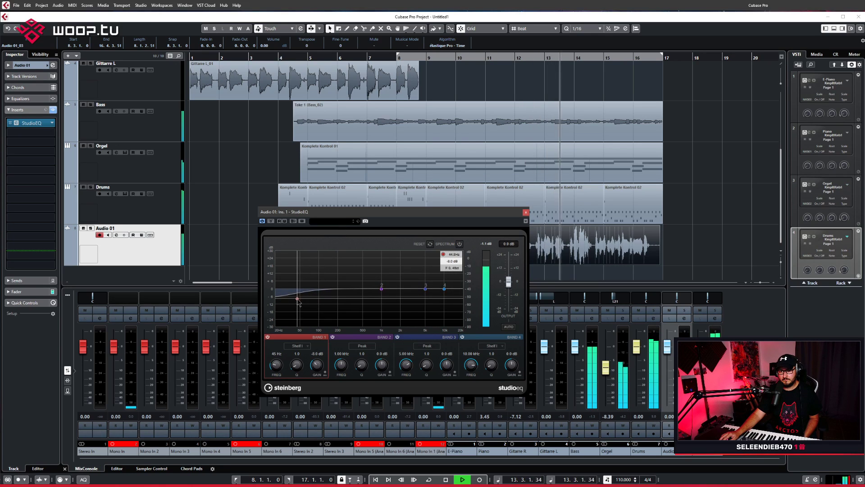
left_click_drag(445, 289, 450, 282)
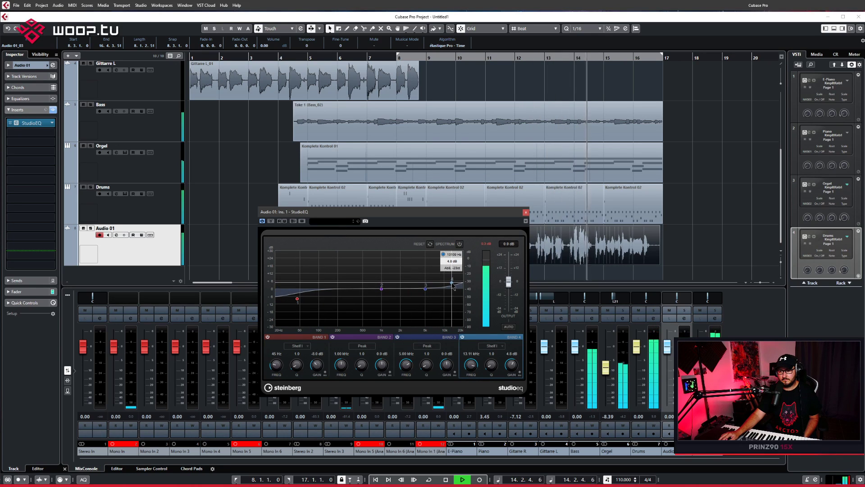
mouse_move(380, 290)
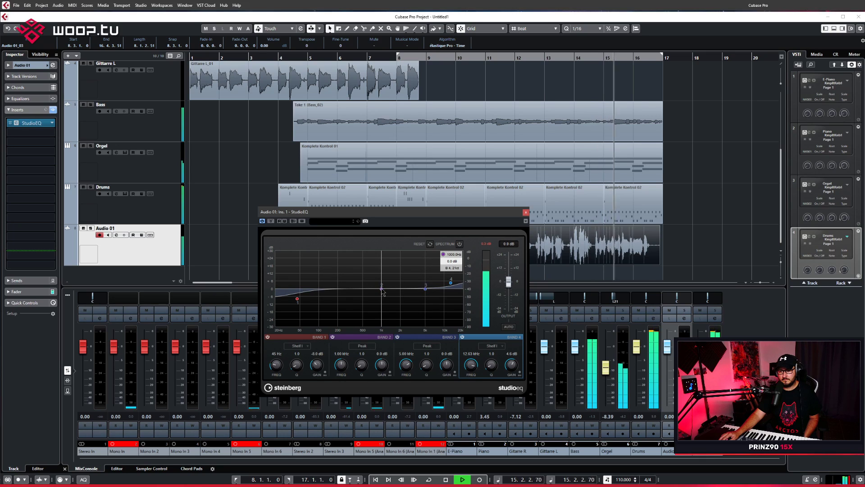
left_click(352, 221)
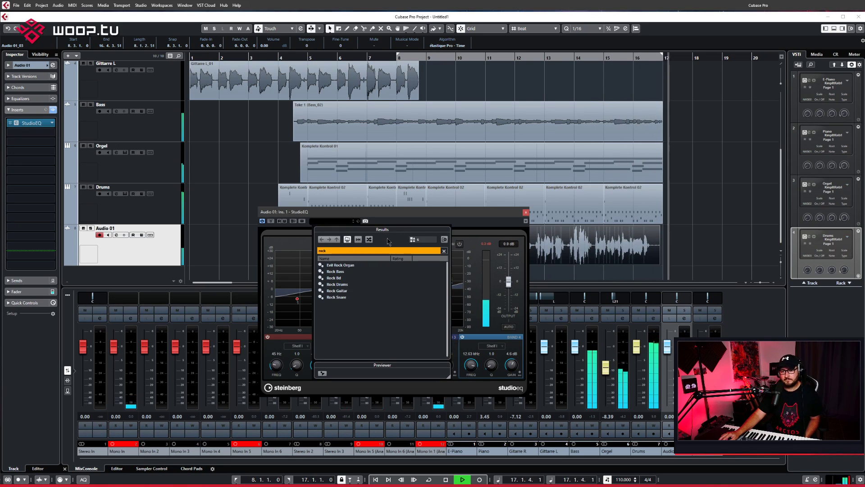
key("Escape")
left_click_drag(451, 282, 448, 281)
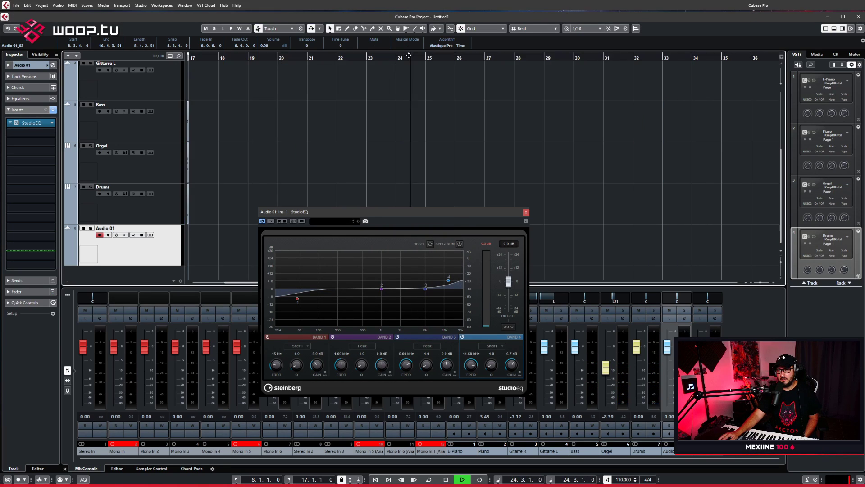
Stop playback past the song's end and restart it at 8.3.1 with the cycle on between bars 8 and 17
left_click(446, 479)
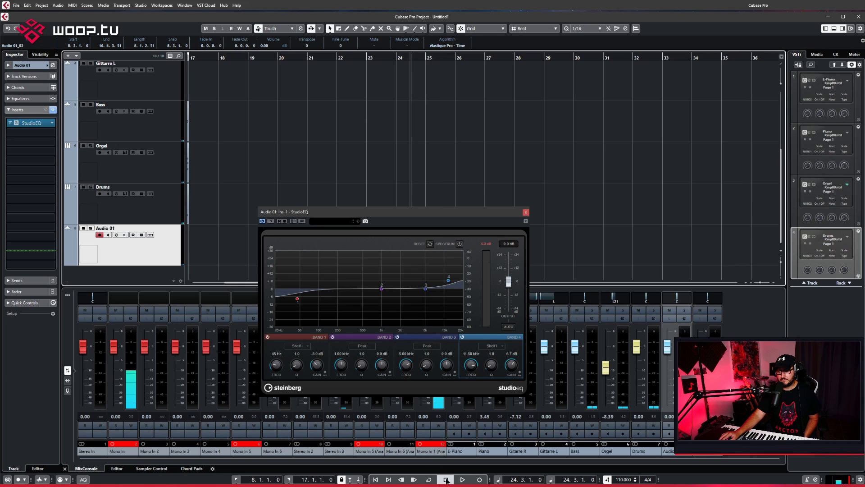
left_click_drag(431, 217, 550, 115)
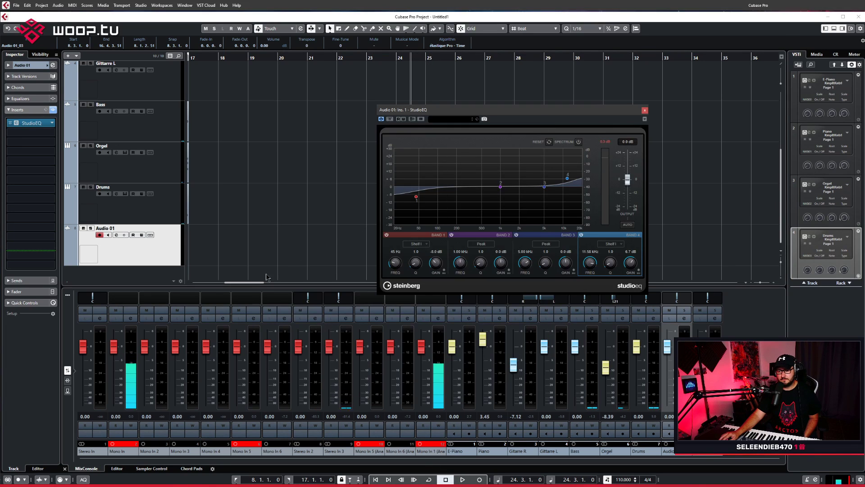
left_click_drag(253, 283, 221, 283)
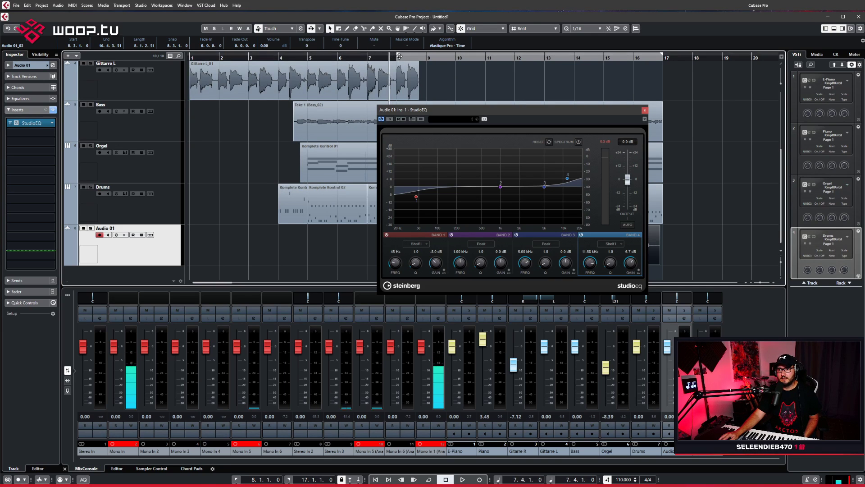
left_click_drag(398, 54, 399, 58)
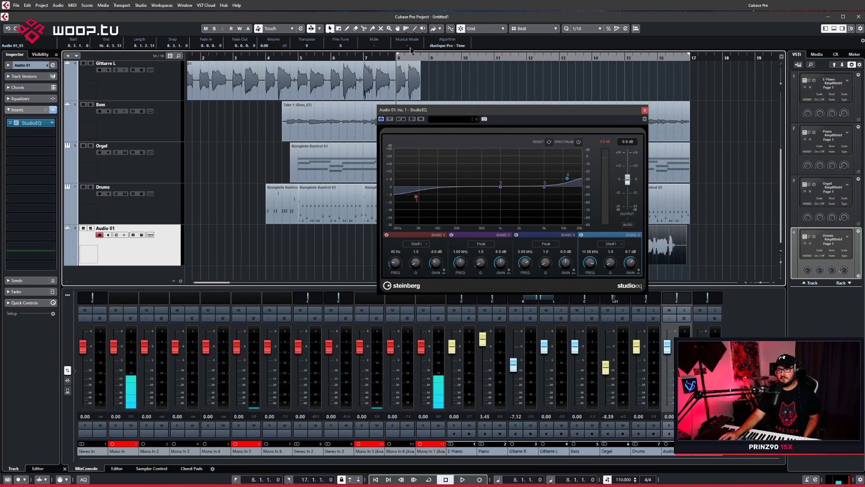
left_click(410, 57)
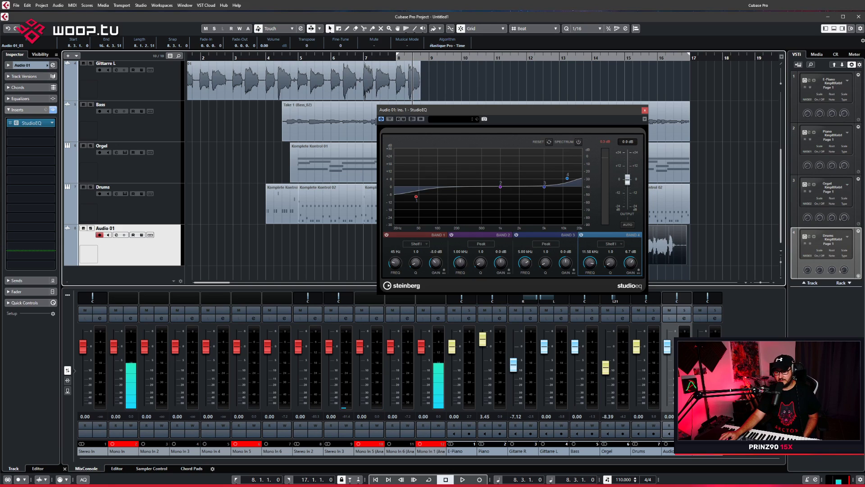
left_click(428, 480)
key("space")
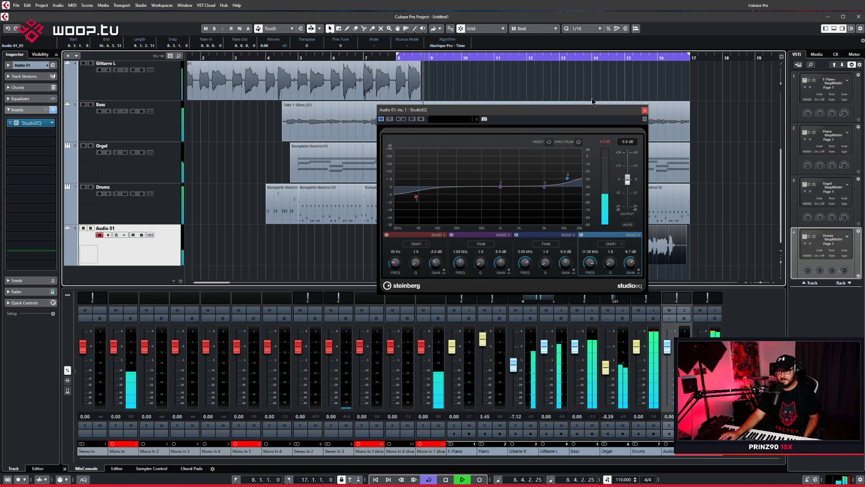
Lower StudioEQ's band 1 to about -15 dB at 35 Hz, raise band 4 to about 10 dB at 9.7 kHz, and close the equalizer
left_click_drag(587, 109, 462, 79)
left_click_drag(291, 167, 284, 176)
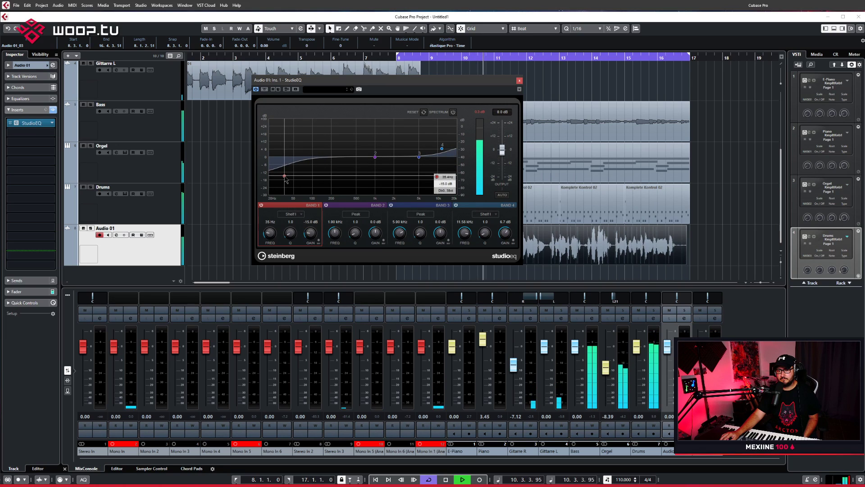
left_click_drag(442, 148, 434, 147)
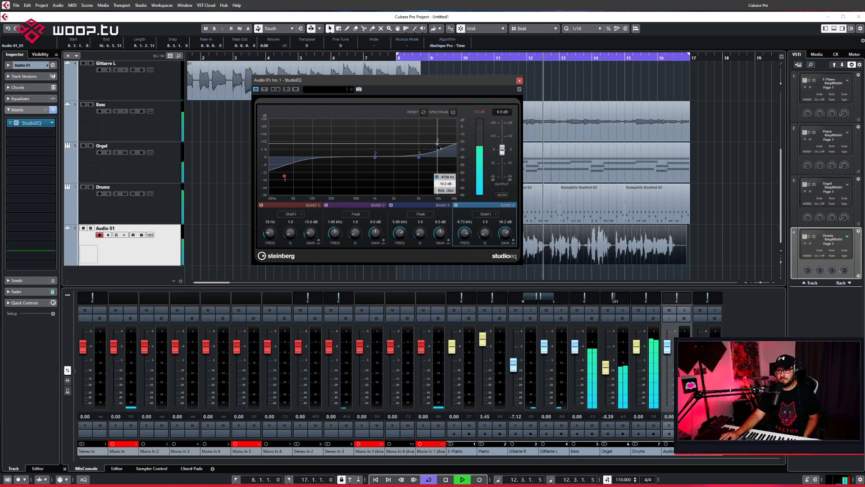
left_click(519, 82)
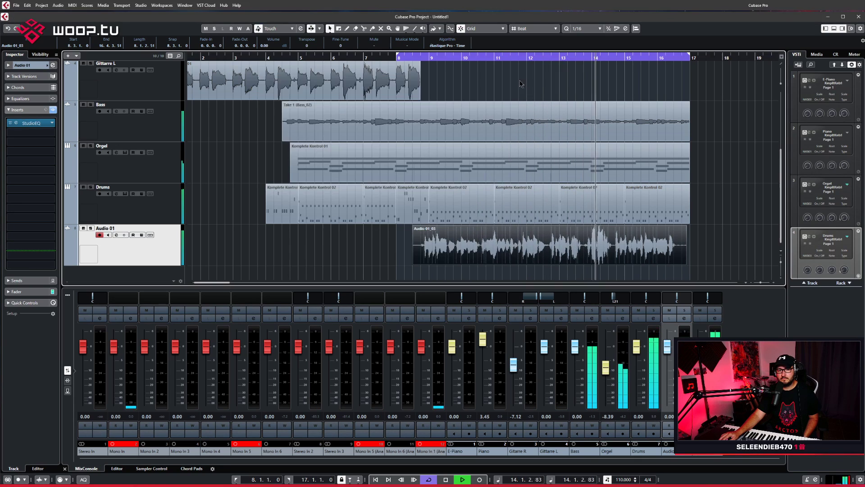
Insert the Supercharger GT compressor in the second insert slot of the Audio 01 track
left_click(41, 133)
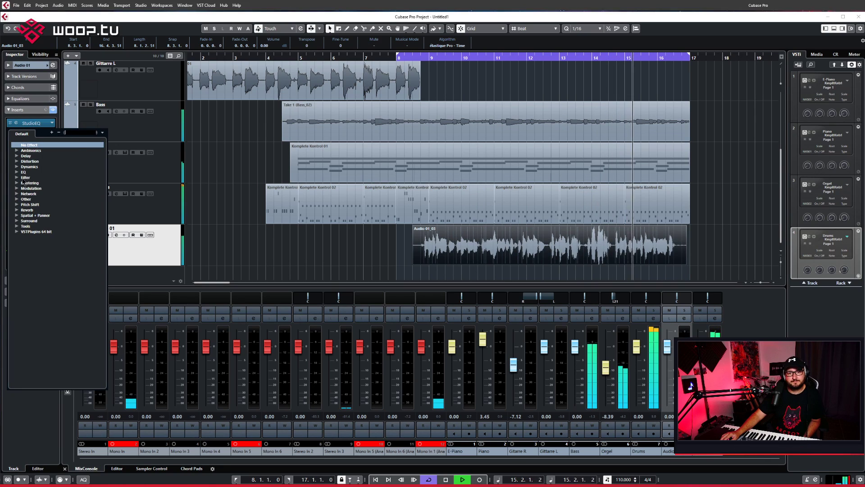
left_click(16, 166)
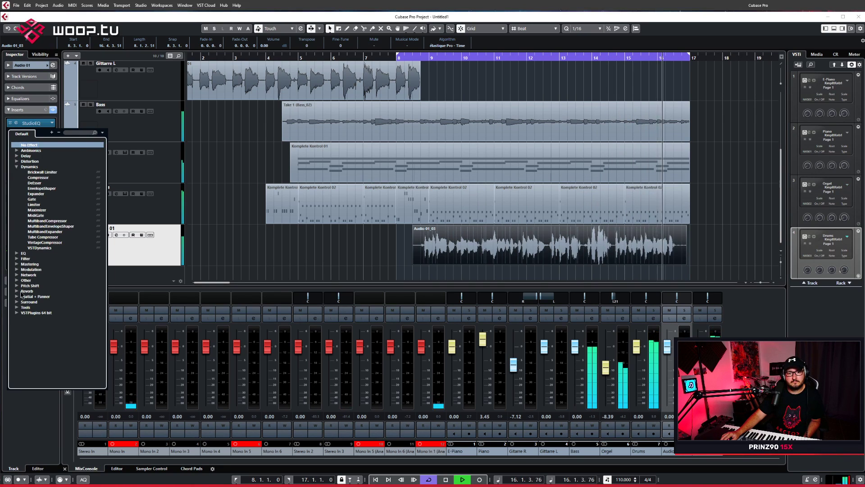
left_click(16, 313)
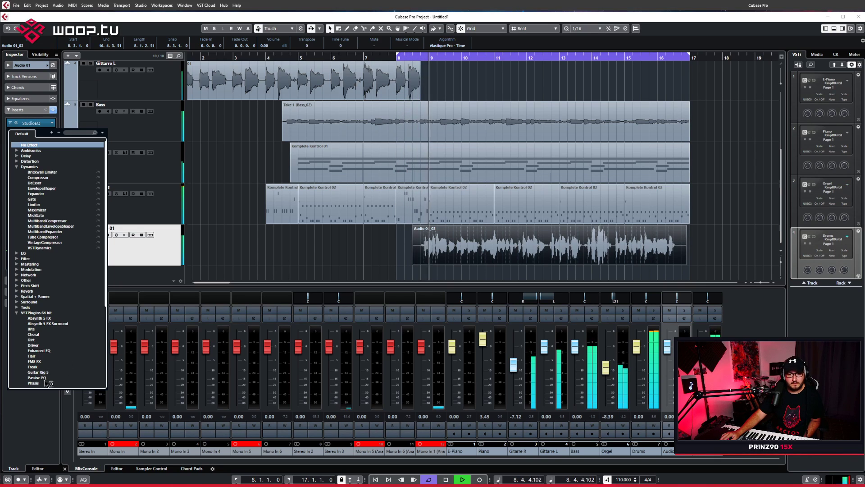
scroll(50, 329, "down", 6)
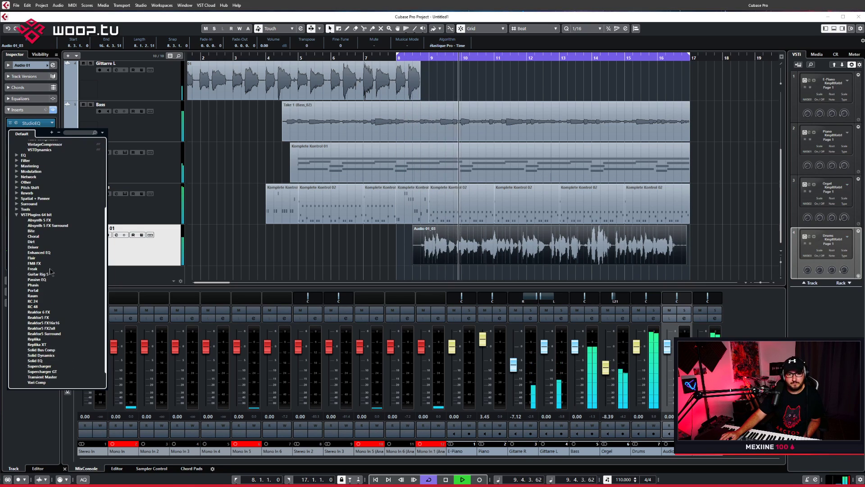
scroll(46, 290, "down", 1)
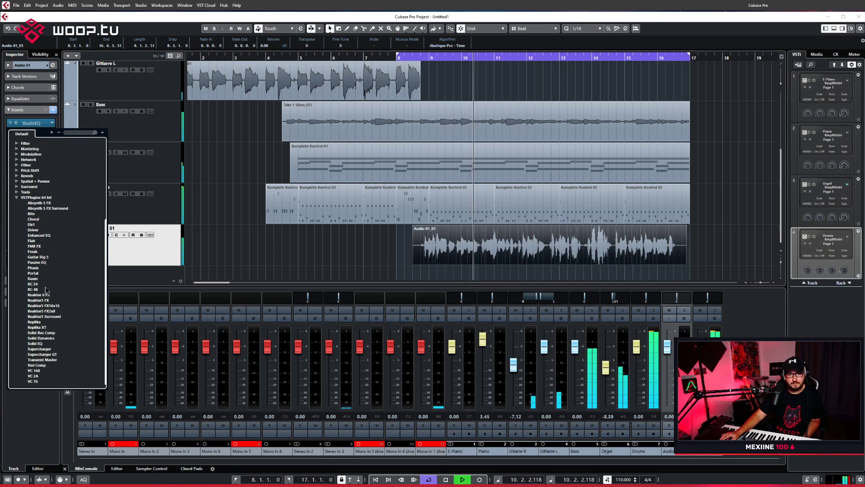
left_click(50, 354)
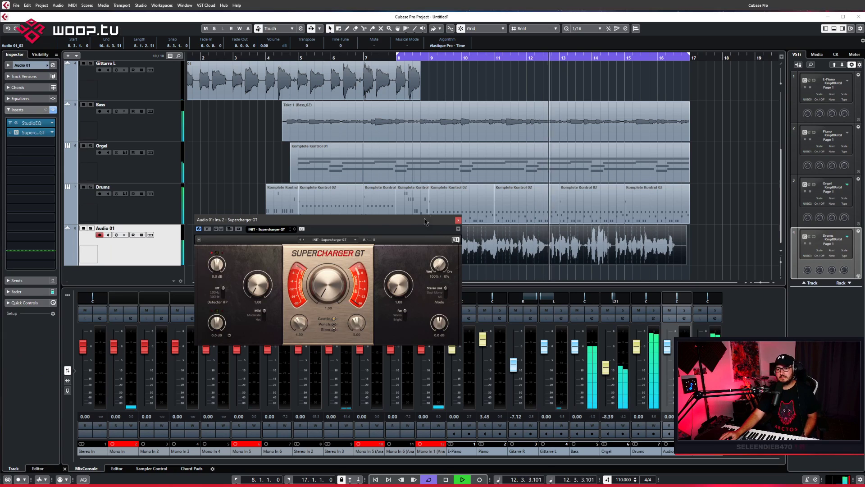
Audition the Vocal Overdrive preset in Supercharger GT, load the Vocal preset instead and close the plug-in
left_click_drag(356, 227, 370, 223)
left_click(303, 225)
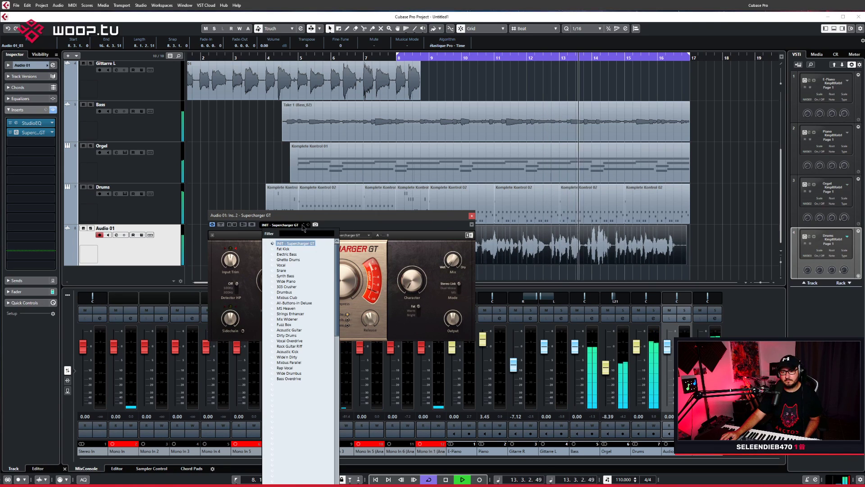
left_click(289, 341)
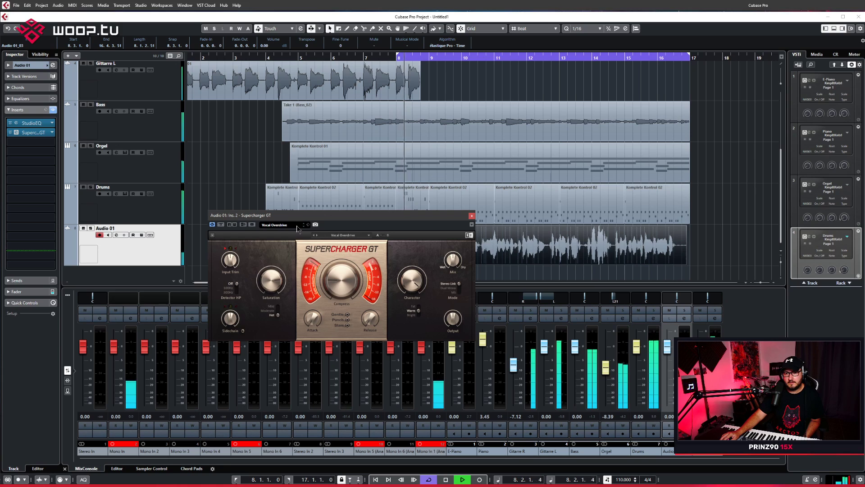
left_click(303, 224)
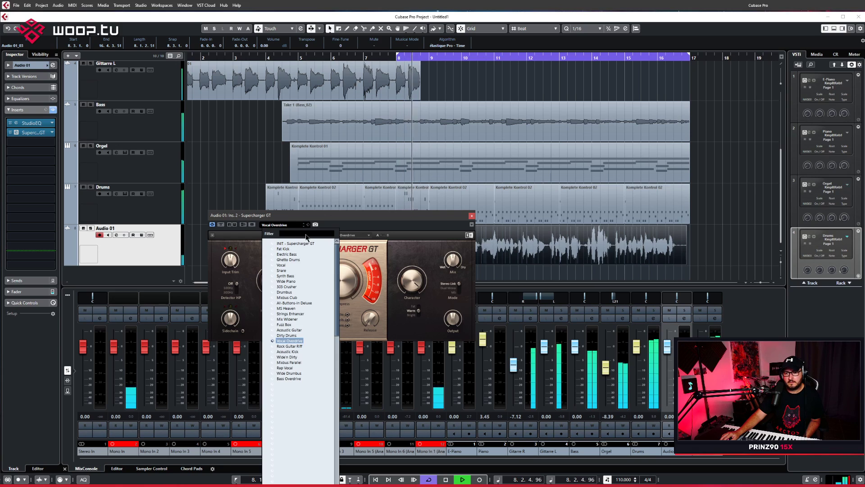
left_click(285, 266)
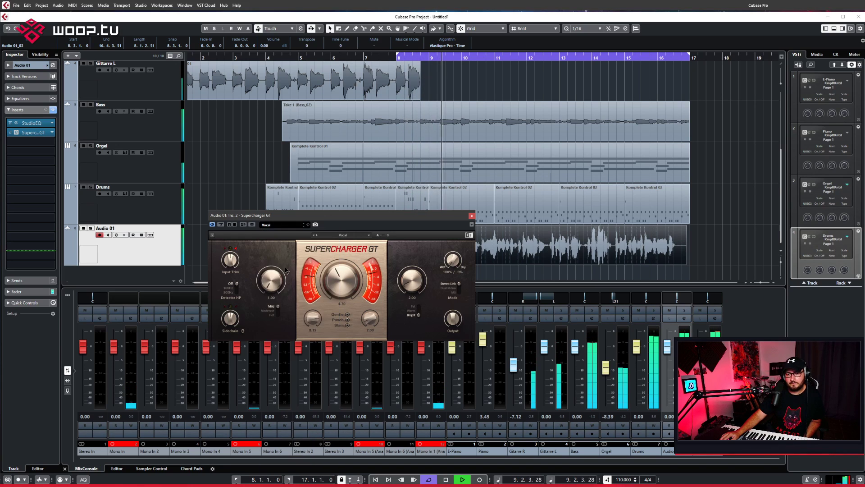
left_click(472, 216)
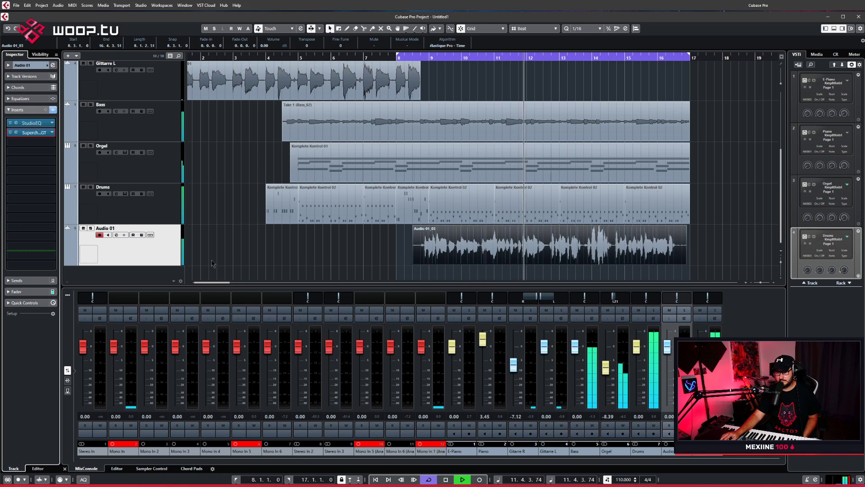
Rename the Audio 01 track as Vox 1 and raise its fader to about 1.08 dB
double_click(107, 228)
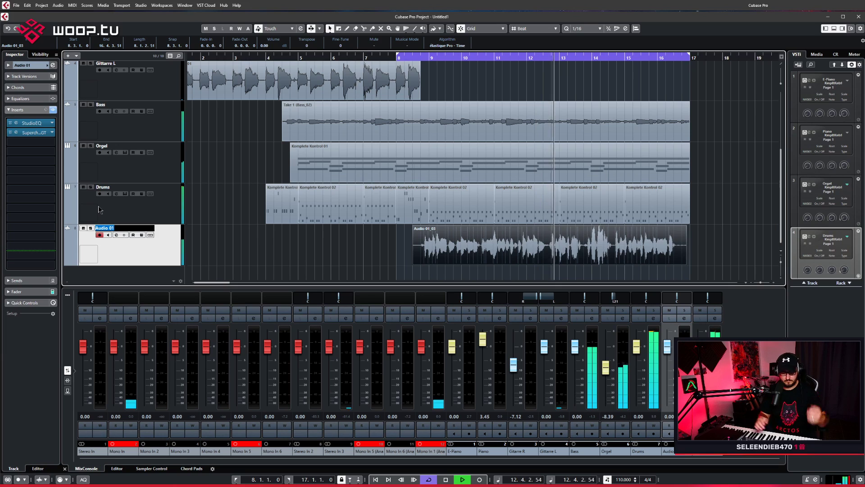
type("V")
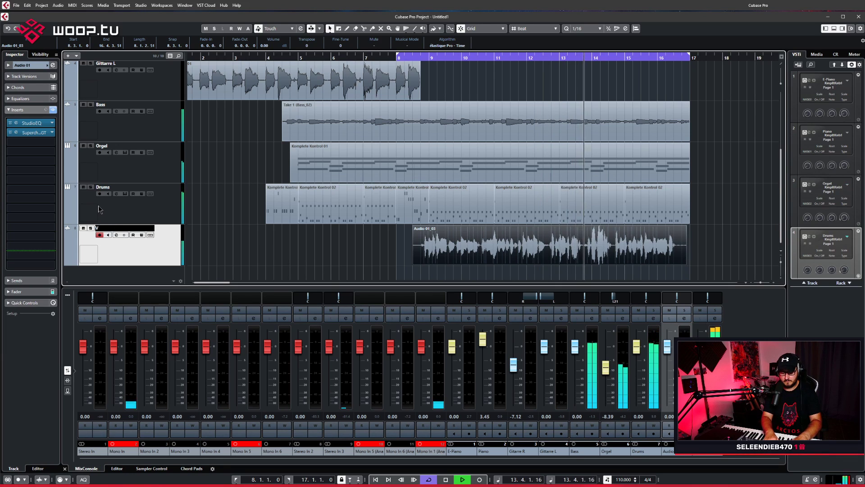
type("Bx 1")
key("Return")
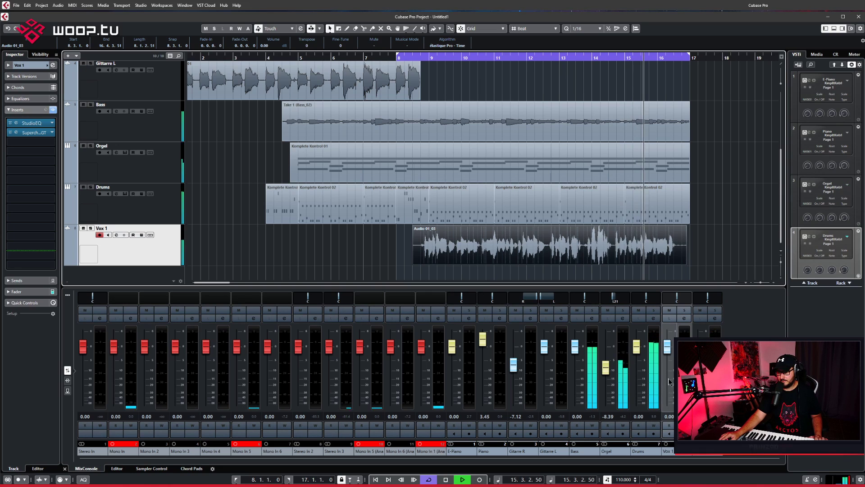
left_click_drag(669, 350, 669, 346)
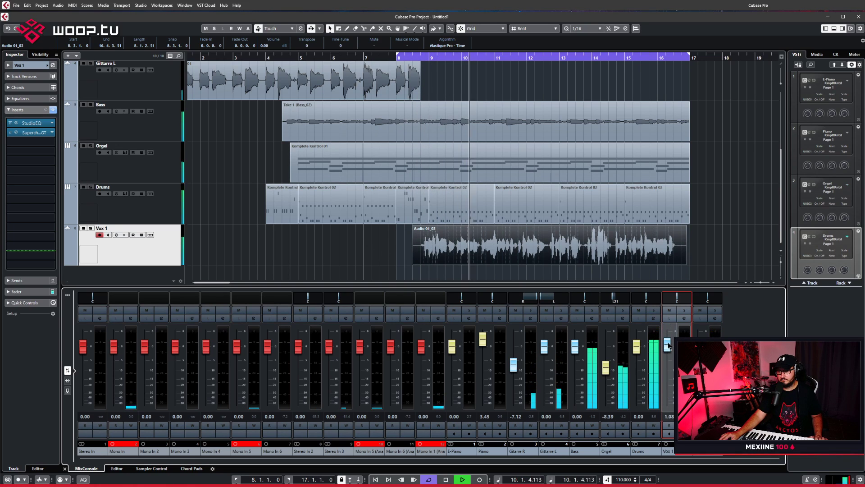
left_click(25, 142)
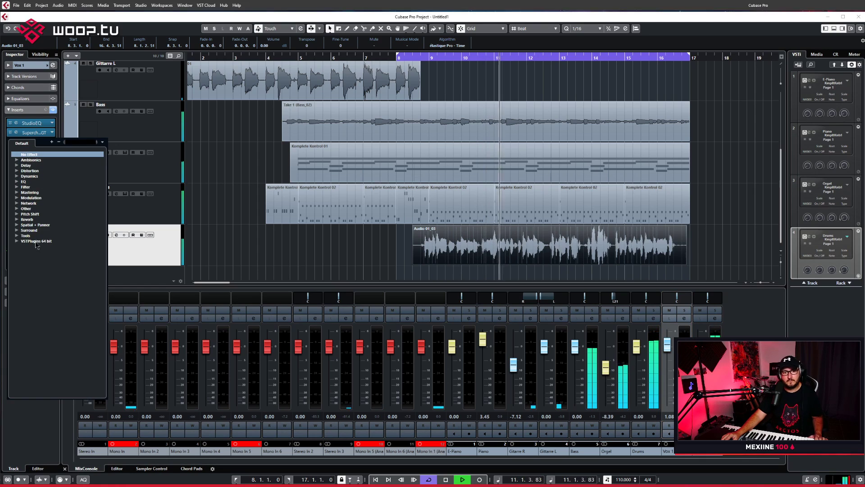
left_click(18, 176)
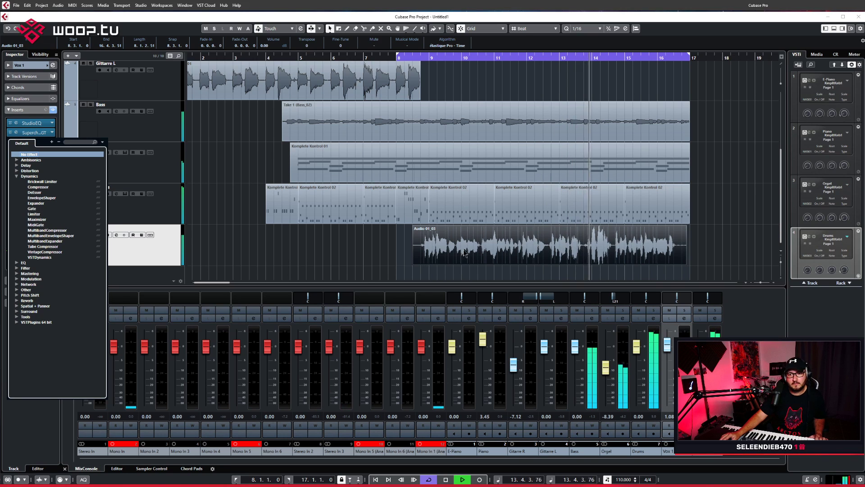
key("Escape")
Show the vocal recording in the sample editor and undo the accidental tempo warp
left_click(117, 468)
left_click_drag(331, 351, 155, 366)
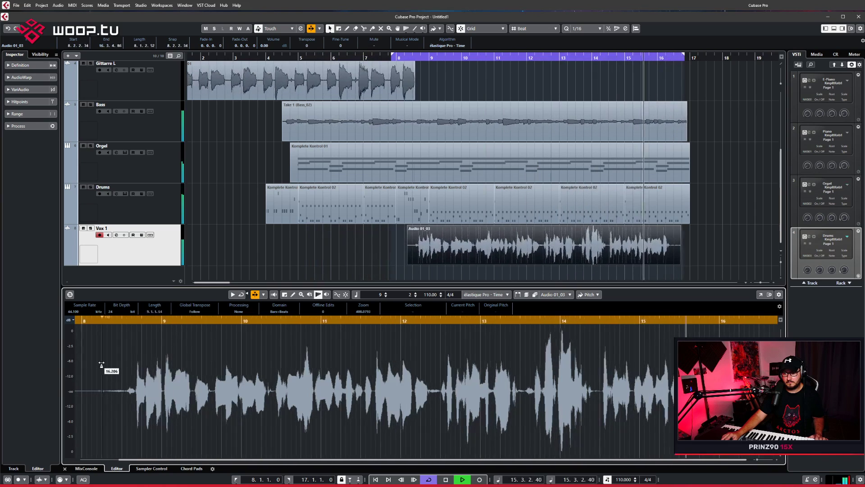
left_click(17, 5)
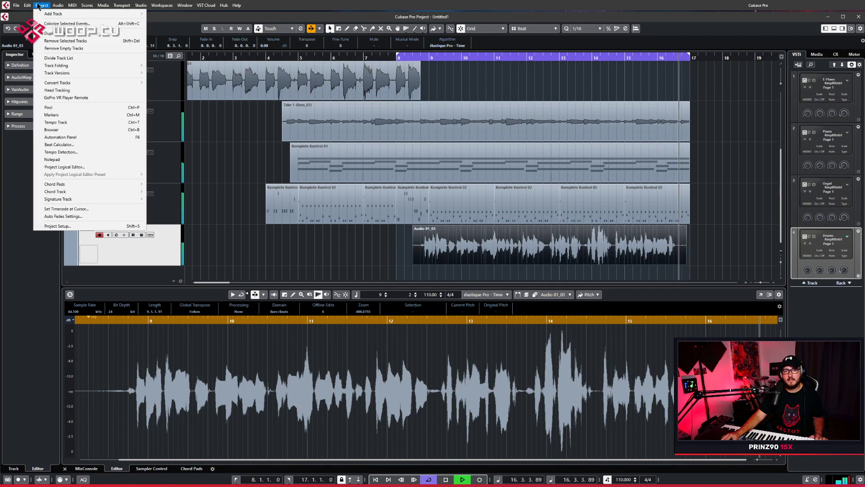
key("Escape")
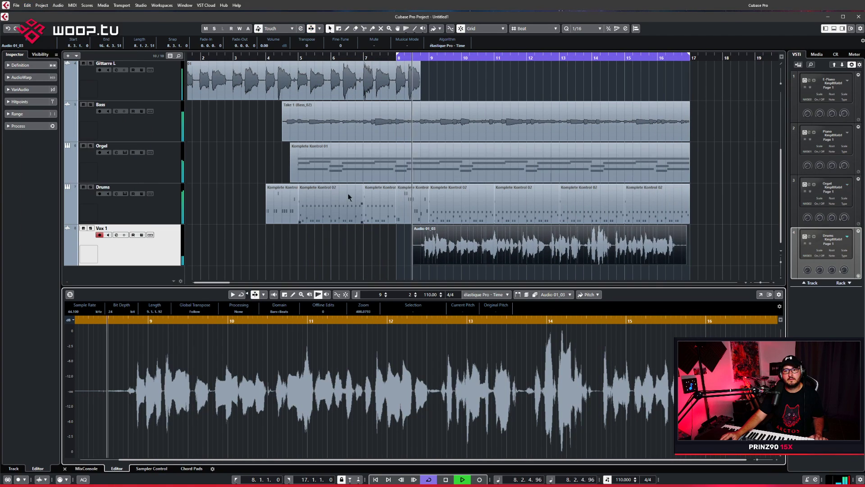
left_click(498, 256)
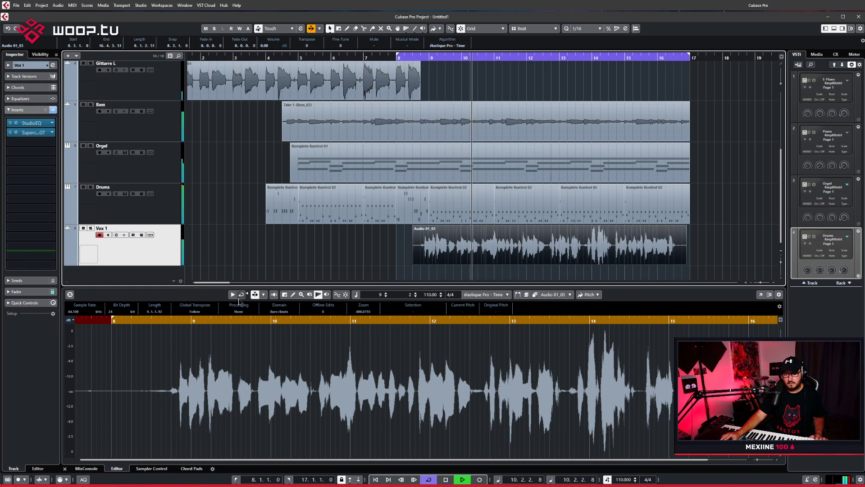
left_click(263, 294)
key("Escape")
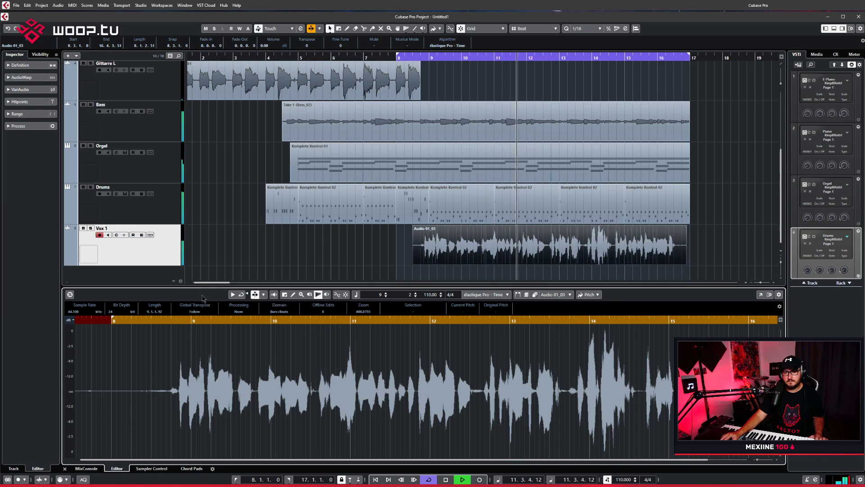
left_click(36, 6)
mouse_move(28, 7)
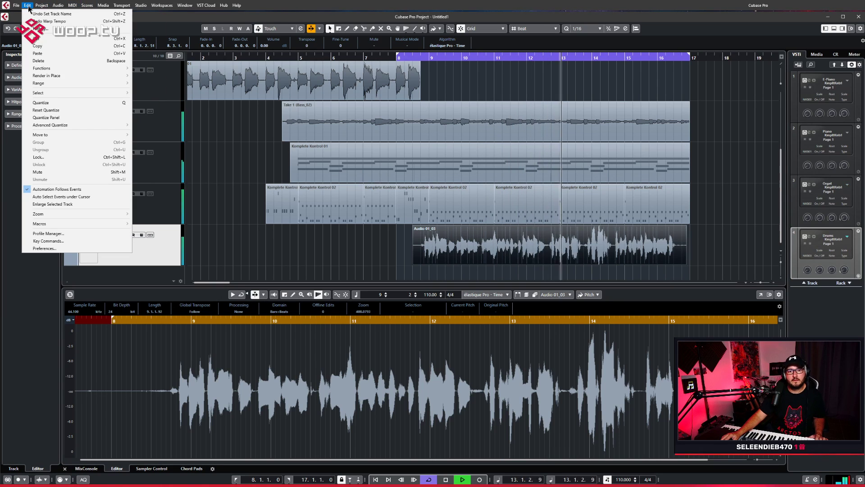
mouse_move(60, 7)
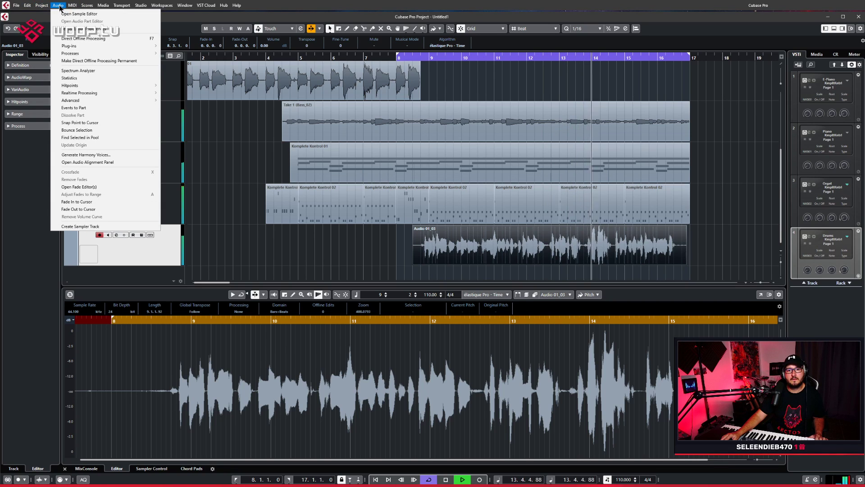
mouse_move(108, 94)
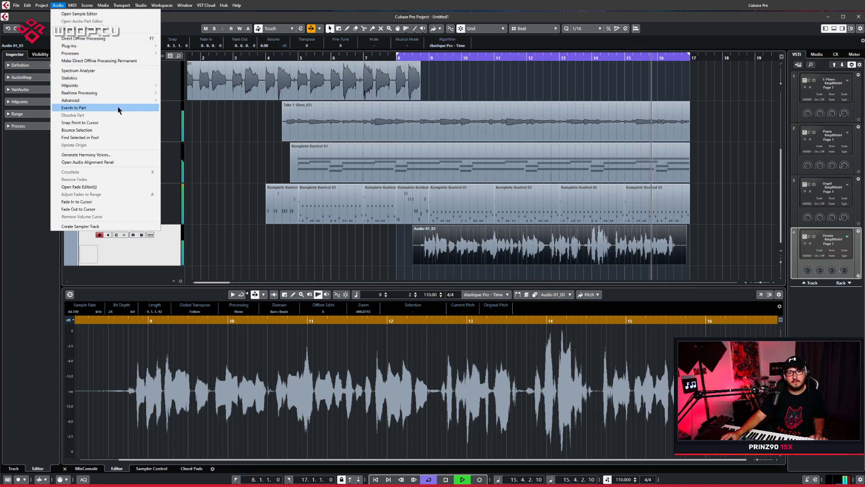
Normalize the vocal clip to 0.00 dB with Direct Offline Processing and close the processing window
left_click(58, 5)
left_click(41, 5)
mouse_move(31, 9)
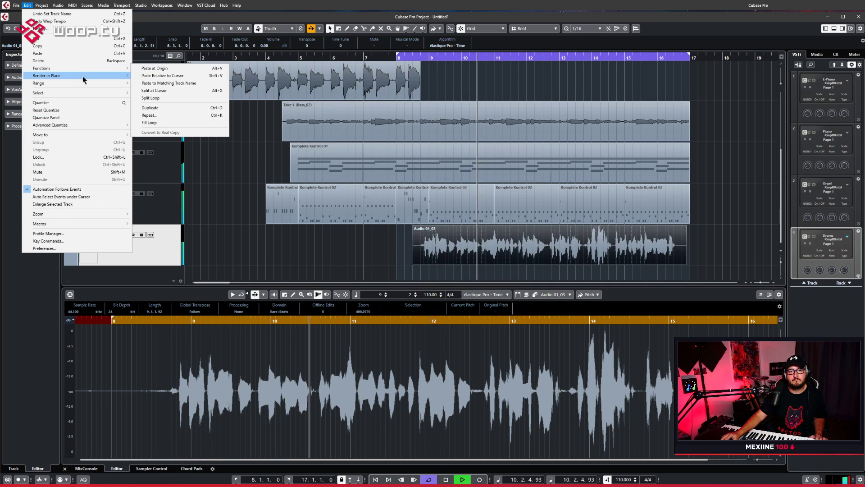
mouse_move(58, 5)
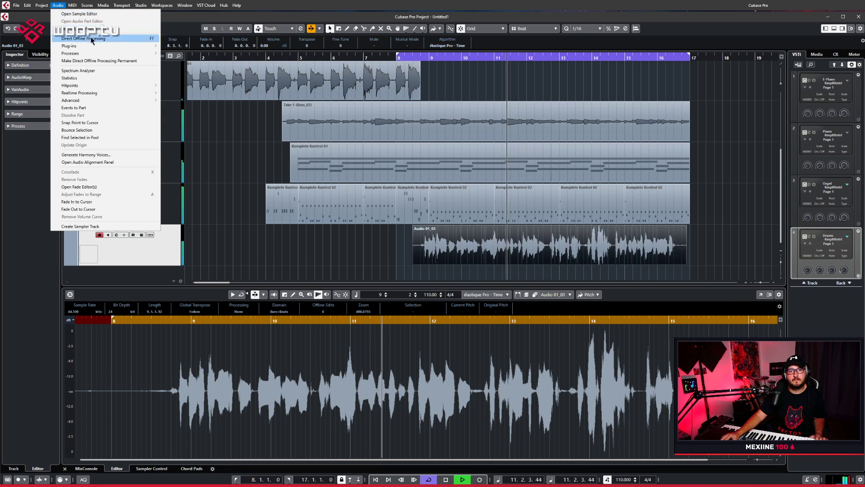
mouse_move(96, 47)
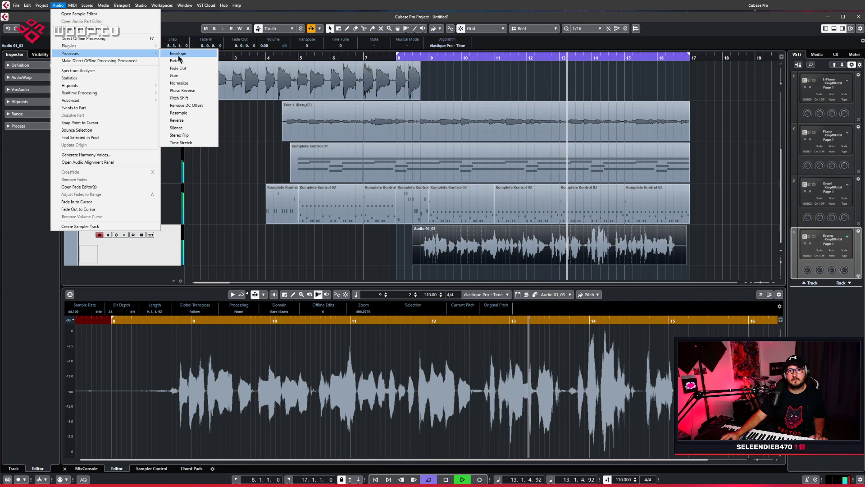
left_click(179, 82)
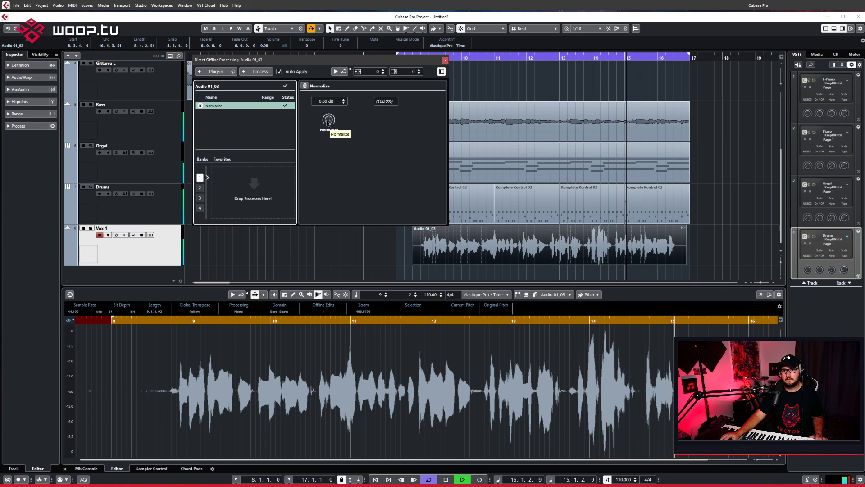
left_click(344, 101)
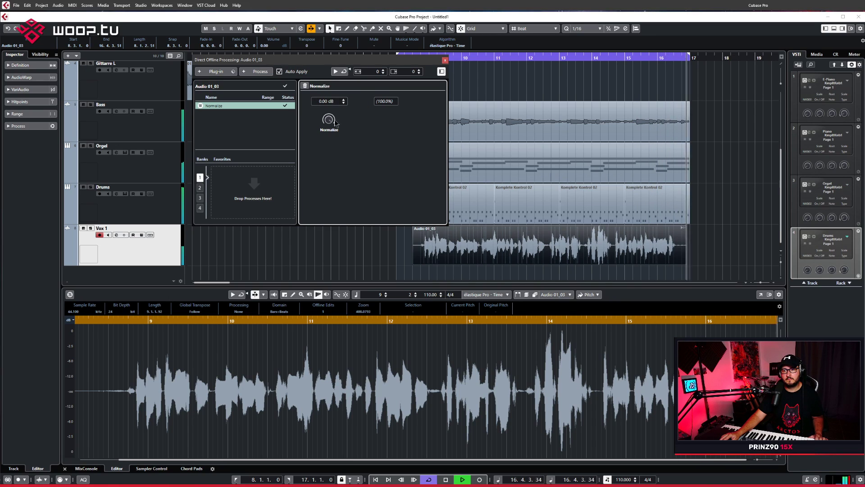
left_click(445, 61)
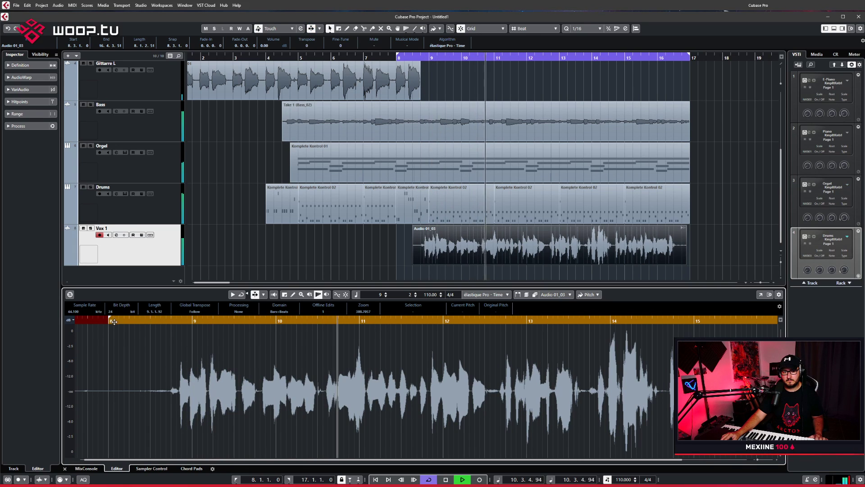
Switch the sample editor to range selection and mark the vocal waveform from just before bar 9 to near the end of bar 16
left_click_drag(173, 321, 110, 321)
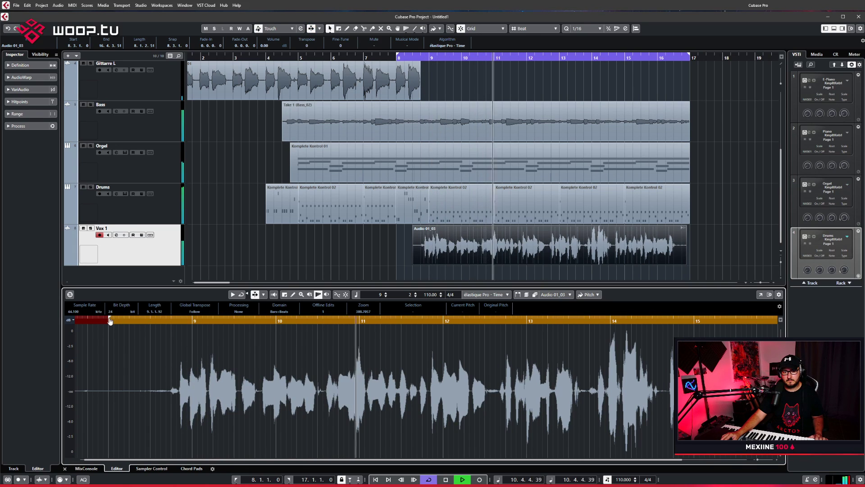
left_click(294, 295)
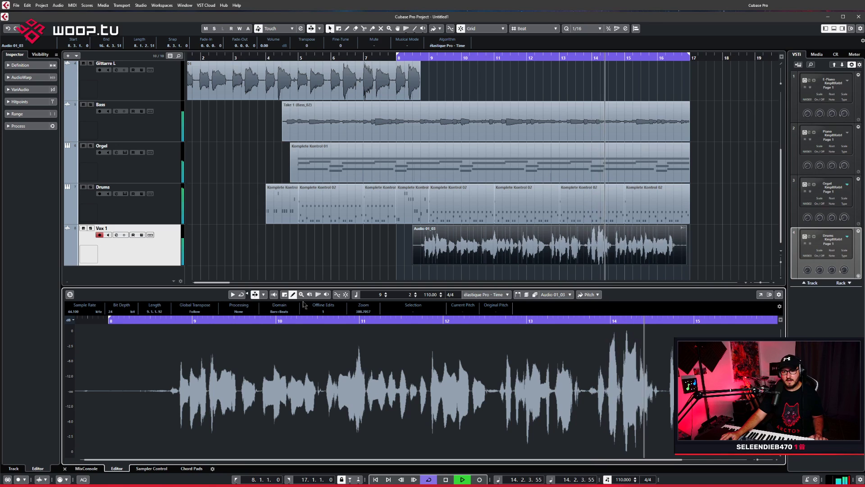
left_click(284, 295)
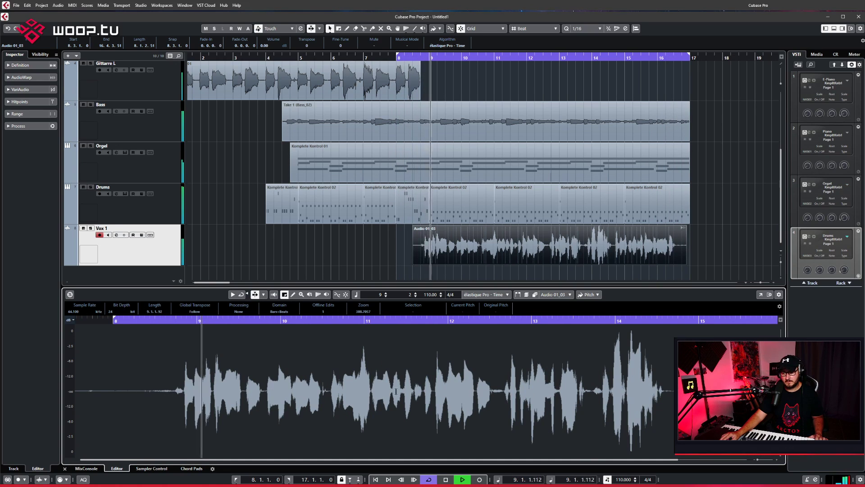
left_click(473, 253)
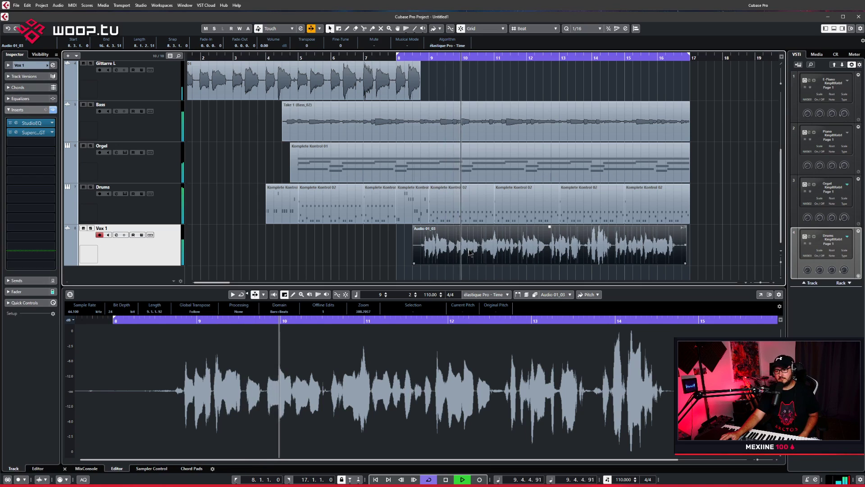
double_click(432, 247)
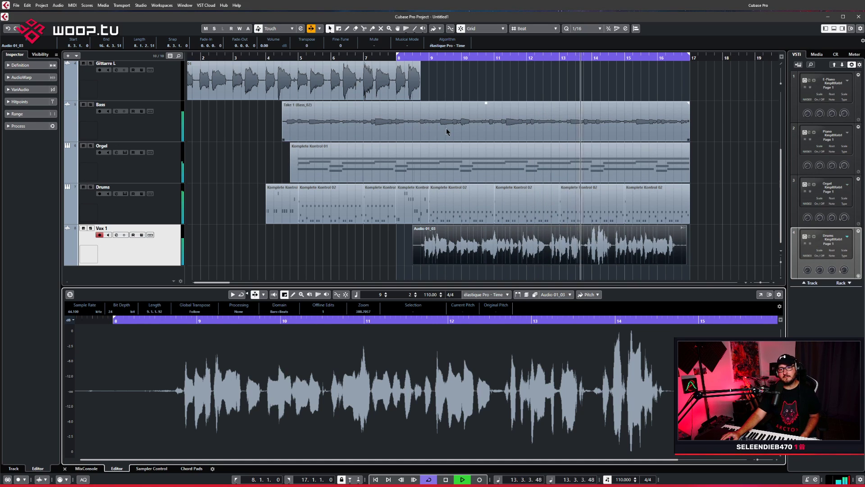
left_click(330, 28)
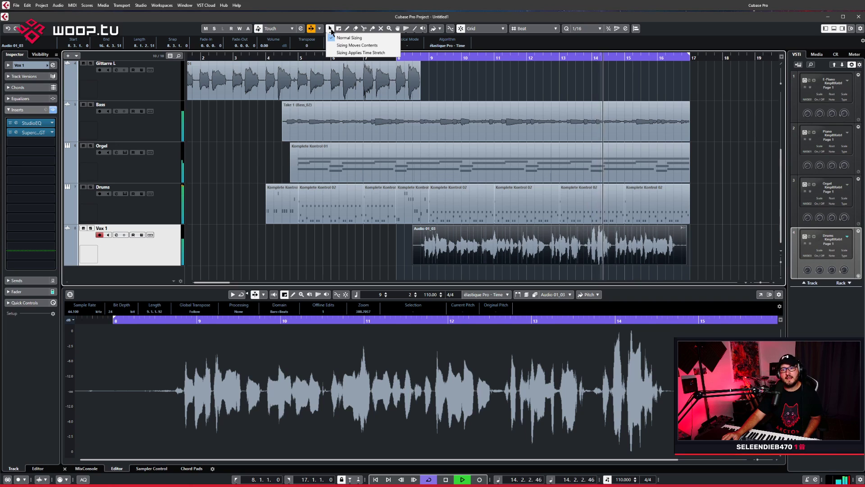
left_click(478, 194)
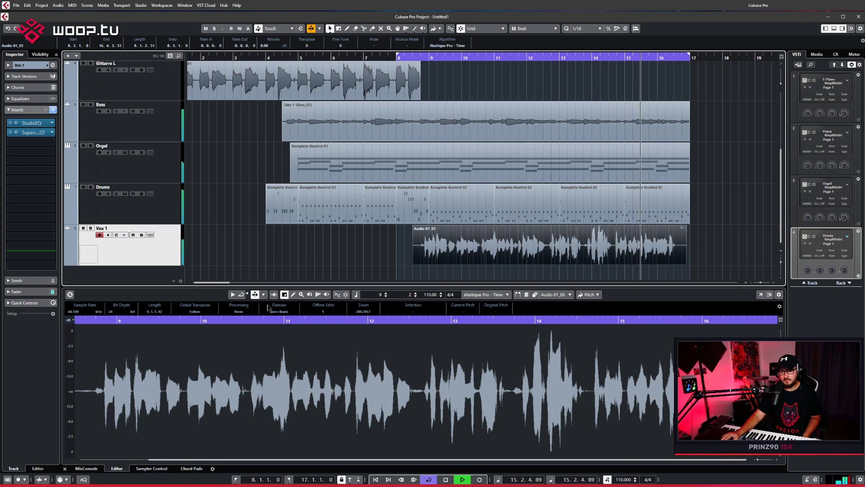
left_click_drag(95, 332, 764, 337)
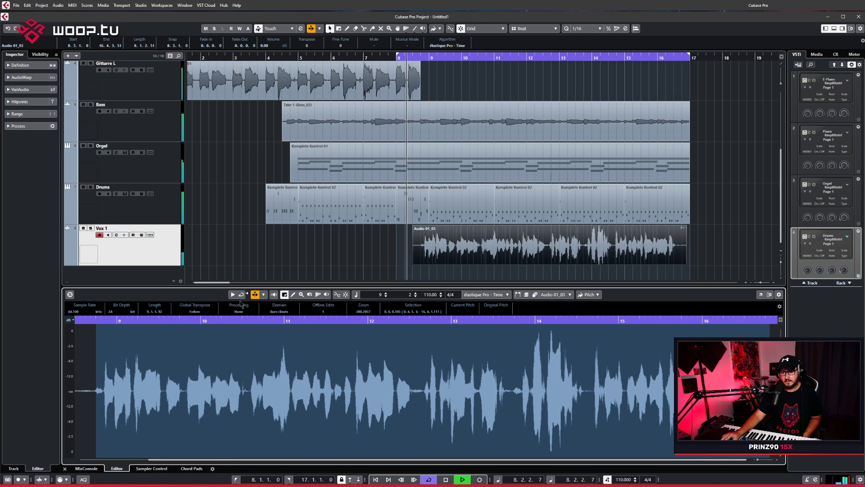
Set the vocal clip's time-stretch algorithm to Standard - Vocals
left_click(509, 298)
mouse_move(494, 311)
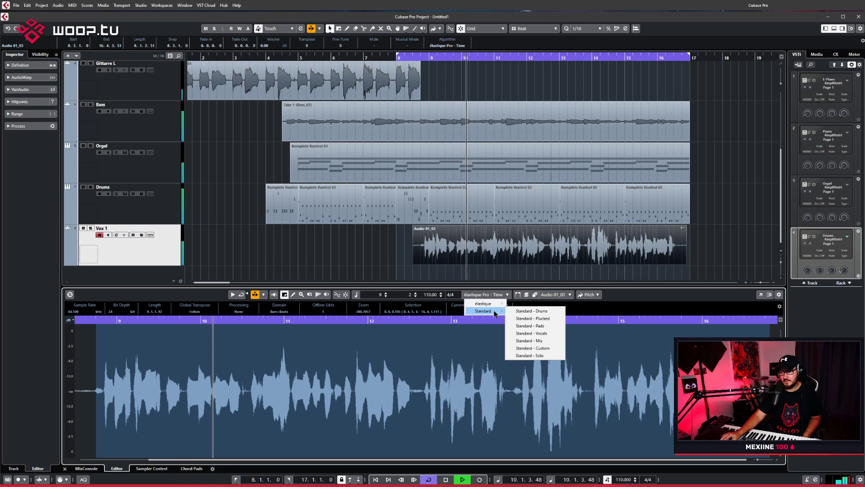
left_click(531, 333)
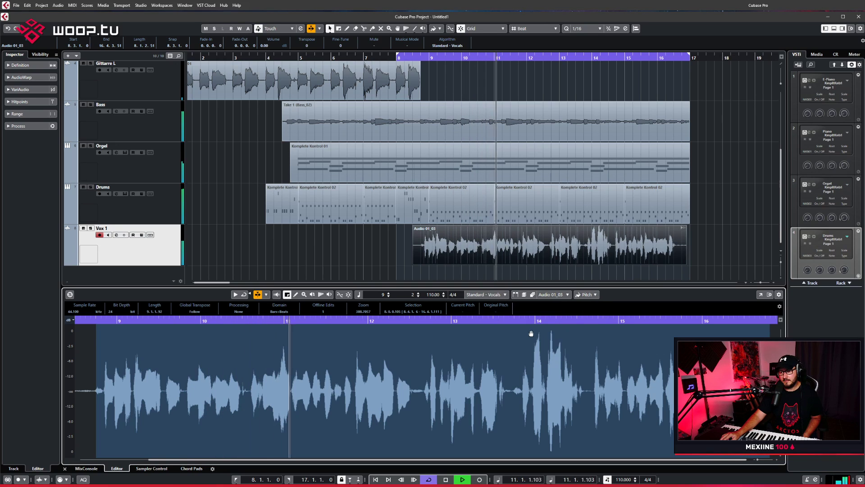
left_click(779, 297)
Apply a second Normalize process to the marked vocal range, try its level at -21.50 dB and return it to 0.00 dB
left_click(59, 6)
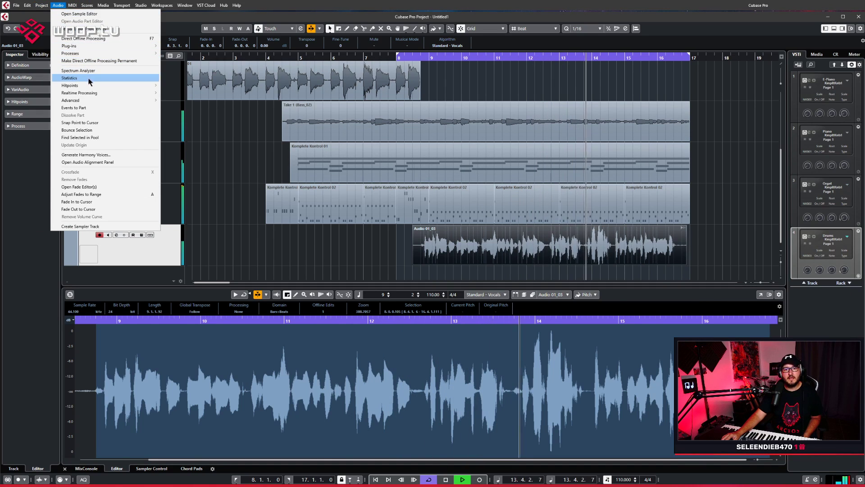
mouse_move(96, 100)
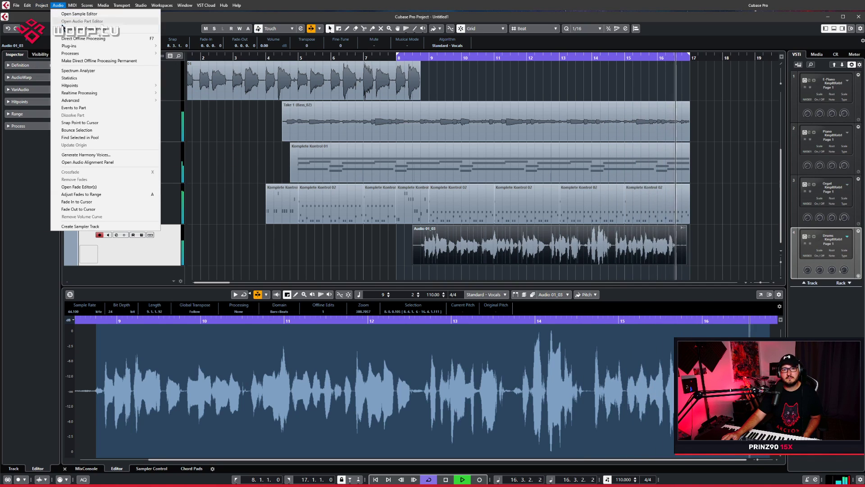
mouse_move(125, 54)
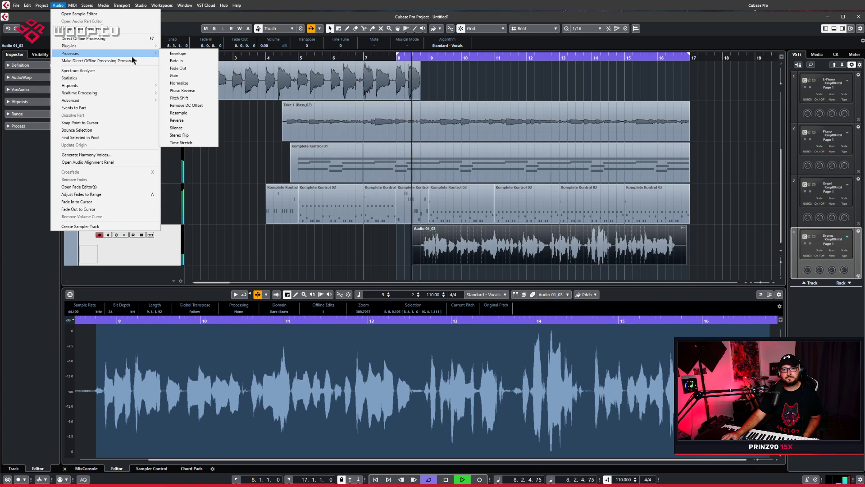
left_click(197, 84)
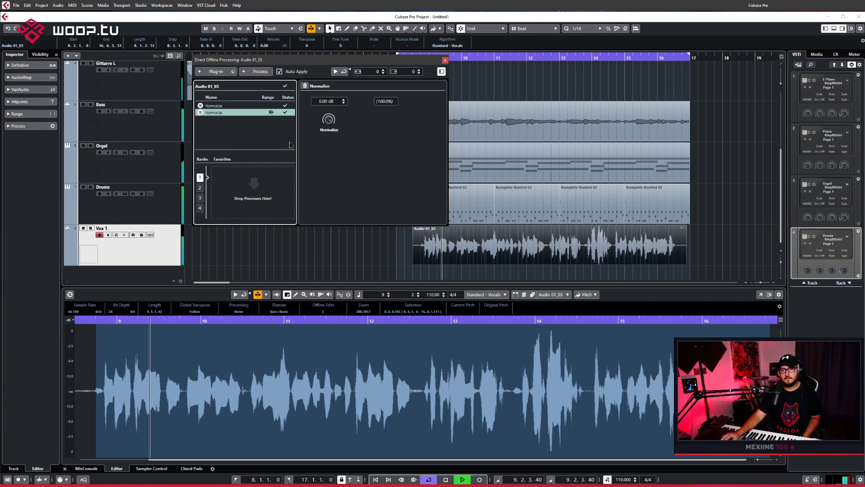
left_click(228, 107)
left_click(230, 114)
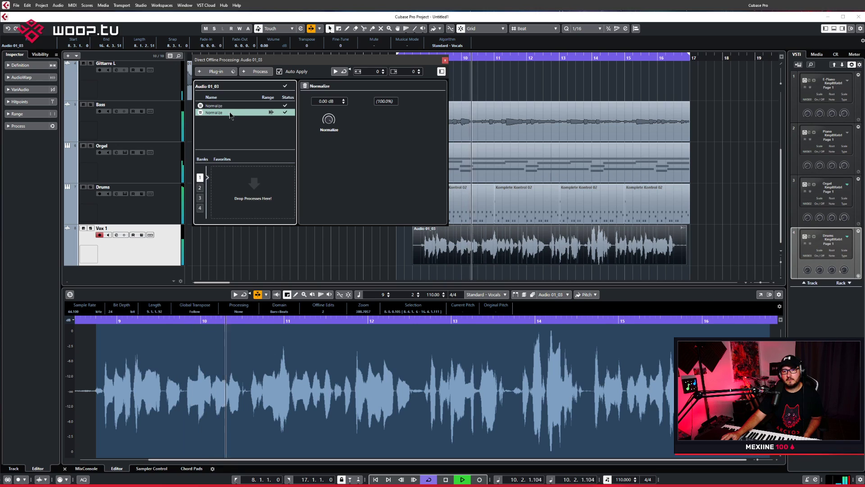
left_click(336, 112)
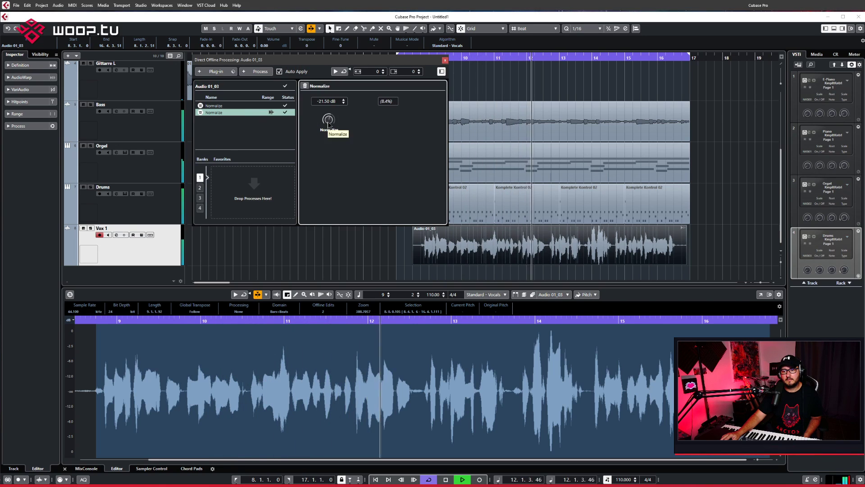
left_click_drag(336, 113, 337, 56)
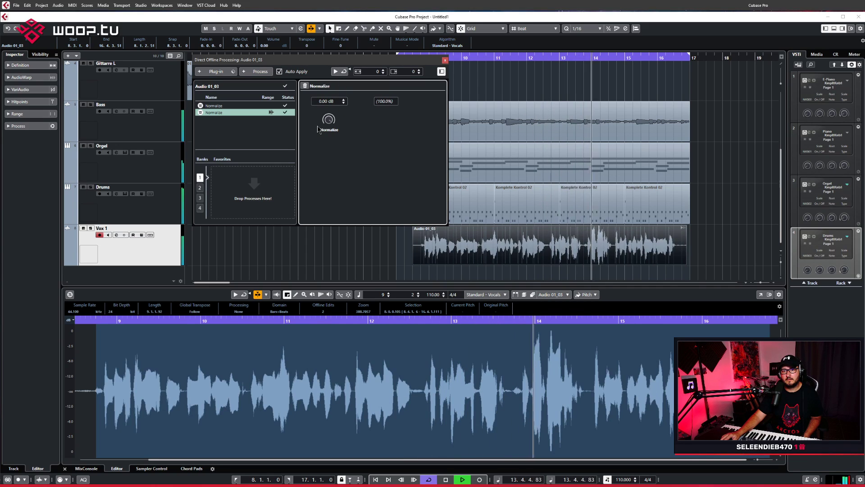
Delete the second Normalize process from the vocal clip's offline processing list and close the window
left_click(233, 114)
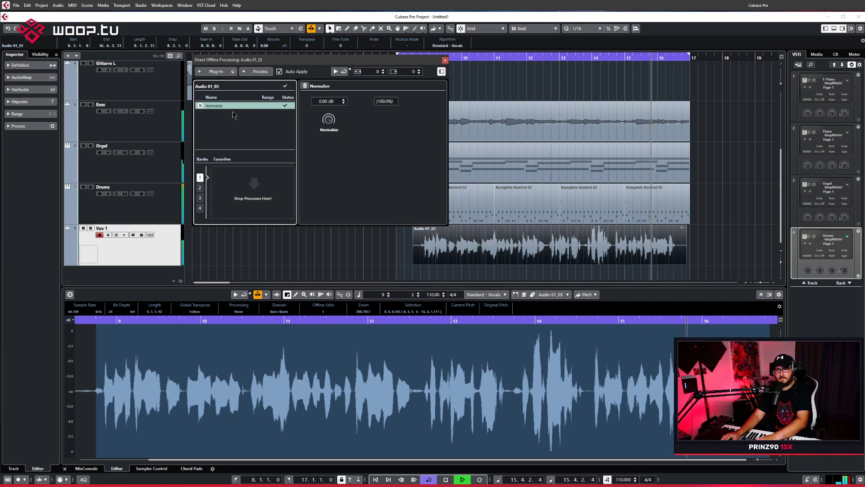
key("Delete")
left_click(444, 61)
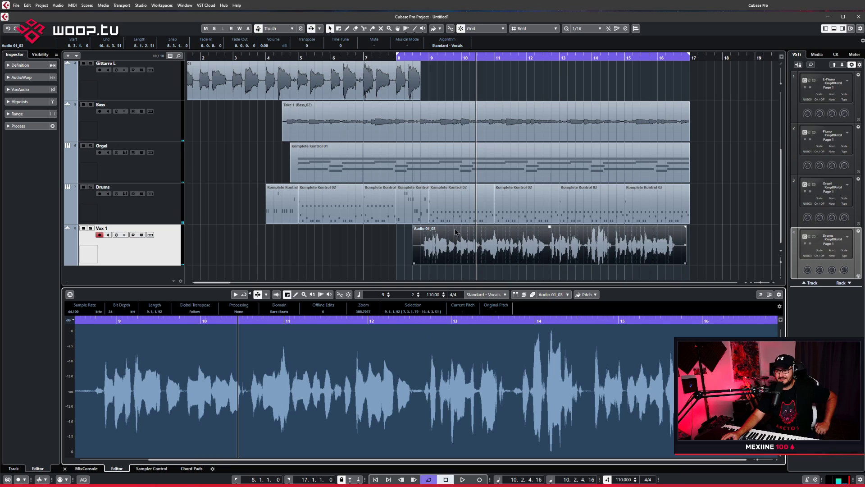
Select the vocal clip in the arrangement and try to raise its volume handle
left_click(569, 252)
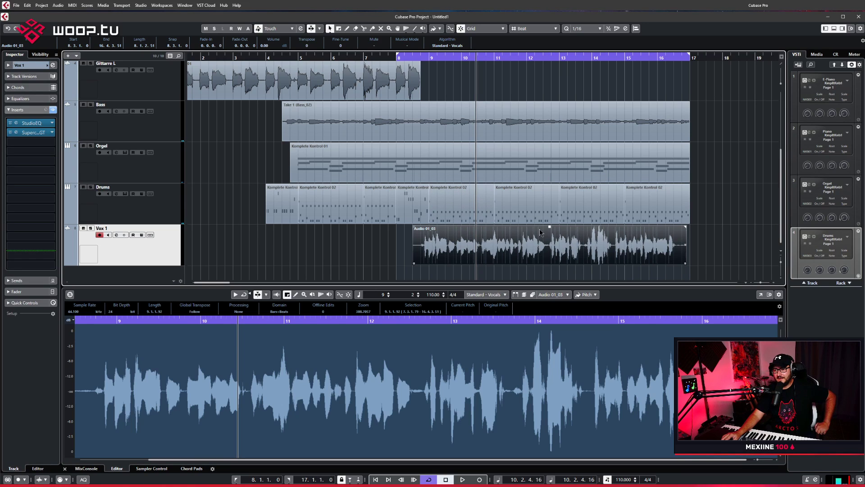
left_click_drag(548, 227, 548, 220)
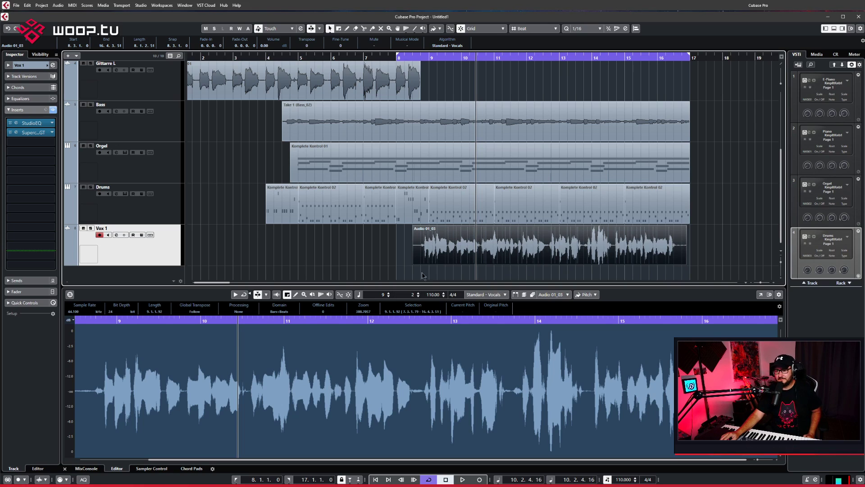
Play the song from bar 8 and replace Supercharger GT on Vox 1 with Solid Dynamics, discarding the old plug-in's changes
left_click(412, 55)
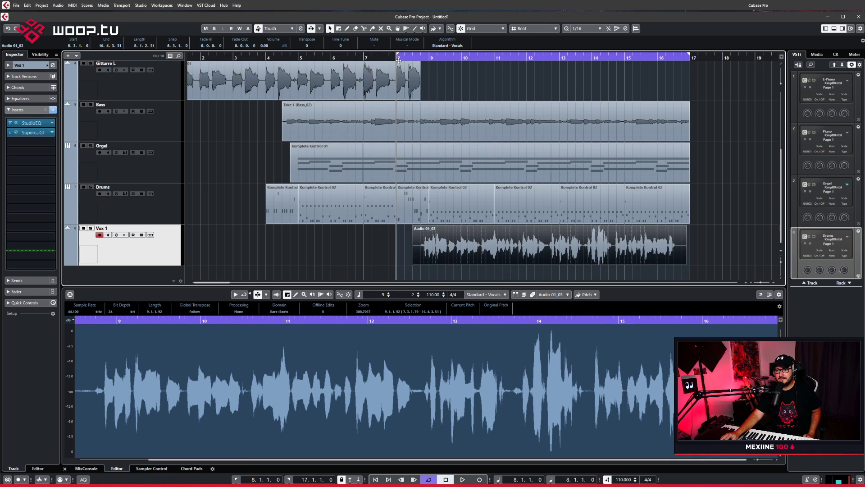
left_click(460, 479)
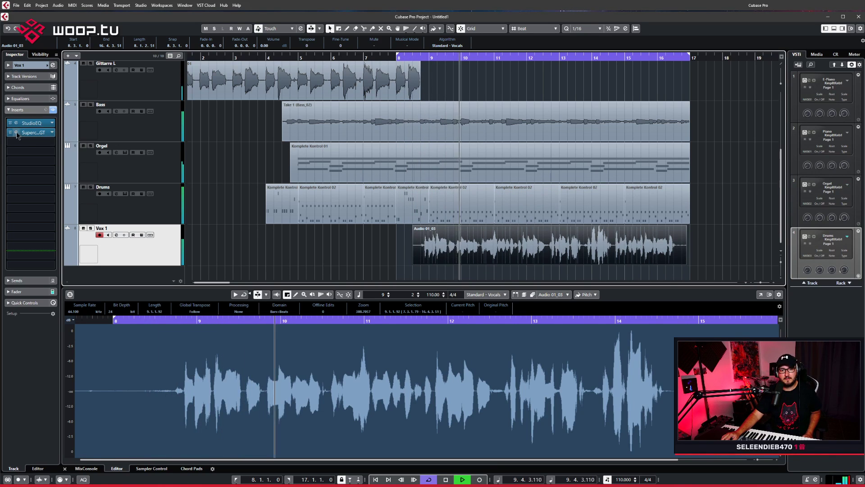
left_click(52, 133)
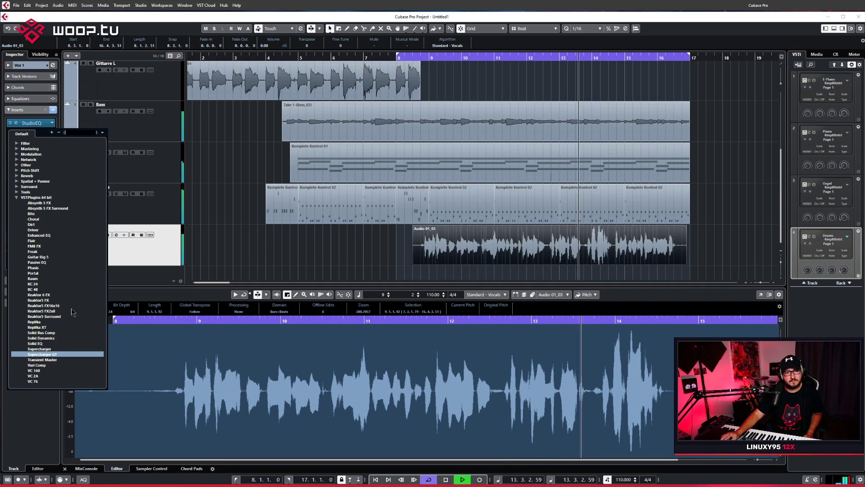
left_click(42, 338)
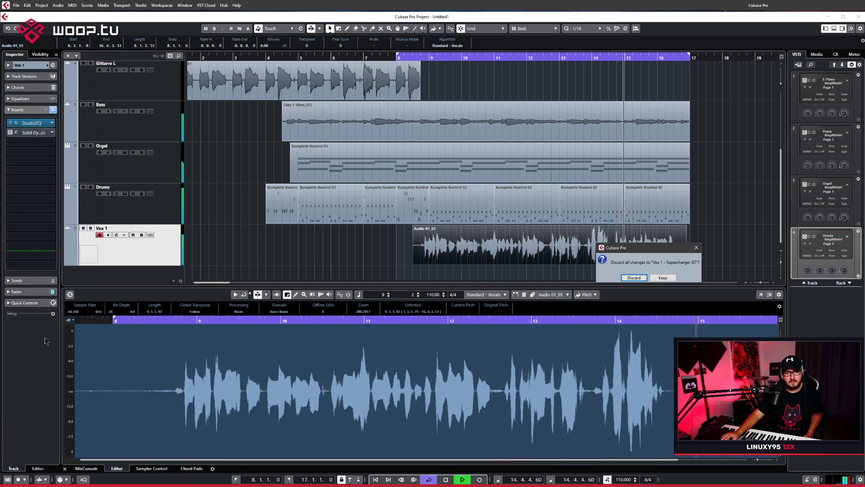
left_click(633, 277)
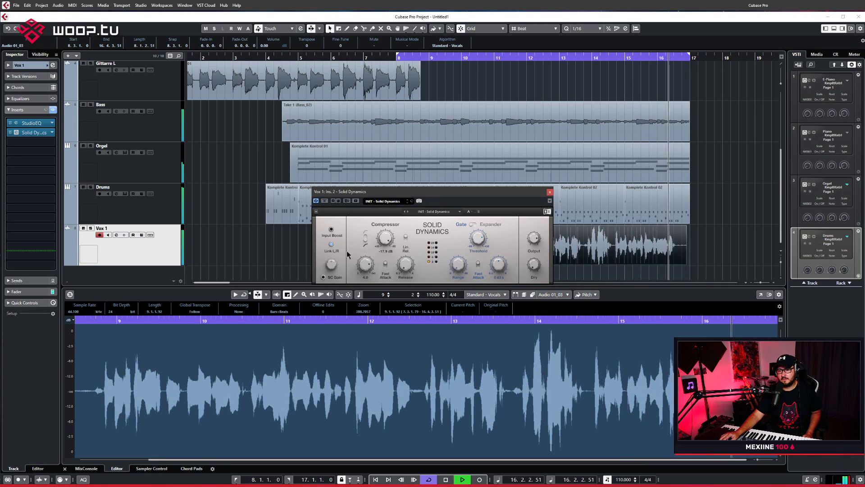
Load the Vocal preset in Solid Dynamics, switch to the Vocal Parallel preset and close the plug-in window
left_click(406, 212)
left_click(406, 212)
left_click(406, 212)
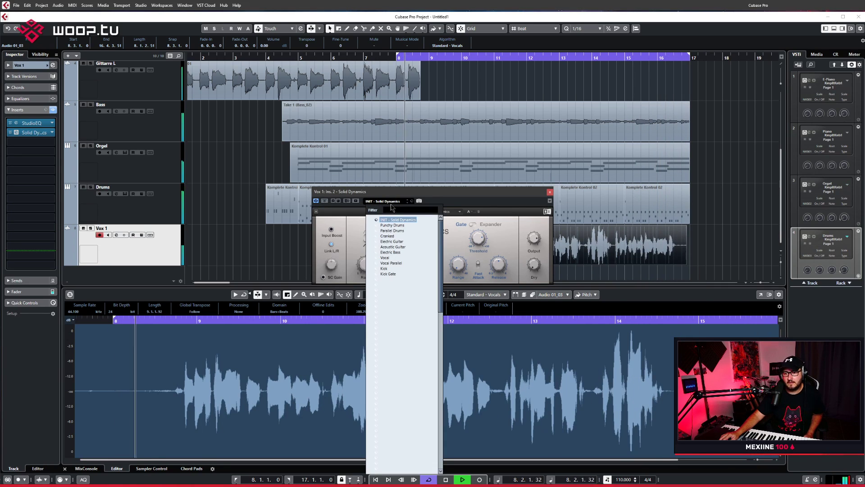
left_click(382, 258)
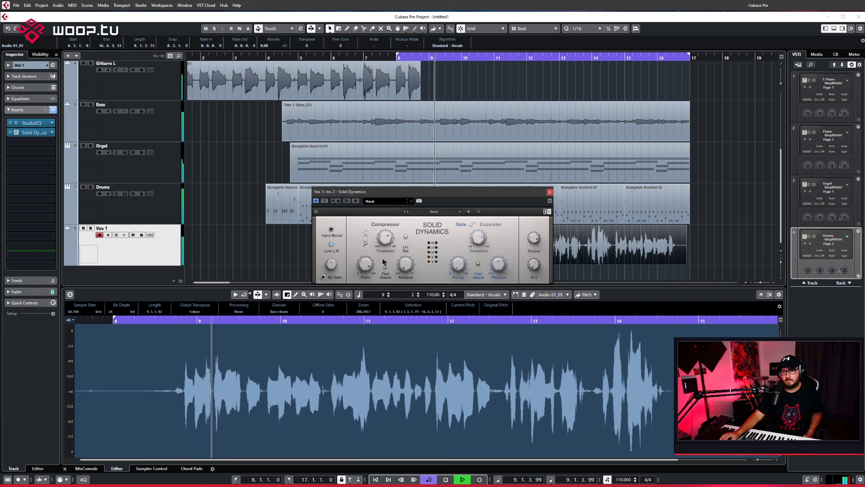
left_click(383, 201)
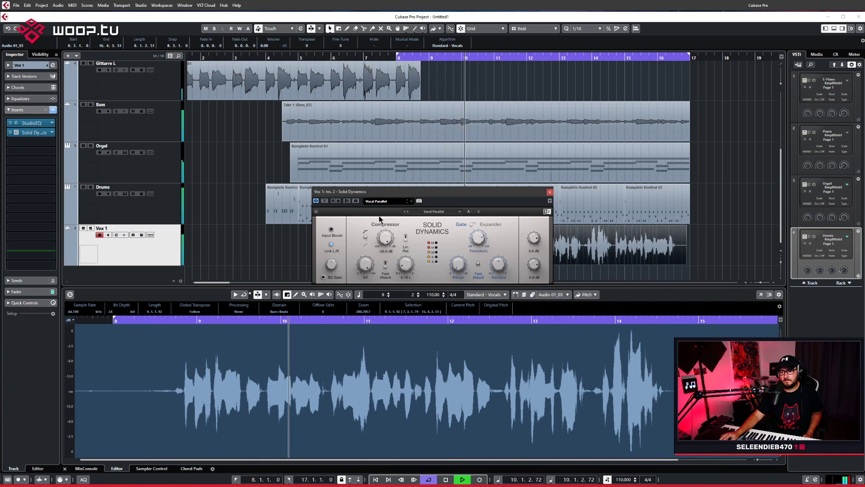
left_click(391, 263)
left_click(550, 192)
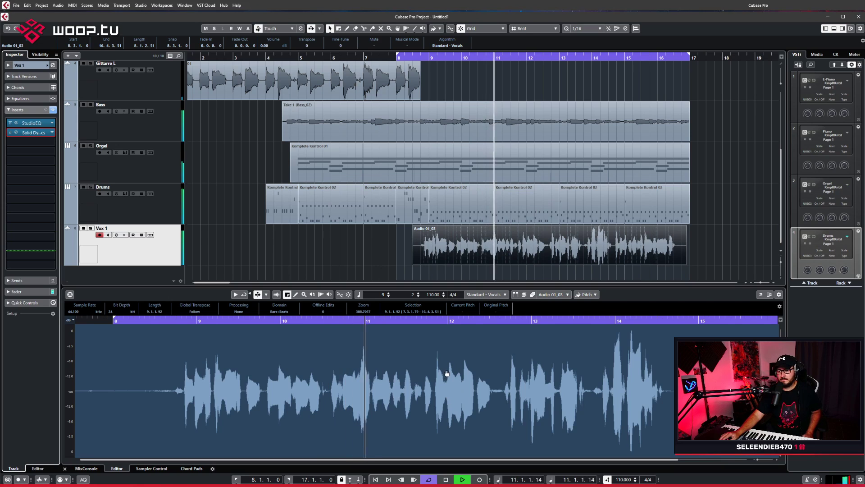
Add REVerence as the third insert on Vox 1 and set its LA Studio reverb to 10 % time scaling and 3.7 dB output
left_click(34, 141)
left_click(16, 241)
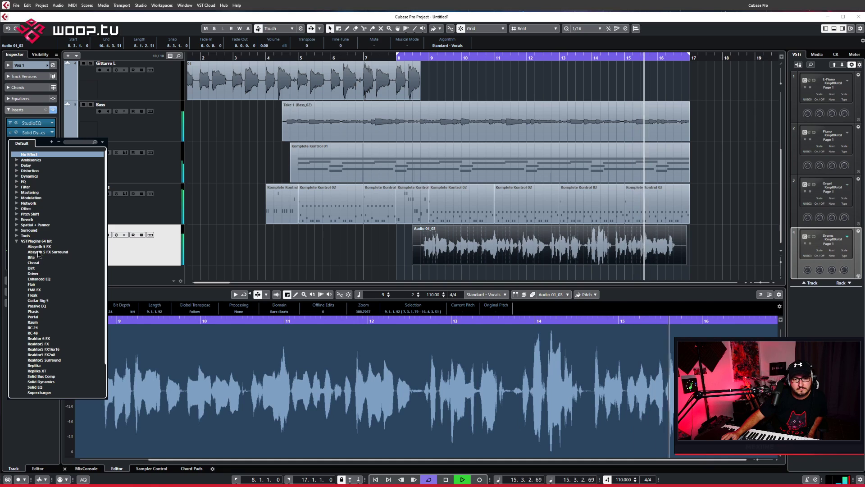
left_click(17, 241)
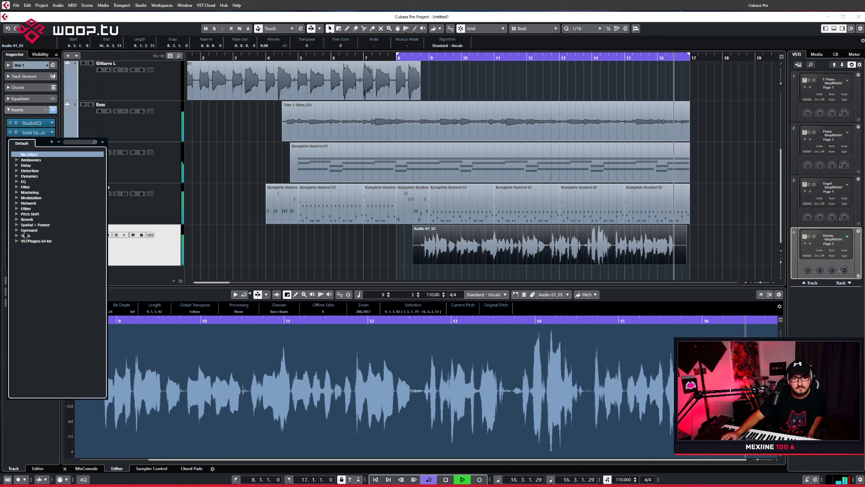
left_click(17, 219)
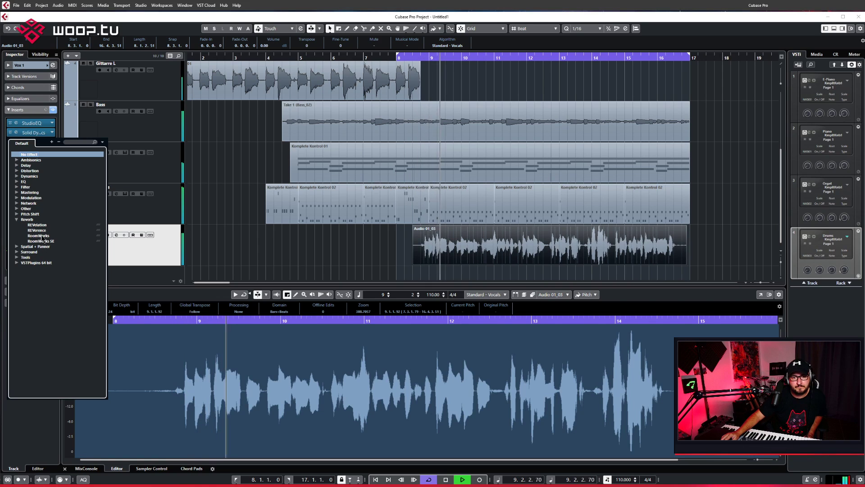
left_click(38, 230)
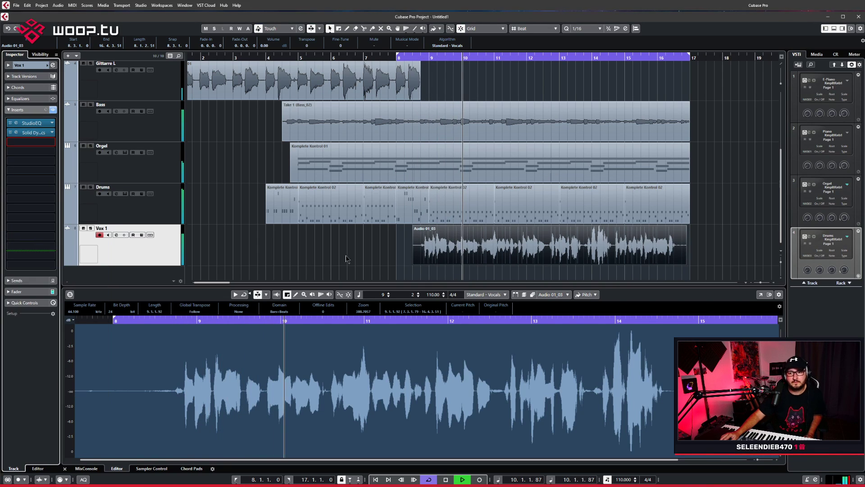
left_click_drag(385, 209, 456, 110)
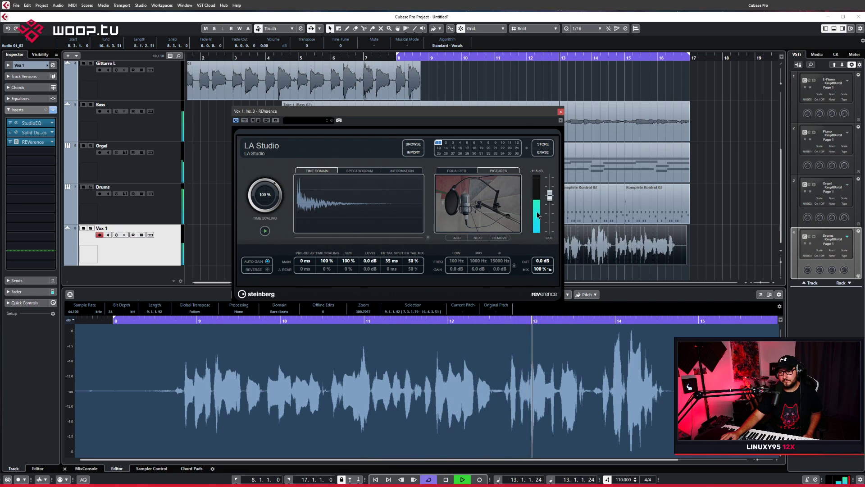
left_click_drag(551, 196, 551, 193)
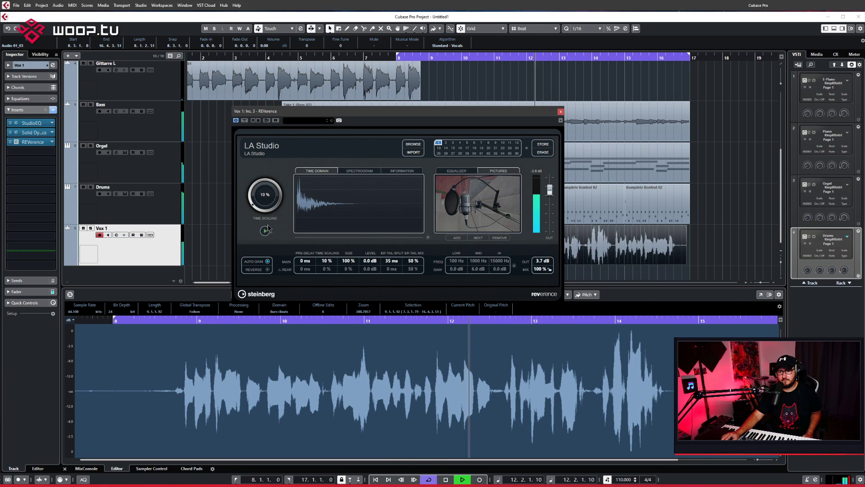
Load the Catacombe preset in REVerence, browse further reverb presets and close the plug-in window
left_click(289, 148)
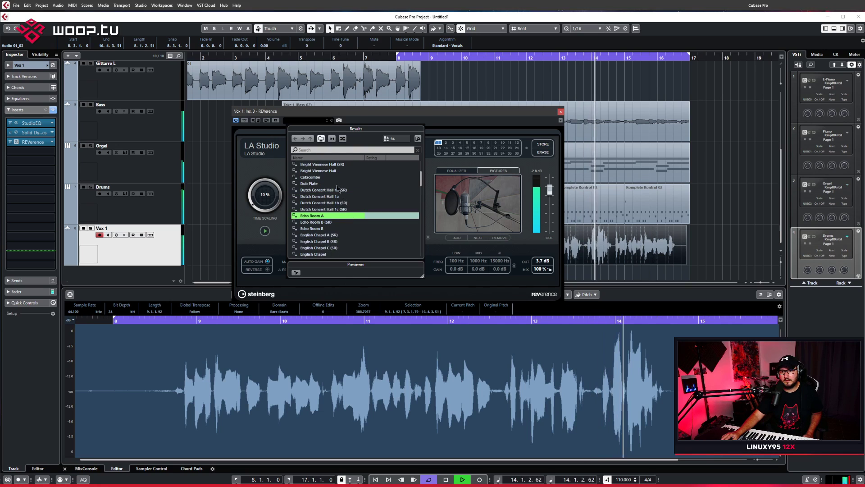
double_click(316, 177)
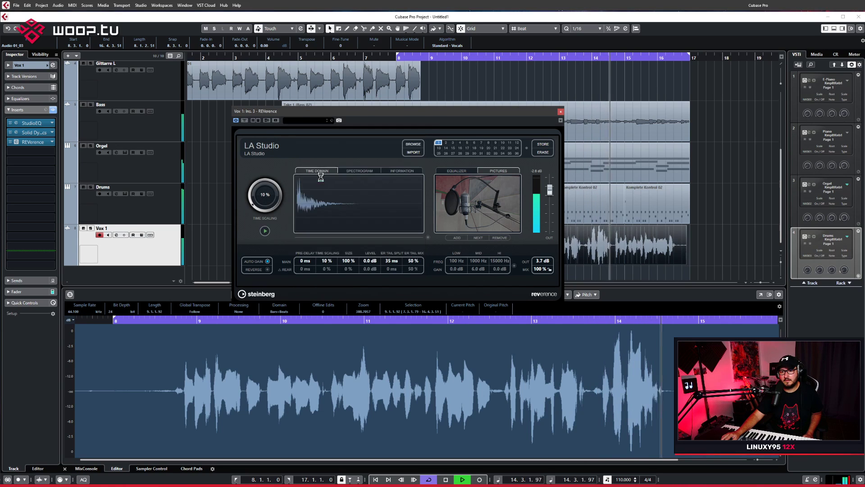
left_click(314, 122)
scroll(401, 203, "down", 10)
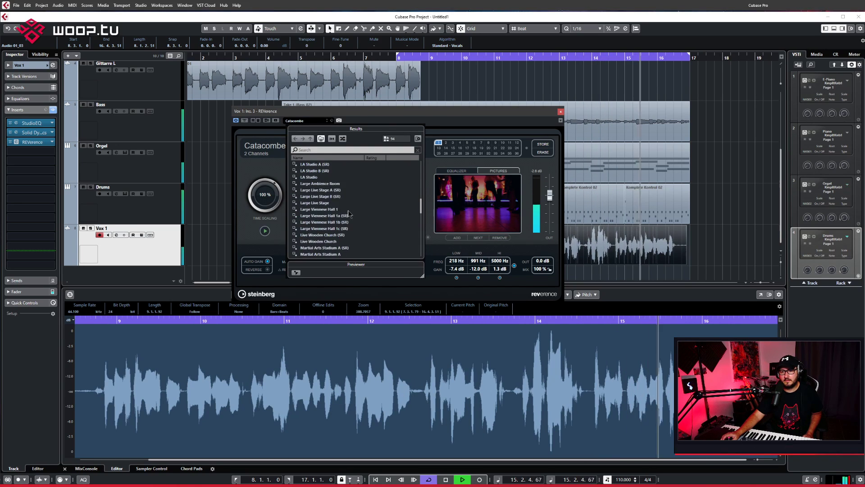
left_click(560, 113)
left_click(560, 112)
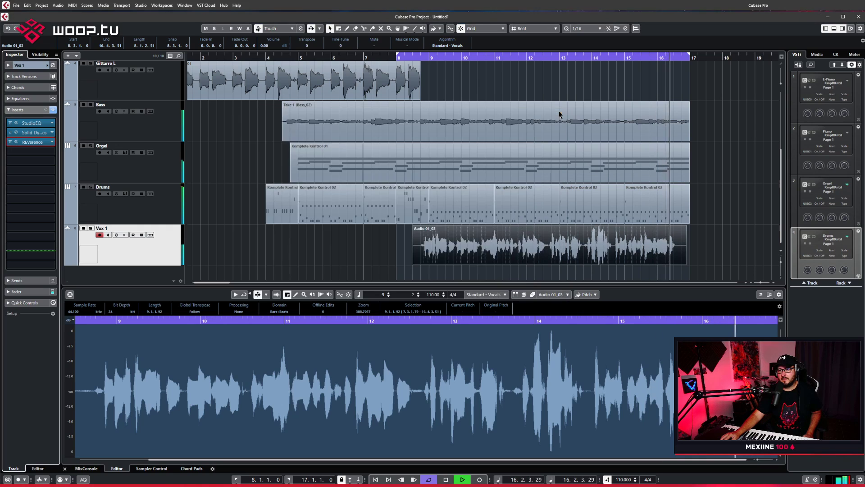
Remove REVerence from the third insert slot of Vox 1, discarding its changes
left_click(52, 142)
left_click(33, 144)
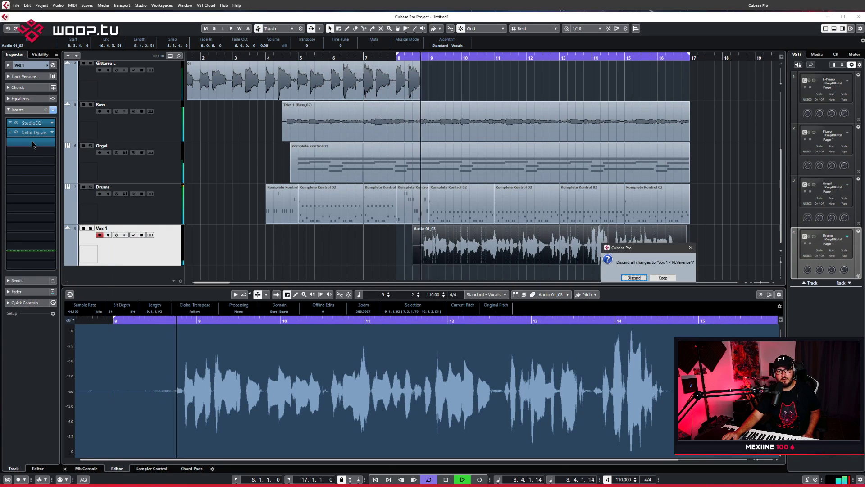
key("Return")
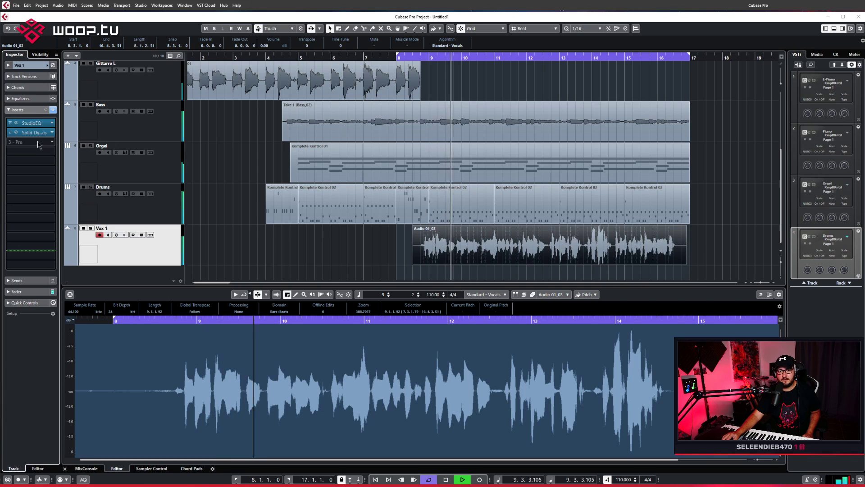
Add the VC 160 compressor from the VSTPlugins 64 bit effects as the third insert on Vox 1
left_click(38, 143)
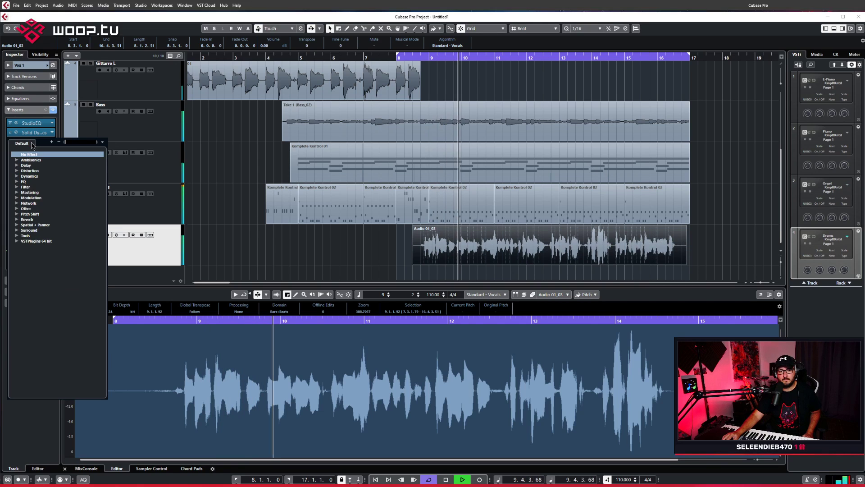
left_click(17, 226)
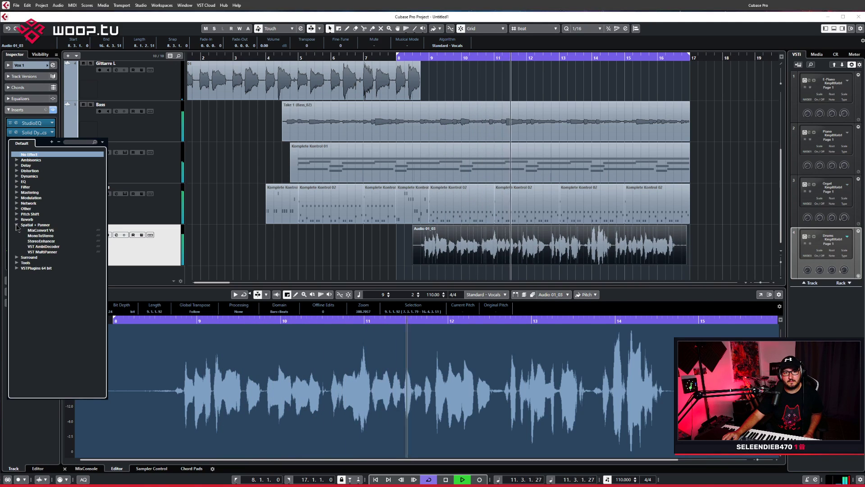
left_click(17, 268)
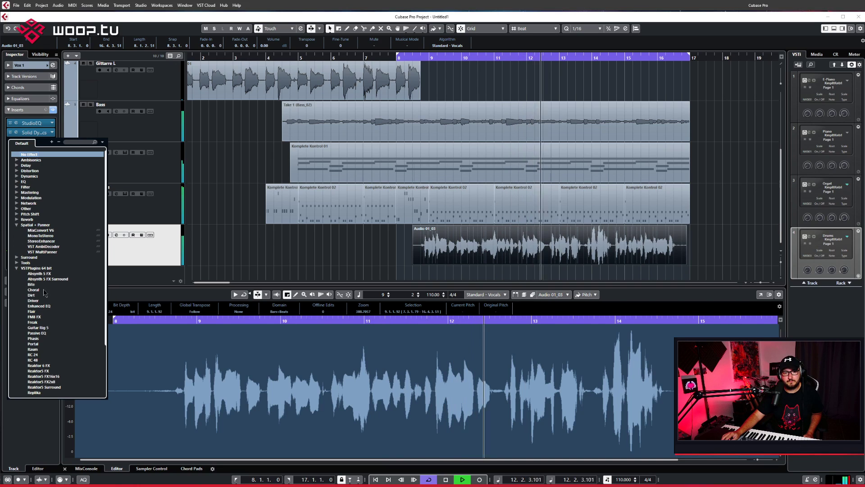
scroll(57, 316, "down", 3)
scroll(57, 316, "down", 1)
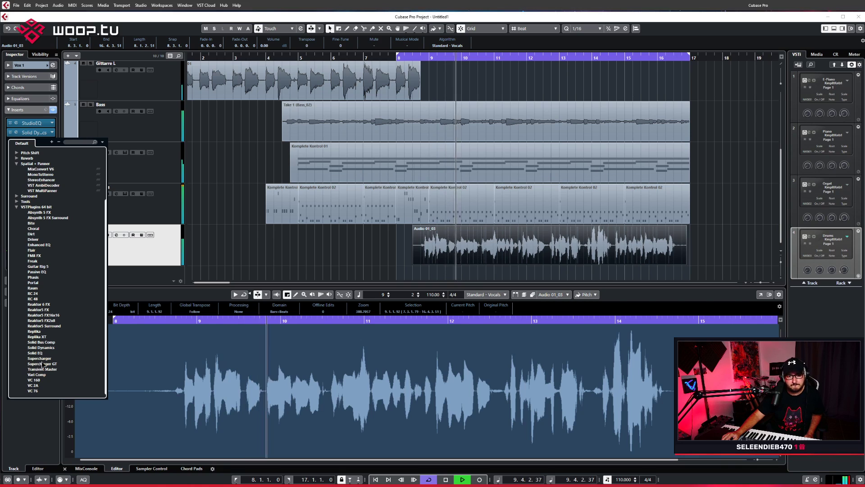
left_click(35, 381)
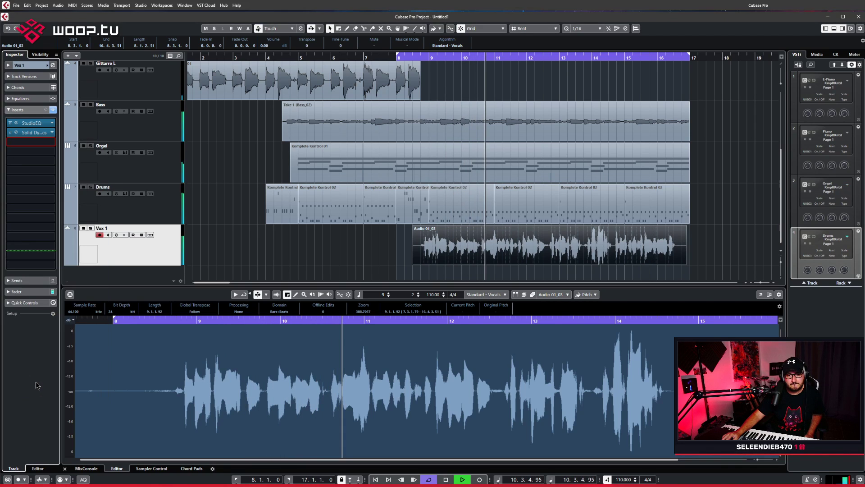
Load the Vocal preset in the VC 160 compressor and close its window
left_click_drag(619, 229, 441, 281)
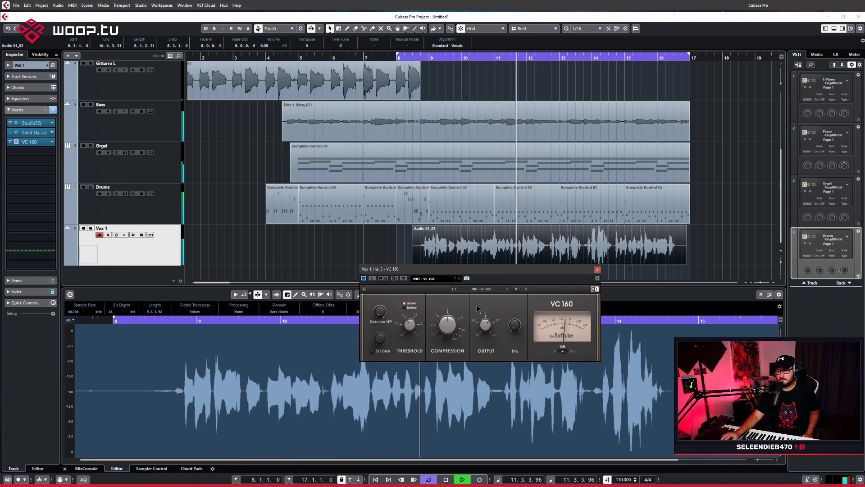
left_click(440, 279)
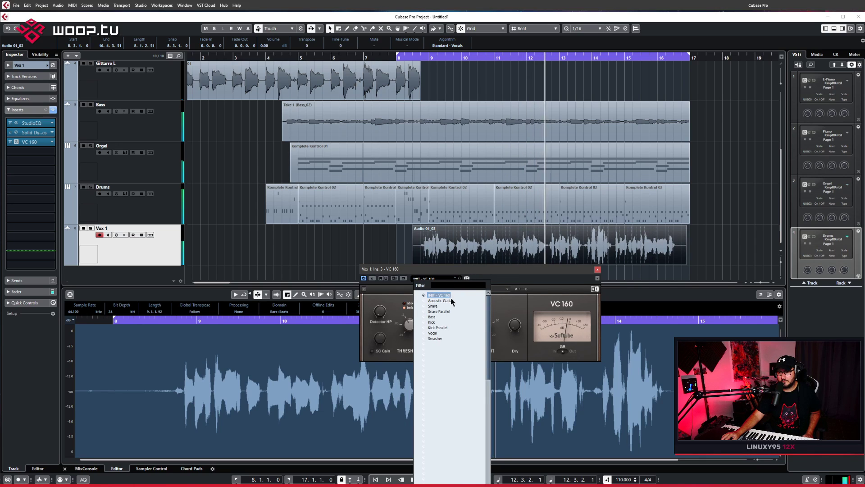
left_click(435, 334)
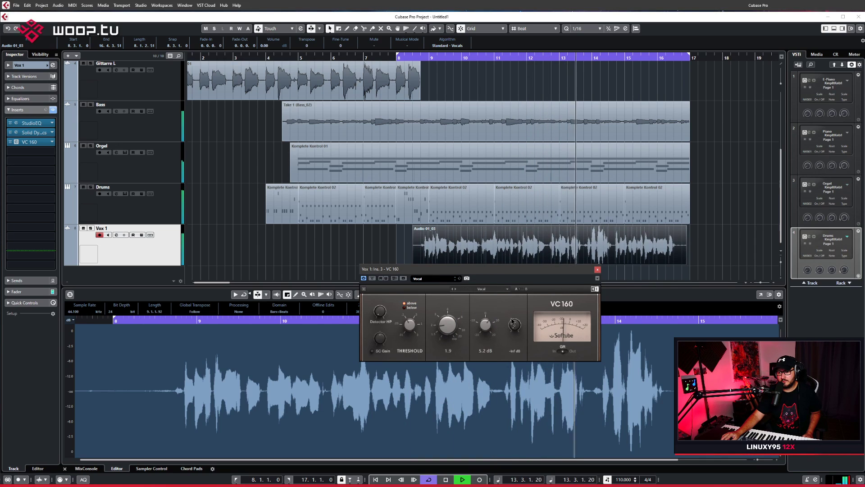
left_click(596, 270)
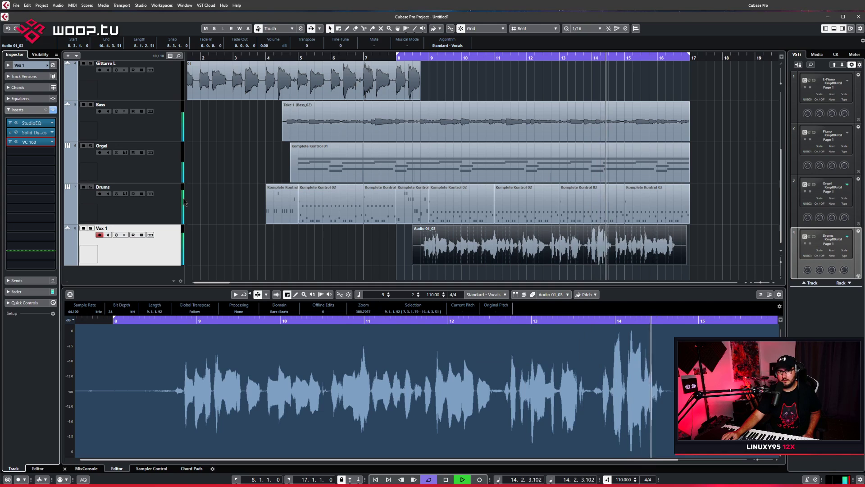
Add the REVelation reverb as the fourth insert on Vox 1 and lower its output mix to 10 %
left_click(29, 151)
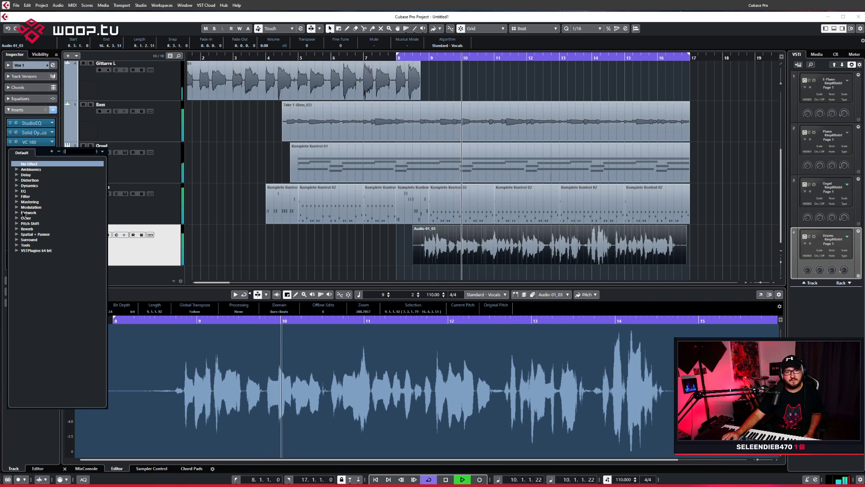
left_click(17, 229)
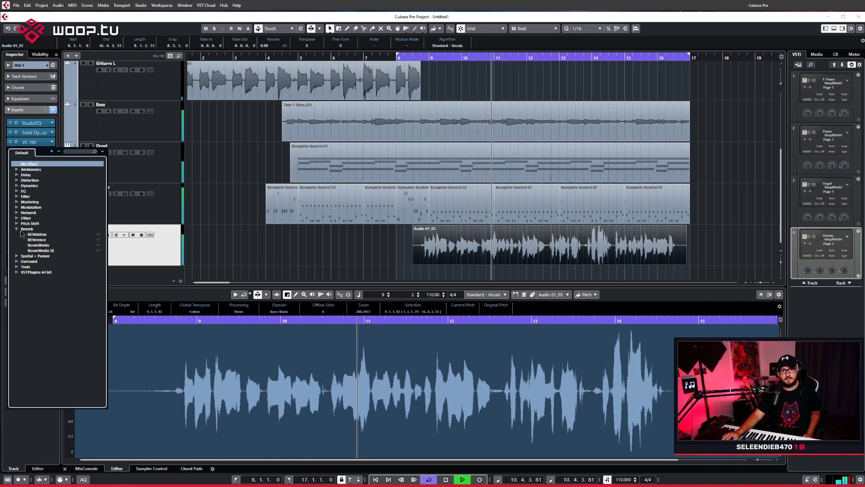
left_click(30, 235)
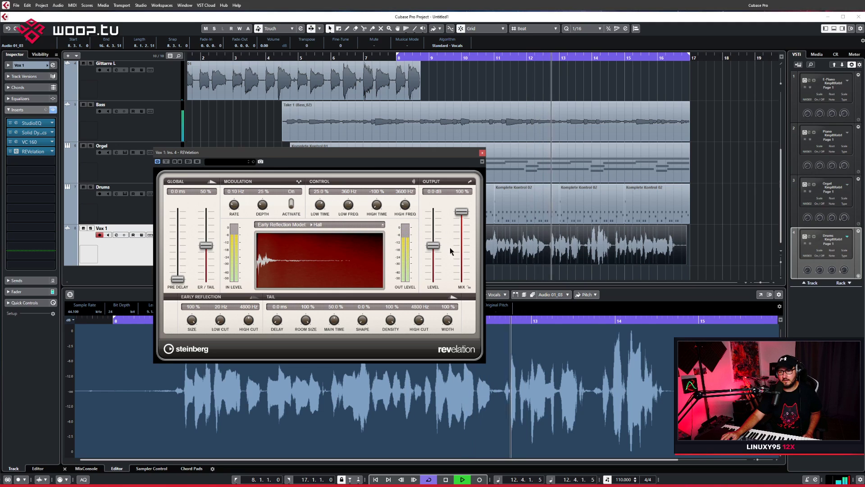
left_click_drag(465, 212, 458, 269)
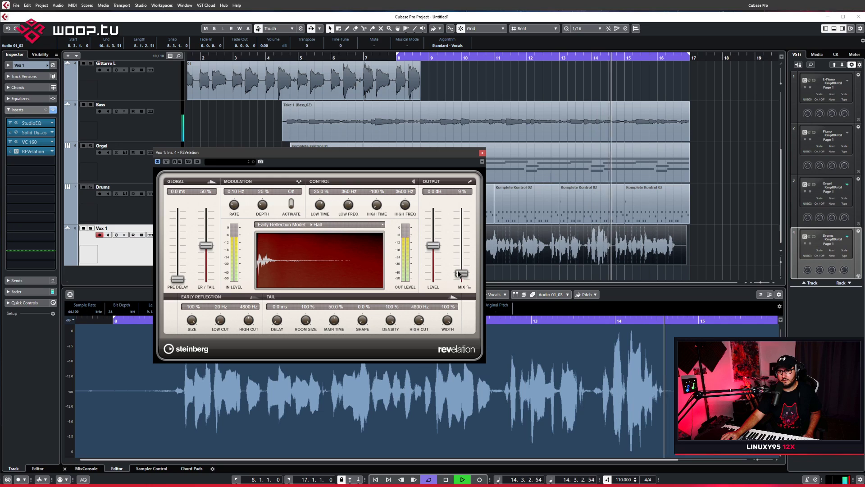
Load the Live Stage Bright preset in REVelation, lower its output mix to 8 %, and close its window
left_click(232, 161)
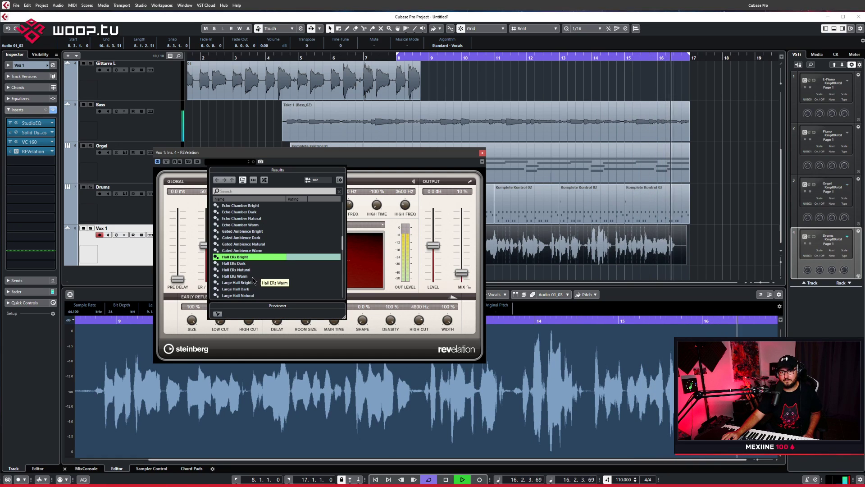
double_click(270, 276)
left_click(240, 163)
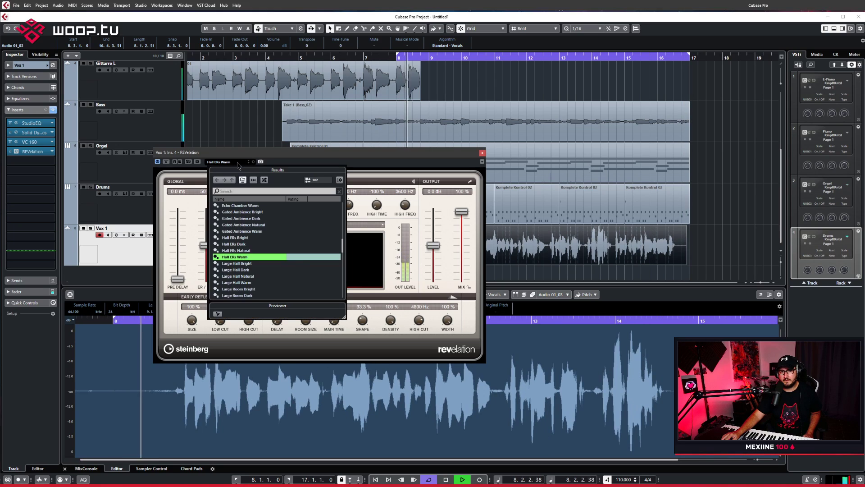
scroll(266, 270, "down", 3)
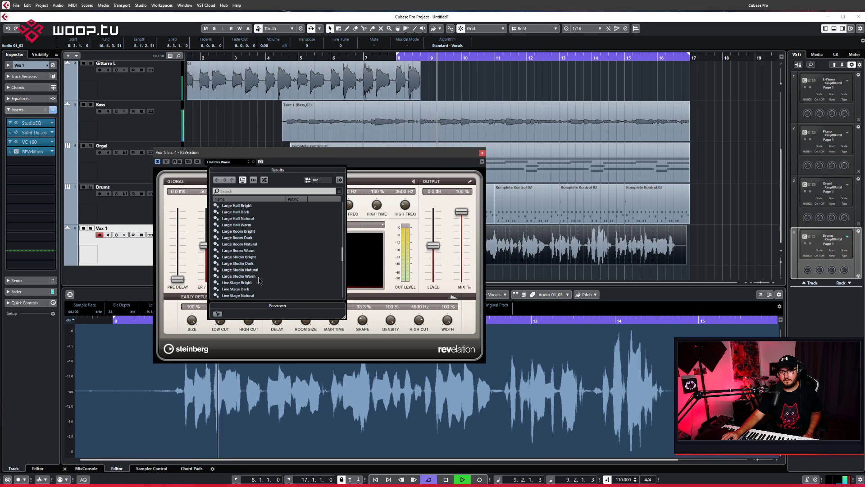
double_click(252, 283)
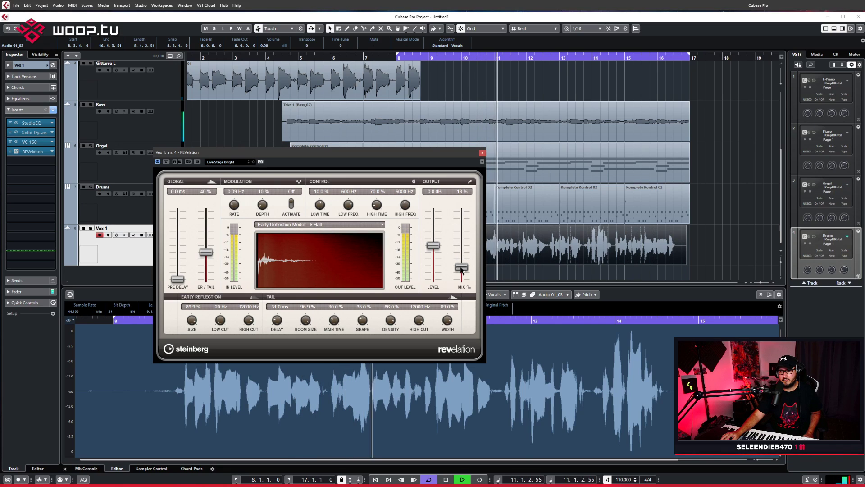
left_click_drag(461, 270, 461, 277)
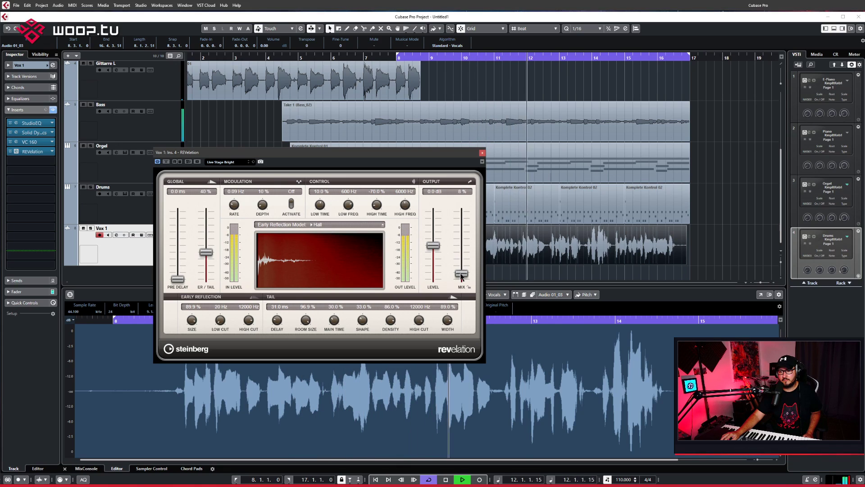
left_click(481, 154)
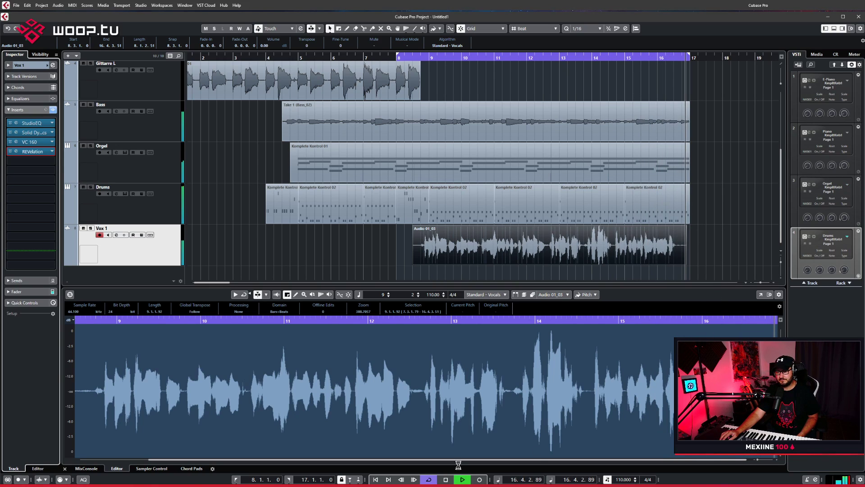
Stop playback, split the bass event at 8.4.1, and repeat its second part once from bar 17
key("space")
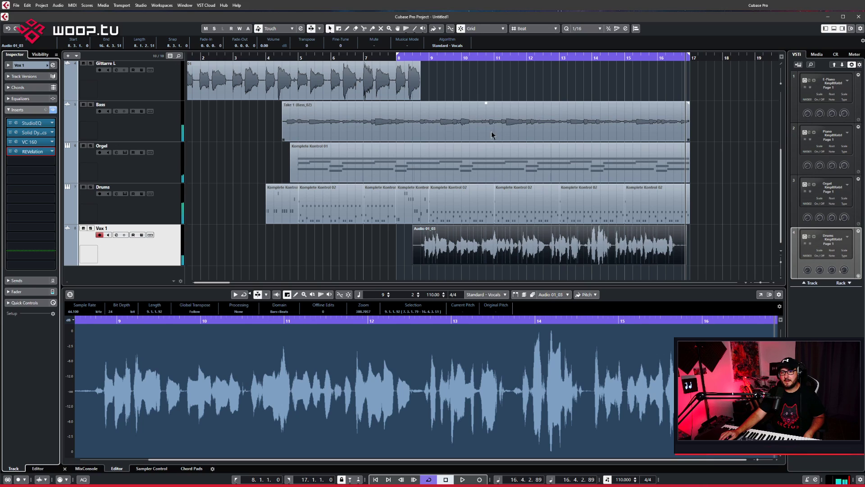
left_click(439, 90)
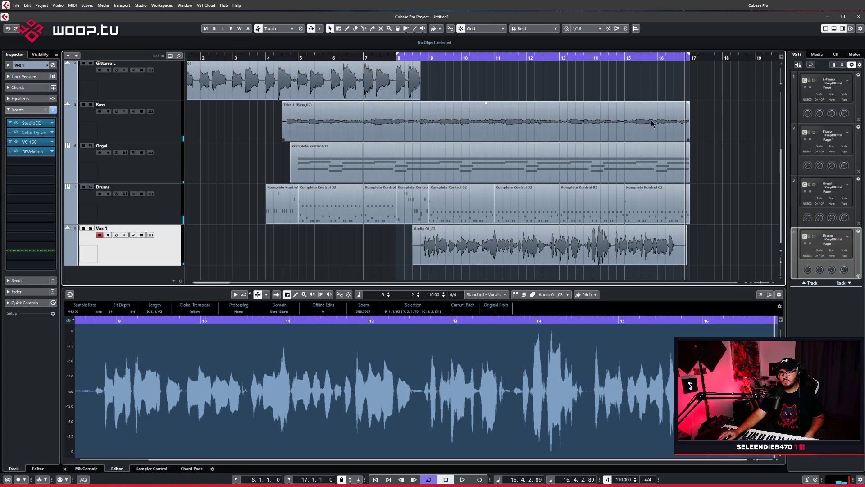
left_click(421, 58)
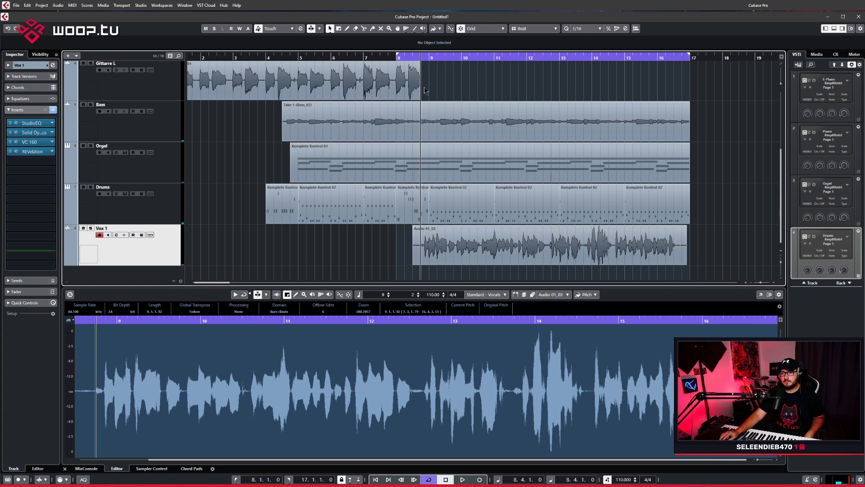
left_click(363, 28)
left_click(424, 116)
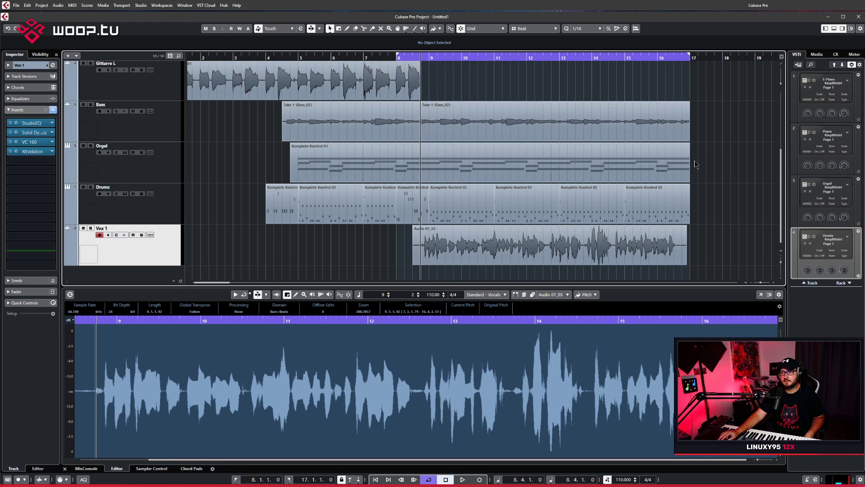
left_click_drag(221, 284, 231, 284)
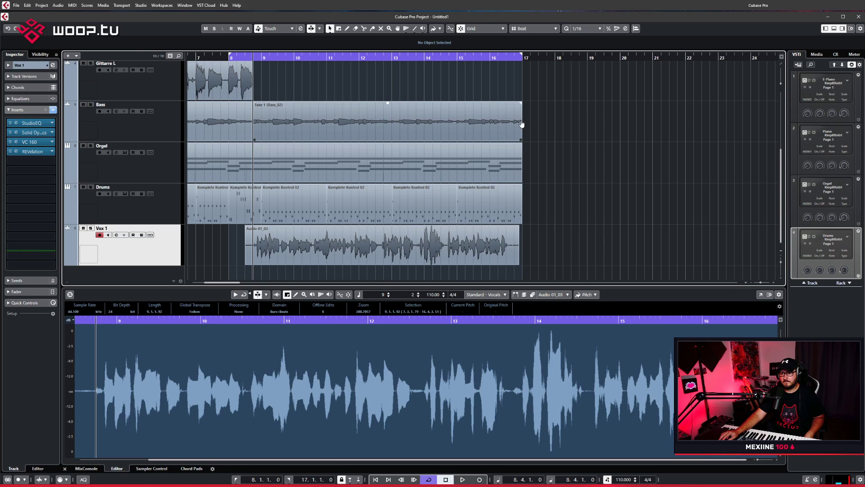
left_click_drag(521, 124, 662, 128)
Repeat the organ event once from bar 17 and the last drum event four times up to bar 25
left_click(464, 180)
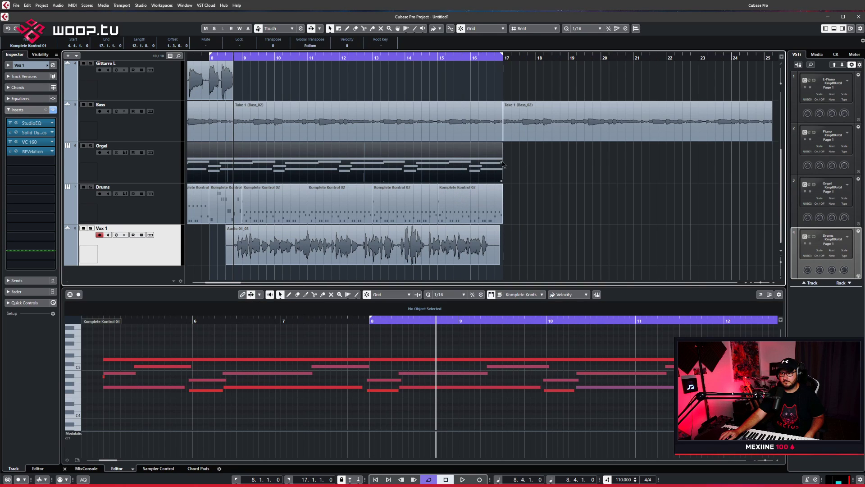
left_click_drag(501, 165, 768, 168)
left_click(369, 216)
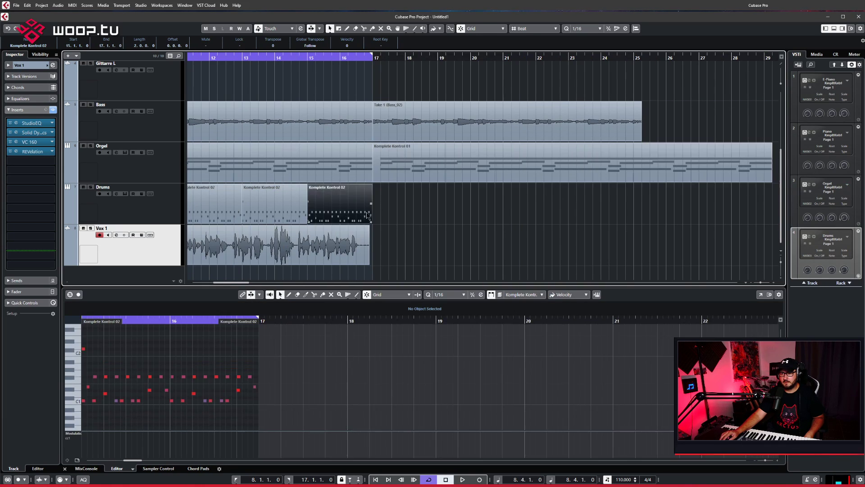
left_click_drag(372, 206, 626, 210)
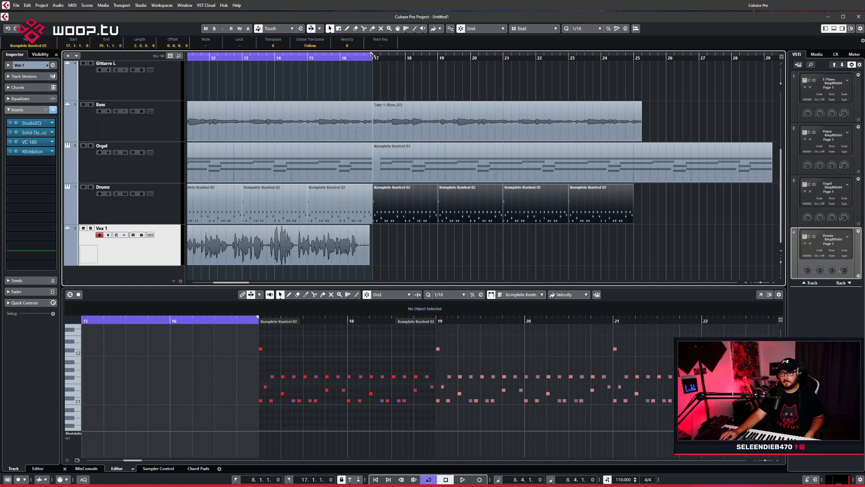
Extend the end of the loop range to bar 25
left_click_drag(372, 55, 636, 78)
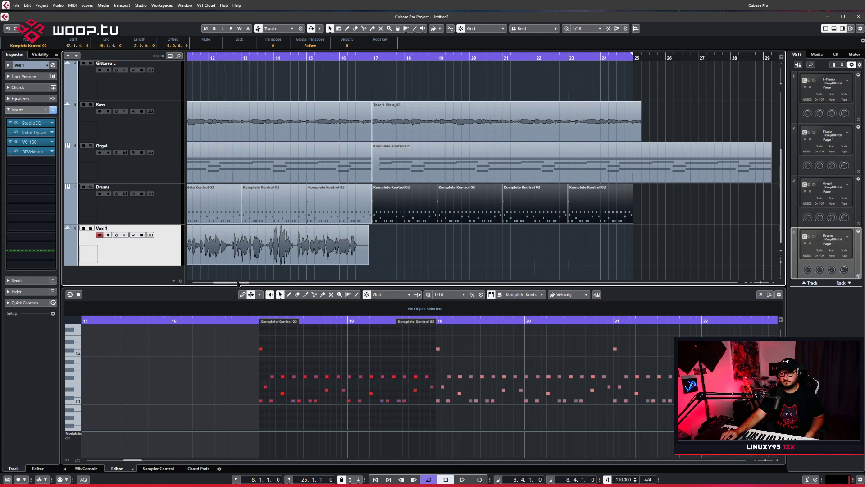
scroll(366, 59, "left", 10)
Play the arrangement from bar 7 into the repeated section, then stop and set the cursor to 9.1.1
left_click(366, 59)
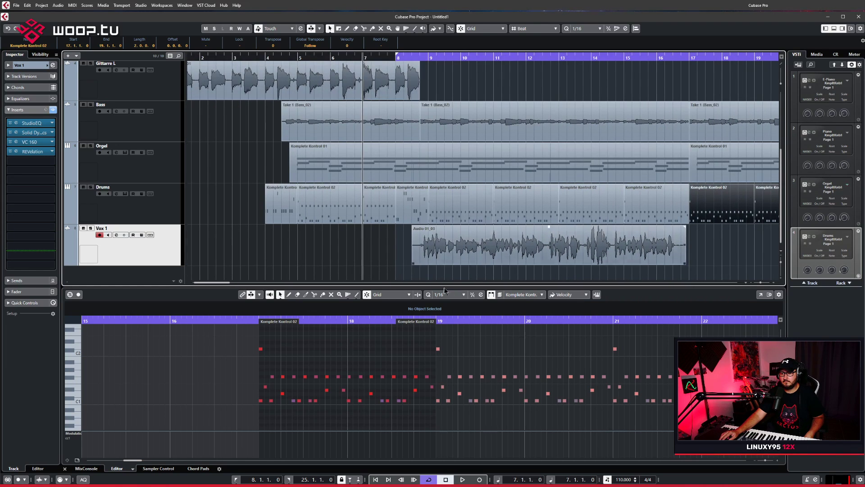
key("space")
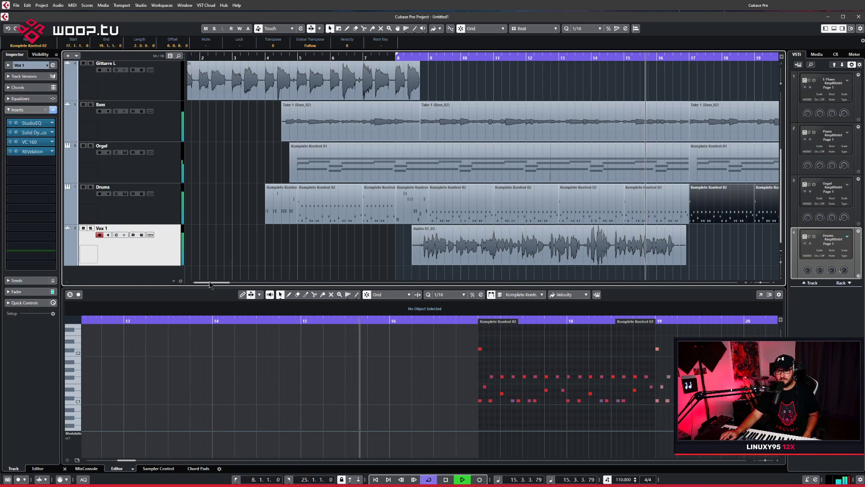
left_click_drag(209, 284, 217, 287)
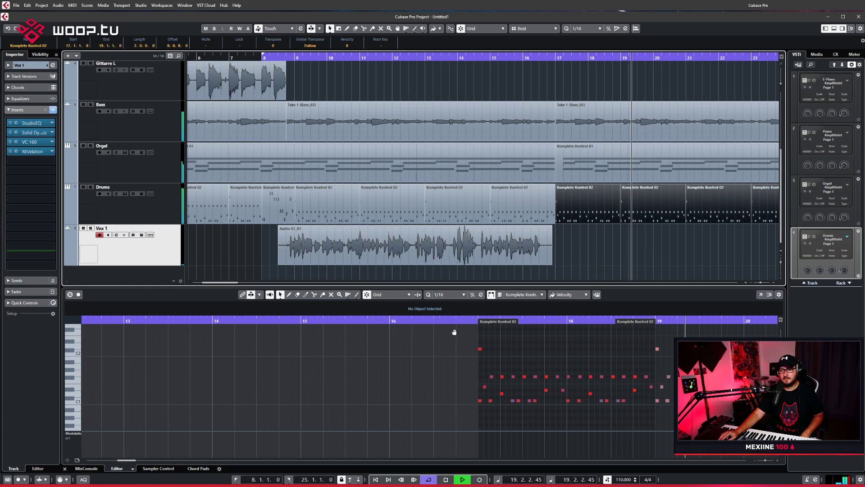
left_click(460, 480)
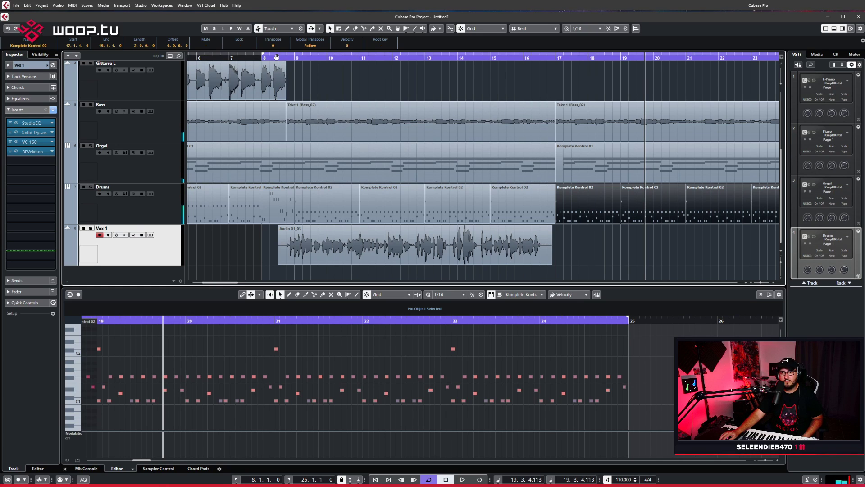
left_click_drag(277, 58, 295, 66)
Undo the drum, organ and bass repeats and the split of the bass event
left_click(18, 5)
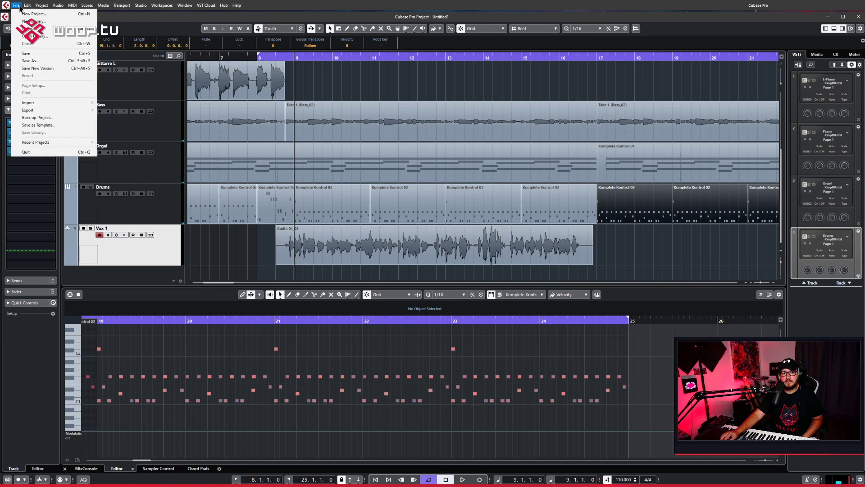
left_click(36, 14)
left_click(28, 6)
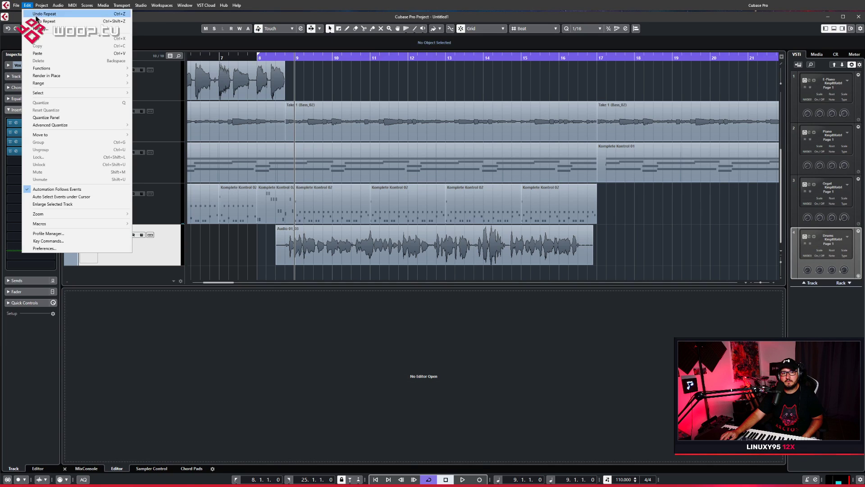
left_click(36, 14)
left_click(28, 5)
left_click(36, 14)
left_click(28, 6)
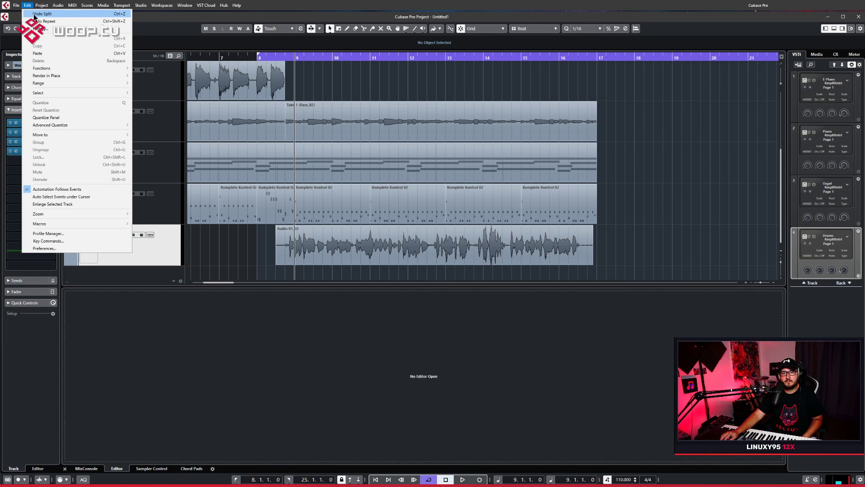
left_click(36, 14)
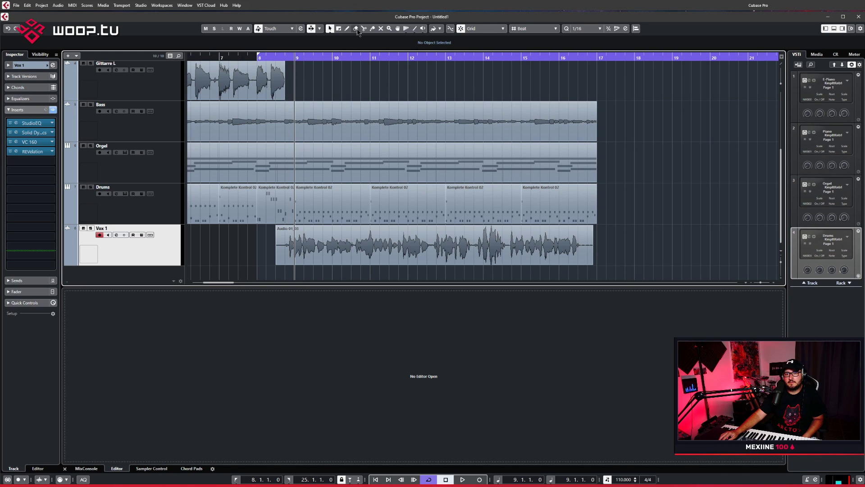
Split the bass event at bar 9 and repeat its second part once from bar 17 to bar 25
left_click(287, 117)
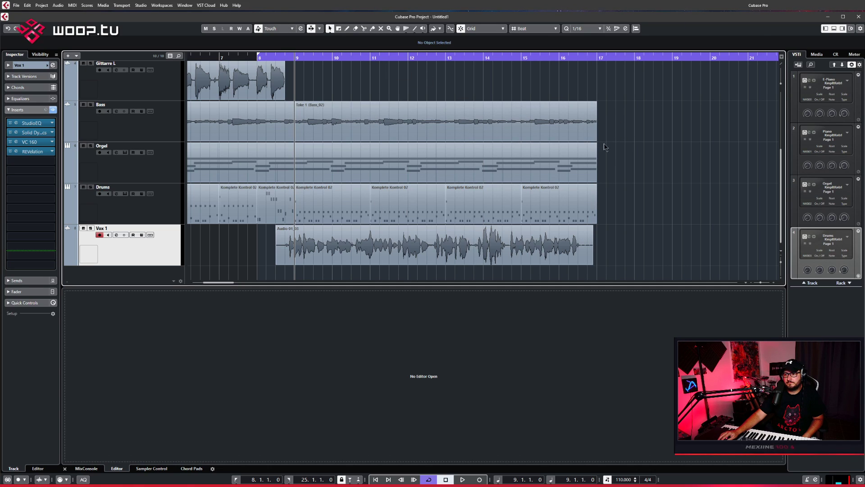
left_click(596, 123)
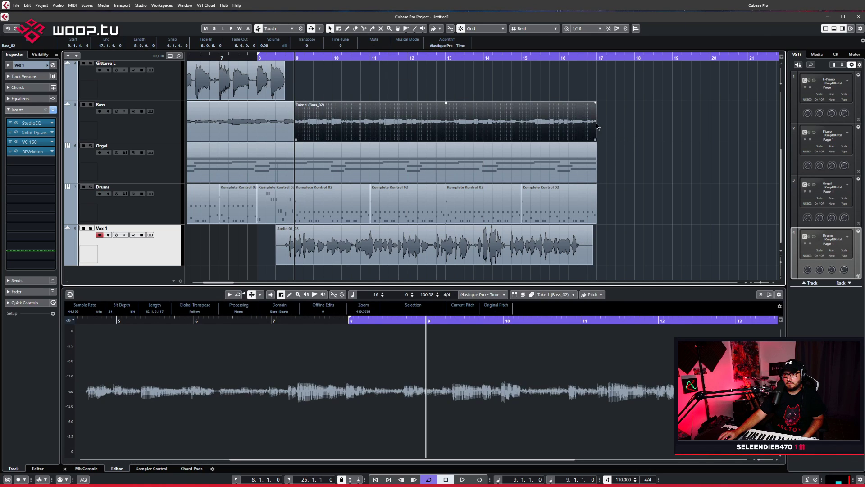
left_click_drag(595, 123, 618, 169)
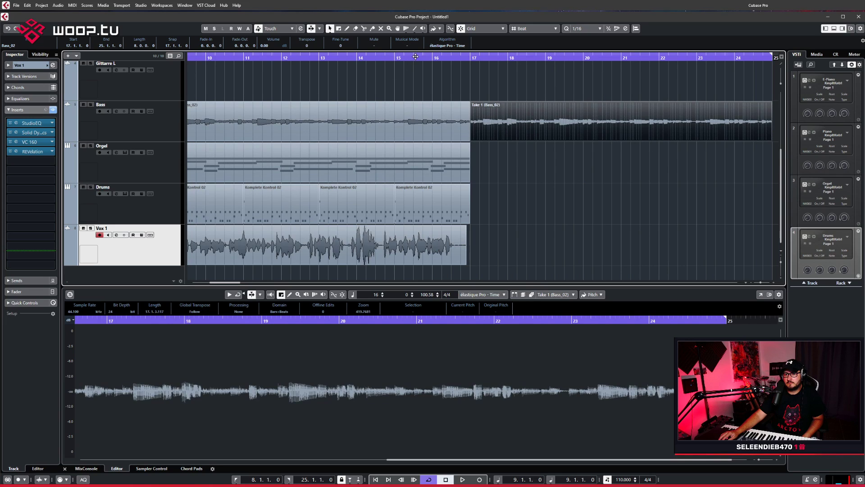
Start playback and repeat the last drum event four times from bar 17 up to bar 25
key("space")
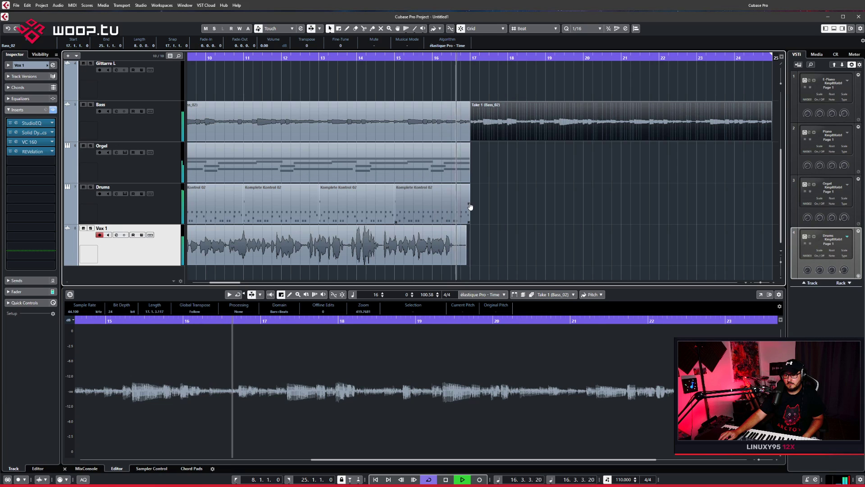
left_click_drag(468, 206, 746, 206)
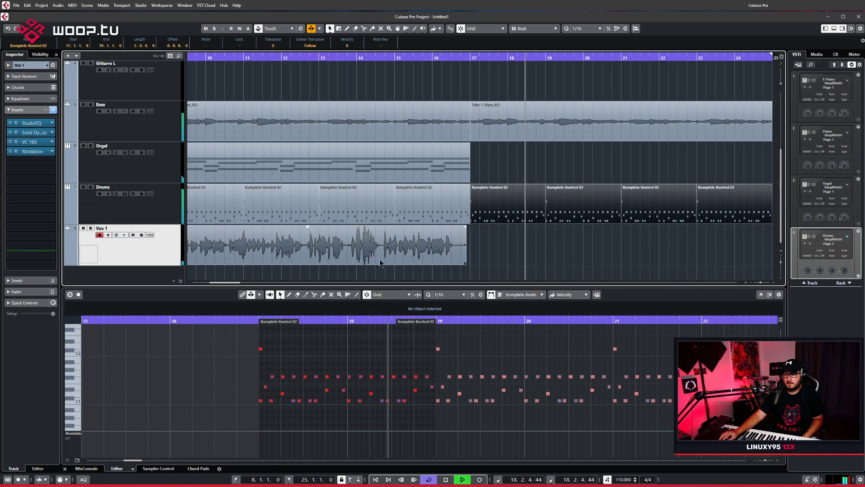
left_click_drag(235, 283, 230, 285)
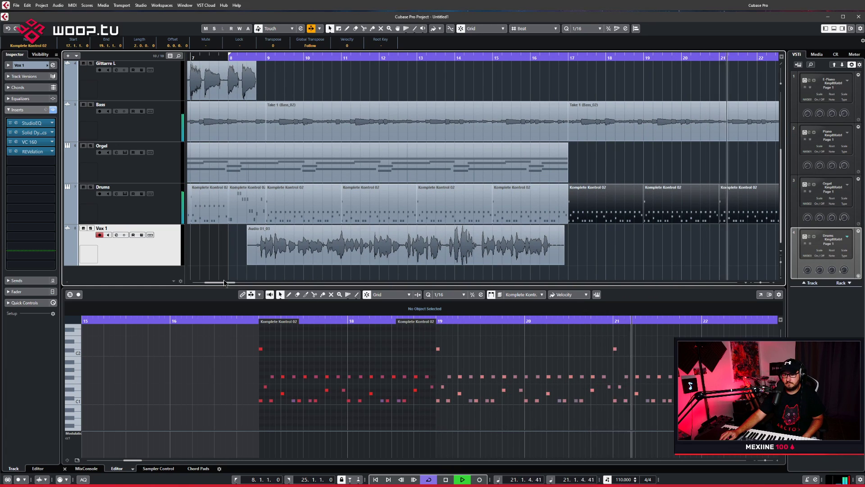
scroll(334, 188, "left", 5)
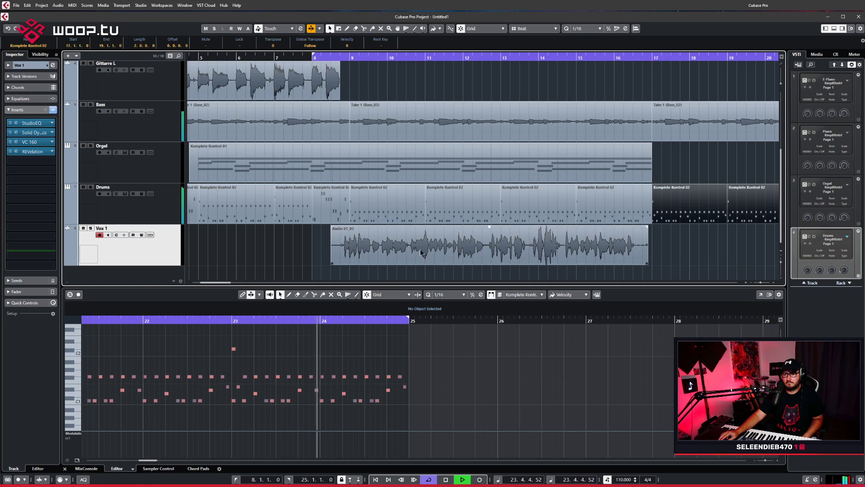
Stop playback, set the cursor to 9.1.1, and split the organ event there
left_click(369, 166)
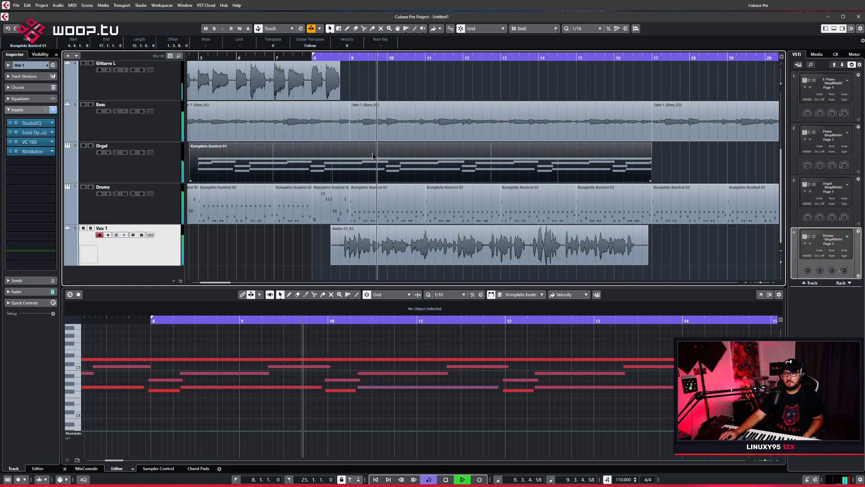
left_click(349, 54)
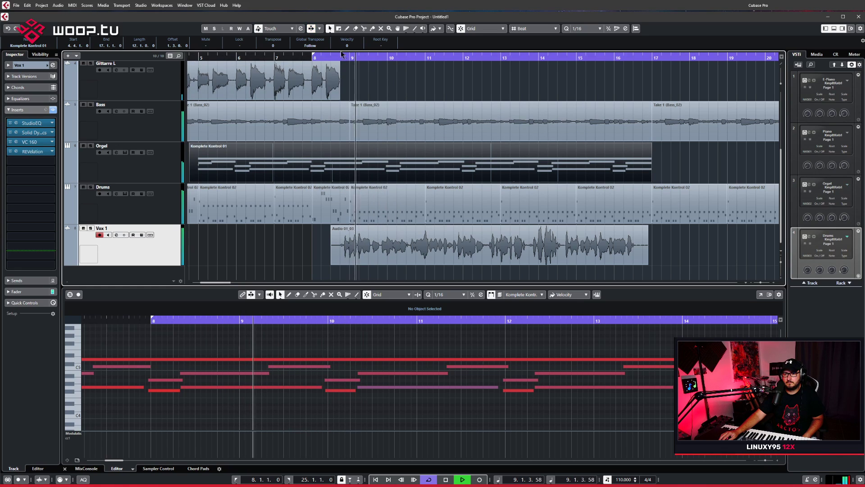
key("space")
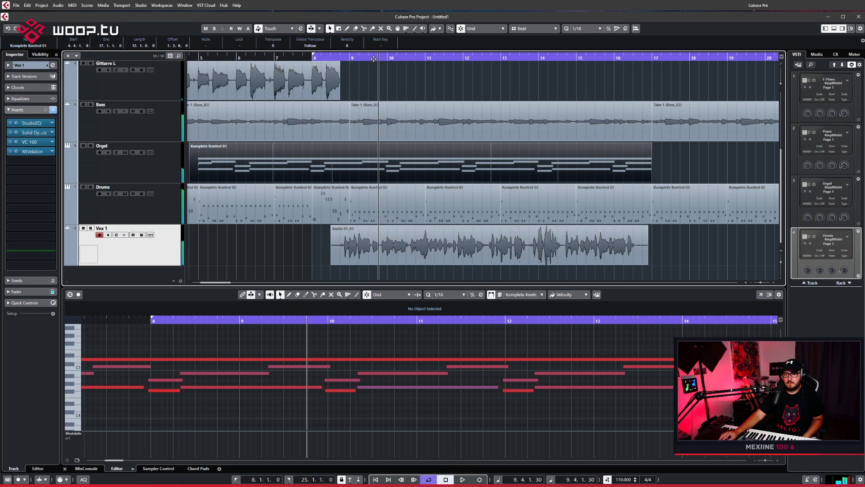
left_click(350, 55)
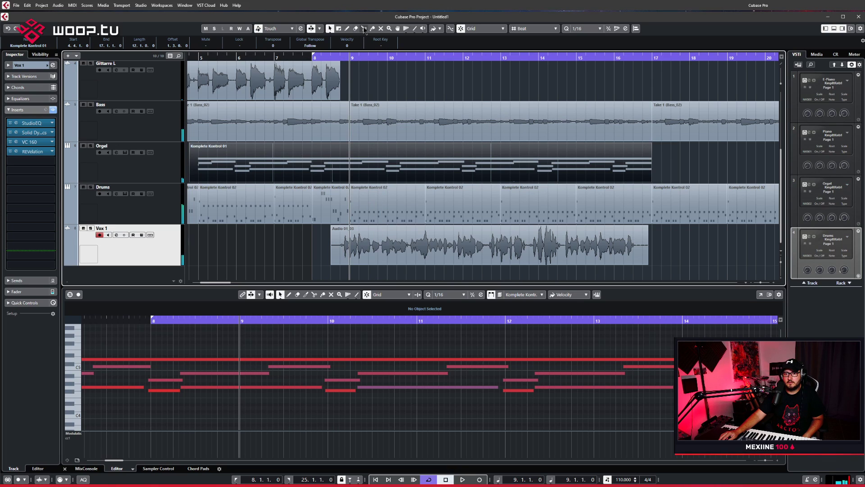
left_click(355, 158)
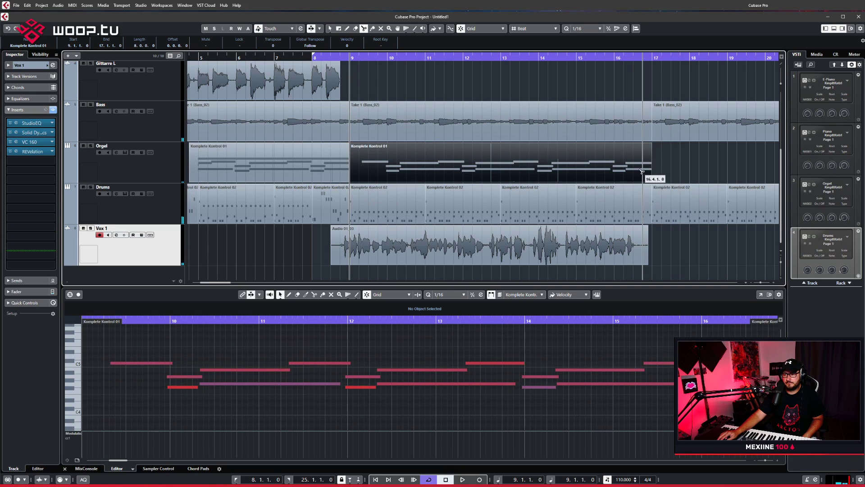
Repeat the second part of the organ event once from bar 17 to bar 25
left_click(330, 28)
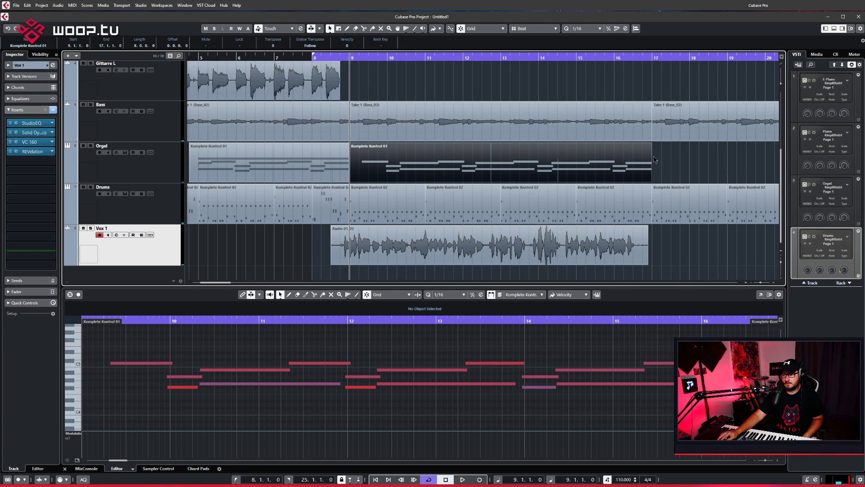
key("ctrl+d")
scroll(621, 189, "right", 5)
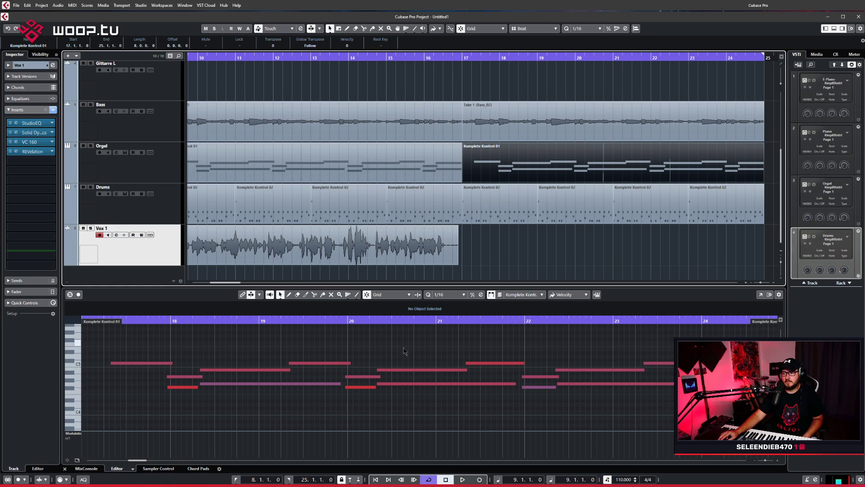
left_click_drag(236, 282, 219, 283)
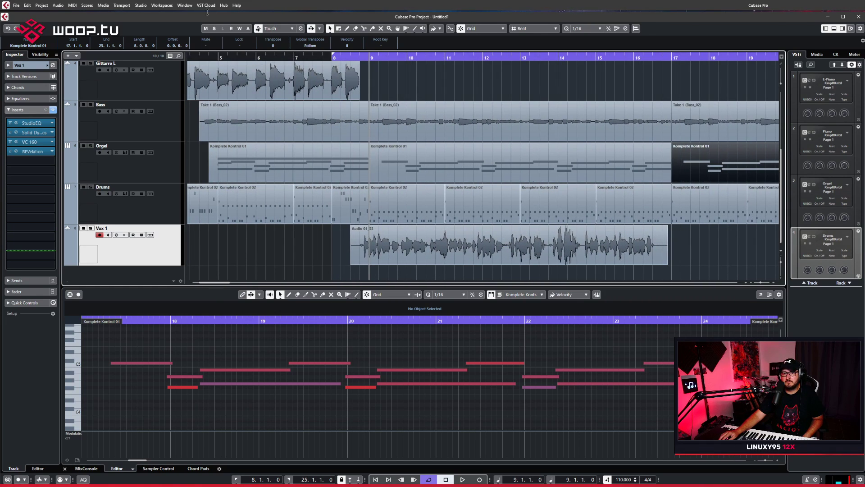
Undo the organ event's repeat and its split at bar 9
left_click(28, 5)
left_click(43, 14)
left_click(28, 6)
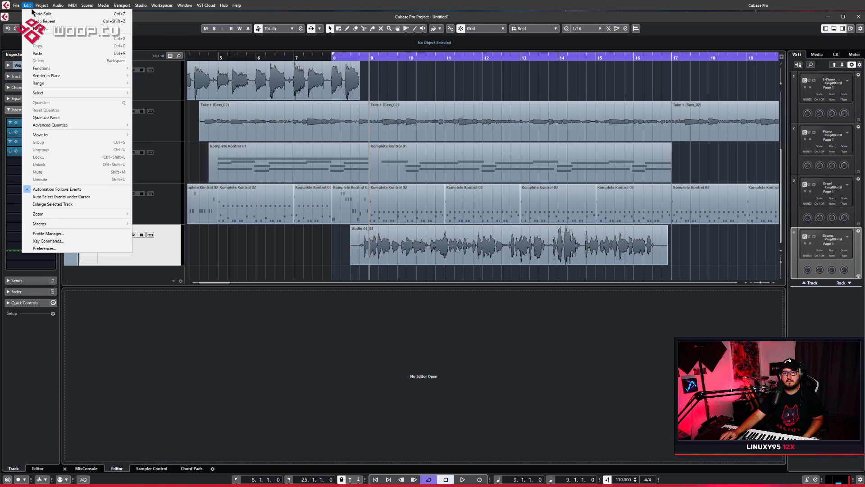
left_click(40, 15)
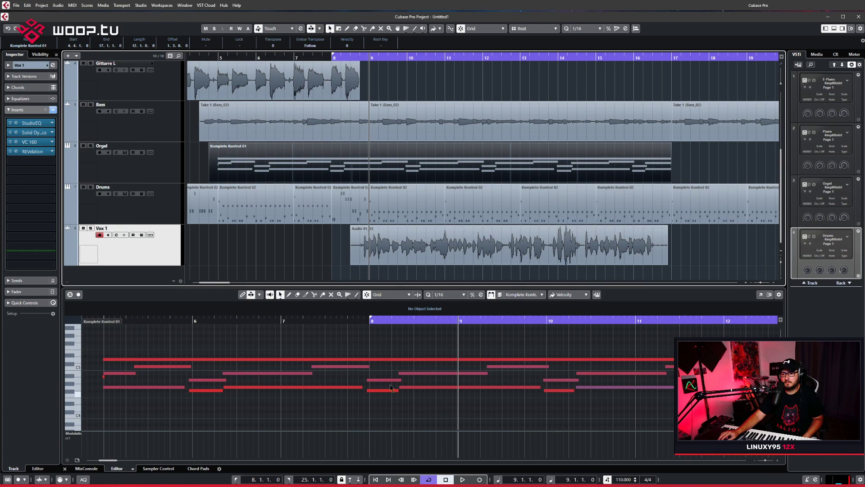
left_click_drag(220, 282, 224, 282)
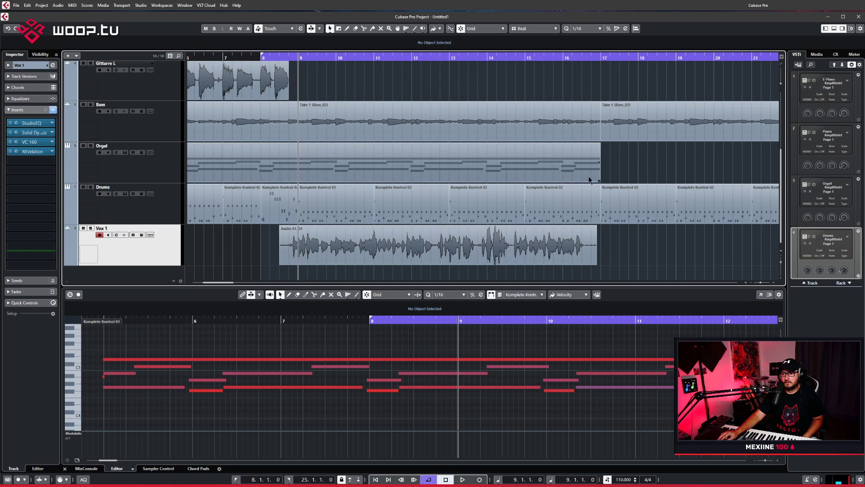
mouse_move(601, 181)
left_mouse_down()
mouse_move(699, 184)
mouse_move(601, 181)
left_mouse_up()
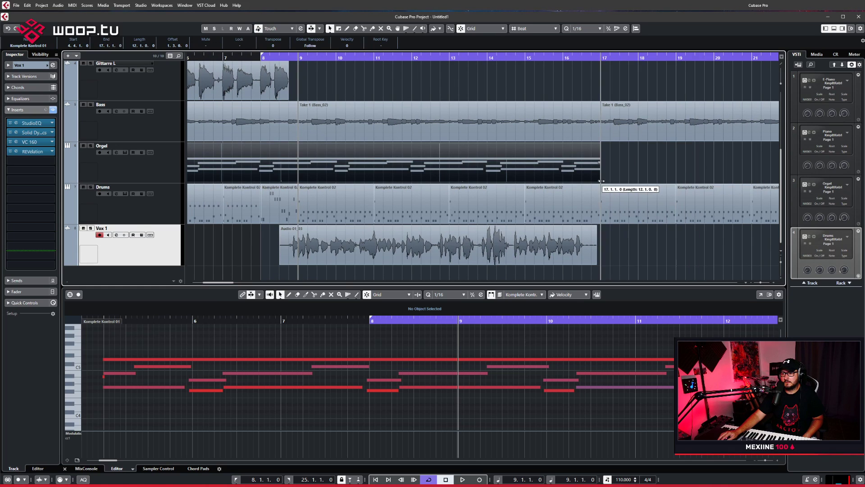
Play the arrangement from 8.3.1 through the extended bass and drum section, then stop playback
left_click(285, 60)
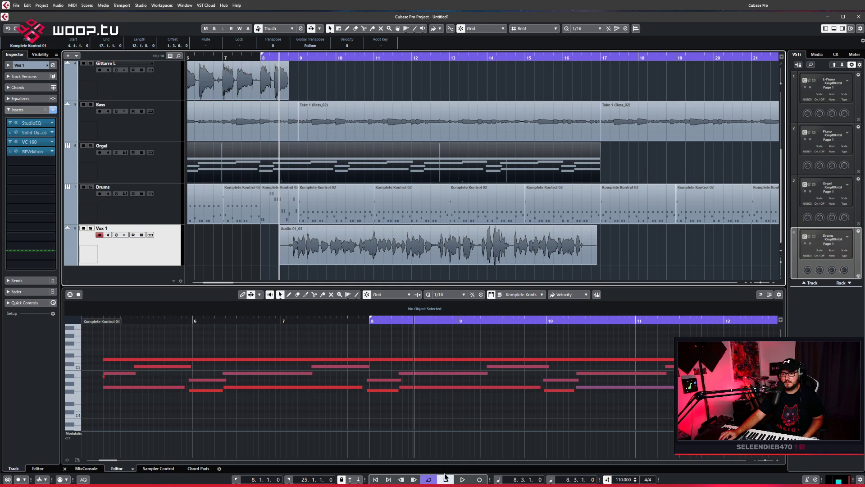
left_click(462, 480)
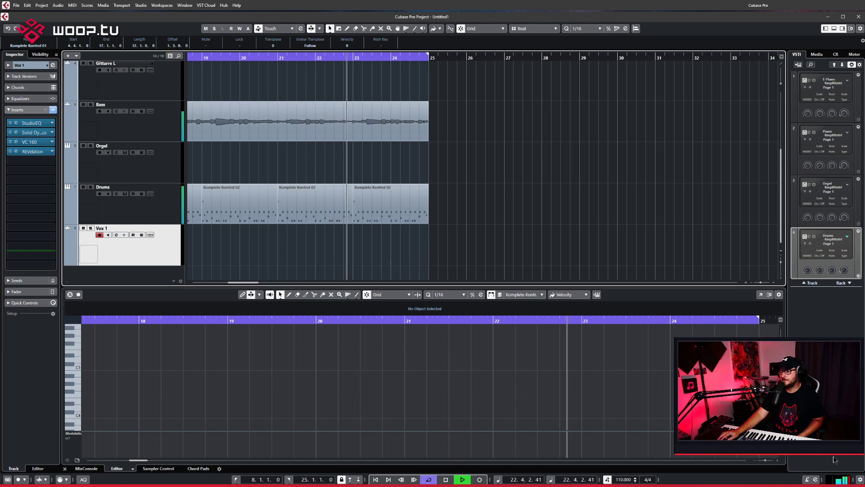
key("space")
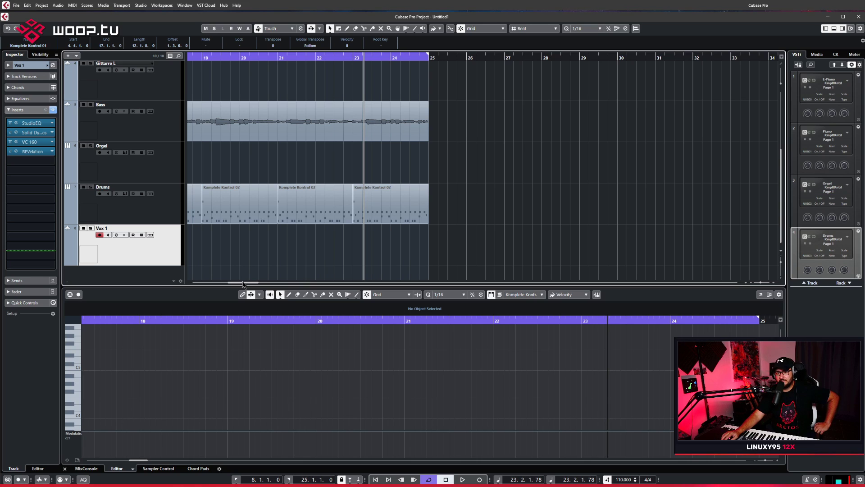
Play the arrangement from 8.1.1 and jump back to the vocal phrase in bar 14 during playback
left_click_drag(243, 283, 201, 276)
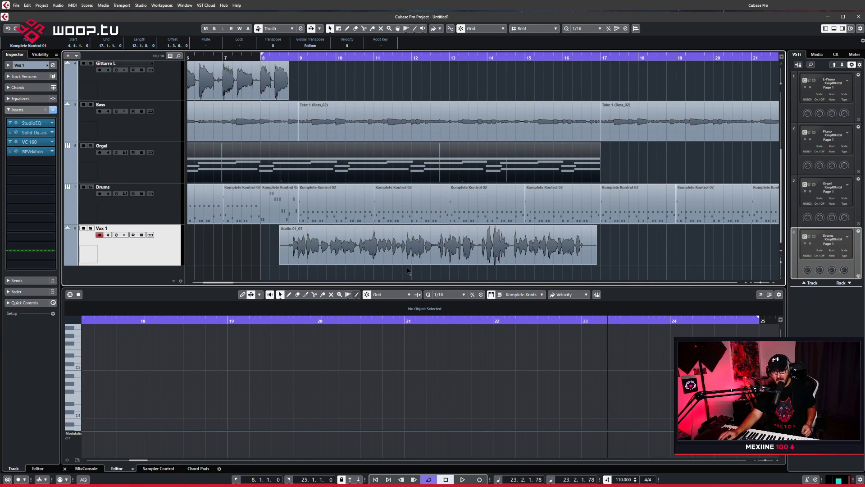
key("KP_1")
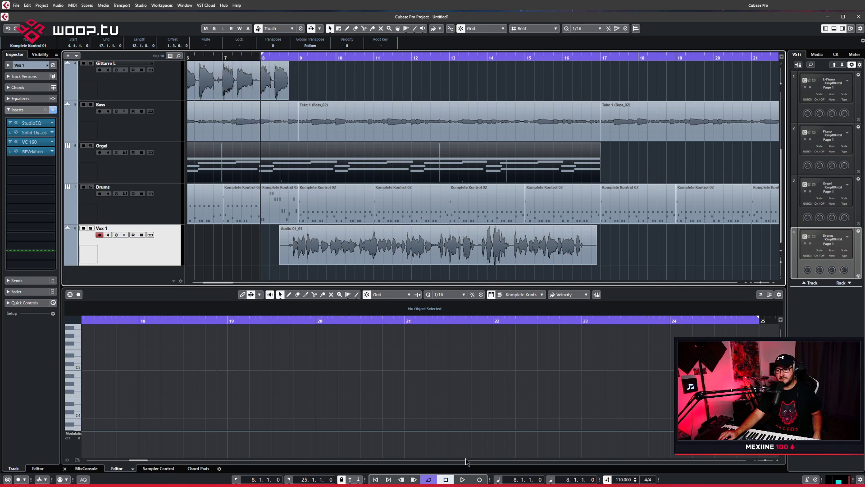
left_click(462, 480)
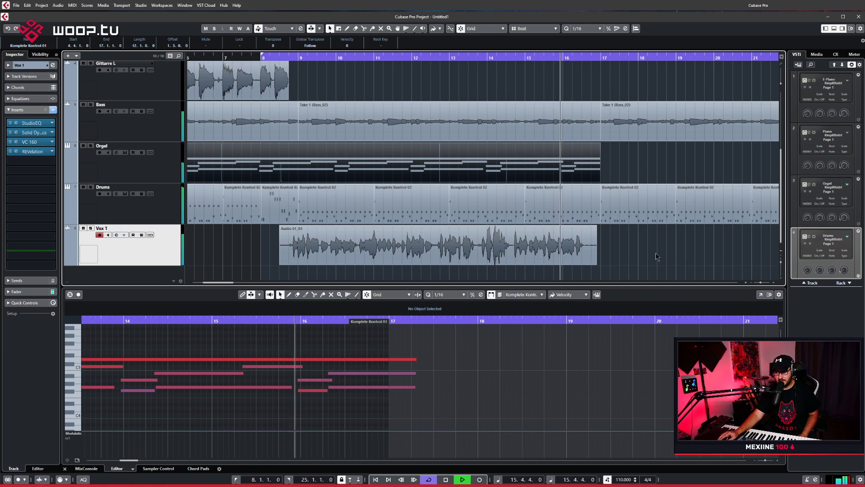
left_click(507, 57)
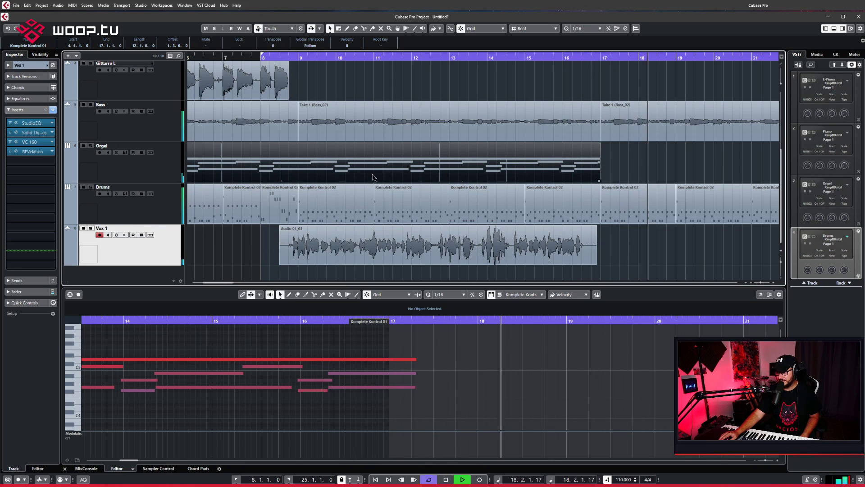
Replay the vocal section from 8.2.1, returning to around 14.3 to hear the last phrase again
left_click(275, 58)
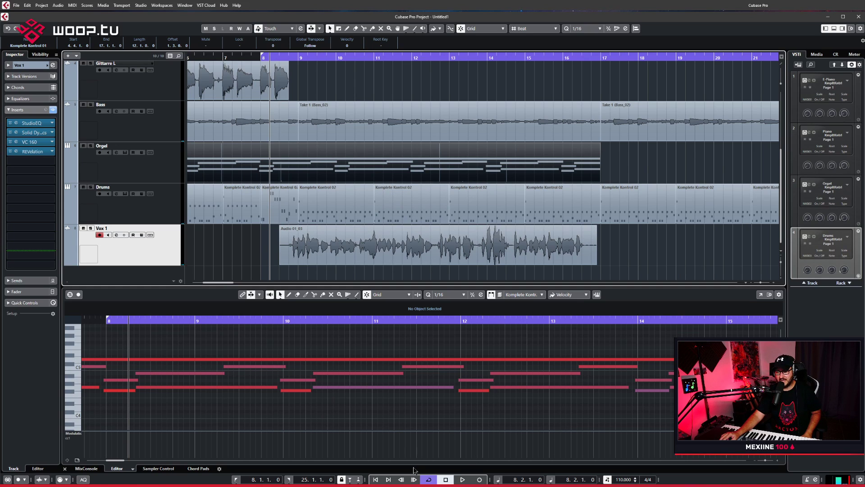
left_click(462, 479)
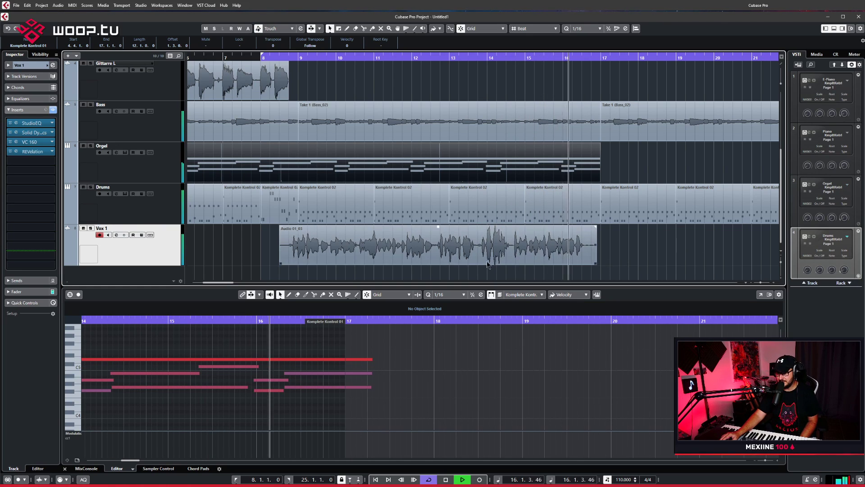
left_click(507, 58)
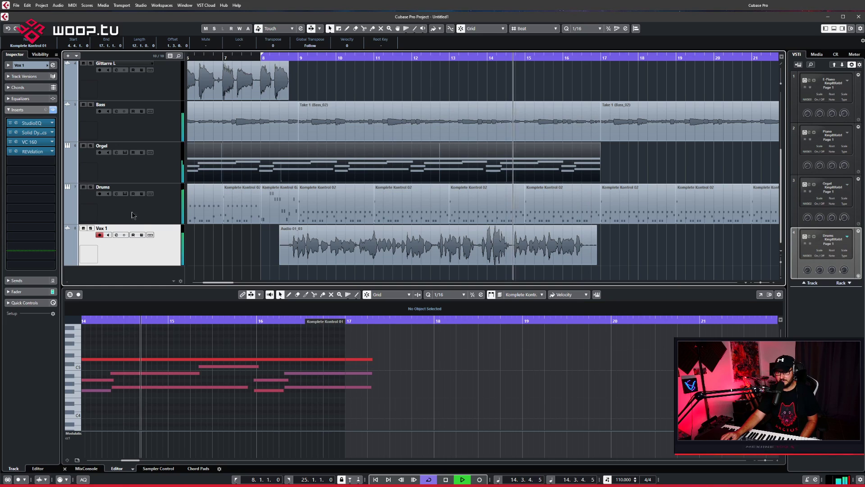
Duplicate the Vox 1 track and delete the copied vocal event from the duplicate
right_click(132, 255)
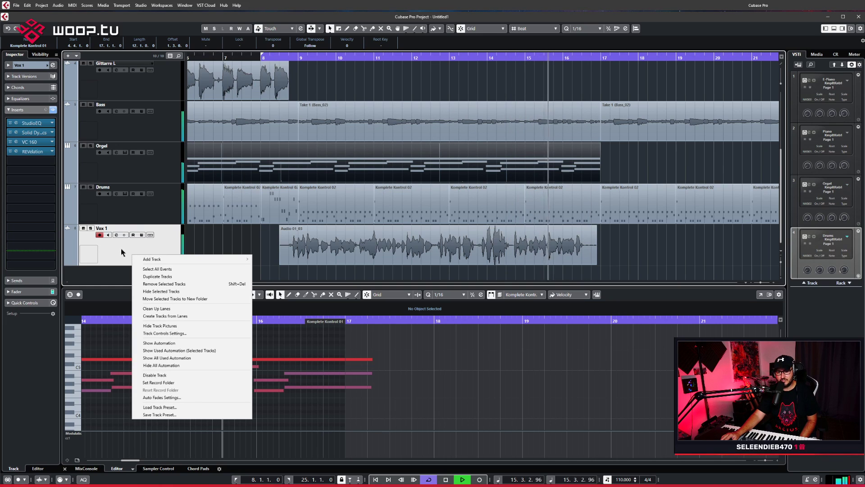
left_click(153, 276)
scroll(317, 238, "down", 1)
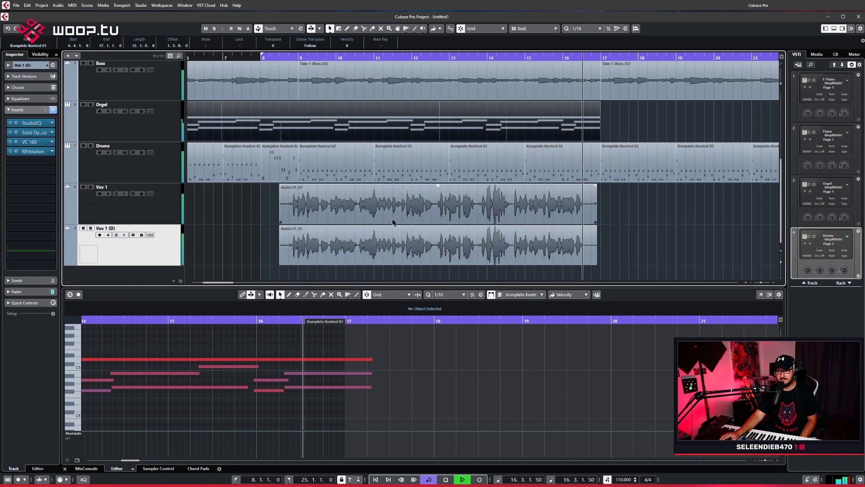
left_click(398, 246)
key("Delete")
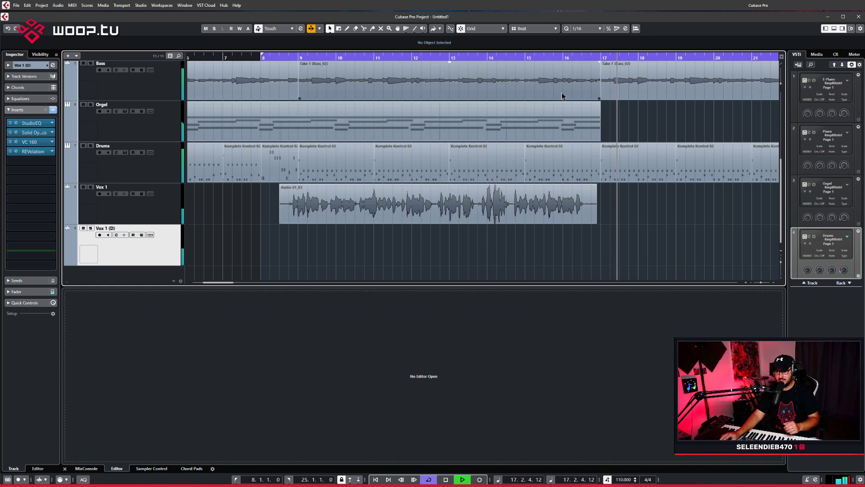
Cue playback around 14.3, record-enable the duplicated vocal track and turn off cycle mode
left_click(514, 57)
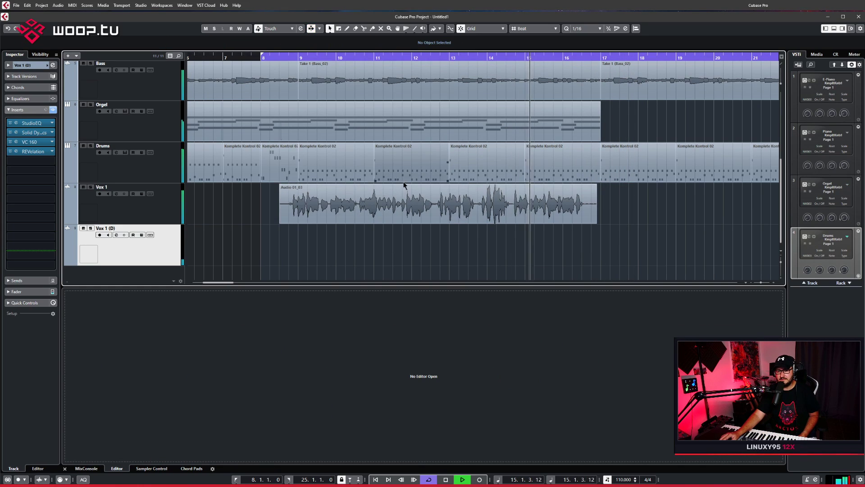
left_click(506, 59)
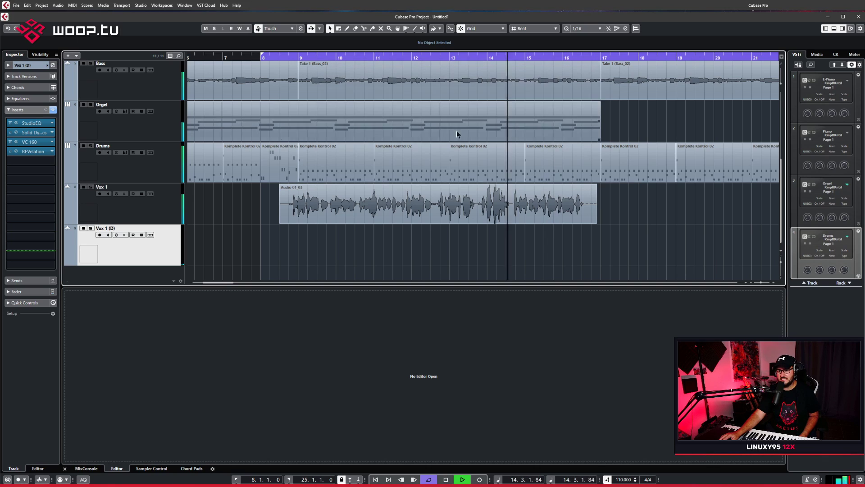
left_click(100, 234)
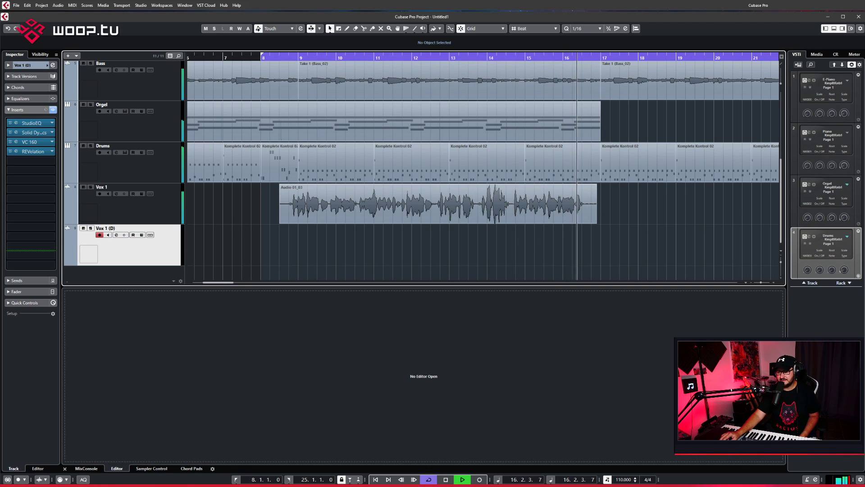
left_click(428, 480)
Stop playback and record a vocal double on the duplicated track from 14.1.1 to about 16.3.4
key("space")
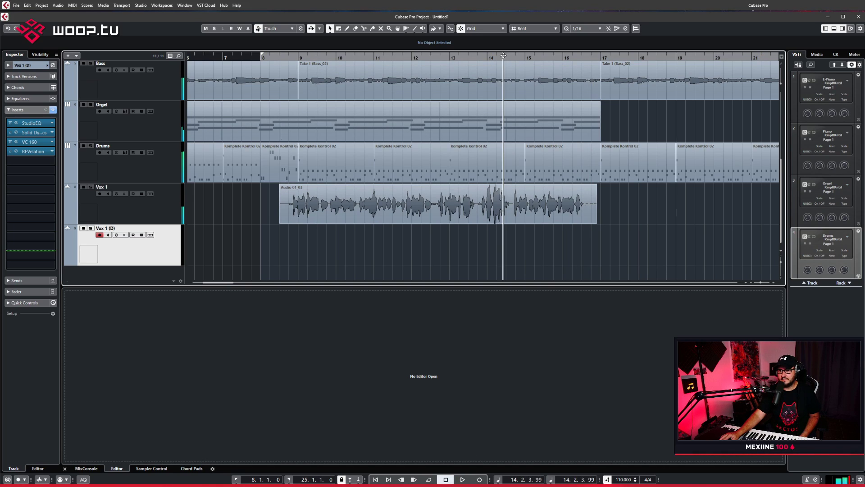
key("KP_Multiply")
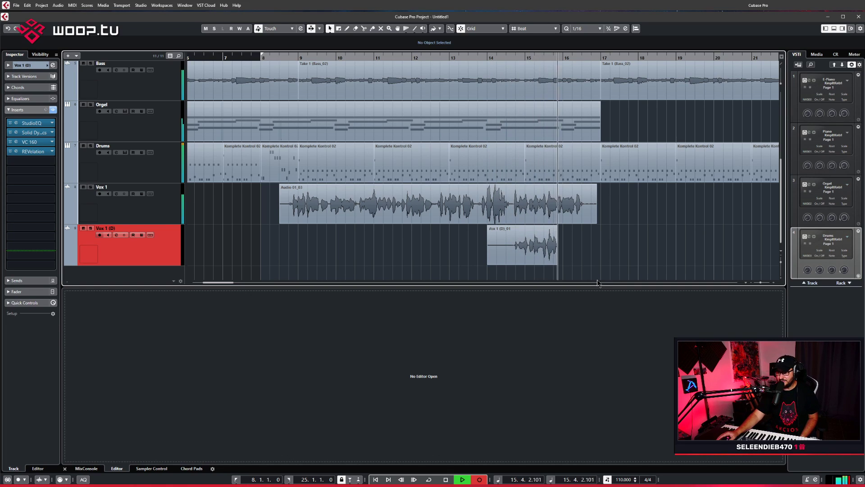
left_click(446, 479)
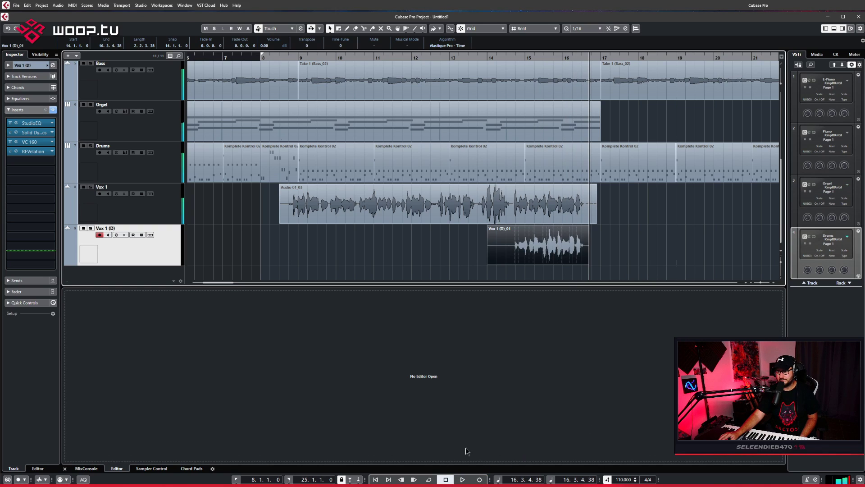
Duplicate the Vox 1 (D) track and delete the copied event from the new duplicate
right_click(144, 245)
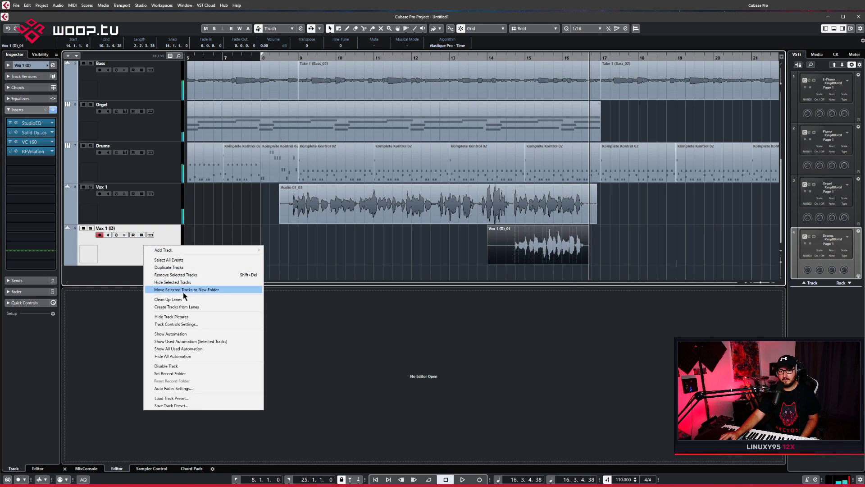
left_click(192, 267)
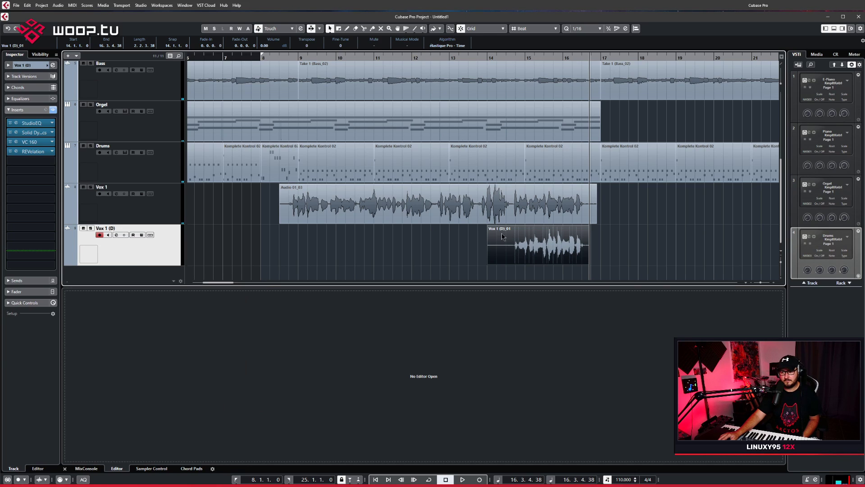
scroll(519, 258, "down", 1)
double_click(519, 258)
key("Delete")
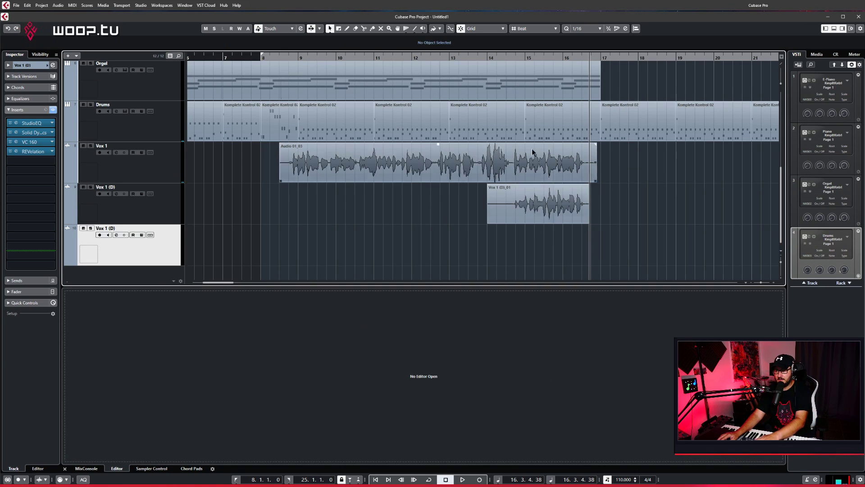
Record-enable the second duplicated vocal track and record another double from 14.1.1 to about 16.4.1
left_click(489, 60)
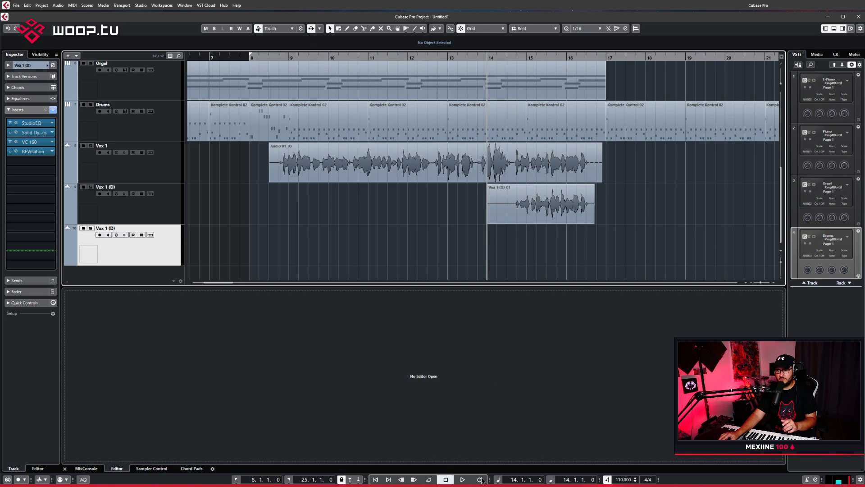
left_click(99, 235)
key("KP_Multiply")
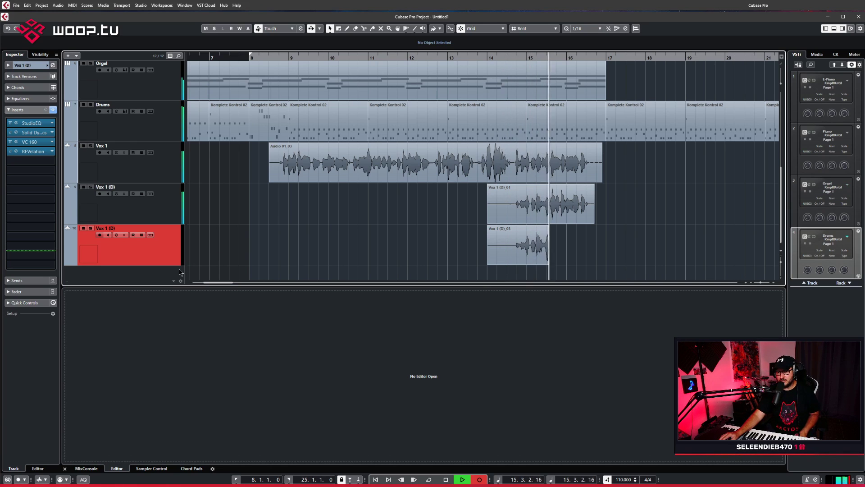
left_click(446, 478)
Play from 14.2.1 with the MixConsole open and pan the first vocal double left and the second right
left_click(152, 211)
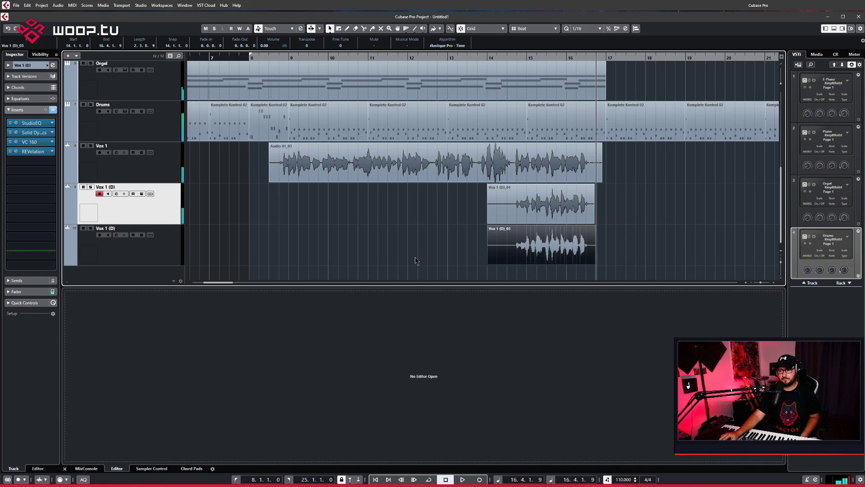
left_click(498, 57)
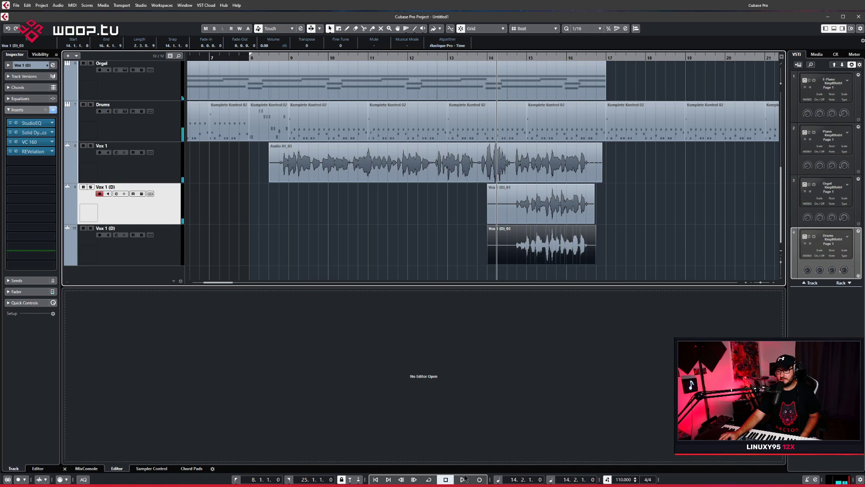
key("alt+F3")
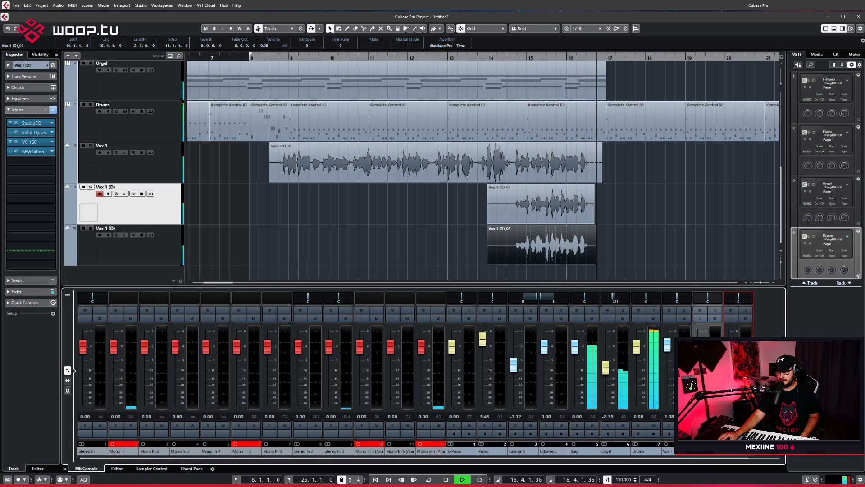
left_click_drag(707, 297, 739, 296)
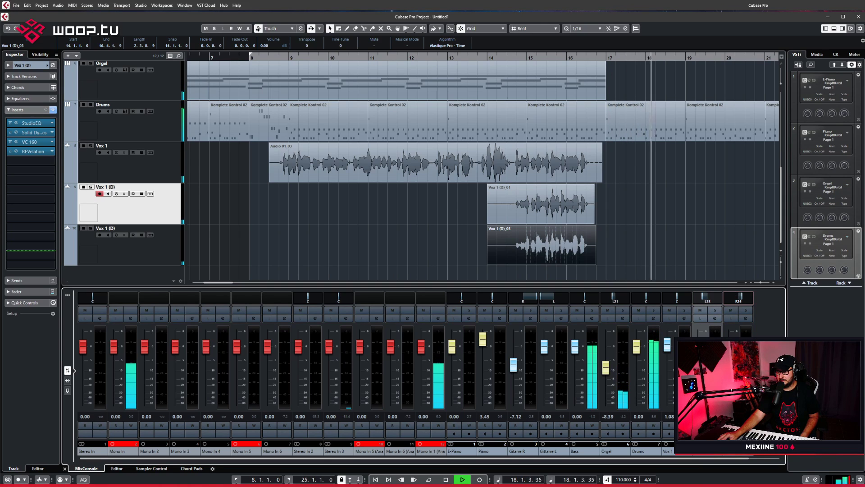
Trim the start of both vocal doubles to 14.3.1 and audition the result from around bar 14
left_click(492, 57)
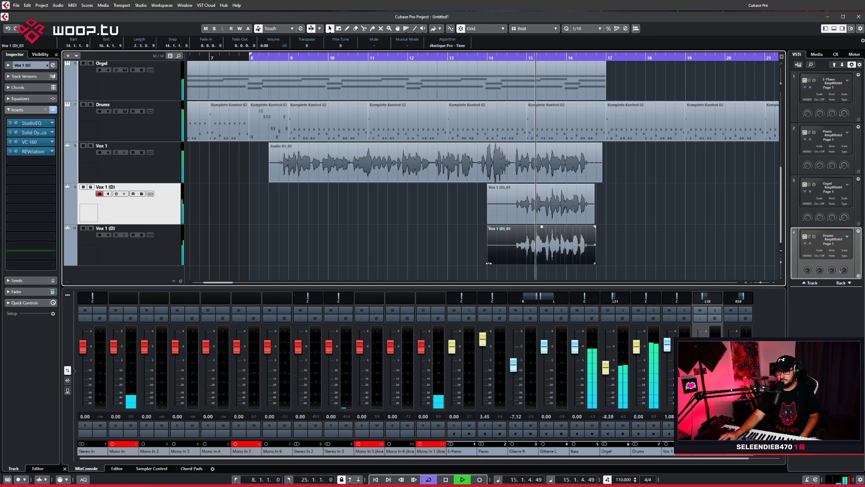
left_click_drag(488, 261, 507, 261)
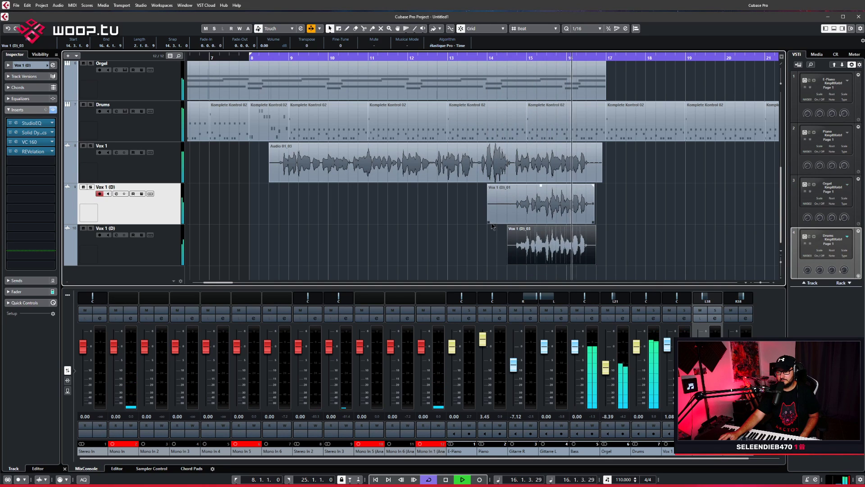
left_click_drag(488, 221, 507, 221)
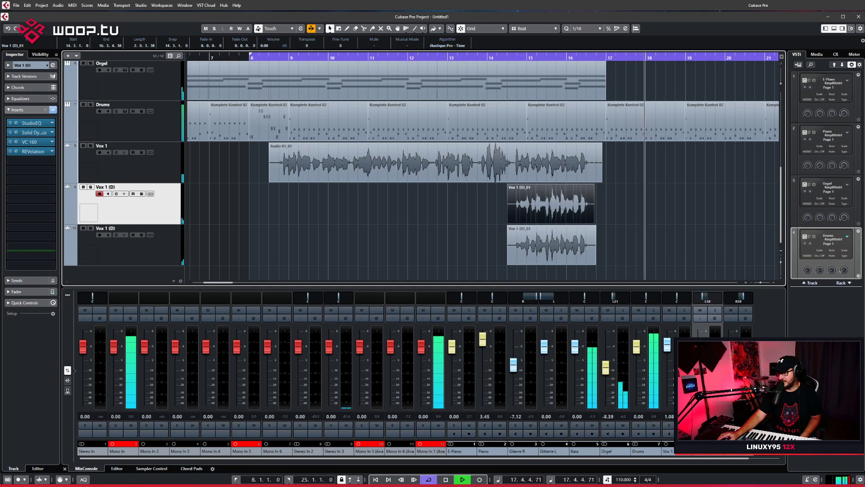
left_click(499, 58)
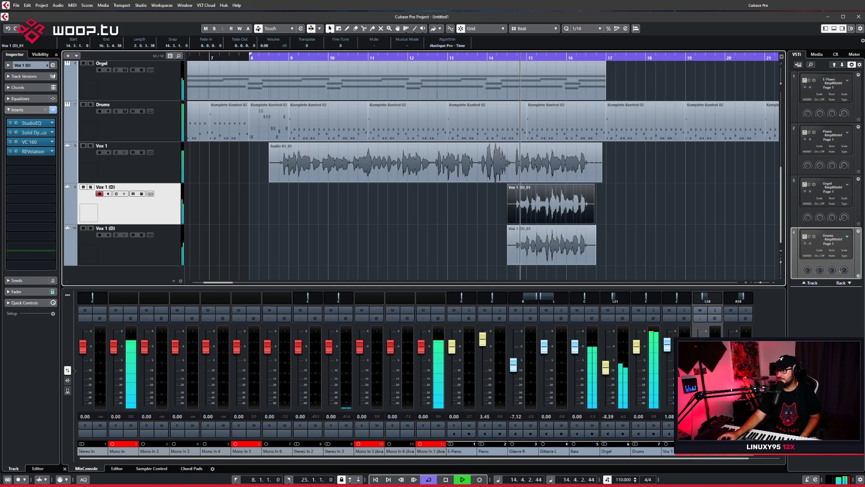
left_click(445, 478)
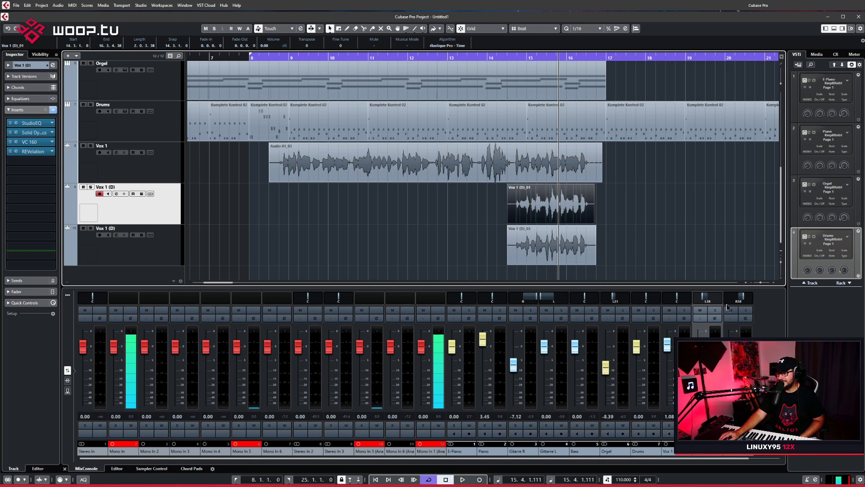
Delete the recorded double takes from both Vox 1 (D) tracks
left_click(549, 241)
key("Delete")
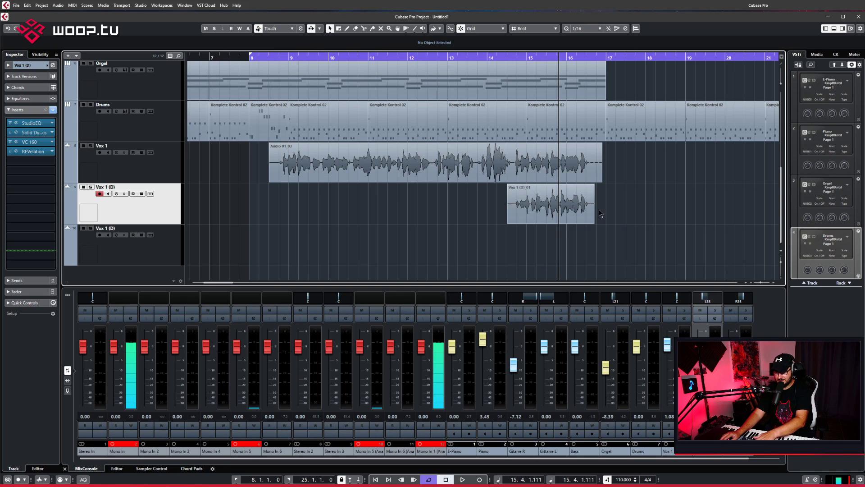
left_click(563, 205)
key("Delete")
Try a new take on the first Vox 1 (D) track from 14.1.1 with cycle off, and discard it
left_click_drag(508, 56, 504, 66)
left_click(502, 59)
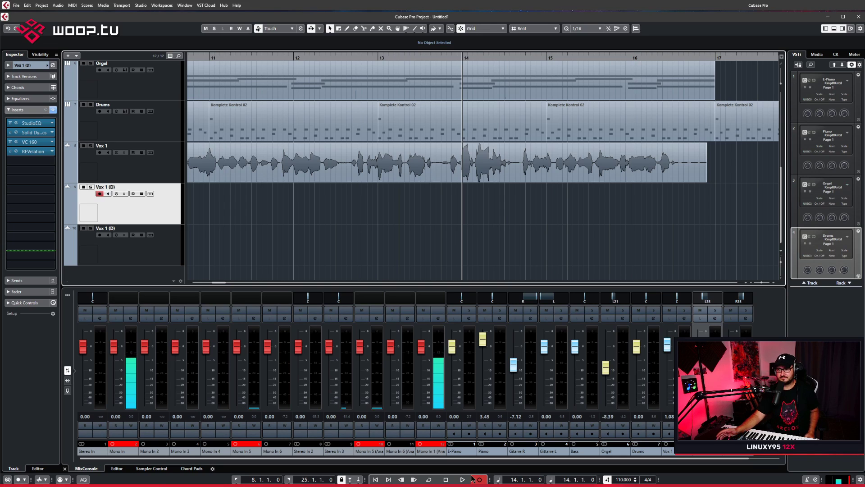
key("KP_Multiply")
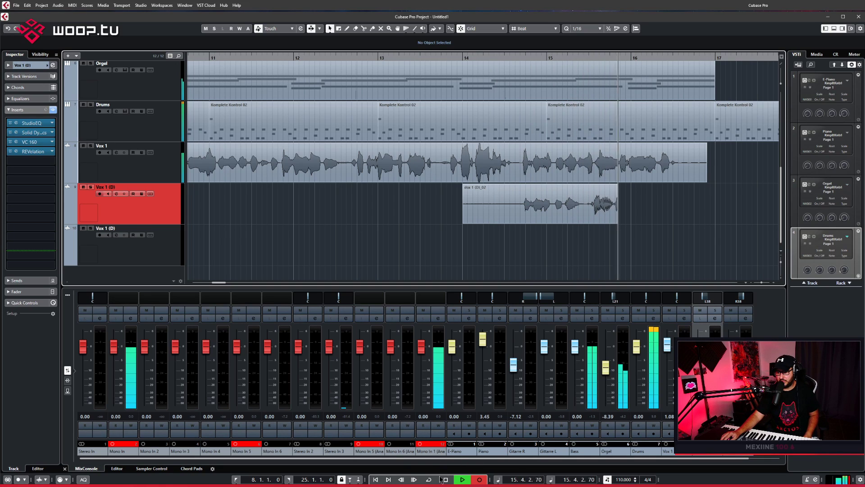
key("space")
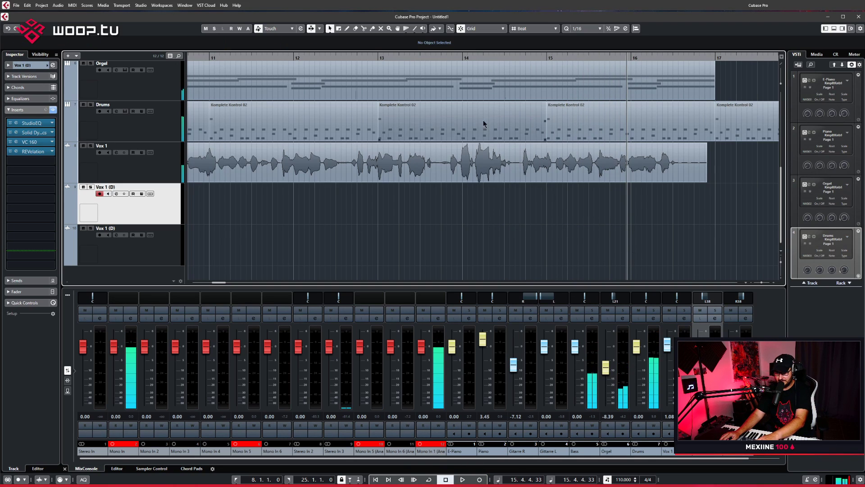
key("Delete")
Return to 14.1.1 and record the first vocal double on the first Vox 1 (D) track to about 16.3.4
key("KP_0")
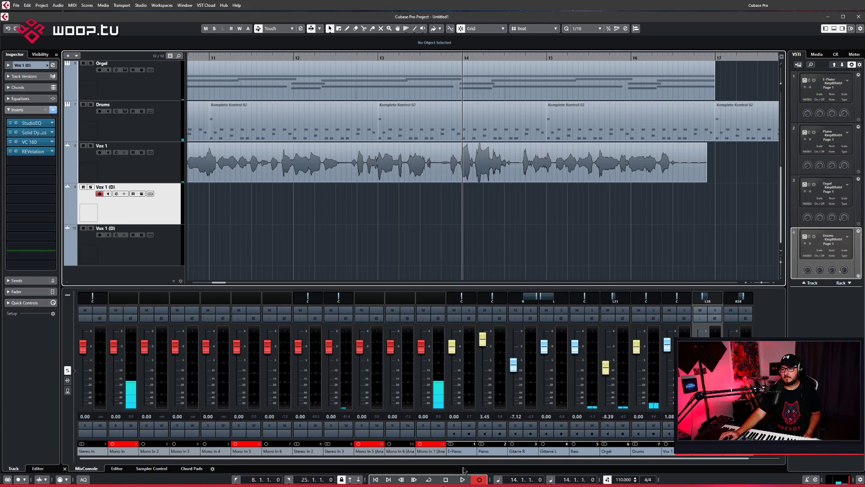
key("KP_Multiply")
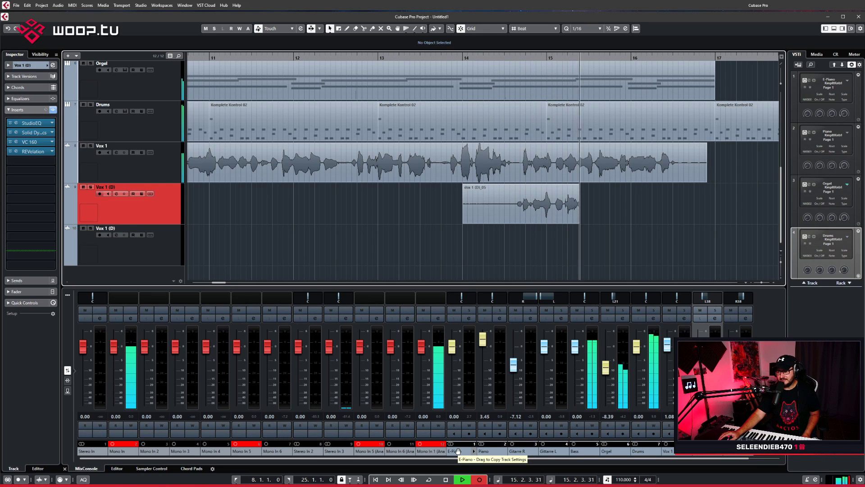
left_click(447, 479)
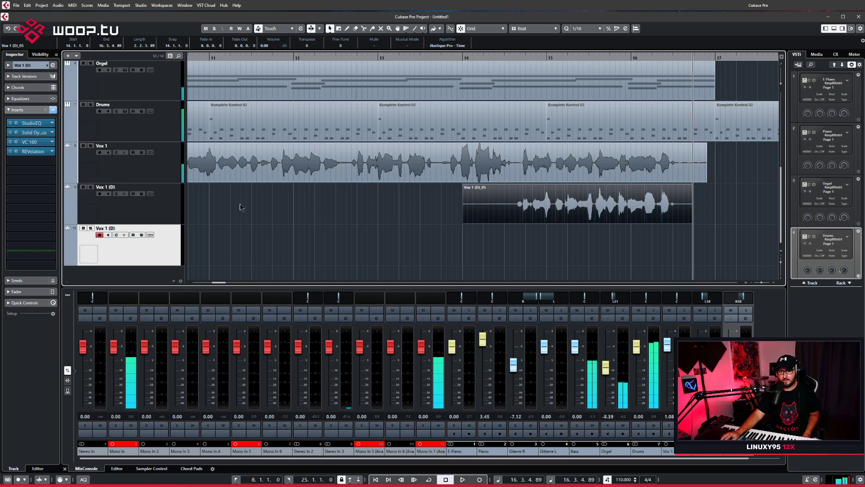
Select the second Vox 1 (D) track and record another double from 14.1.1 to about 16.3.2 with cycle off
key("Down")
key("KP_Divide")
left_click_drag(463, 56, 464, 56)
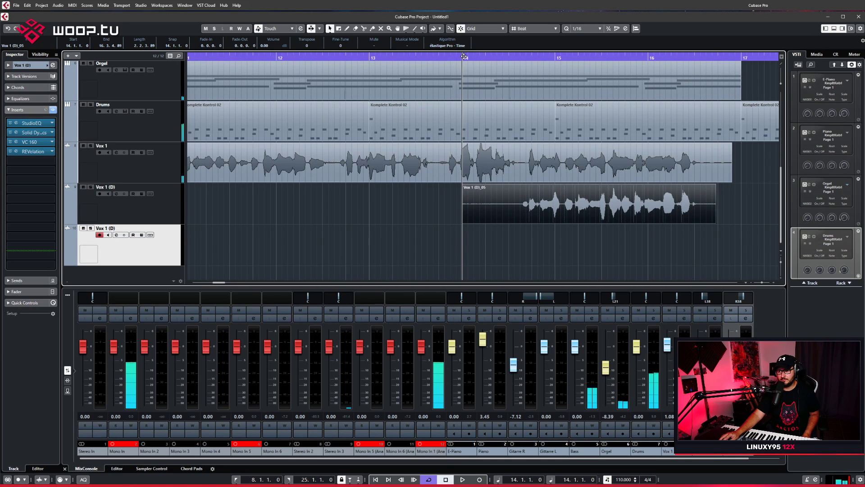
key("KP_Divide")
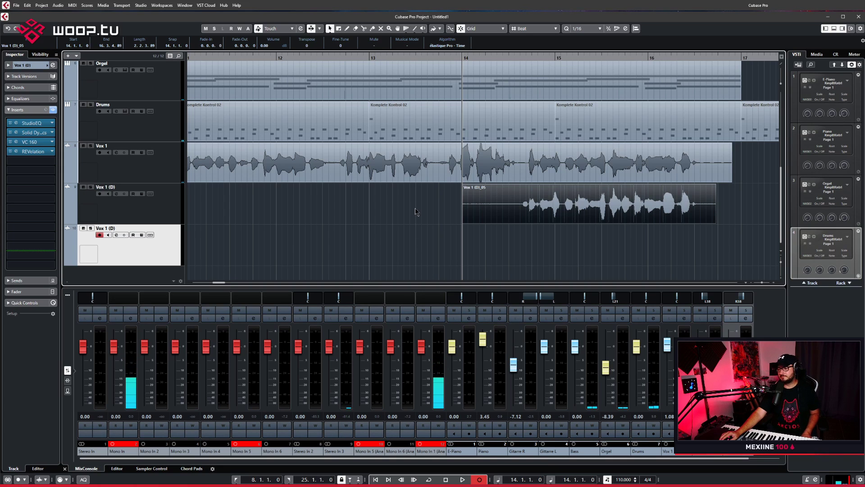
key("KP_Multiply")
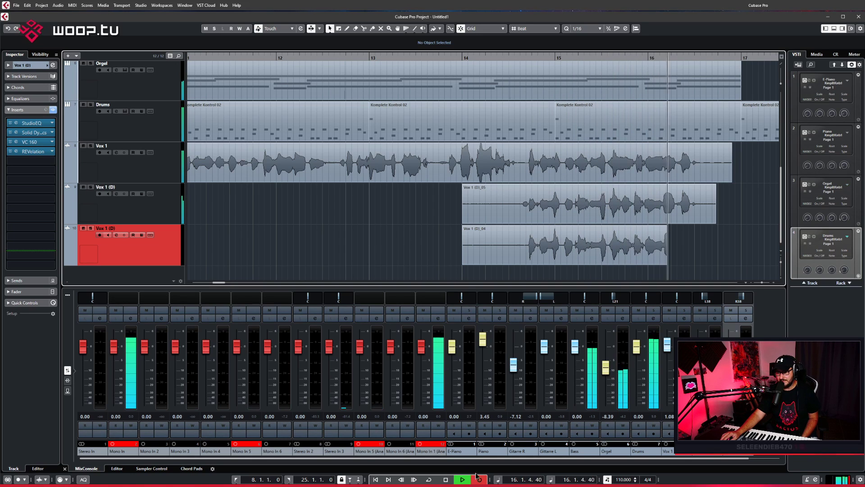
left_click(444, 479)
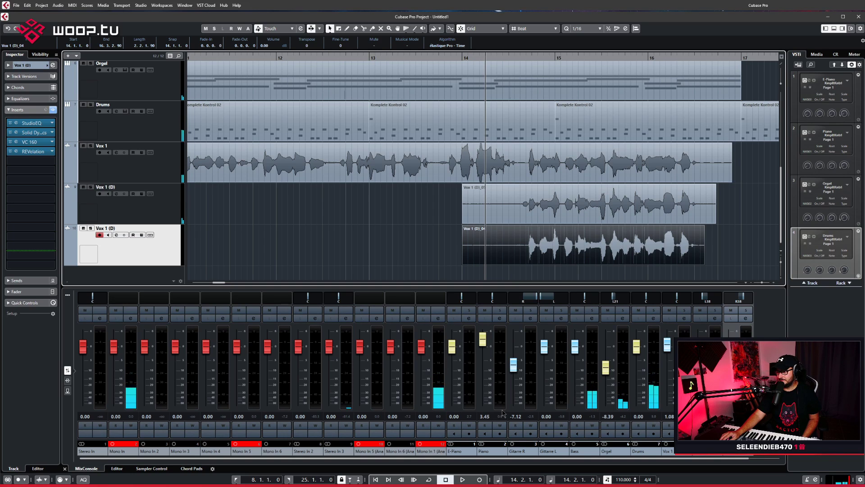
Play back the new doubles, disarm the second double's track, and trim the start of both takes to 14.3.1
left_click(461, 480)
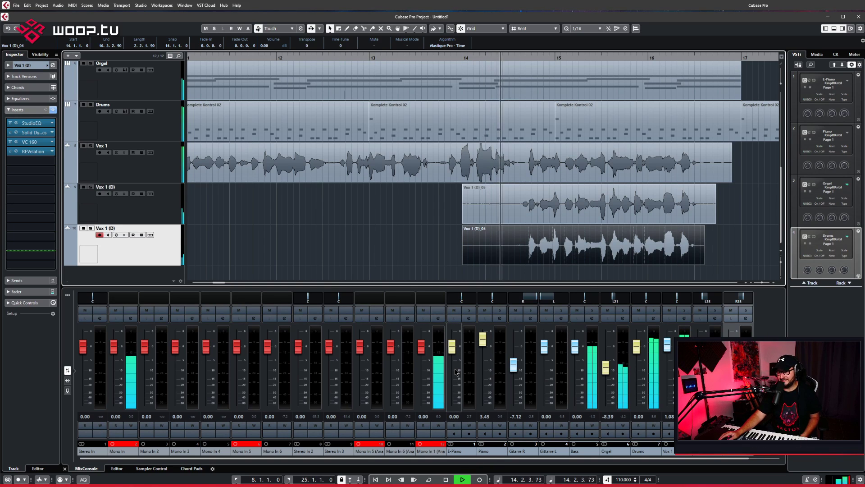
left_click(98, 235)
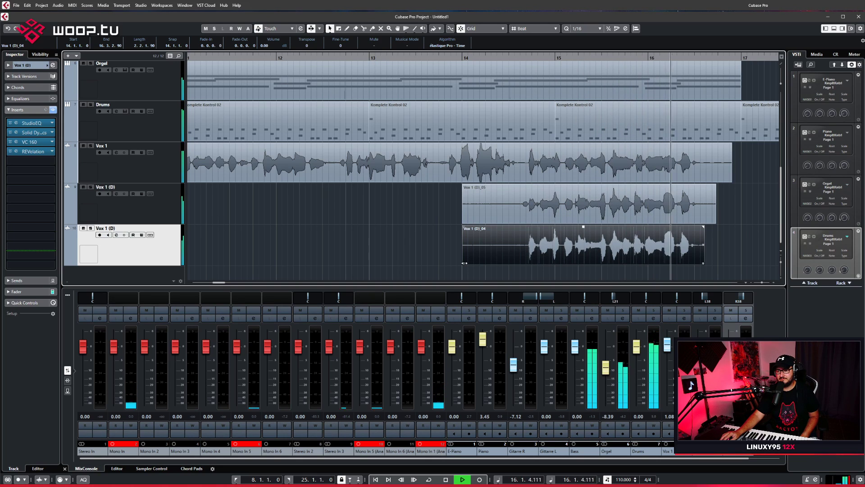
left_click_drag(464, 263, 511, 263)
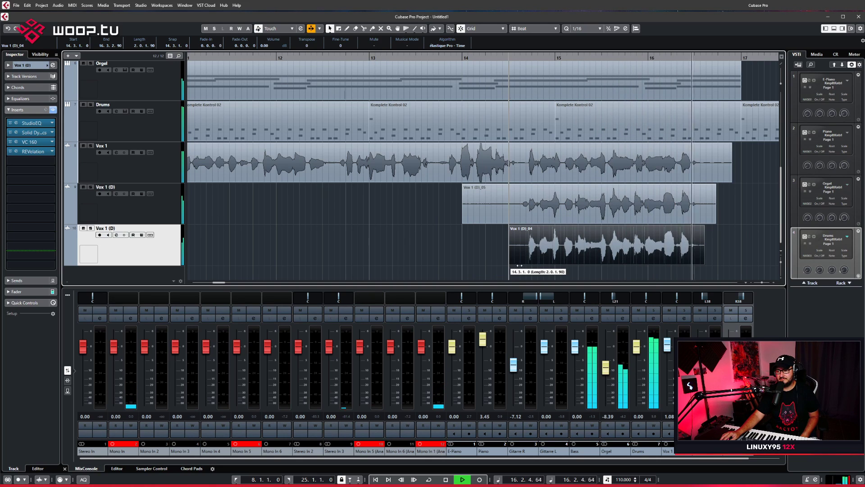
left_click(446, 480)
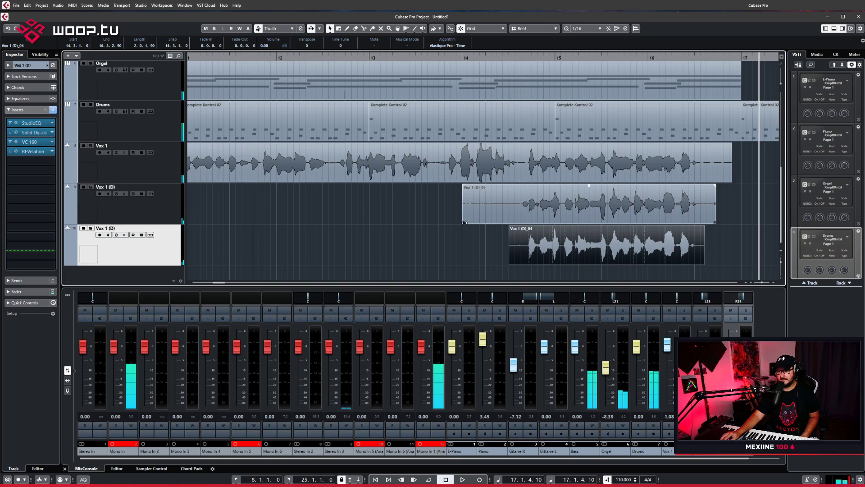
left_click_drag(464, 223, 509, 223)
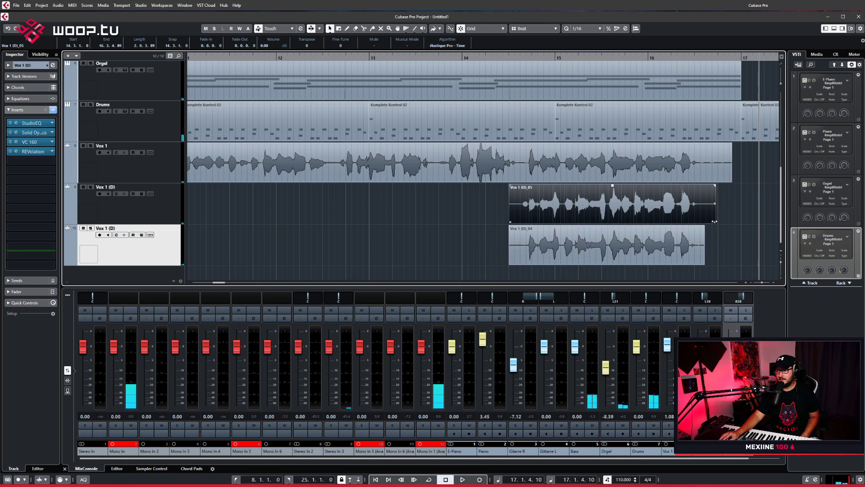
Trim the end of both vocal doubles to 16.3.1 and add a short fade-in to the second one
left_click_drag(714, 221, 694, 221)
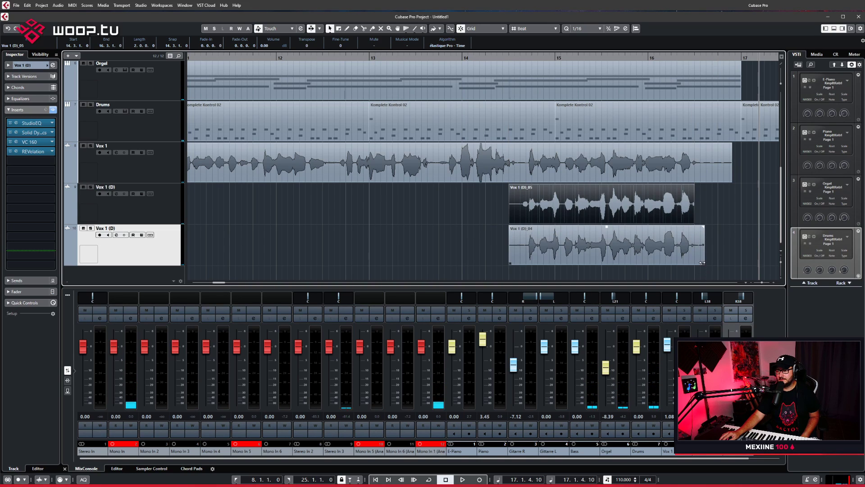
left_click_drag(701, 262, 694, 262)
left_click_drag(513, 186, 525, 186)
left_click_drag(510, 228, 517, 231)
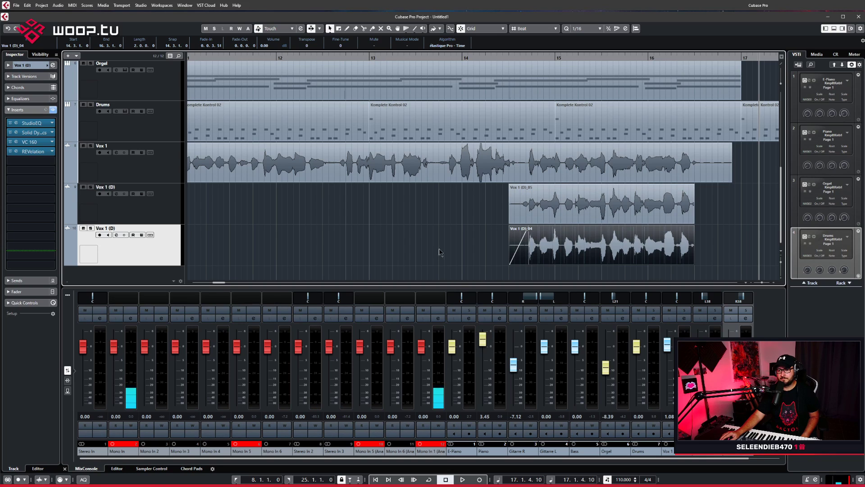
Look over the arrangement of all tracks from bar 1 to bar 25, including the new vocal doubles
left_click_drag(754, 286, 753, 286)
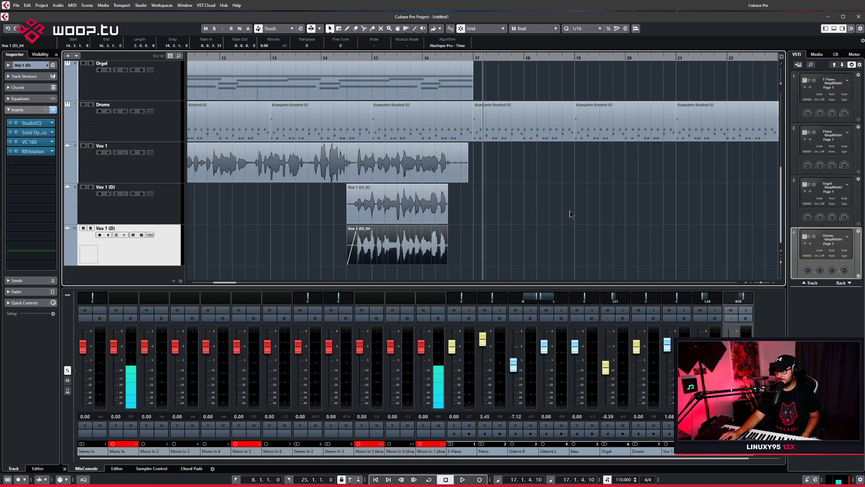
scroll(518, 204, "up", 1)
scroll(514, 198, "down", 1)
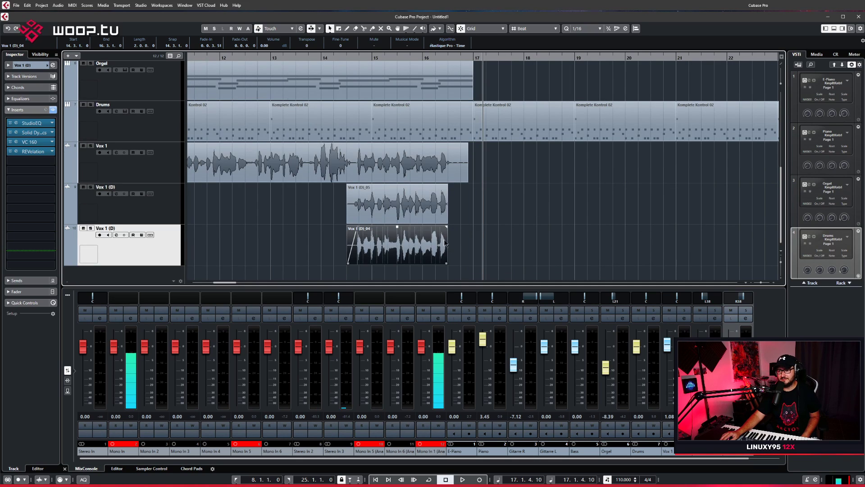
left_click(782, 281)
left_click(782, 281)
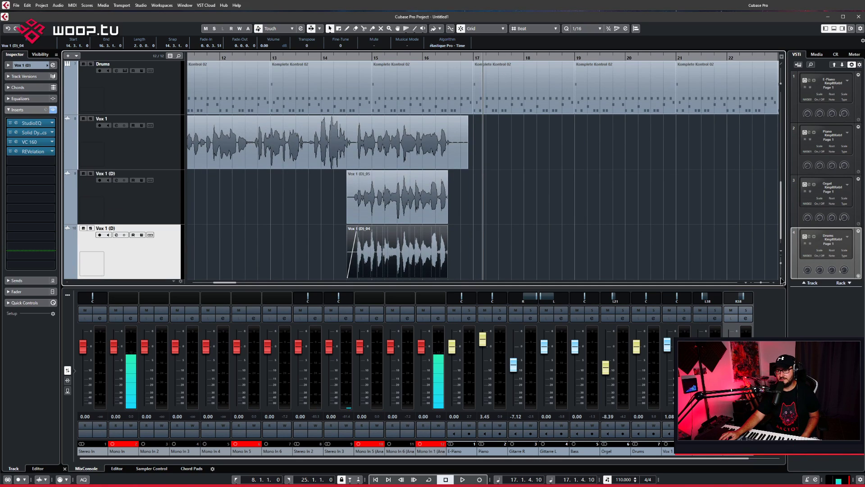
left_click_drag(782, 266, 782, 259)
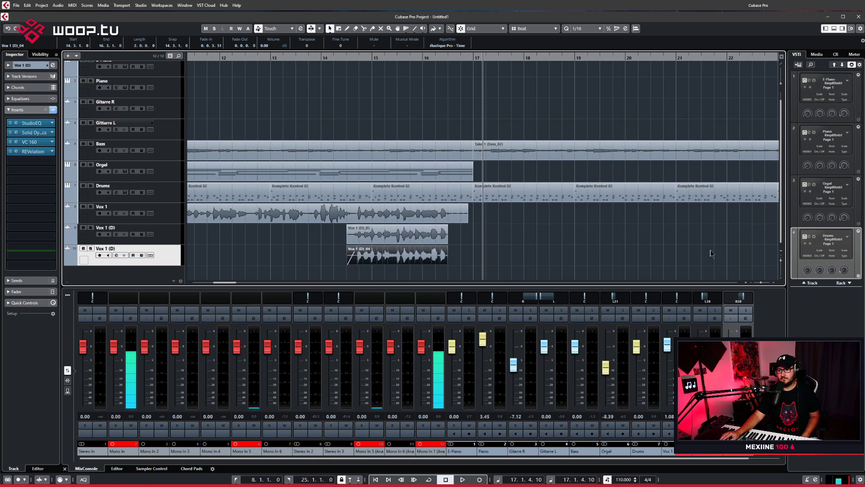
left_click(782, 281)
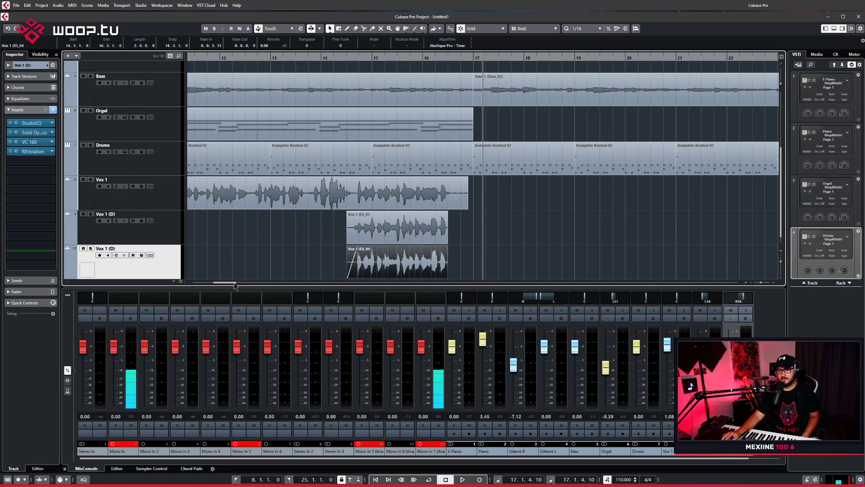
left_click_drag(235, 285, 195, 284)
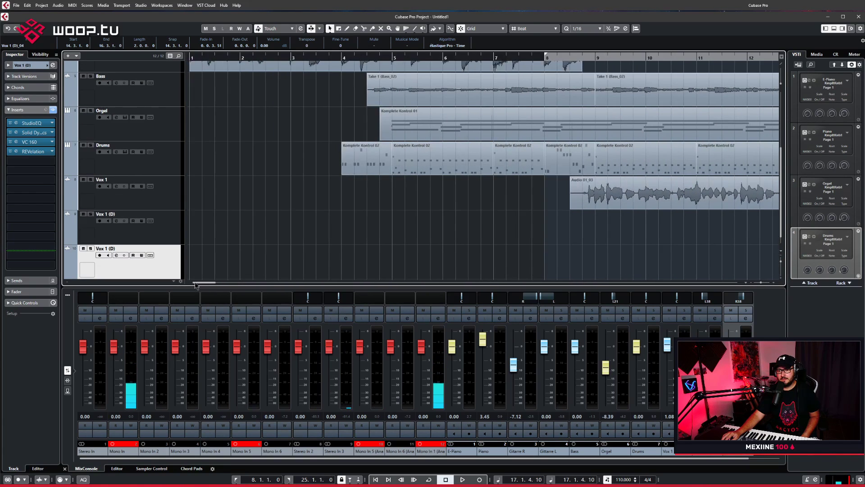
left_click(751, 284)
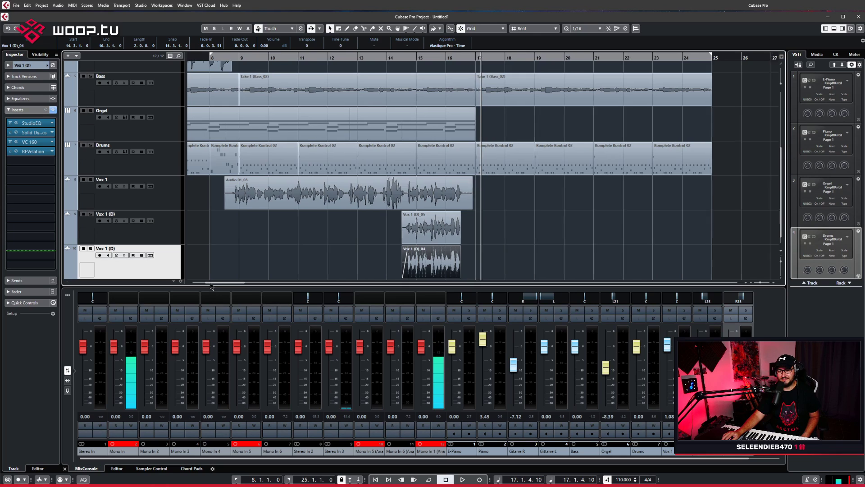
left_click_drag(214, 283, 200, 283)
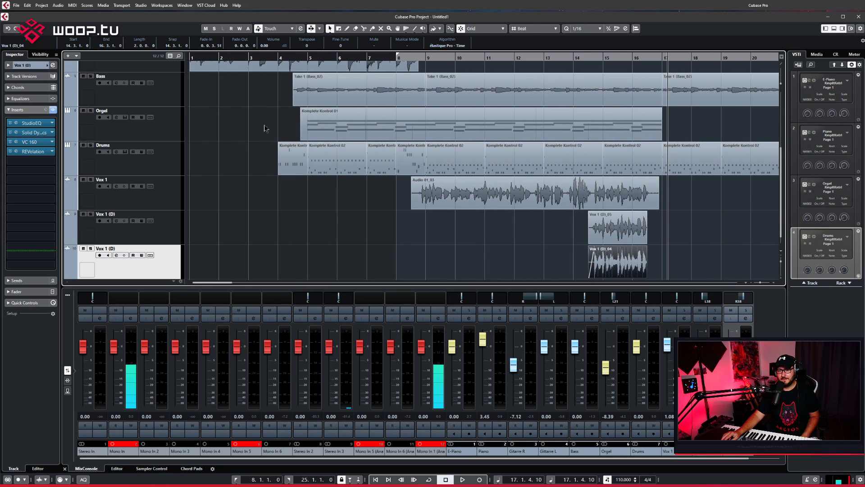
left_click(782, 261)
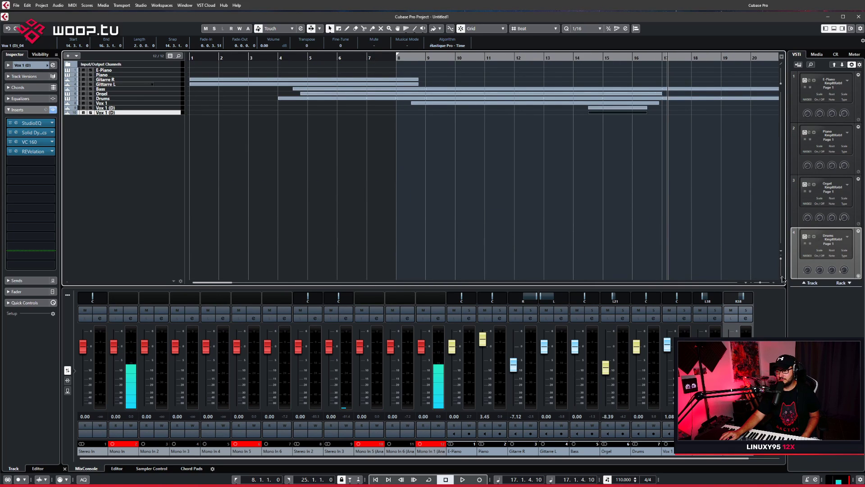
left_click(782, 279)
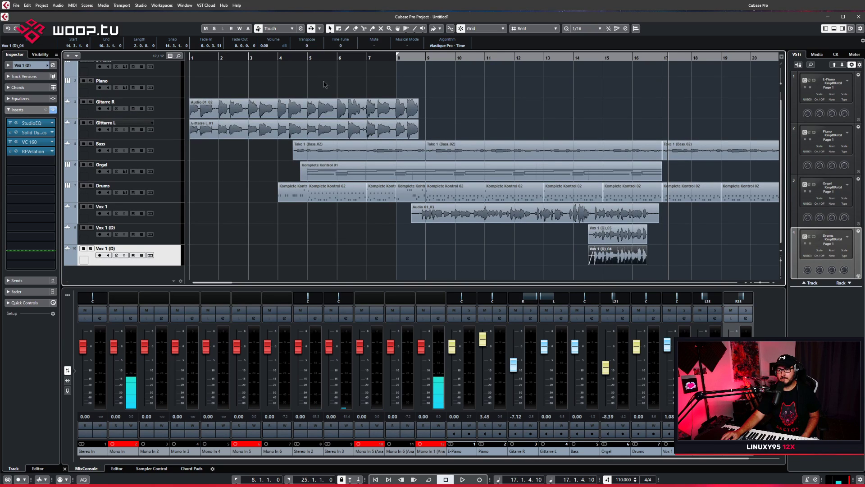
Clear the event selection and play the whole arrangement from 1.1.1
left_click(324, 85)
left_click_drag(191, 55, 87, 60)
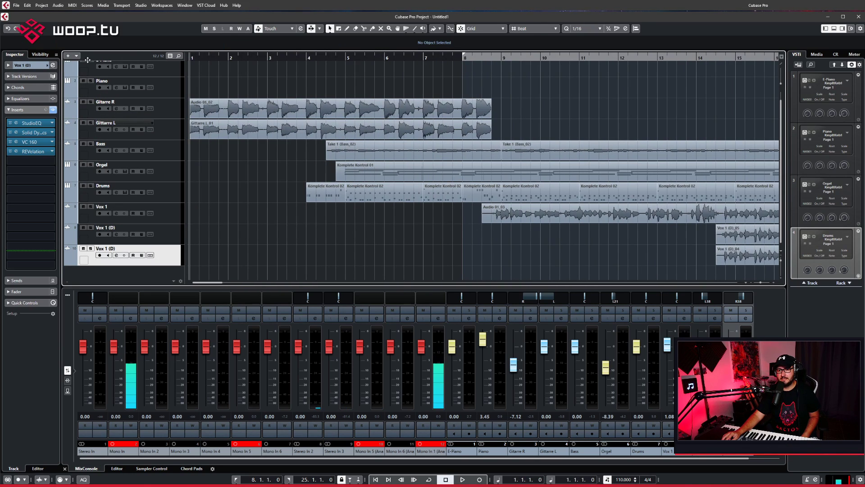
left_click(463, 479)
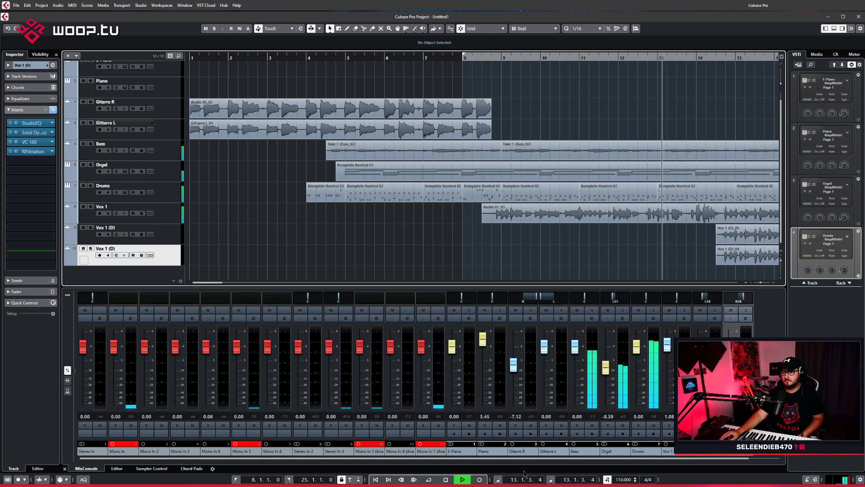
Follow the playback up to the vocal doubles around bar 15 and stop it
left_click_drag(207, 286, 219, 285)
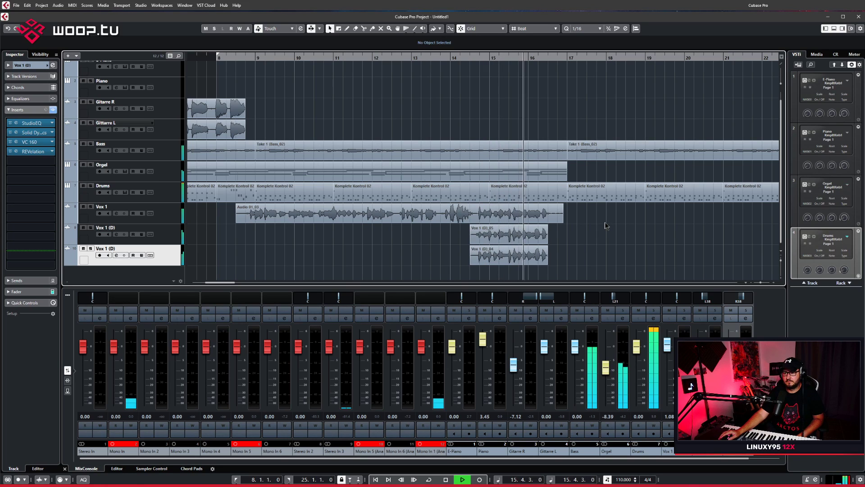
left_click(446, 479)
left_click(446, 480)
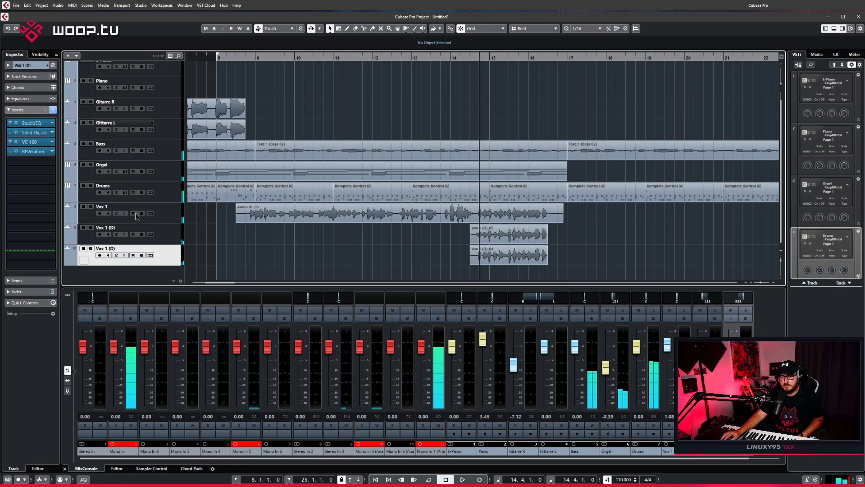
Listen to the Vox 1 track in solo from bar 14, then stop playback and unsolo it
left_click(90, 206)
left_click(462, 480)
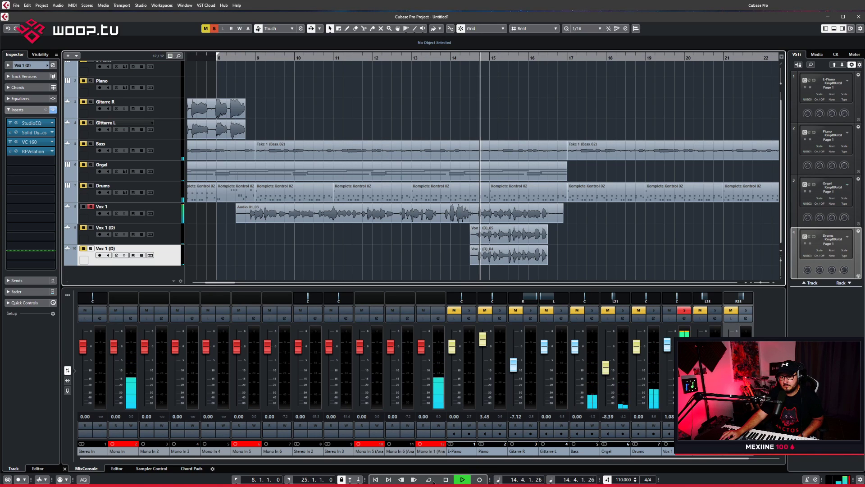
left_click(446, 480)
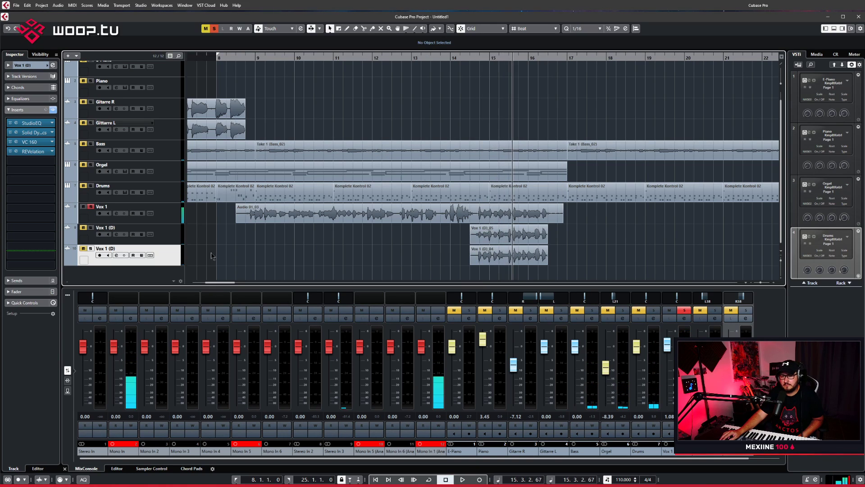
left_click(90, 207)
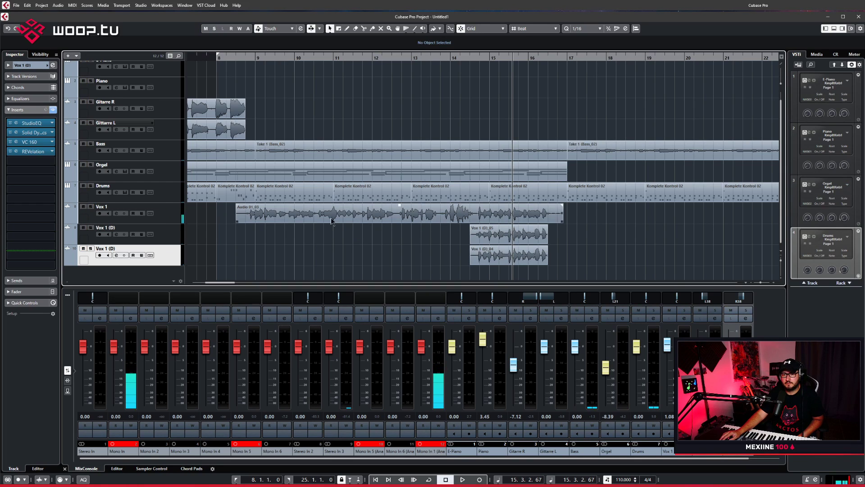
Set the mix of Vox 1's REVelation reverb to 6% and play the doubled vocal section with all tracks
left_click(239, 218)
left_click(172, 220)
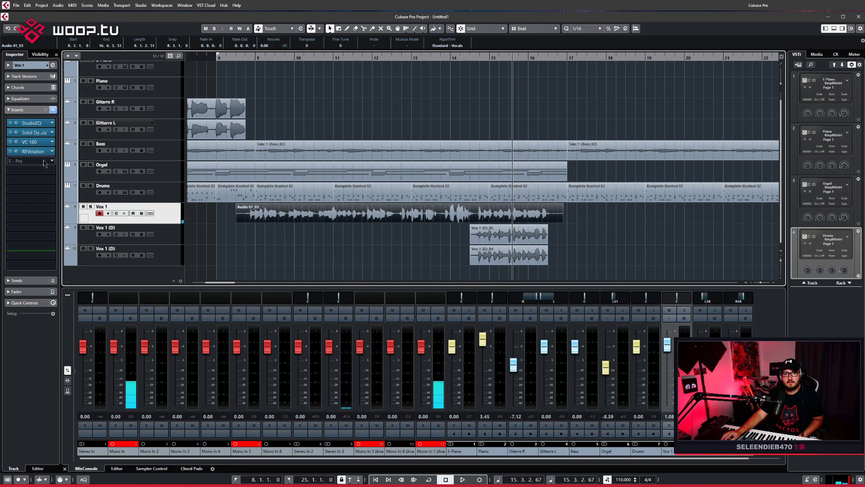
double_click(30, 153)
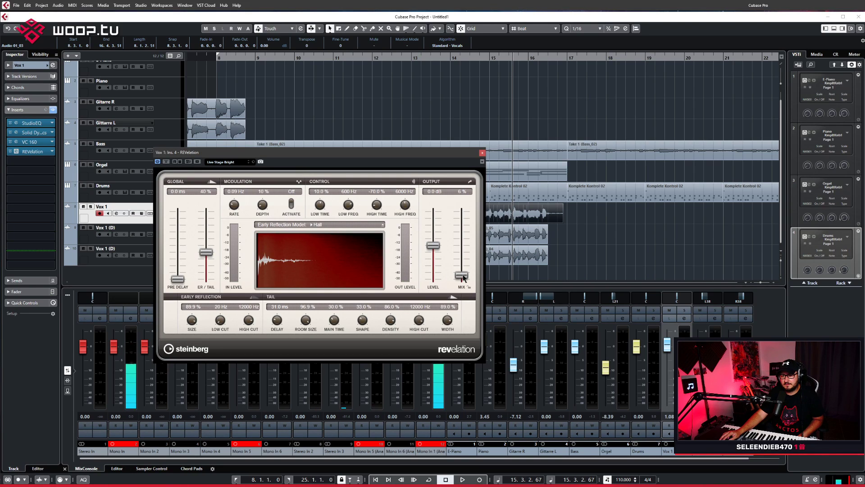
left_click(482, 153)
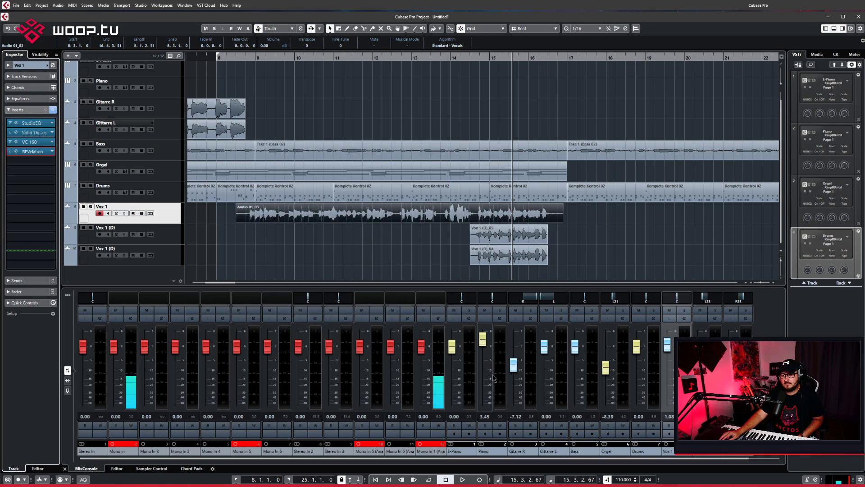
left_click(447, 480)
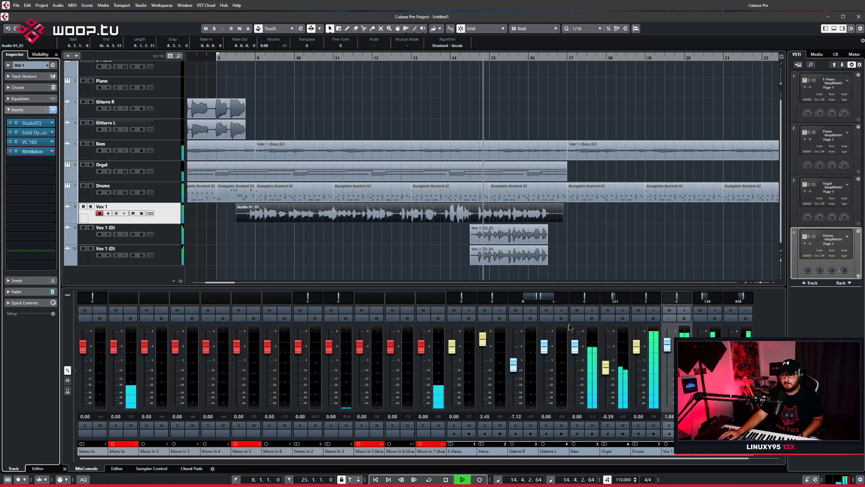
key("space")
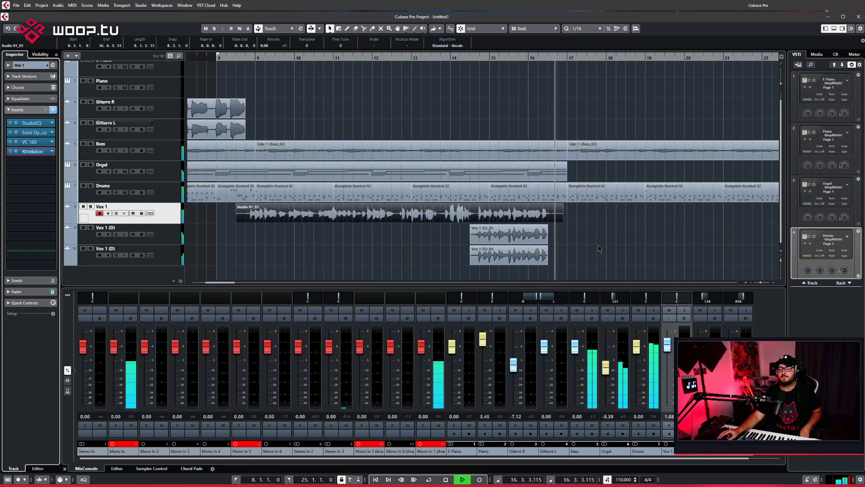
key("space")
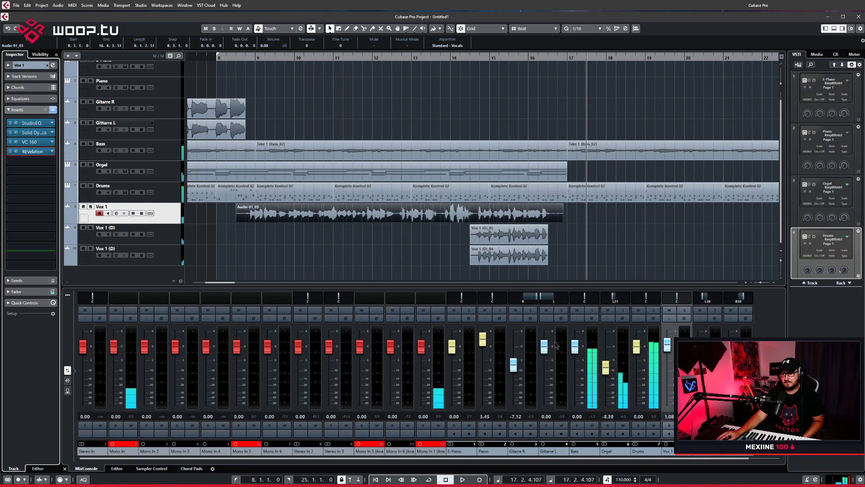
Try duplicating the Gitarre R event once directly behind the original at 8.4.1
left_click(401, 173)
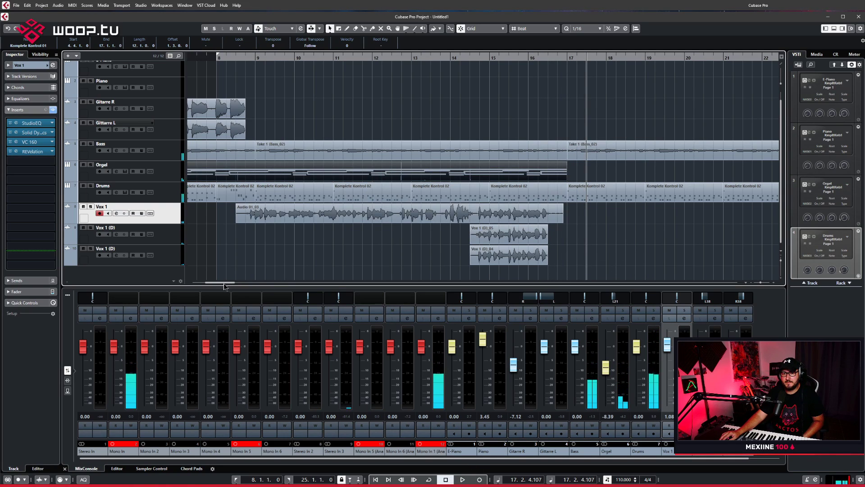
left_click_drag(224, 286, 206, 293)
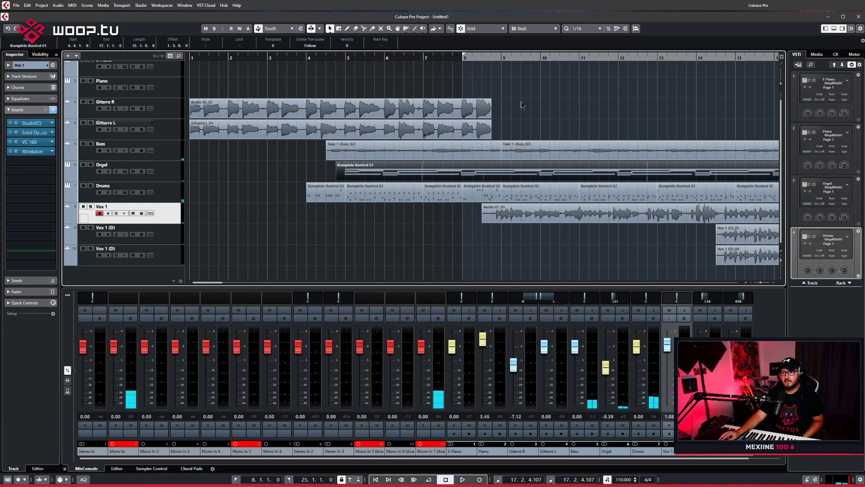
left_click(488, 111)
key("ctrl+d")
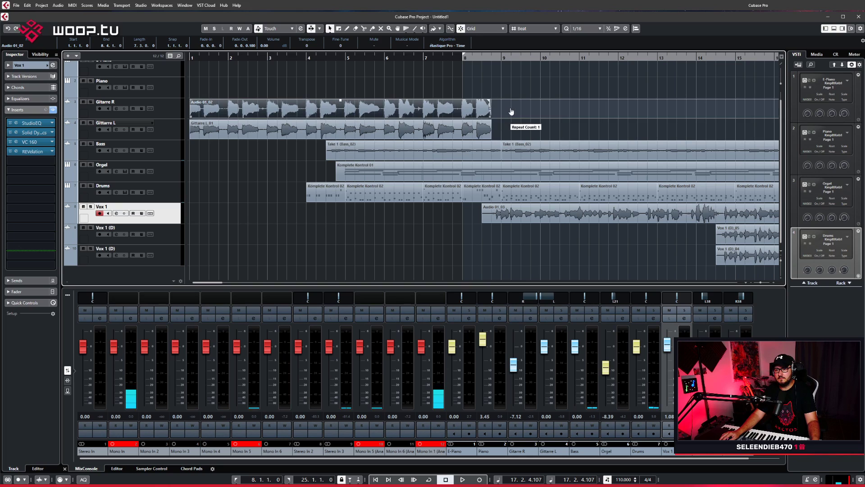
scroll(500, 110, "right", 1)
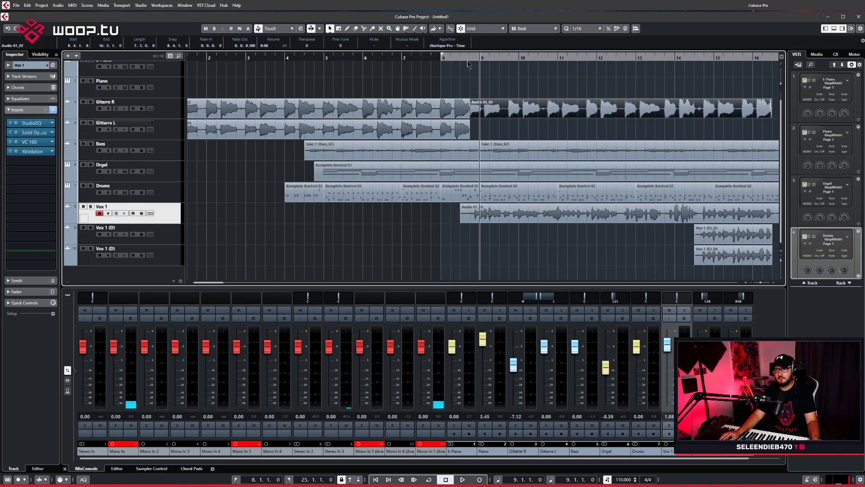
Audition the Gitarre R repeat from 7.3.1, delete the duplicated event and stop playback
left_click(423, 56)
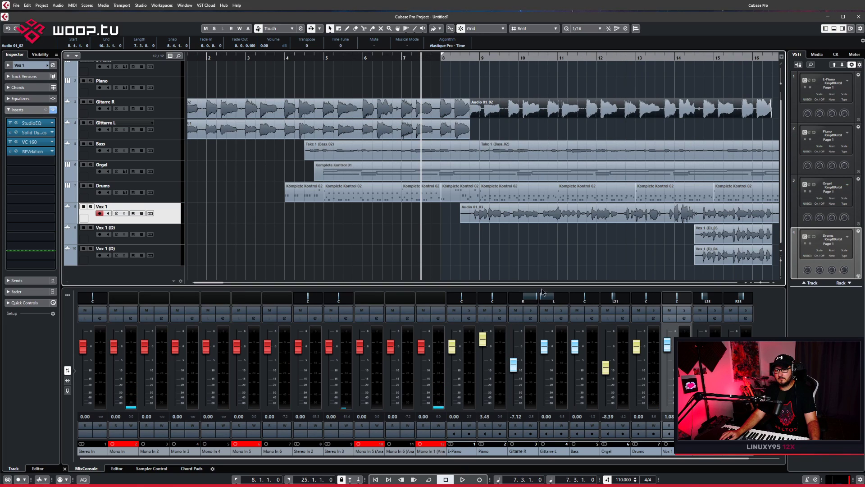
left_click(462, 479)
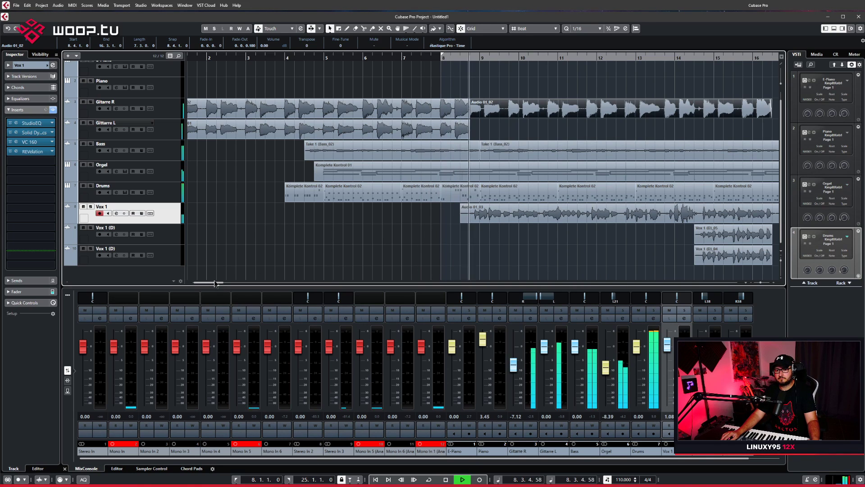
left_click_drag(216, 284, 222, 285)
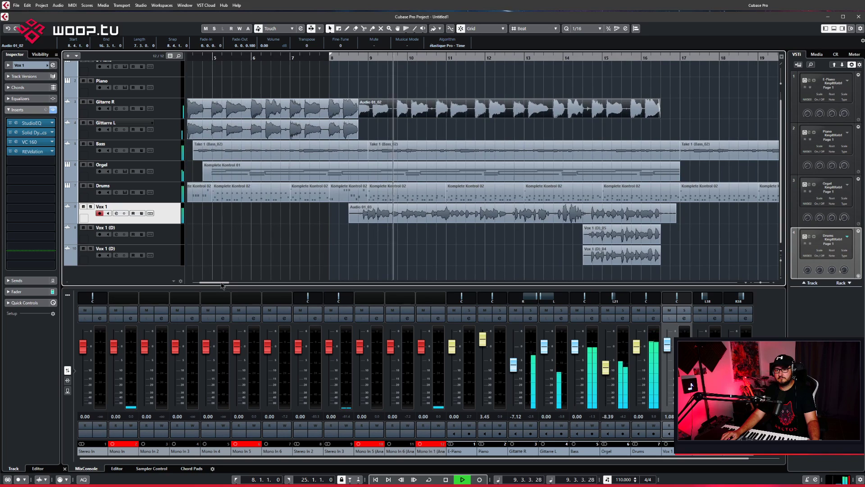
key("Delete")
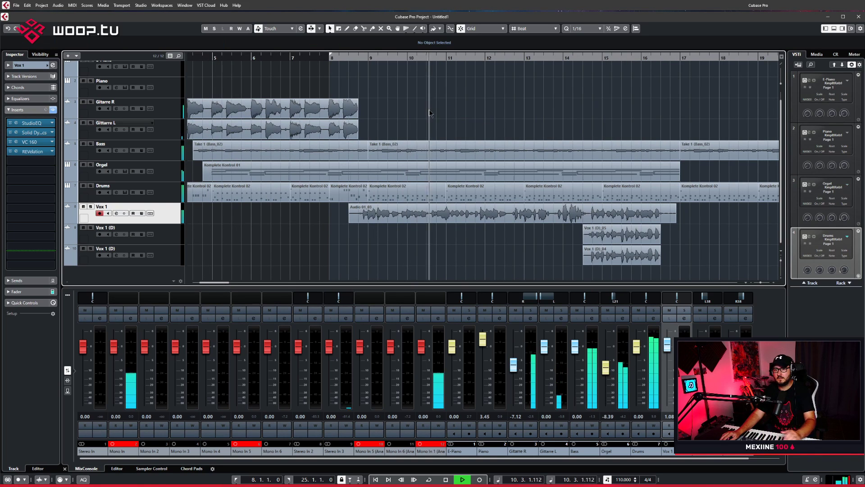
left_click(444, 478)
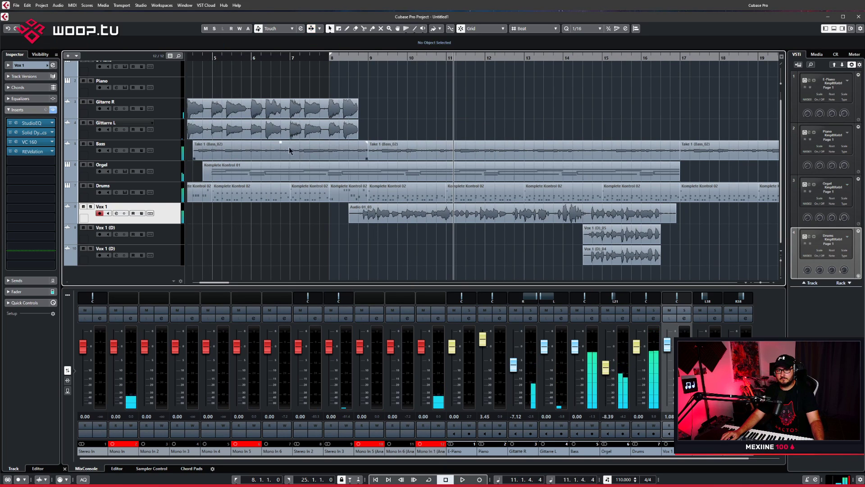
Play the arrangement from the very beginning at 1.1.1
left_click_drag(223, 282, 216, 282)
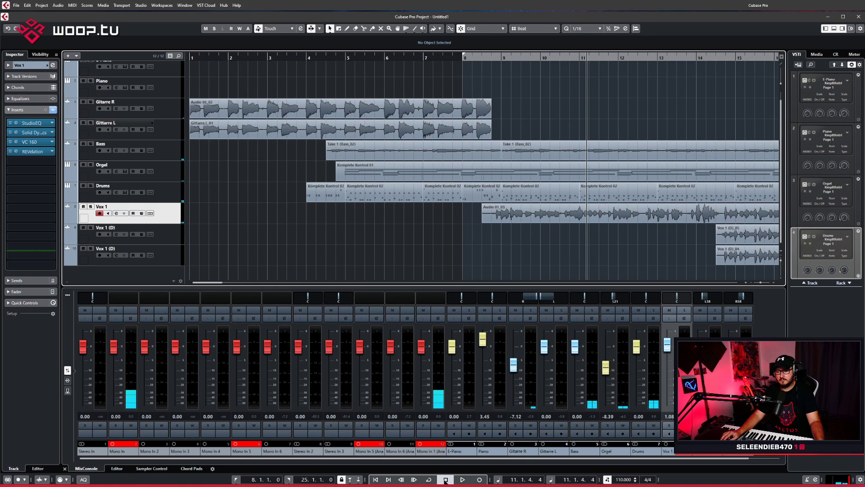
left_click(461, 479)
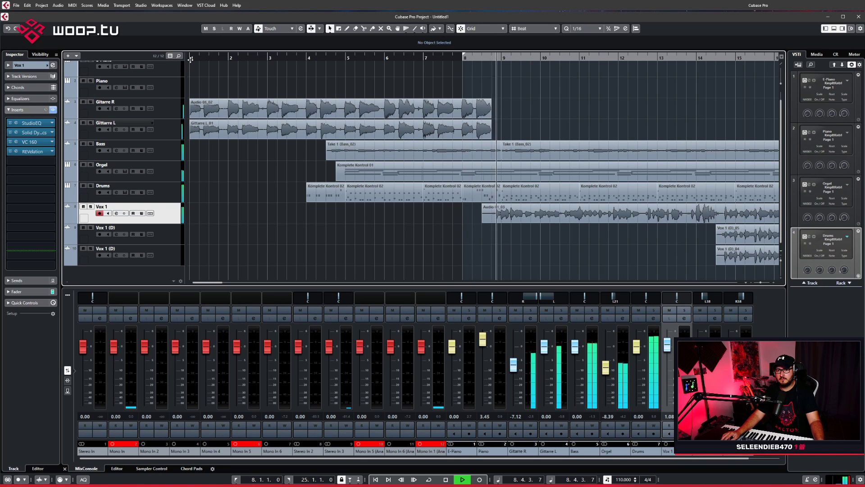
key("Home")
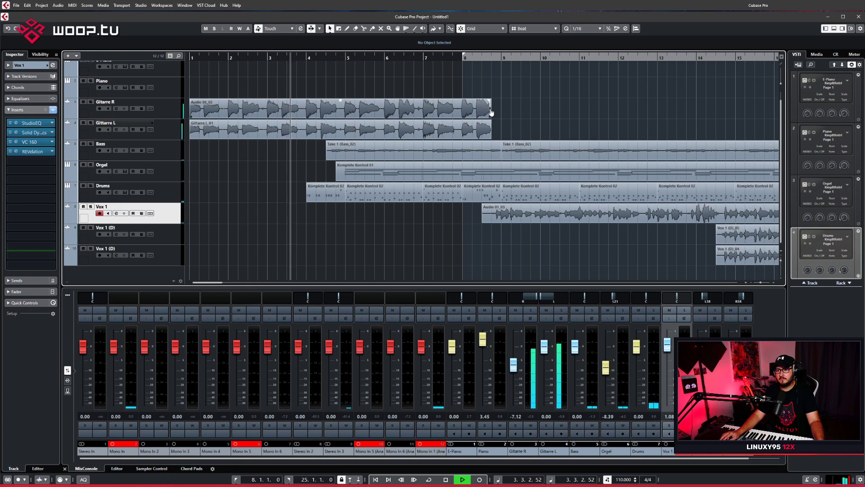
Place a copy of the Gitarre R event at 9.1.1, extend the first event's end to 9.1.1, and listen through to bar 16
mouse_move(491, 110)
left_mouse_down()
mouse_move(522, 114)
mouse_move(531, 160)
mouse_move(503, 113)
mouse_move(480, 118)
left_mouse_up()
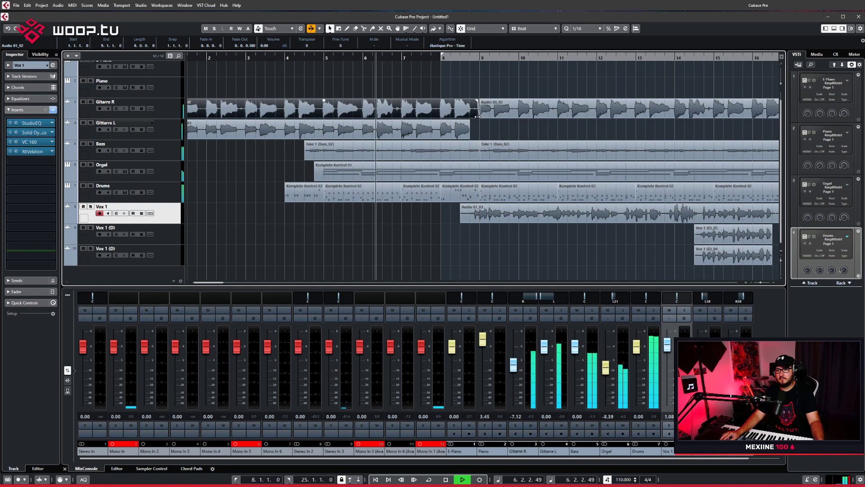
left_click(487, 134)
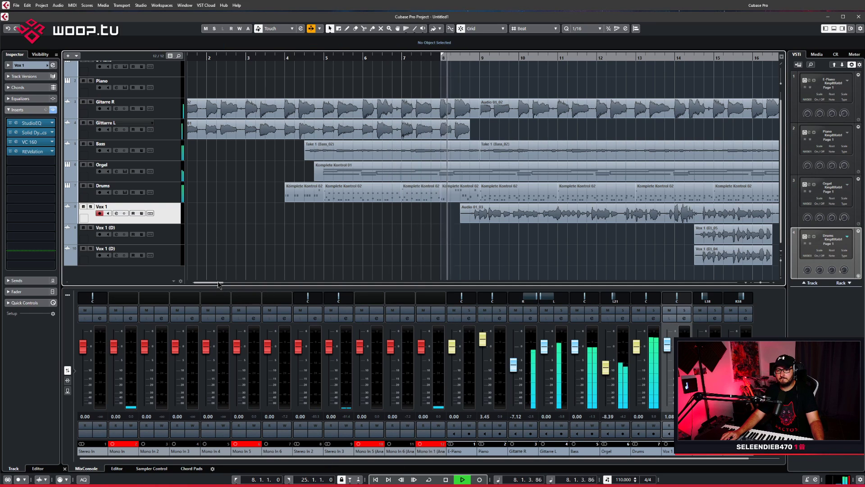
left_click_drag(219, 283, 226, 284)
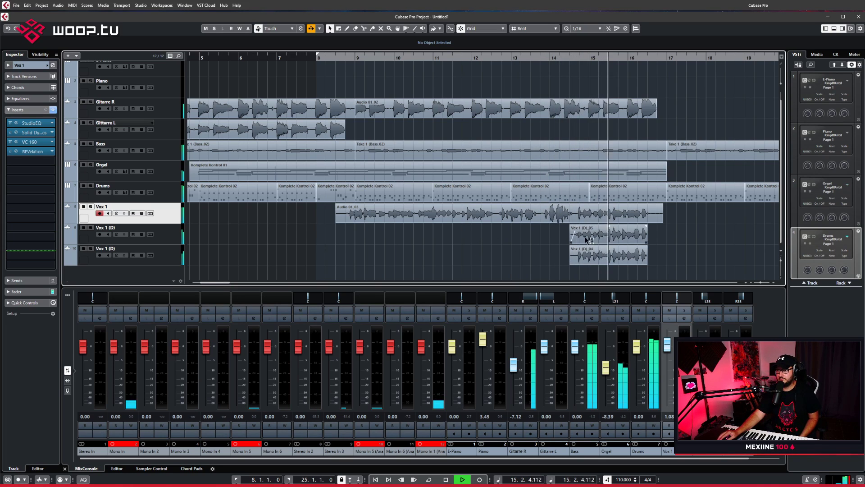
left_click(445, 480)
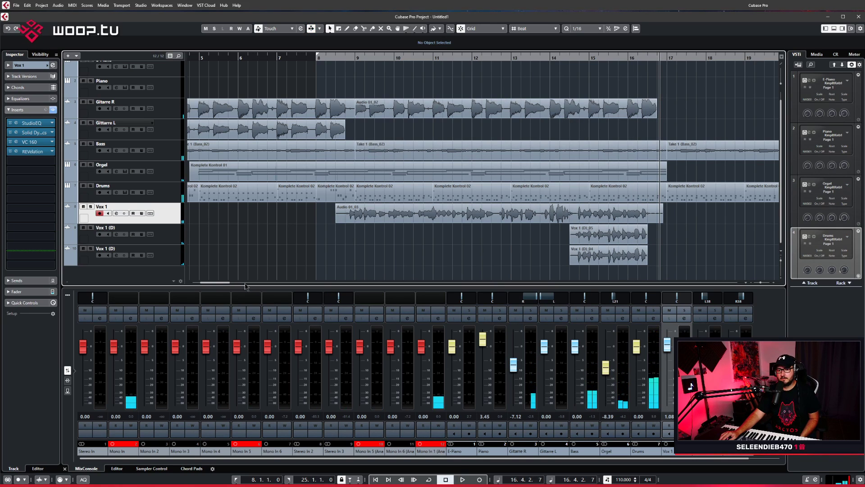
Place another copy of the Gitarre R event at 17.1.1 and extend the second event's end to 17.1.1
scroll(221, 283, "right", 5)
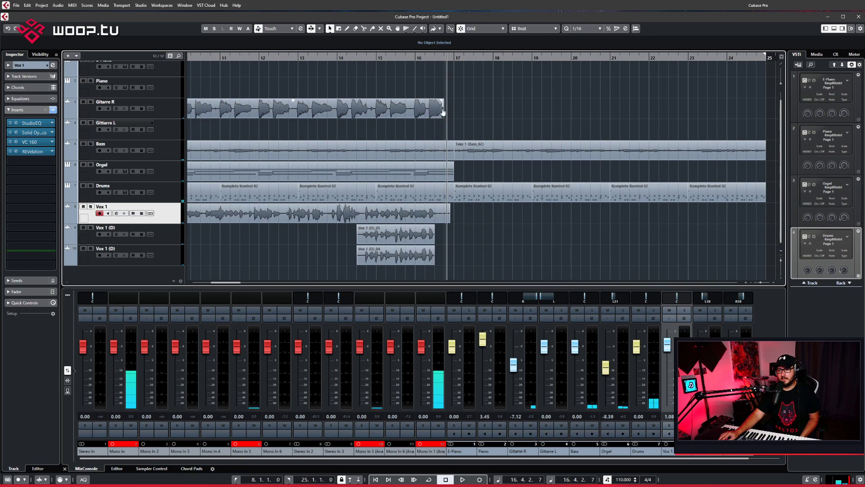
left_click_drag(443, 111, 537, 114)
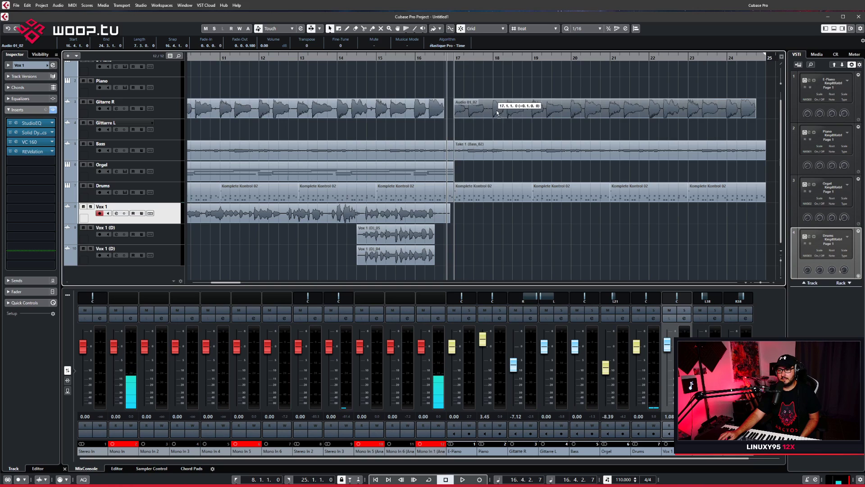
left_click_drag(443, 117, 450, 116)
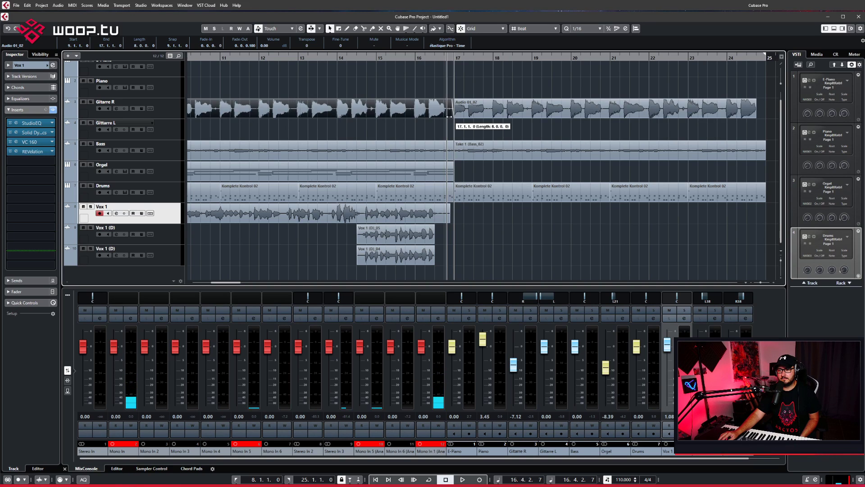
left_click(440, 140)
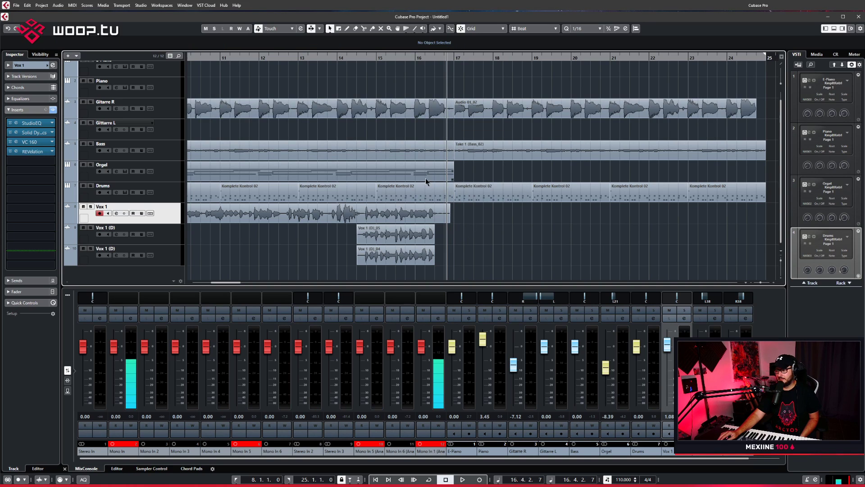
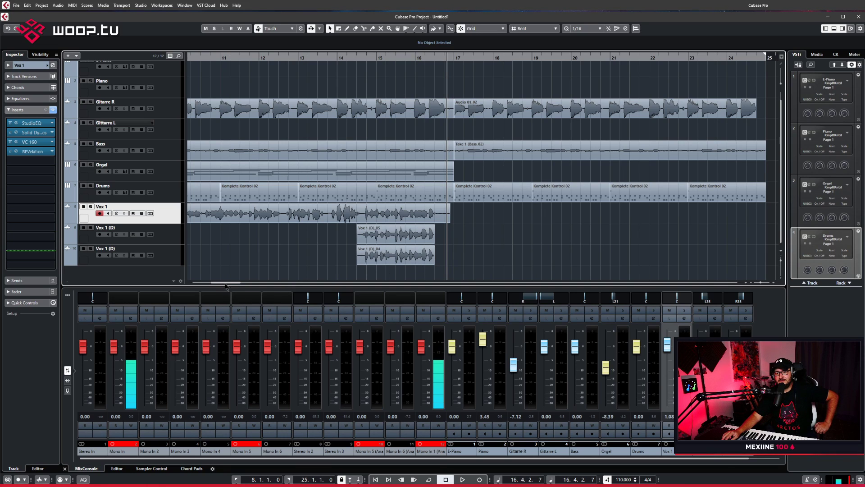
Move the left locator to 1.1.1 so the locator range covers the song from its start
left_click_drag(212, 282, 193, 287)
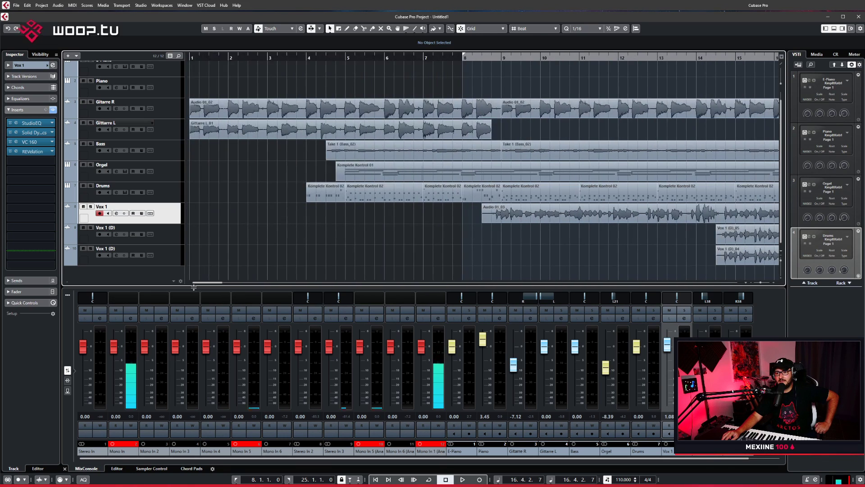
left_click(751, 286)
left_click(751, 285)
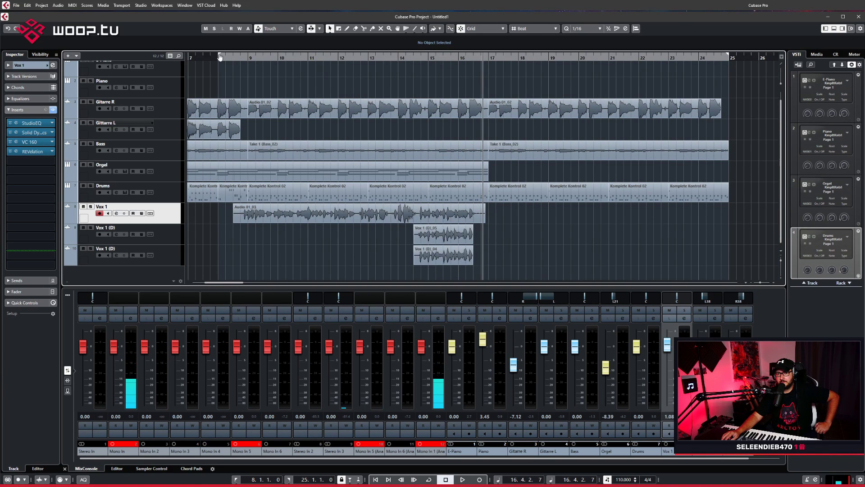
left_click_drag(203, 57, 143, 63)
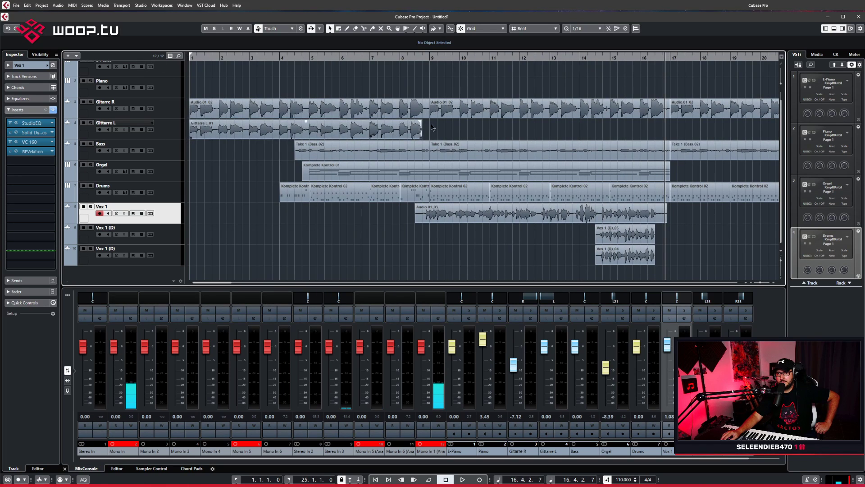
Extend the end of the Gitarre L event to 9.1.1
left_click(451, 113)
left_click(391, 131)
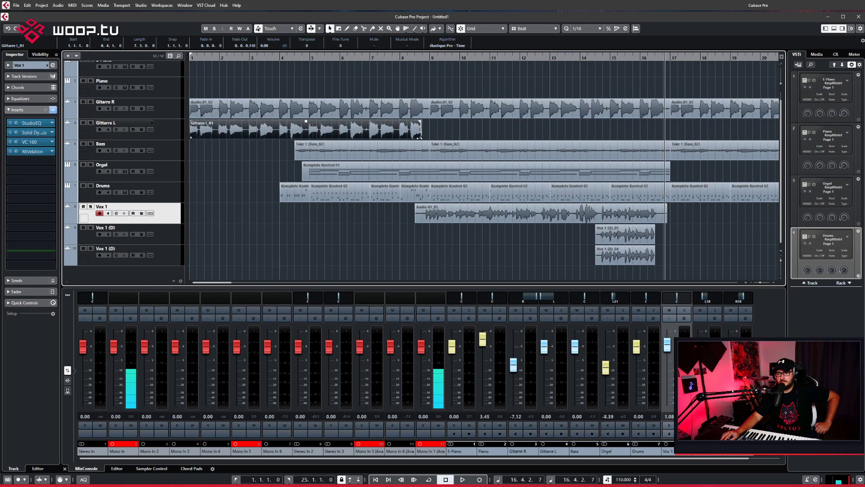
left_click_drag(419, 138, 455, 137)
Place copies of the extended Gitarre L event at 9.1.1 and 17.1.1
left_click_drag(588, 138, 687, 137)
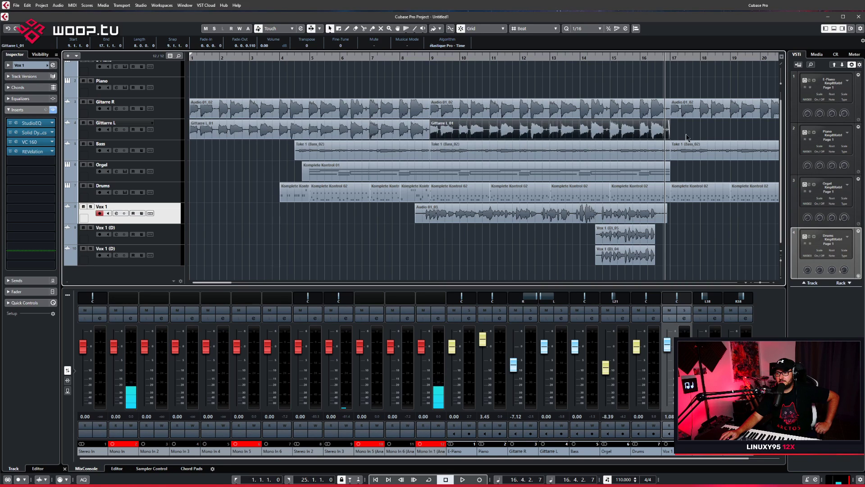
key("ctrl+d")
scroll(297, 70, "right", 3)
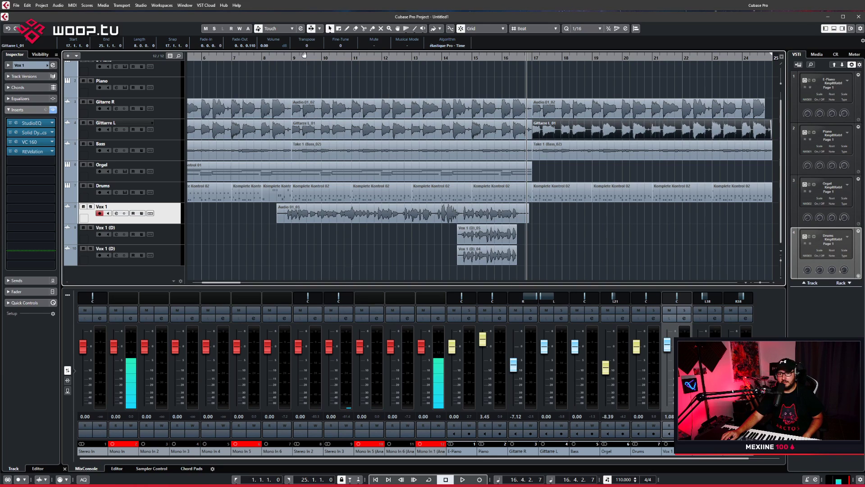
Play from about bar 8 while alternately muting Gitarre R and Gitarre L to compare the two guitar parts
left_click(270, 56)
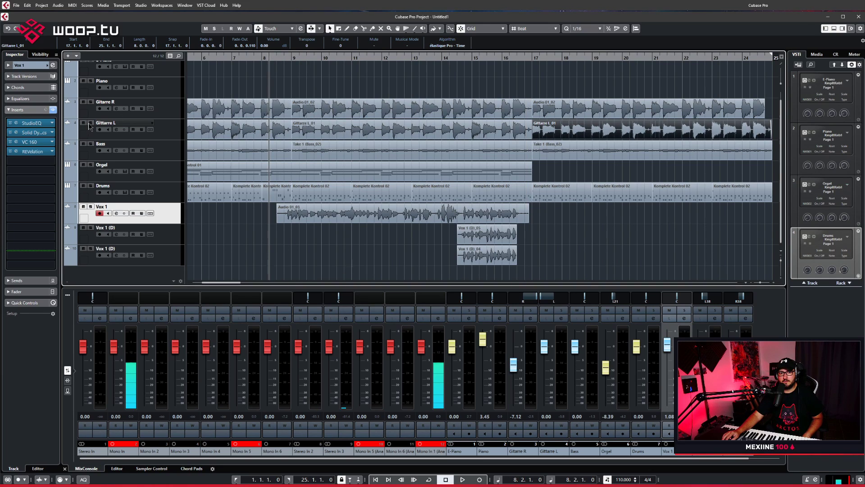
left_click(465, 479)
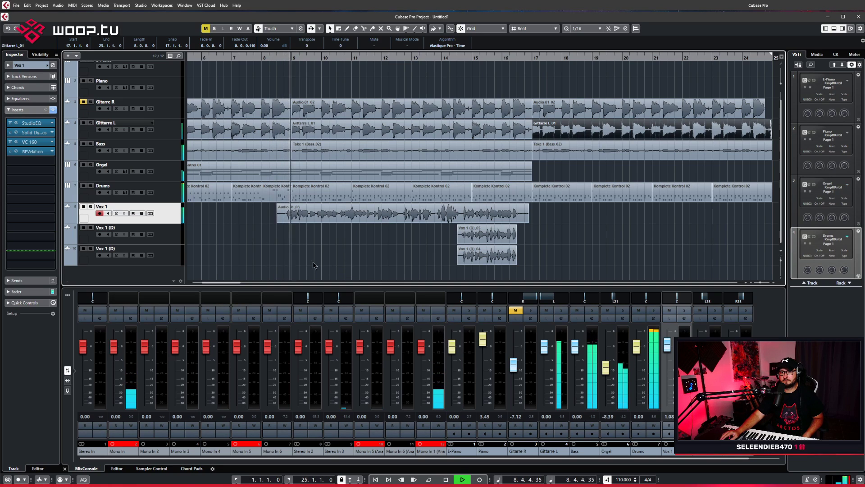
left_click(83, 123)
left_click(83, 101)
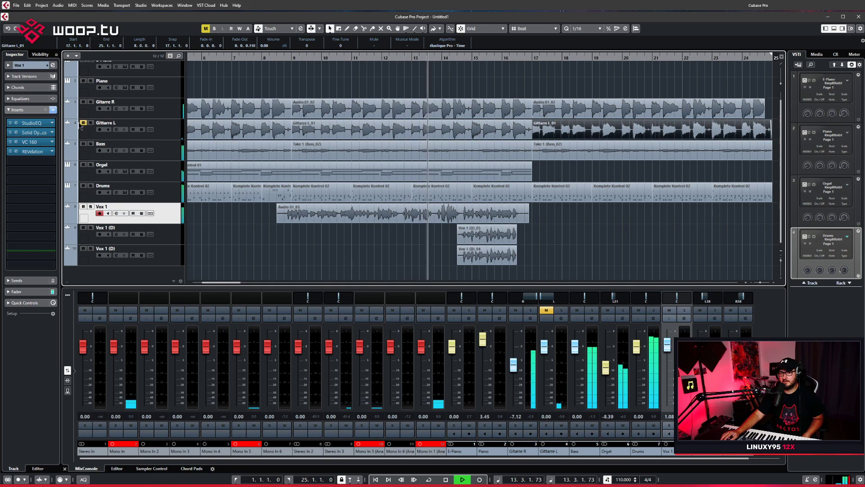
left_click(82, 102)
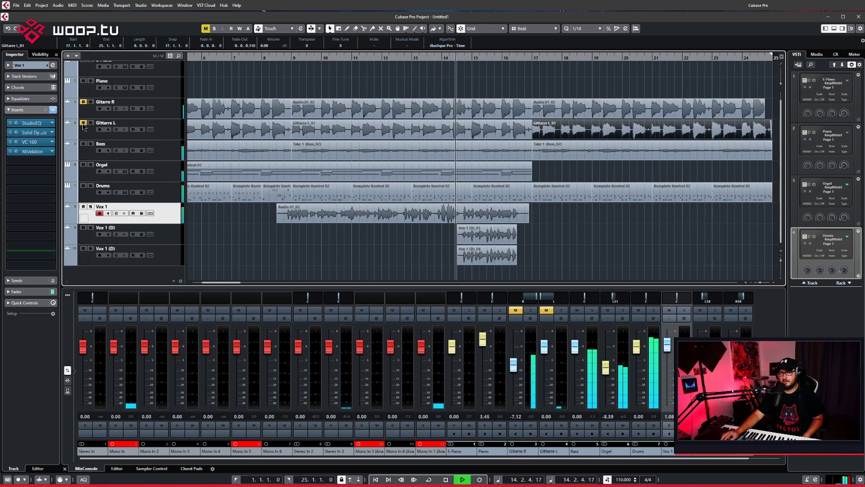
left_click(83, 123)
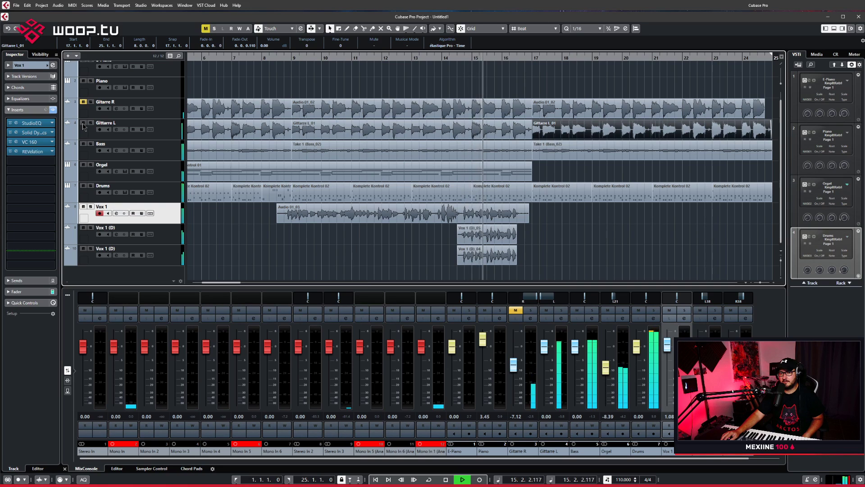
left_click(83, 123)
left_click(83, 102)
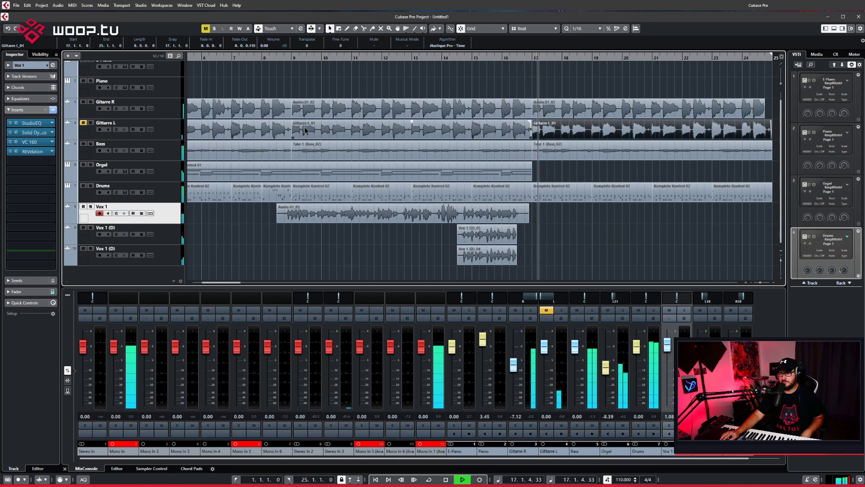
Delete the two Gitarre L copies at 9.1.1 and 17.1.1
left_click(419, 131)
key("Delete")
key("Delete")
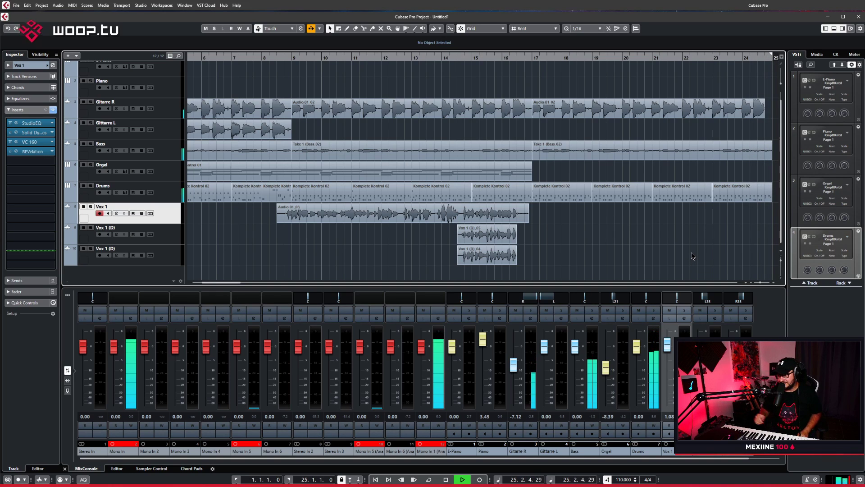
Listen to the arrangement from about bar 8 and replay the transition into bar 17 several times
left_click(276, 59)
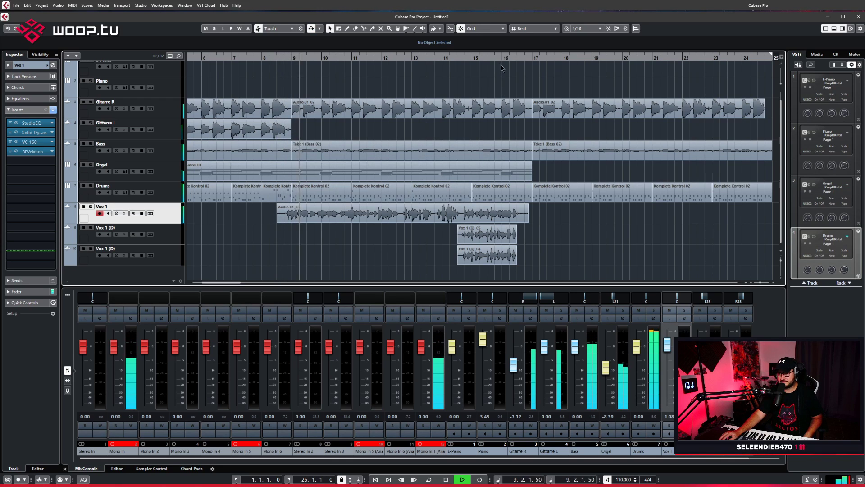
left_click(513, 58)
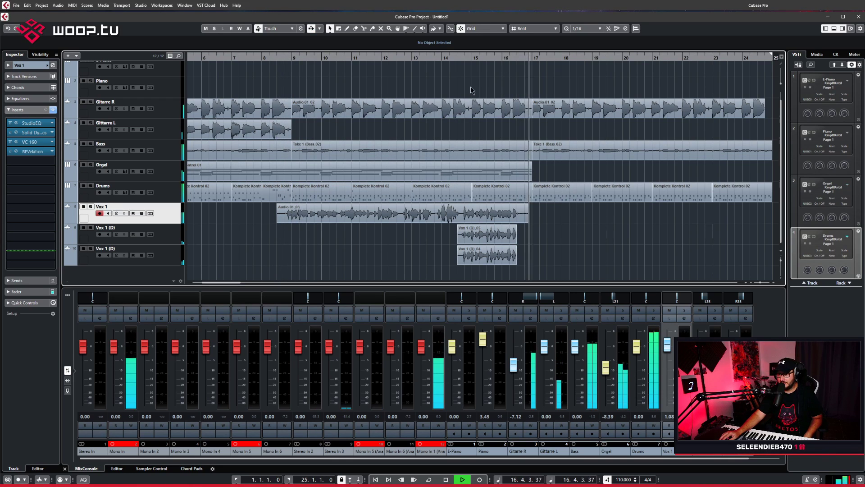
left_click(492, 58)
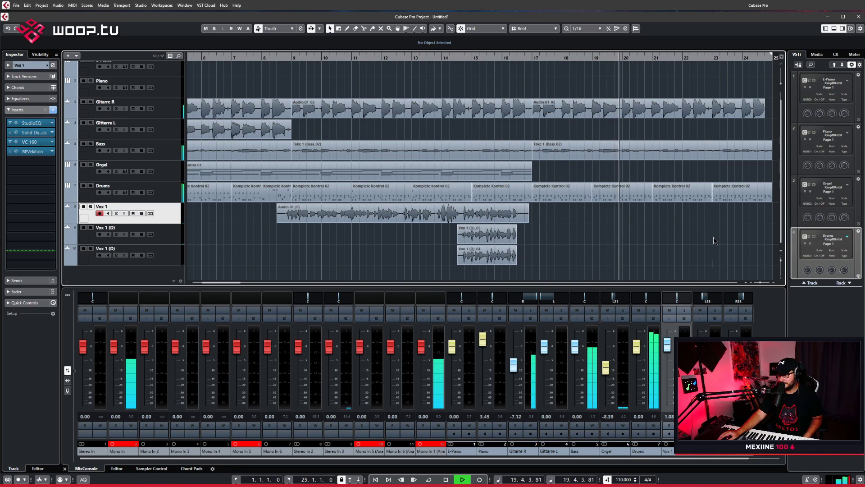
left_click(533, 55)
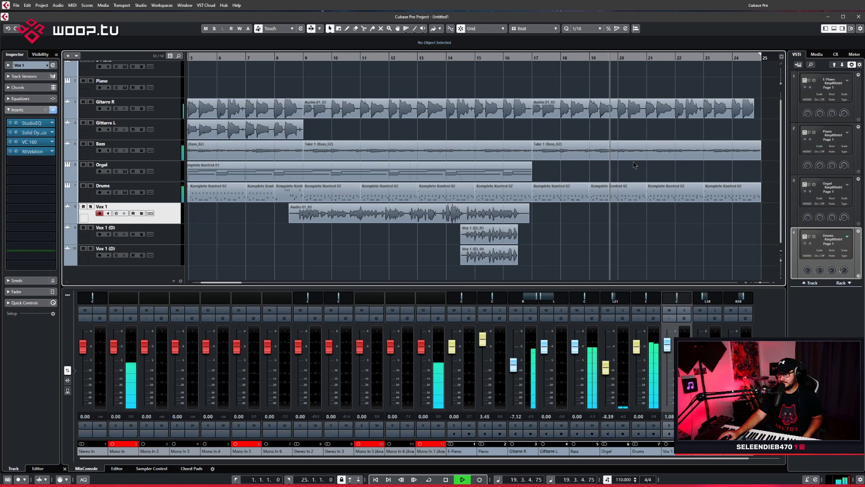
left_click(534, 57)
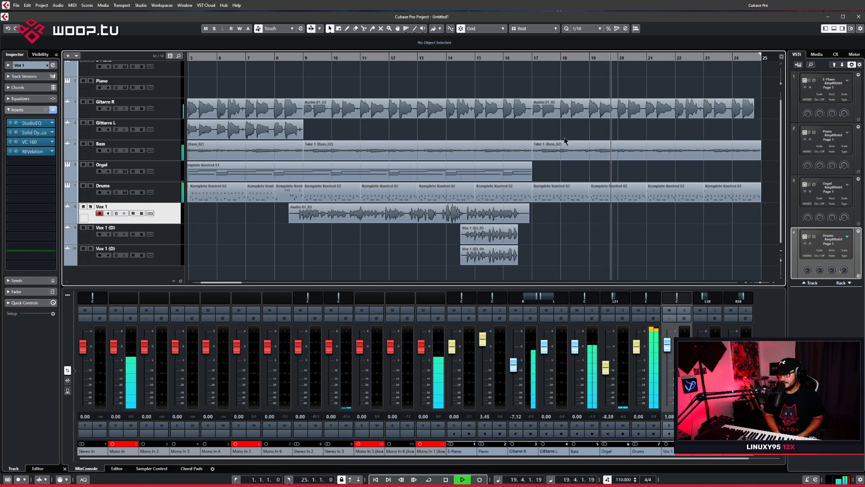
left_click(535, 57)
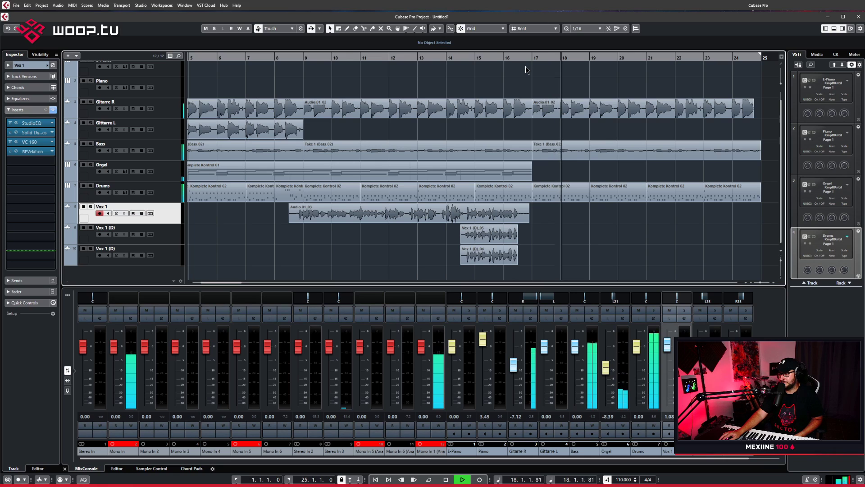
left_click(526, 70)
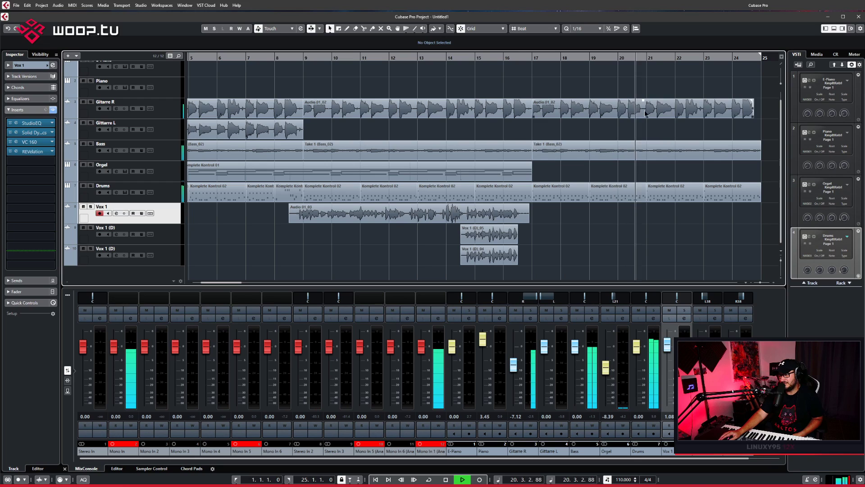
left_click(530, 57)
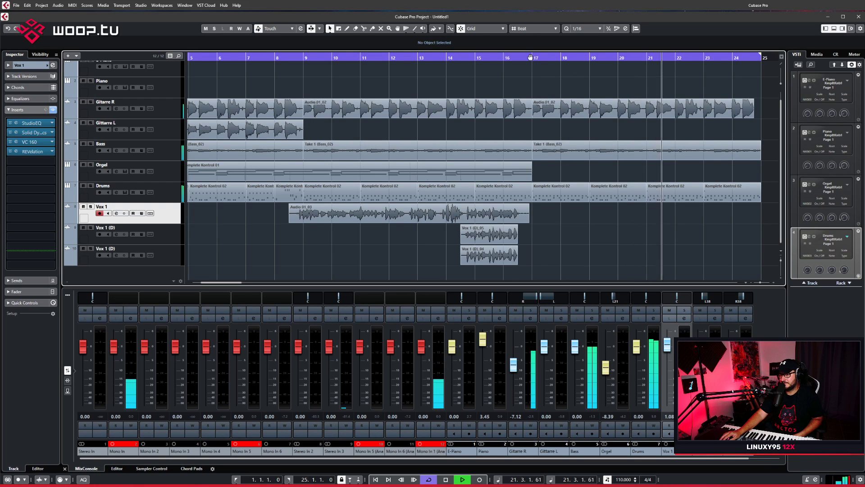
left_click(530, 57)
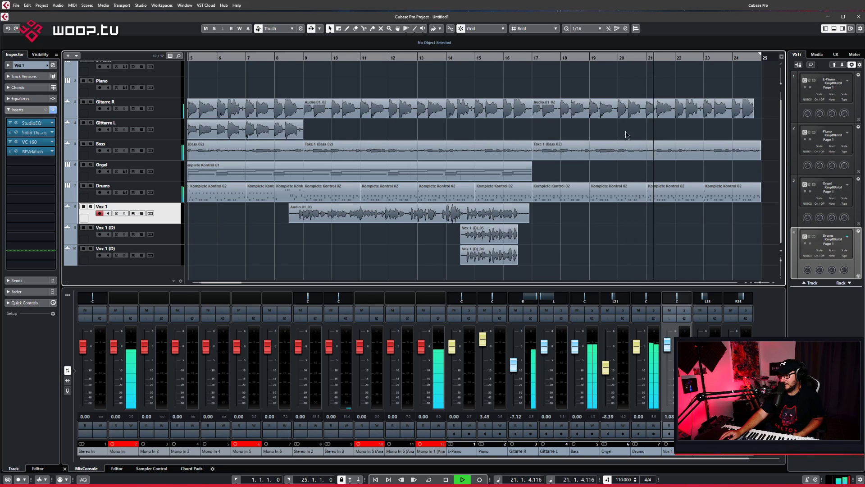
Turn on cycle playback, replay the passage from just before bar 17, and stop playback
key("KP_Divide")
left_click(526, 58)
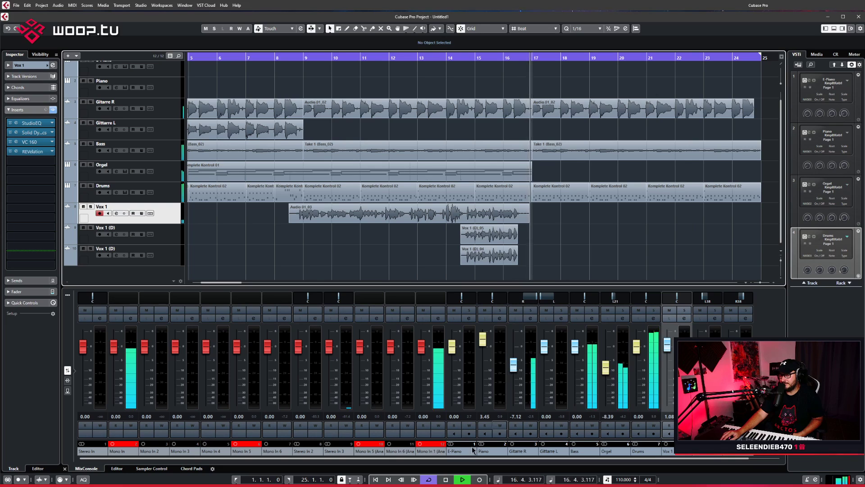
left_click(446, 479)
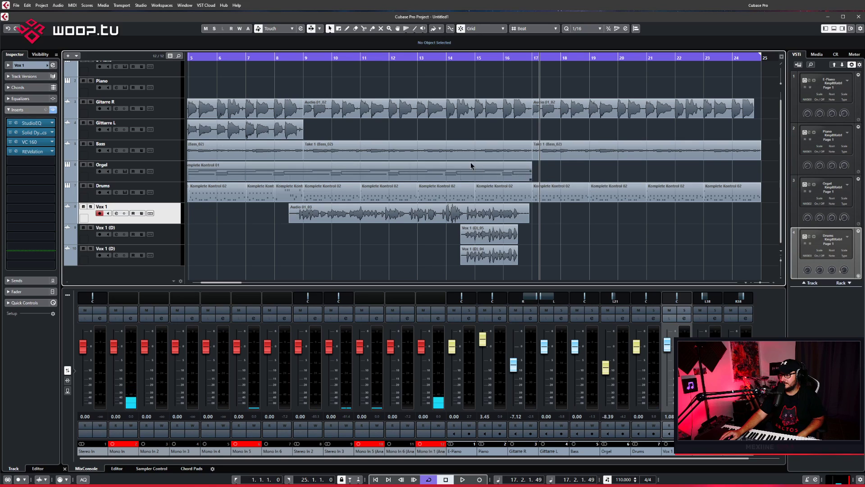
left_click(525, 57)
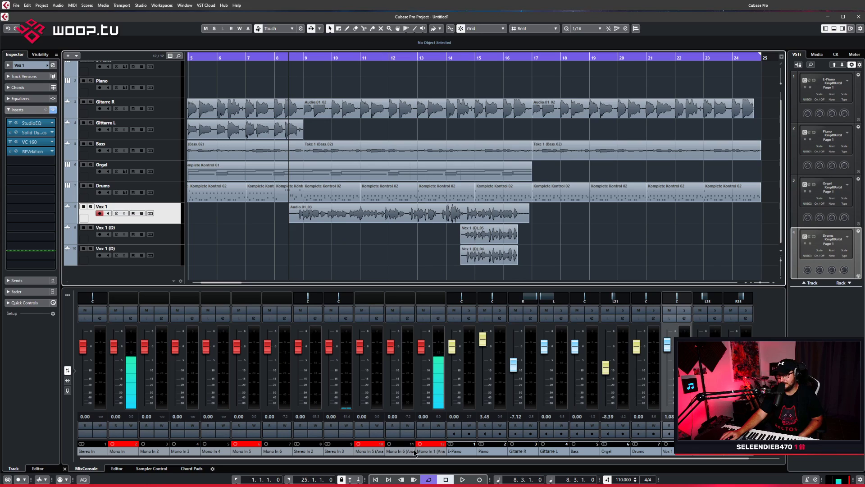
Play from 8.3.1 with the Drums, Vox 1 and both Vox 1 (D) tracks soloed
left_click(462, 480)
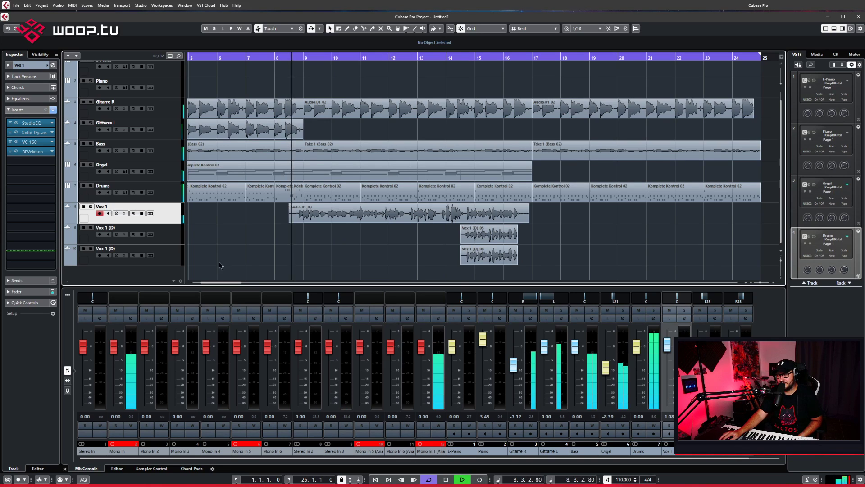
left_click(91, 185)
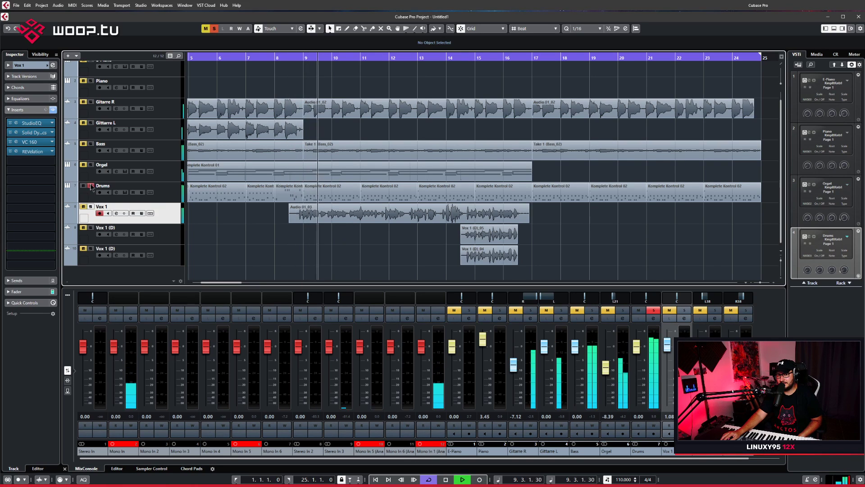
left_click(91, 207)
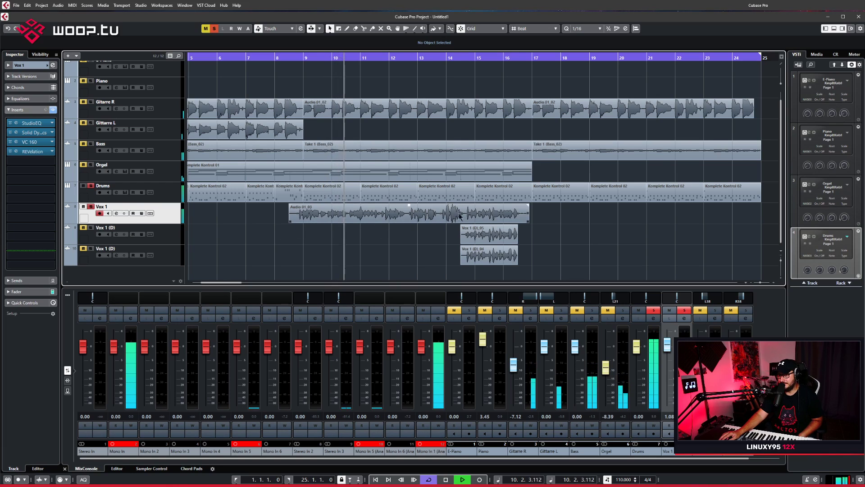
left_click(91, 227)
left_click(90, 248)
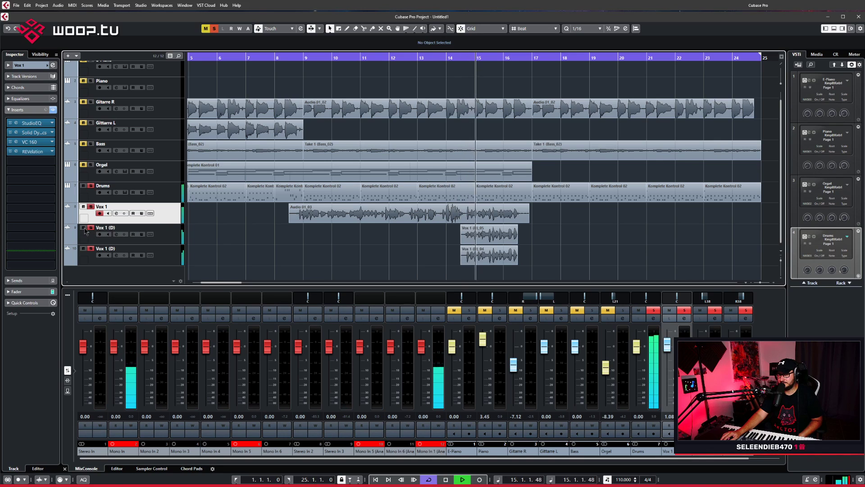
Compare the doubles with and without Vox 1 during playback, and clear all track solos
left_click(83, 207)
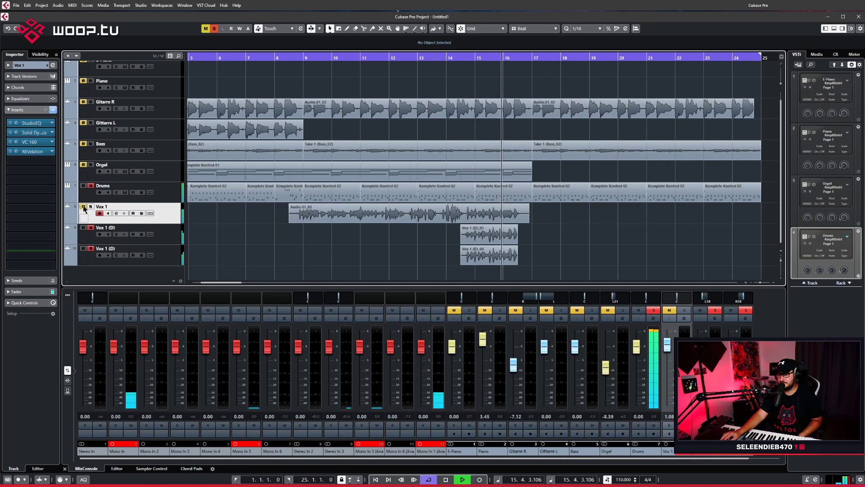
left_click(84, 207)
left_click(91, 206)
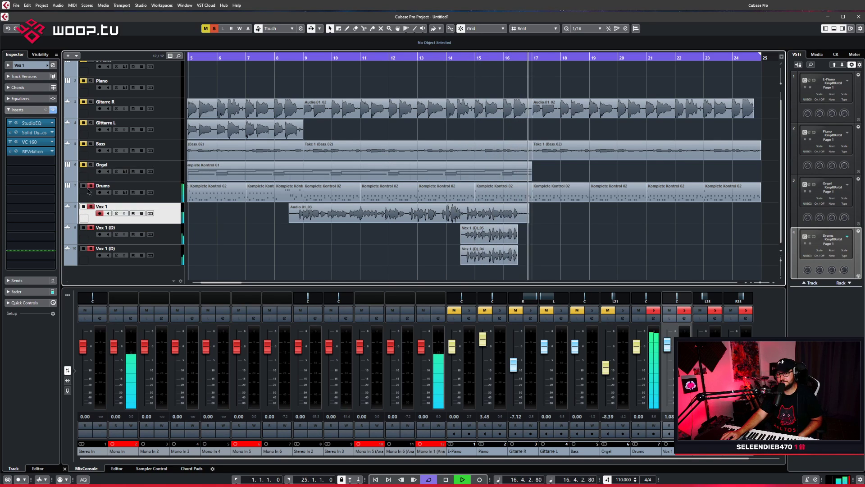
left_click(90, 206)
left_click(83, 206)
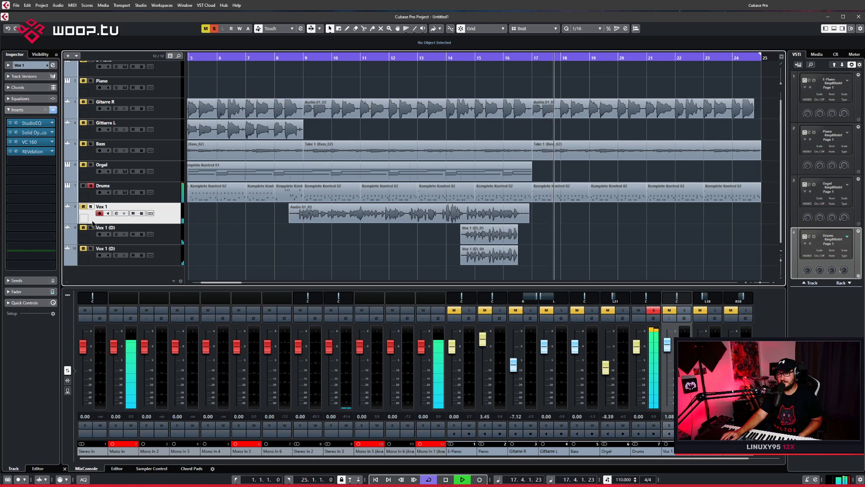
left_click(91, 185)
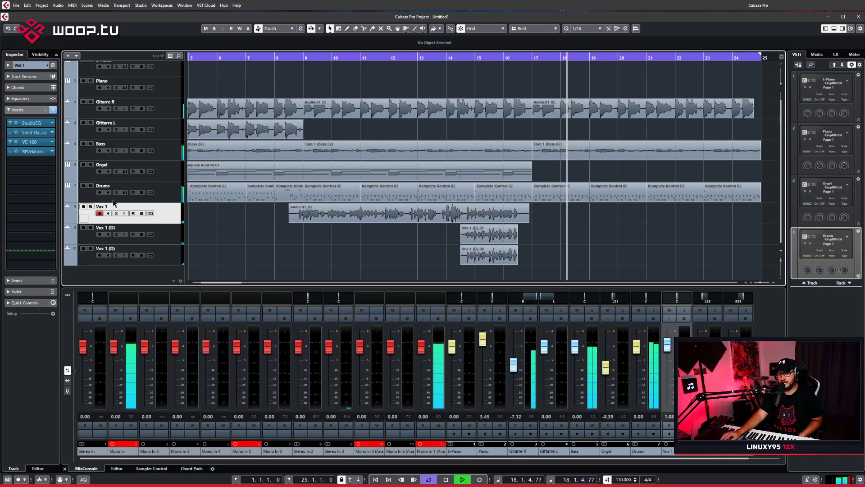
Replay from about bar 14 with only the two Vox 1 (D) tracks soloed, and clear their solos
left_click(454, 59)
left_click(91, 248)
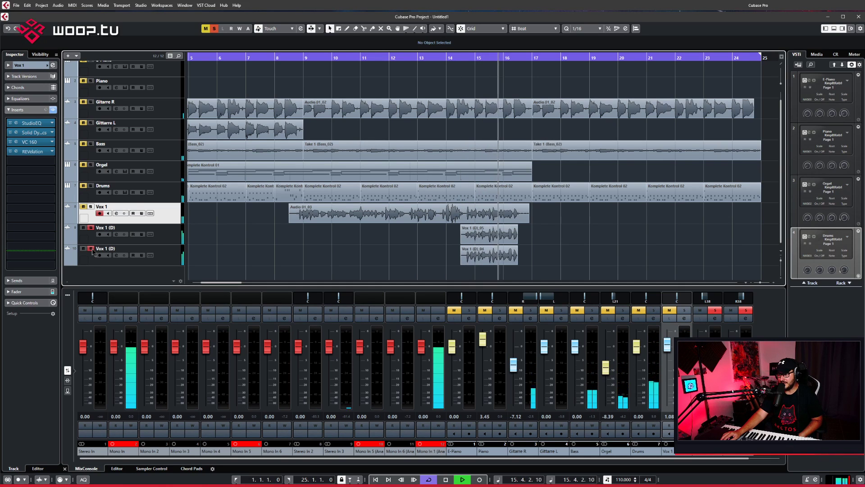
left_click(91, 249)
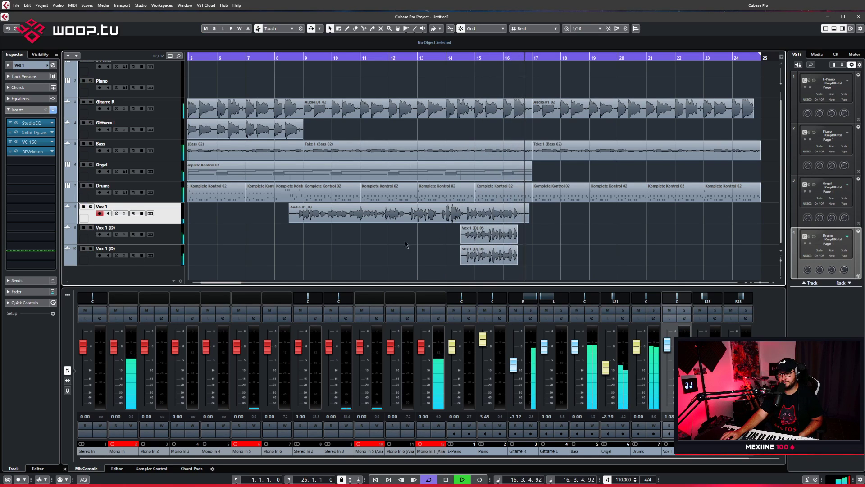
Replay the full mix from about bar 14 and from just before bar 17 to check the end of the vocal
left_click(443, 59)
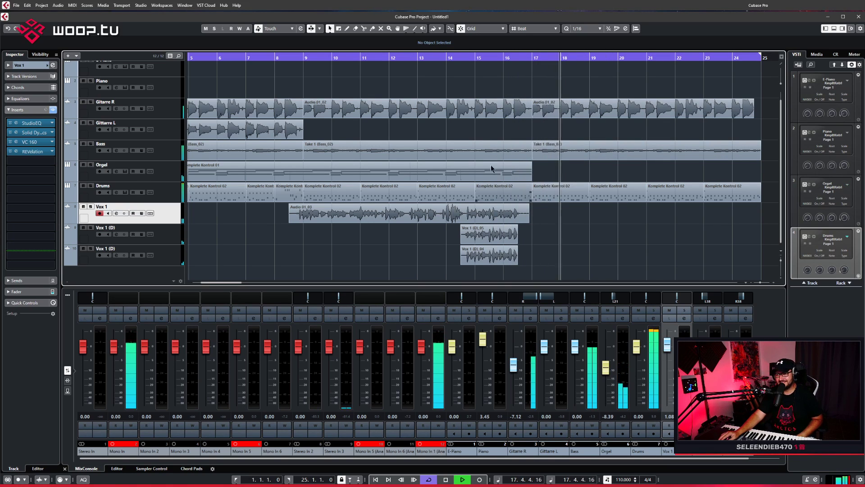
left_click(447, 55)
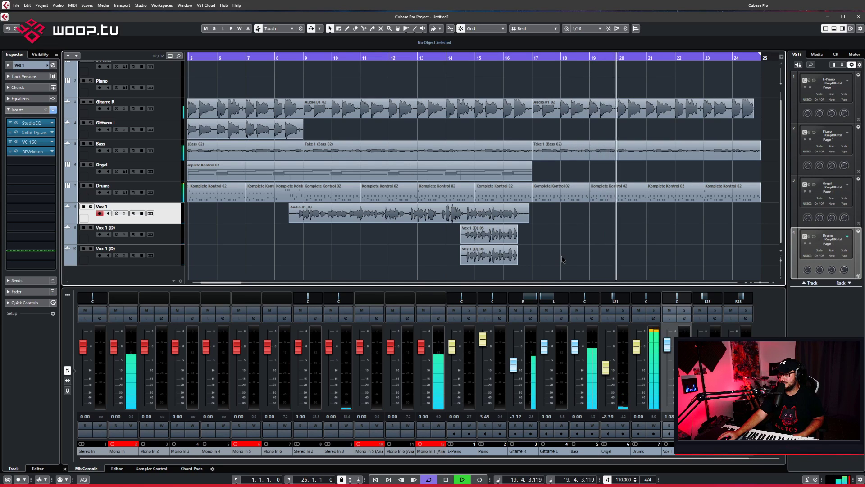
left_click(523, 70)
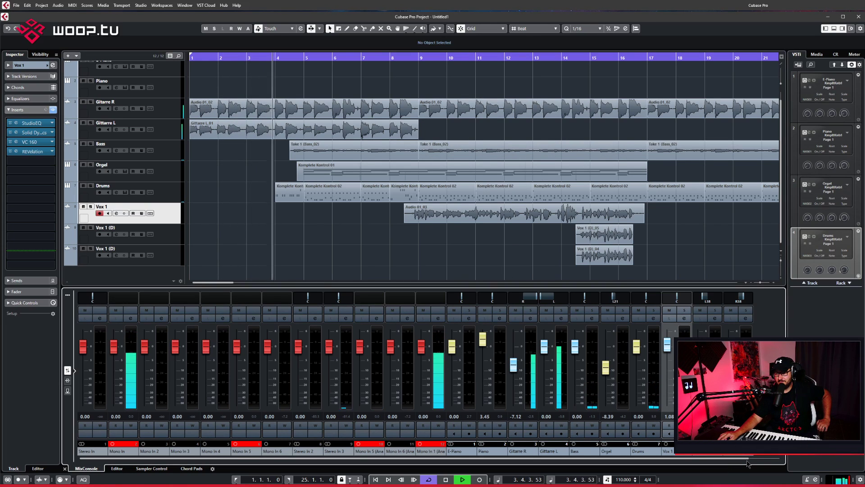
Rename the first Vox 1 (D) track below Vox 1 as Backing Vocals 1
scroll(747, 463, "right", 2)
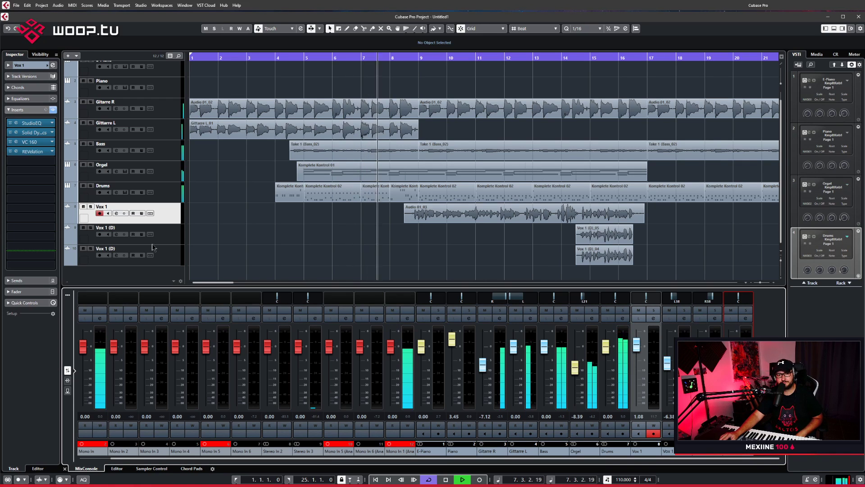
double_click(111, 227)
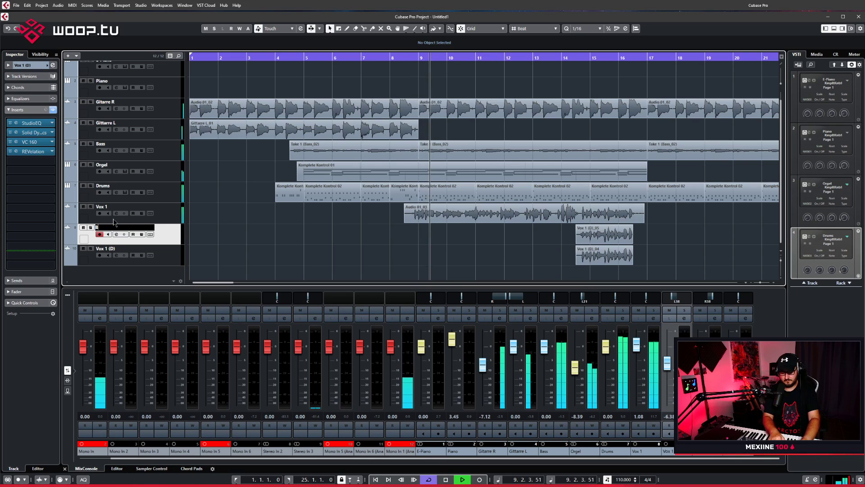
key("BackSpace")
key("BackSpace")
type("Bac")
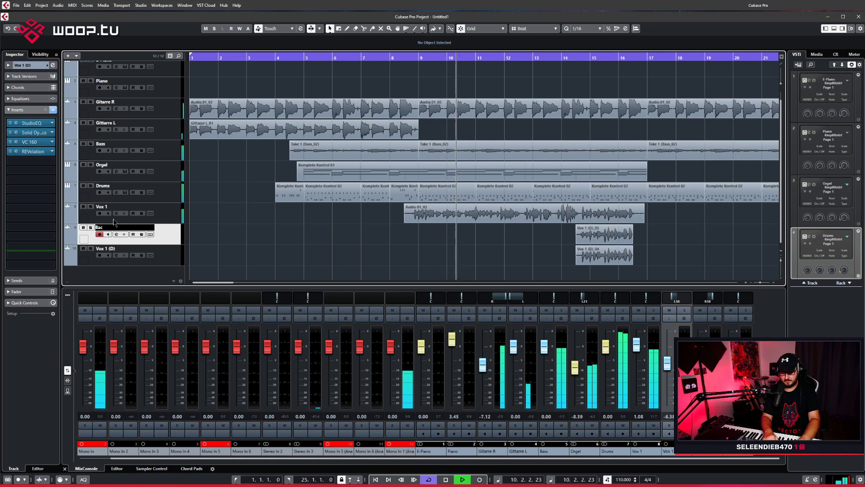
type("king Vocal")
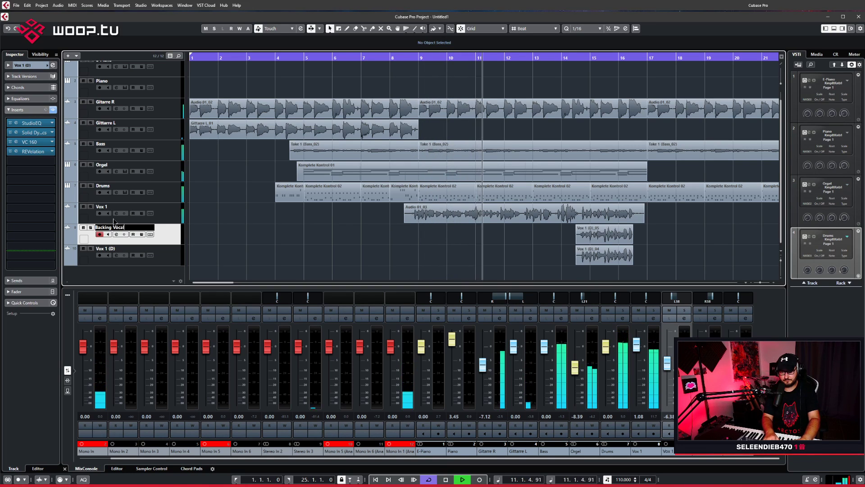
type("s 1")
key("Return")
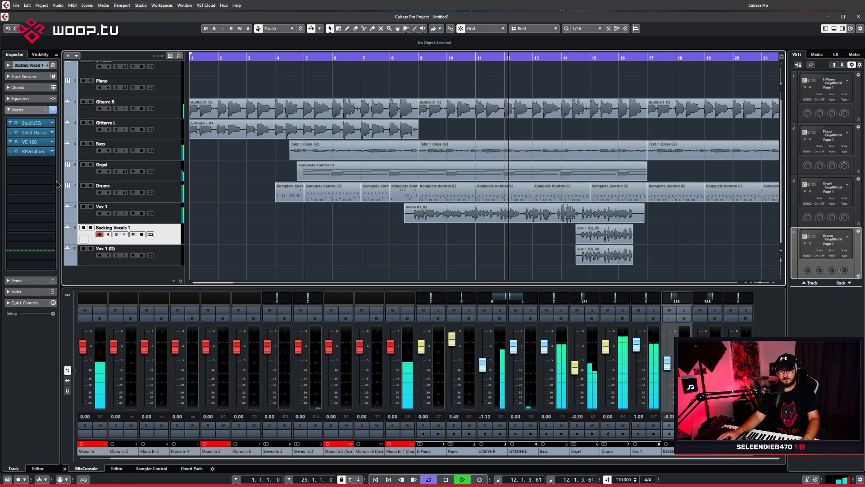
Rename the remaining Vox 1 (D) track as Backing Vocals 2
double_click(112, 248)
type("B")
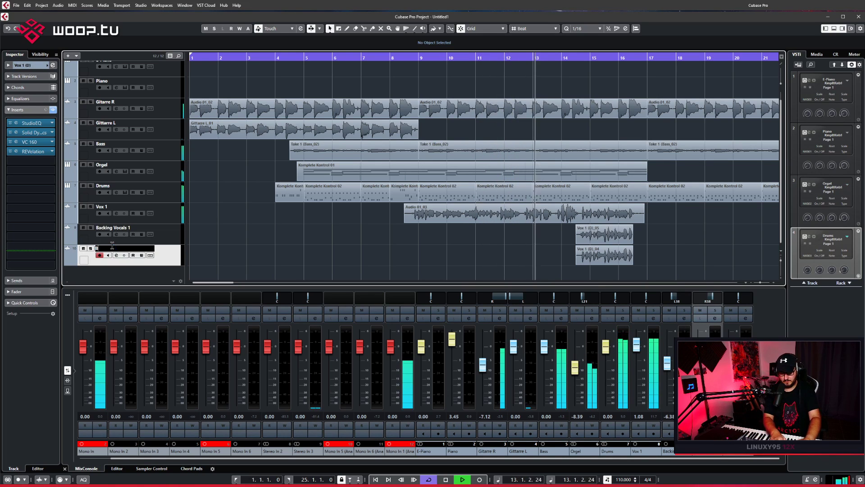
type("acking Vocals 2")
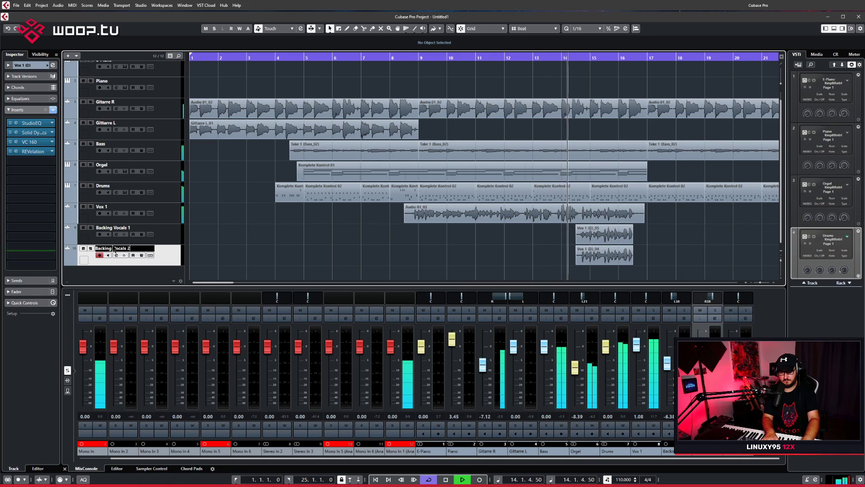
key("Return")
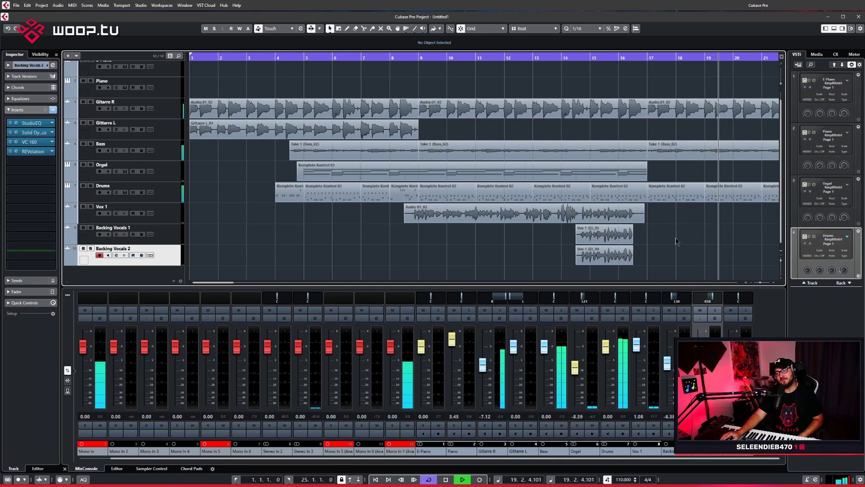
Replay the mix from about bar 8 into the vocal entrance and stop at about bar 9
left_click(280, 283)
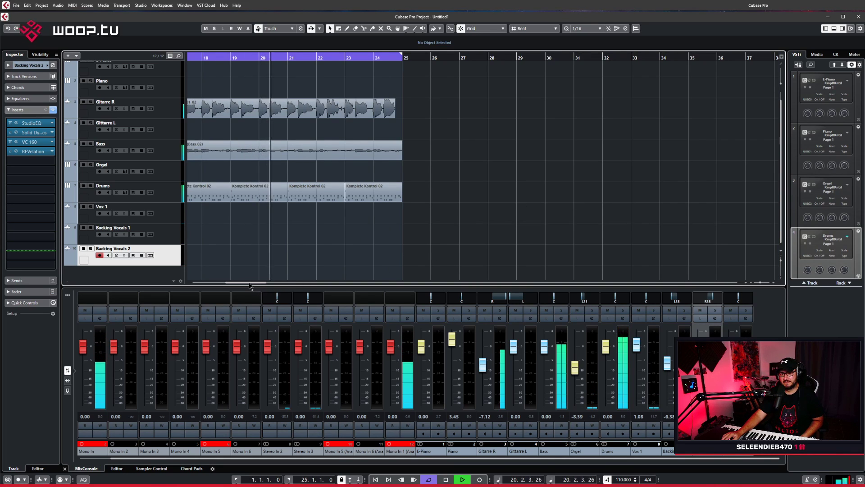
scroll(265, 104, "left", 10)
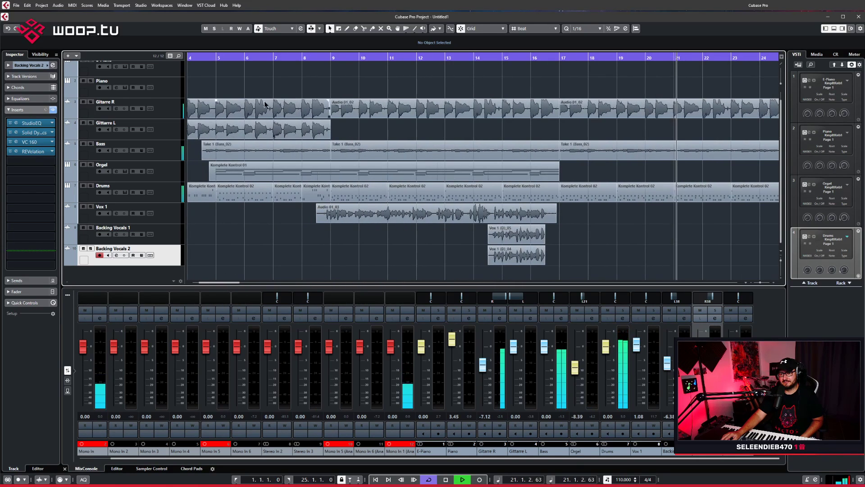
left_click(303, 58)
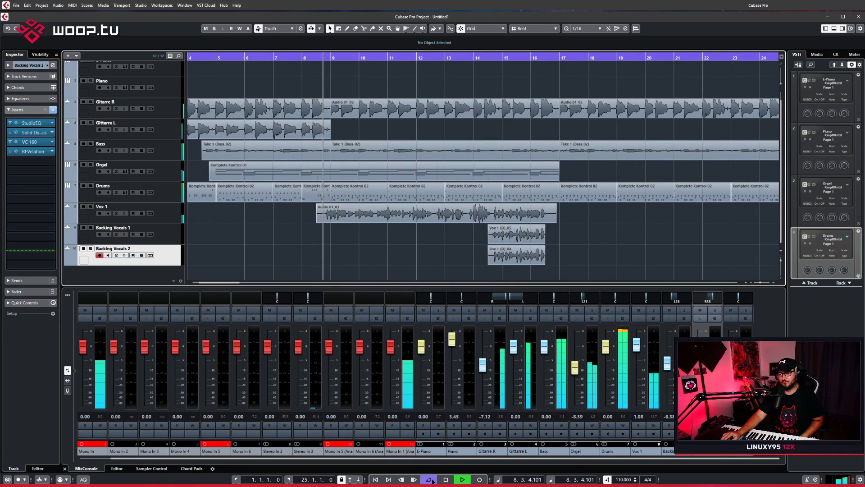
left_click(446, 480)
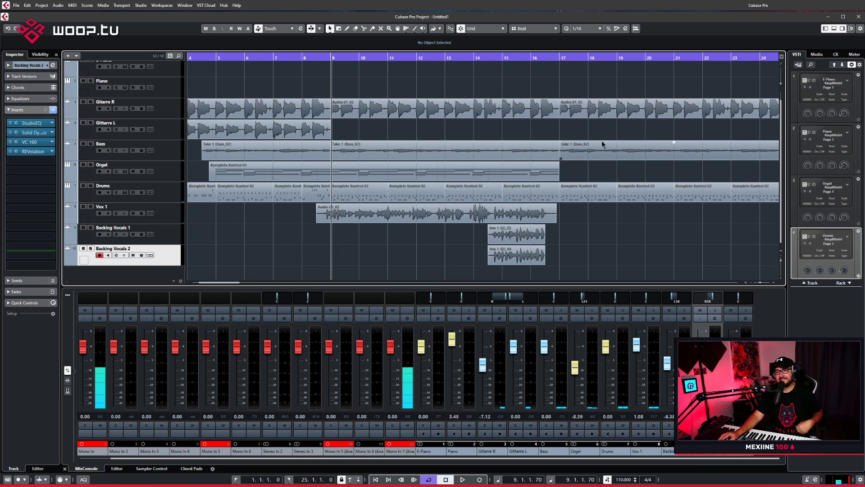
Play the mix on from bar 9 to the end of the backing vocals, stopping briefly at about bar 16
left_click(461, 479)
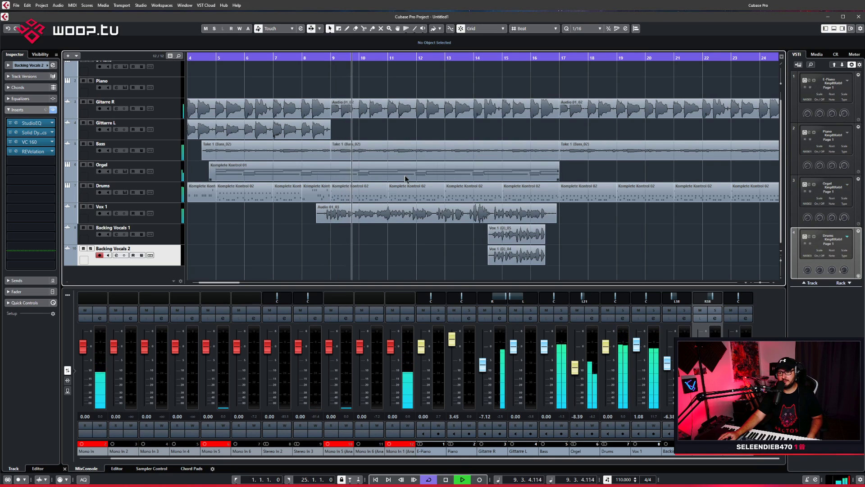
left_click(746, 323)
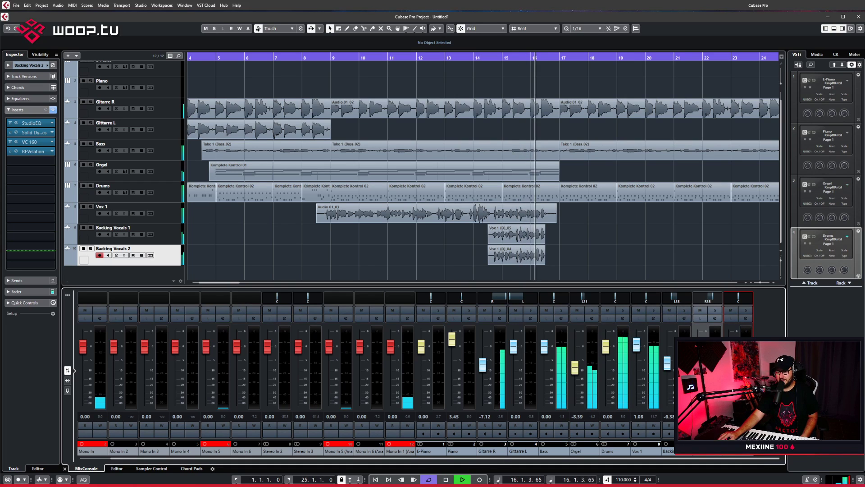
left_click(446, 480)
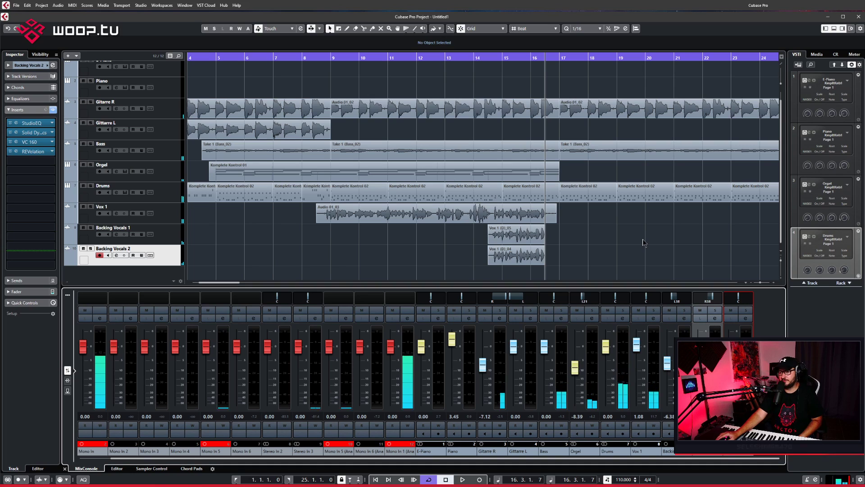
left_click(462, 479)
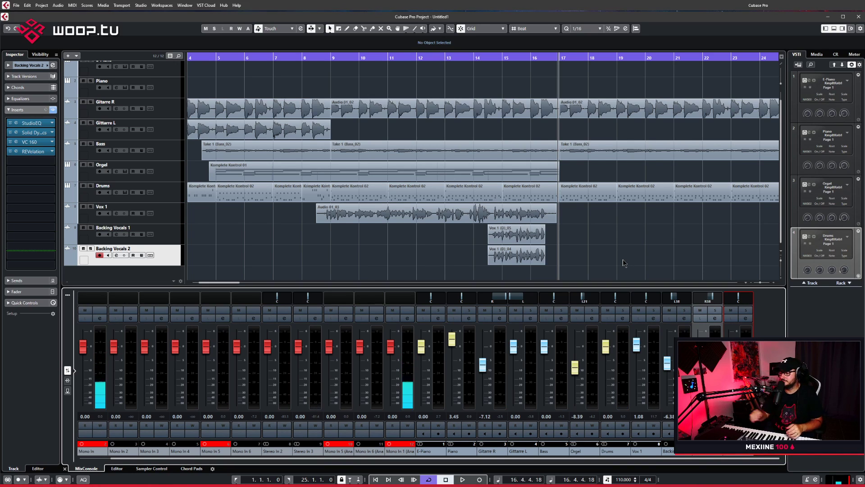
Play the full mix from 8.3.1, replay it from about bar 8, and stop playback between bars 11 and 12
left_click(318, 59)
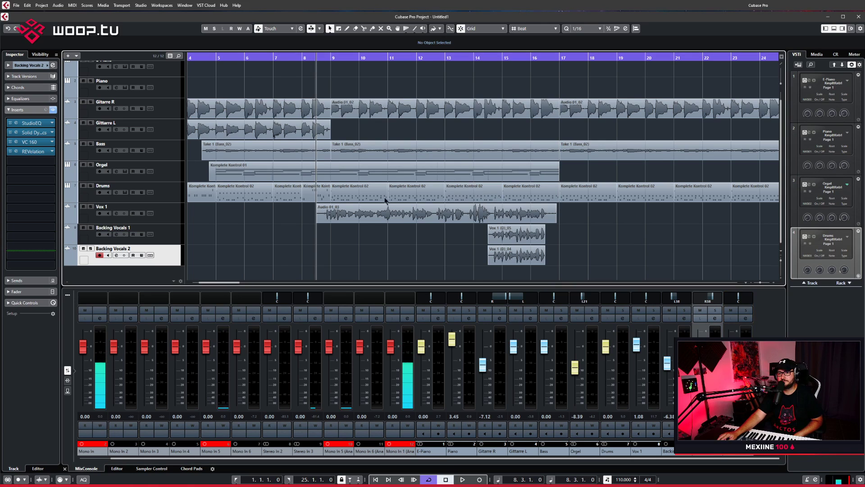
left_click(460, 479)
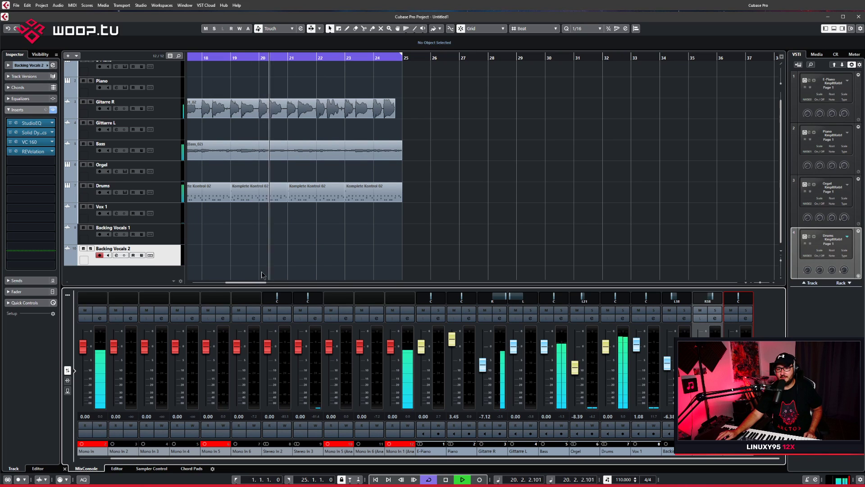
left_click(253, 284)
left_click_drag(254, 284, 231, 285)
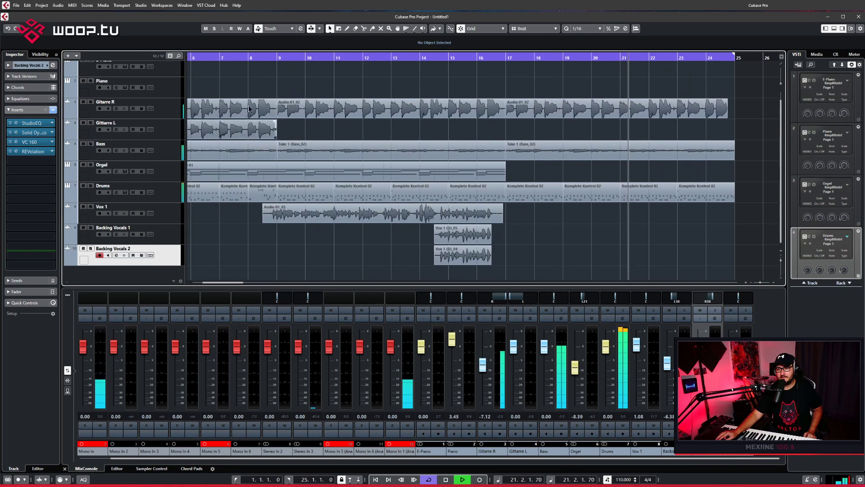
left_click(246, 57)
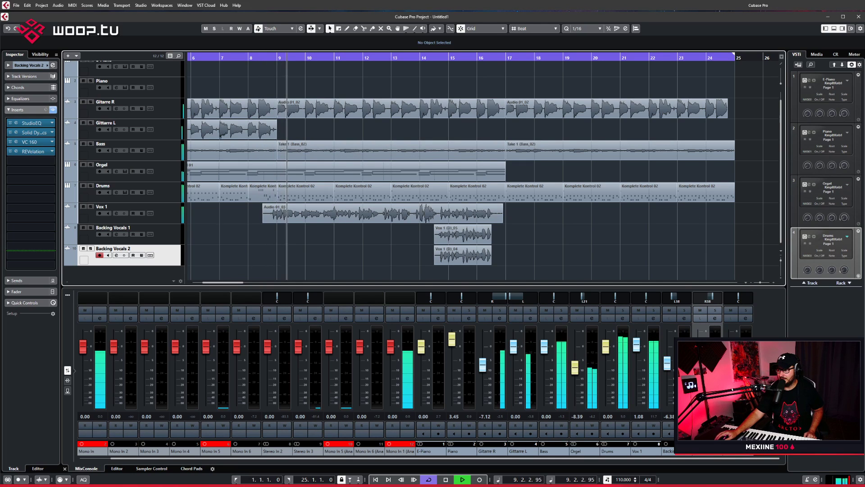
scroll(626, 233, "left", 5)
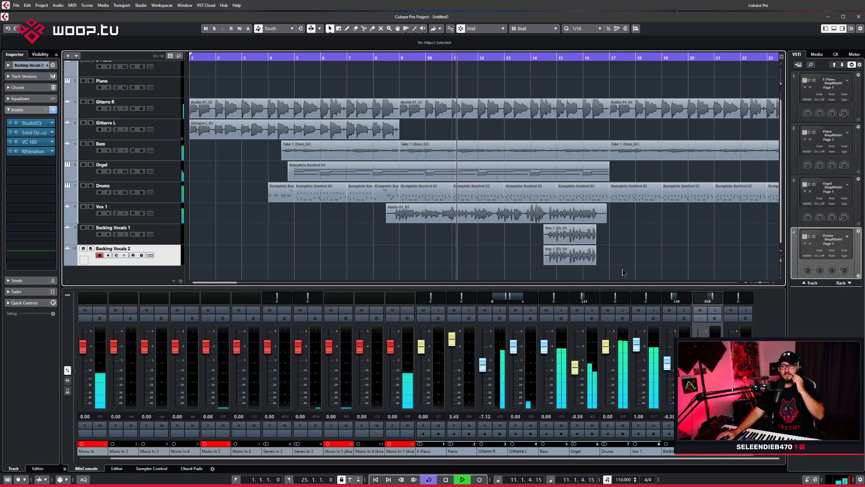
left_click(459, 476)
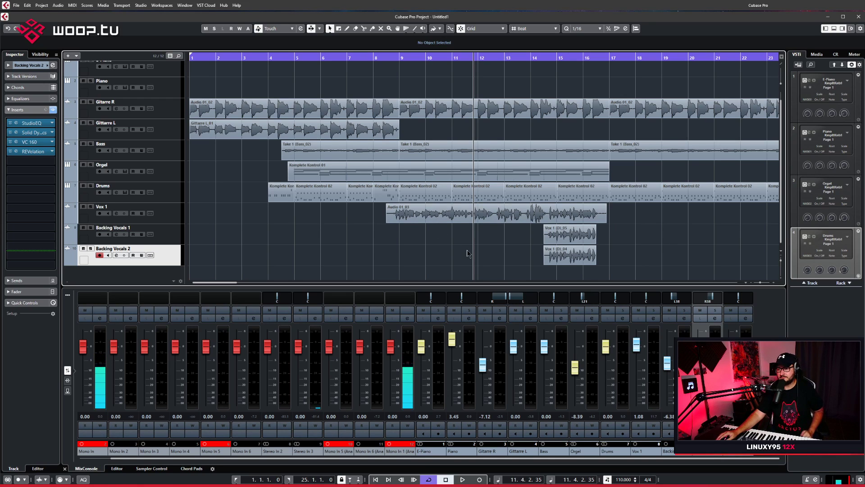
Play the arrangement from 1.1.1 to about bar 17, select the Drums track, and set the playhead back to 8.3.1
left_click_drag(440, 58, 190, 58)
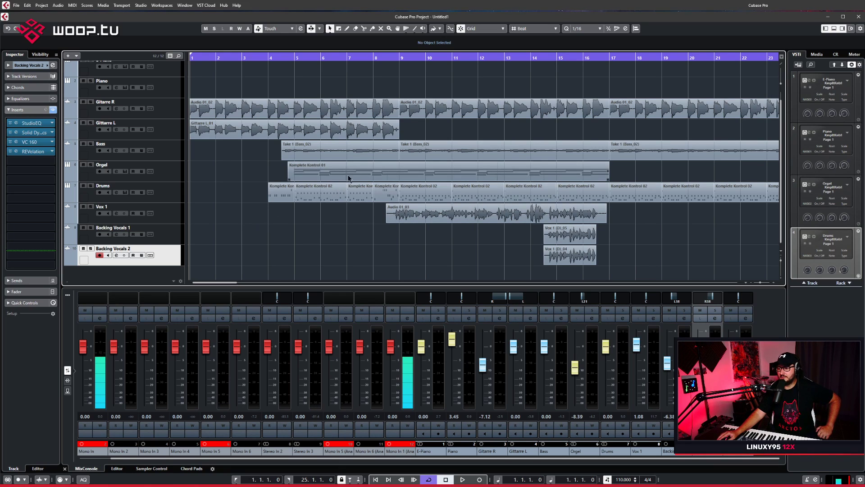
left_click(462, 479)
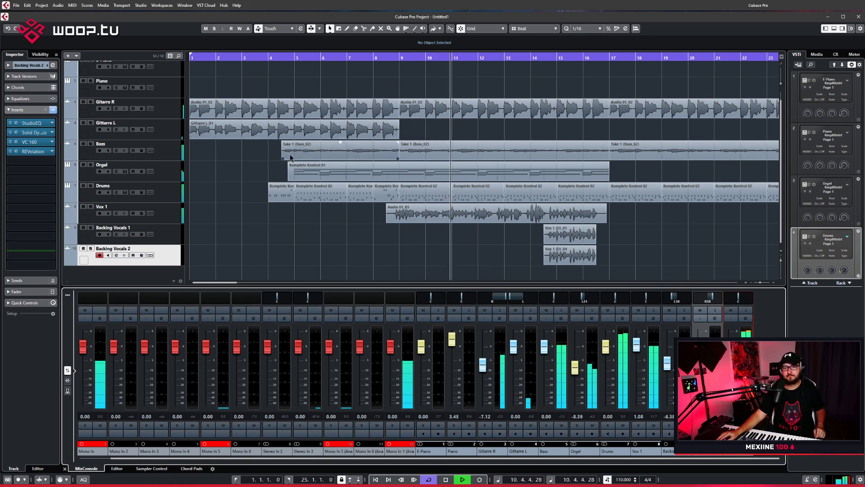
left_click(161, 186)
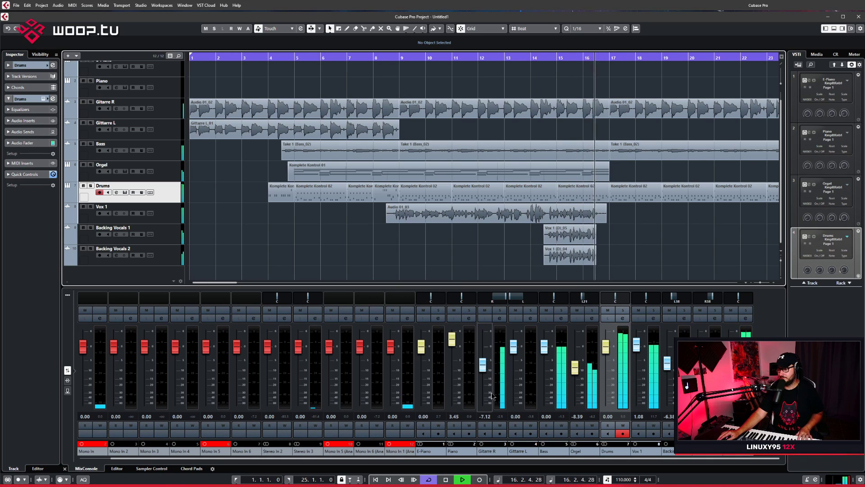
left_click(445, 480)
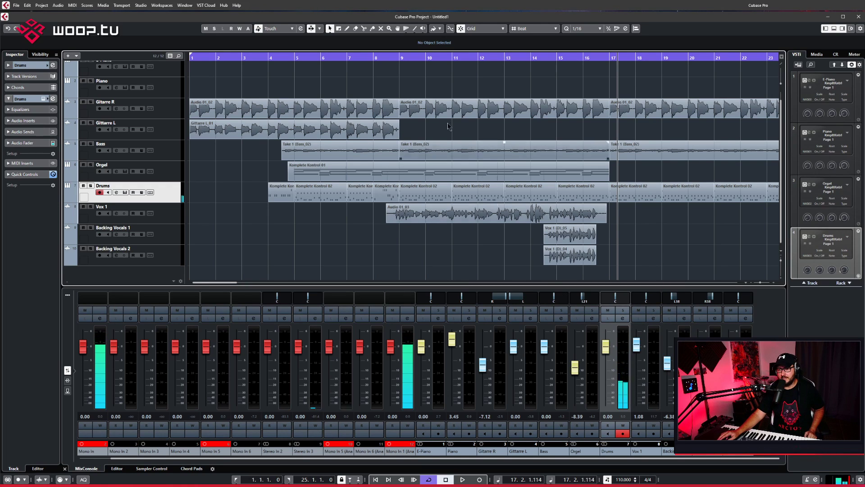
mouse_move(394, 57)
left_mouse_down()
mouse_move(397, 82)
mouse_move(387, 53)
left_mouse_up()
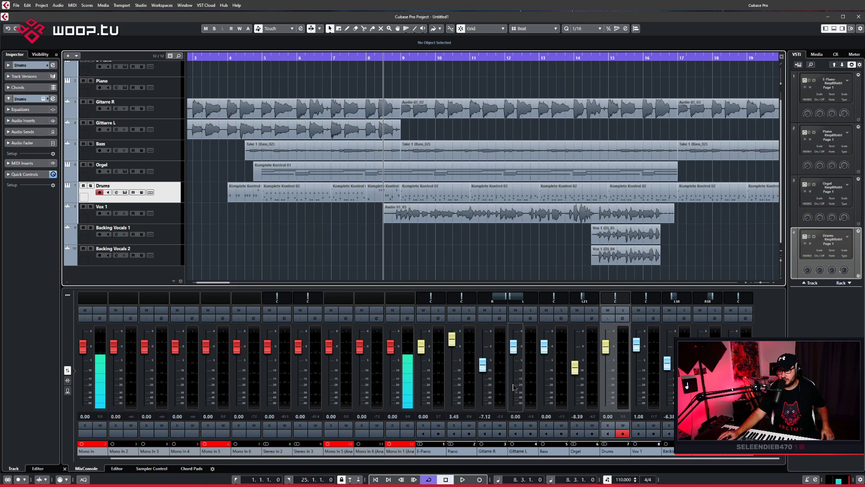
Set the Gitarre L and Bass channel levels to -4 dB each in the mixer
left_click(517, 417)
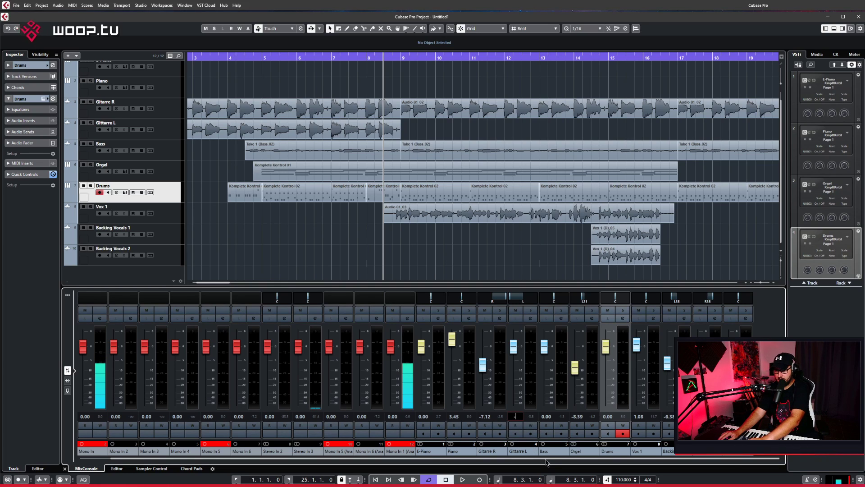
key("Return")
left_click(545, 417)
type("-")
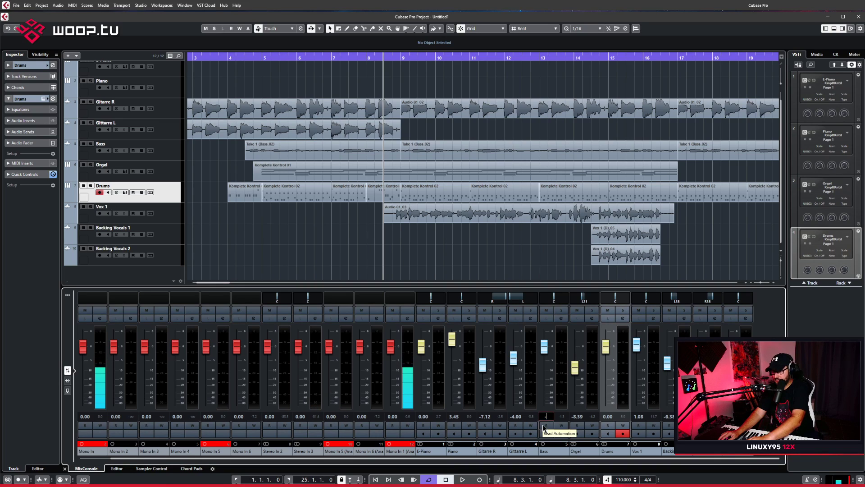
type("4")
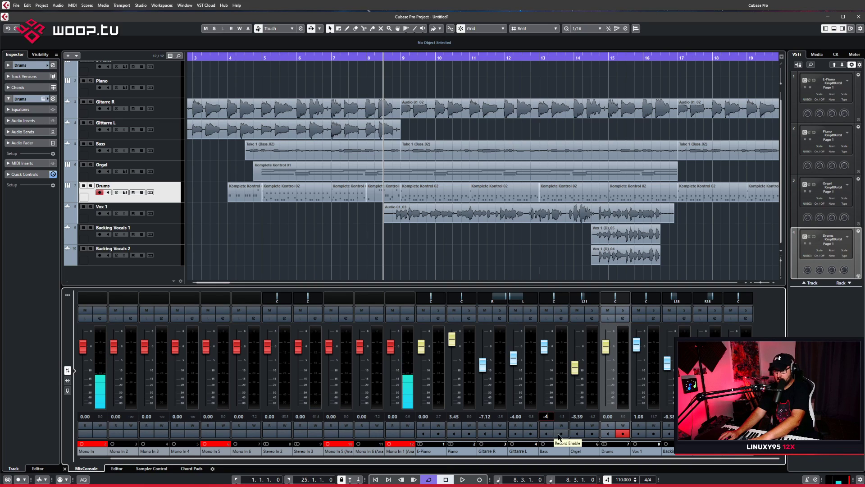
Set the Orgel channel level to -11 dB and lower the Drums channel to about -3.95 dB
left_click(579, 420)
type("-11")
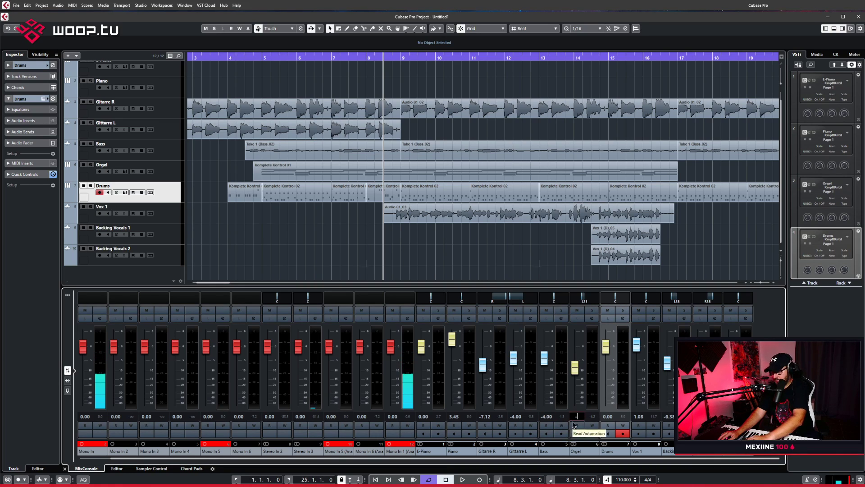
left_click(612, 418)
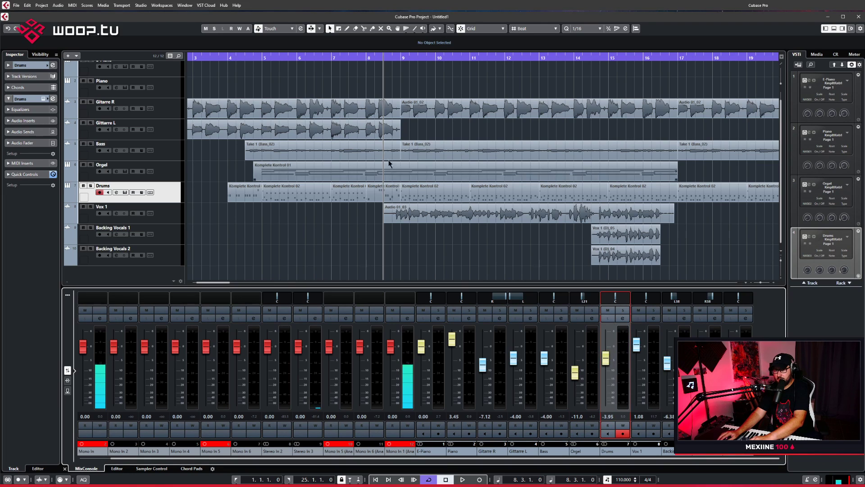
Play the mix from bar 3, jump to about bar 8, and lower the Drums level to about -4.41 dB during playback
left_click(191, 59)
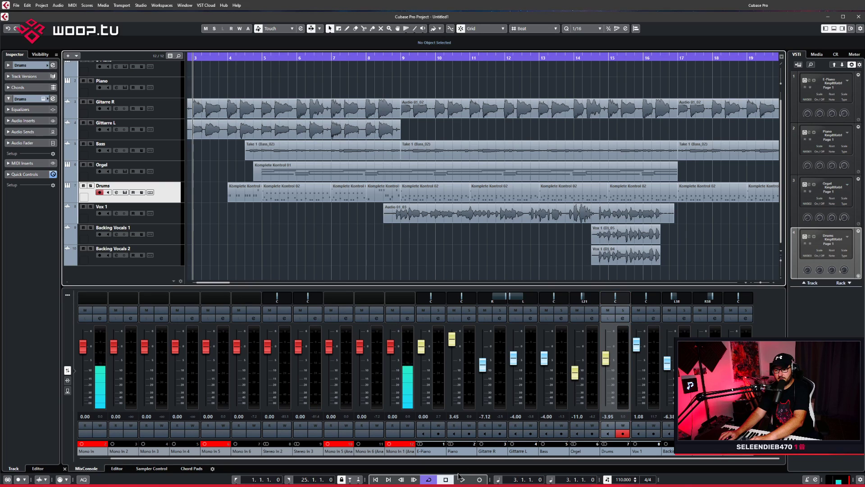
key("space")
left_click(370, 58)
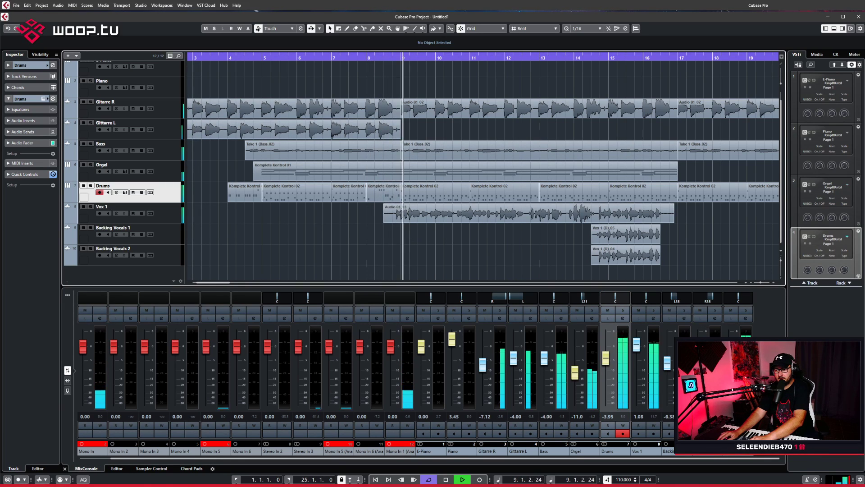
left_click(739, 374)
left_click_drag(606, 358, 609, 360)
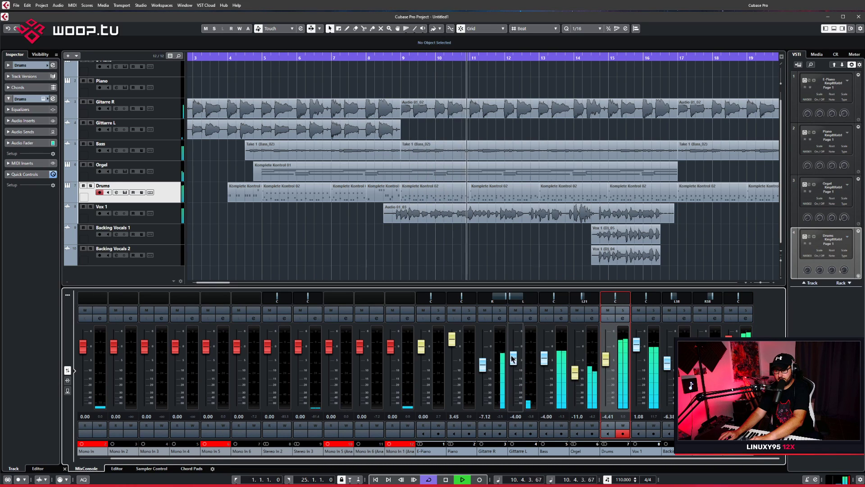
Set the Gittarre L and Bass channel levels to -8 dB each in the mixer
left_click_drag(514, 359, 544, 363)
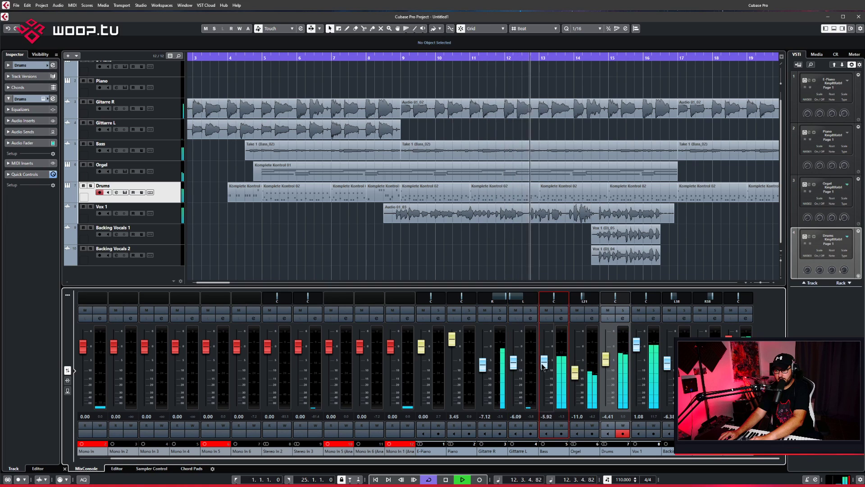
left_click(517, 416)
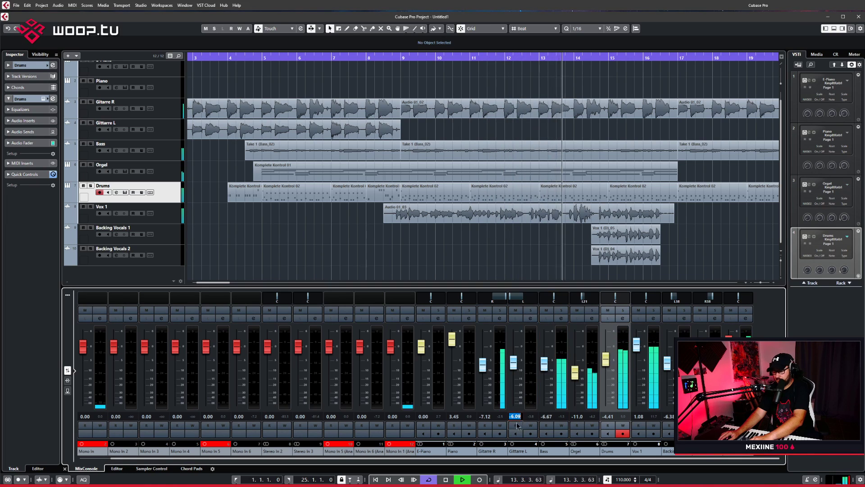
type("-8")
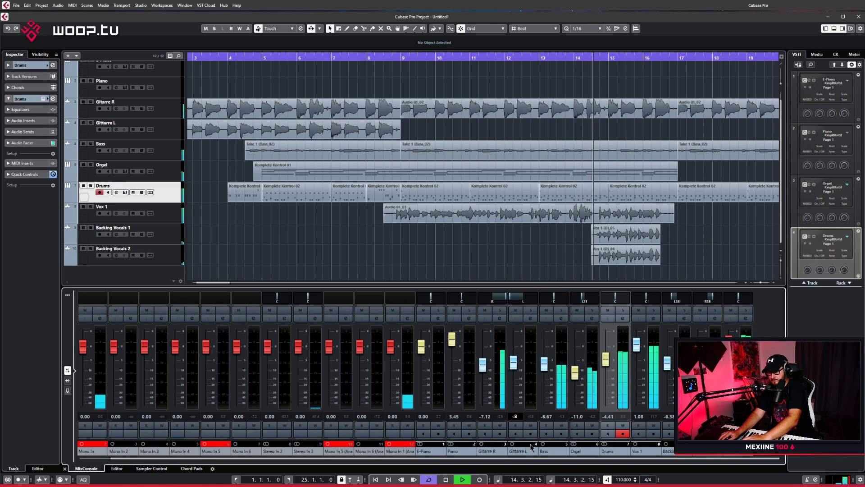
key("Tab")
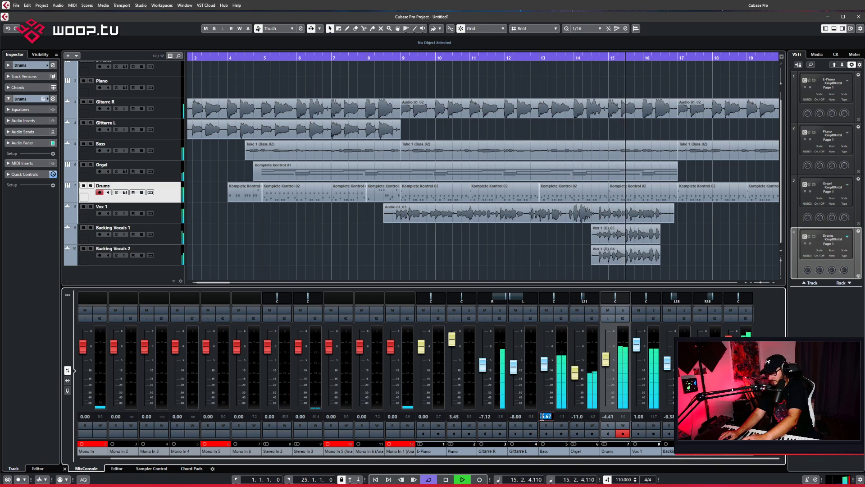
type("-8")
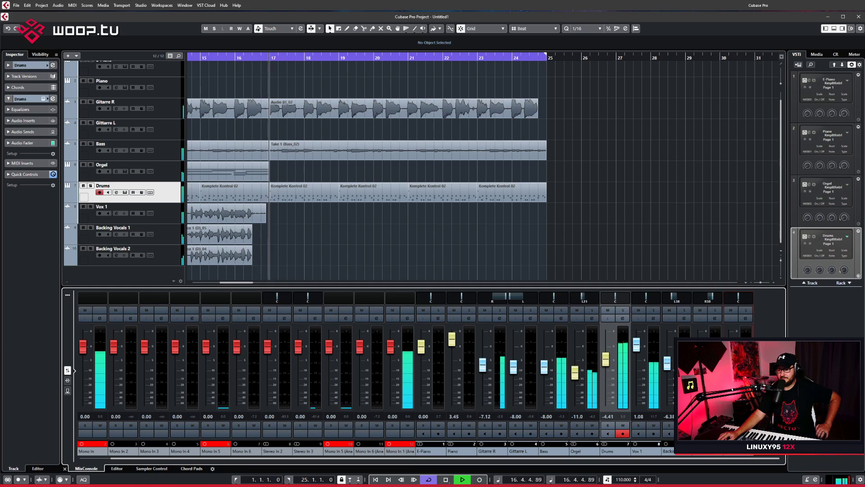
Stop playback, set the playhead back to 8.1.1, and play the mix through the vocal section to about bar 17
key("space")
left_click(235, 285)
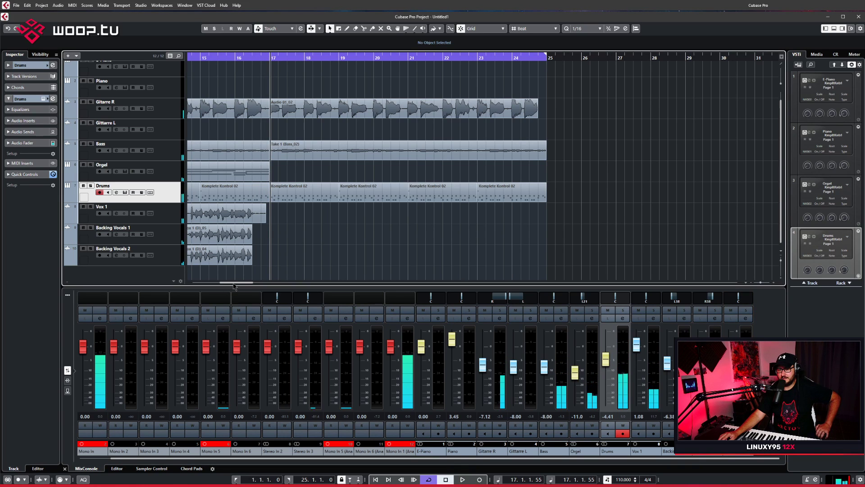
scroll(235, 286, "left", 10)
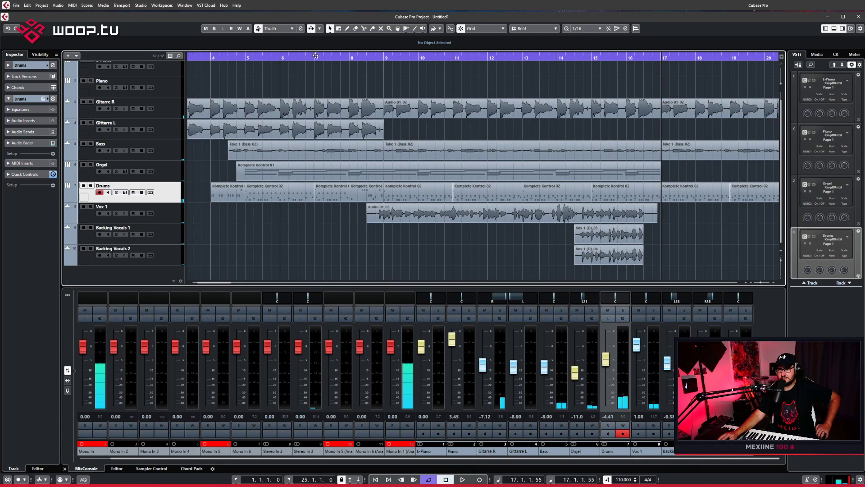
left_click(358, 60)
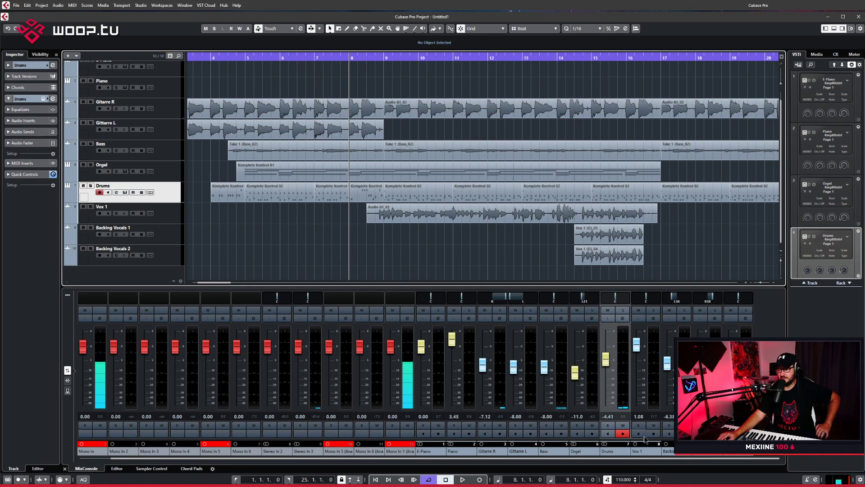
left_click(463, 479)
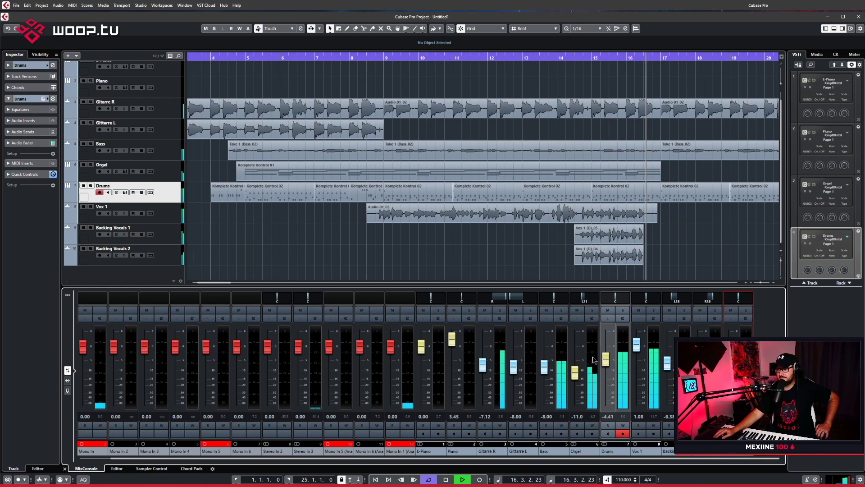
key("space")
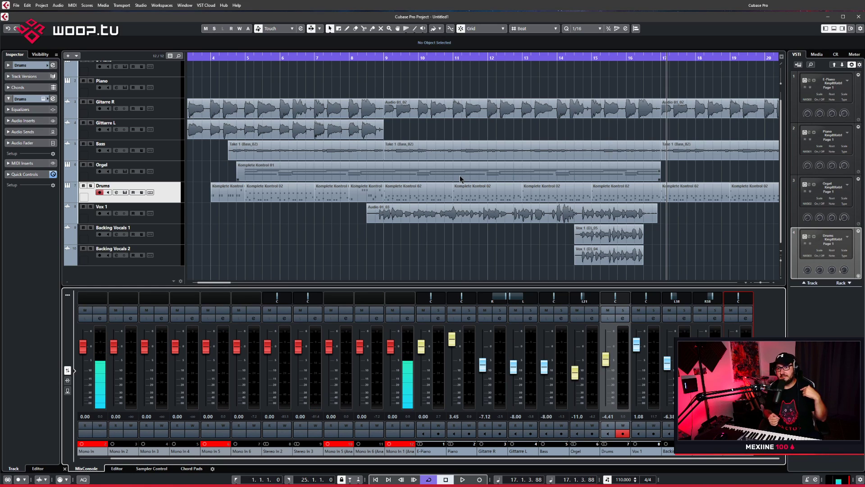
Set the playhead to 5.4.1, solo the Gitarre R and Gittarre L tracks, and play them back
left_click(269, 58)
left_click(90, 102)
left_click(91, 123)
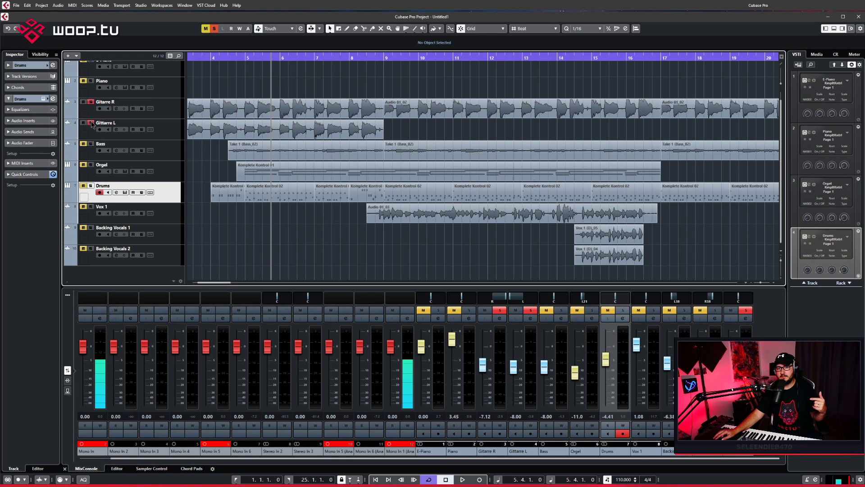
left_click(461, 479)
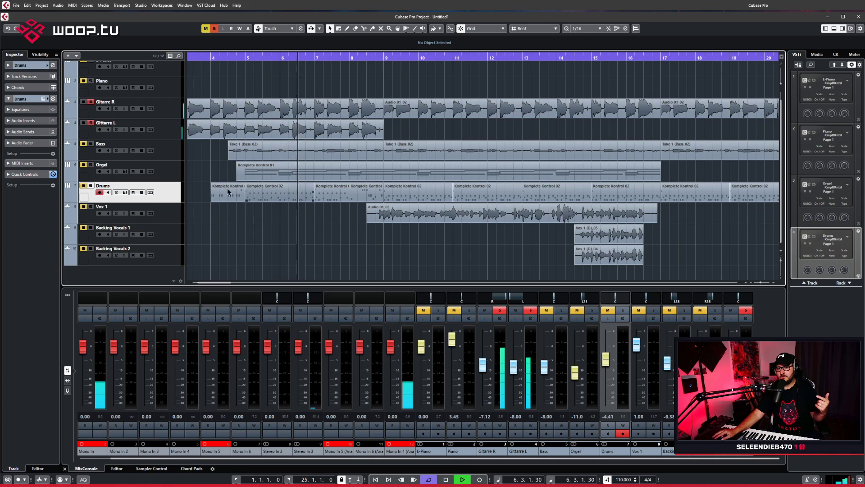
Compare the two guitars by toggling the solo of Gitarre R and Gittarre L in turn, and end with the solos off
left_click(499, 312)
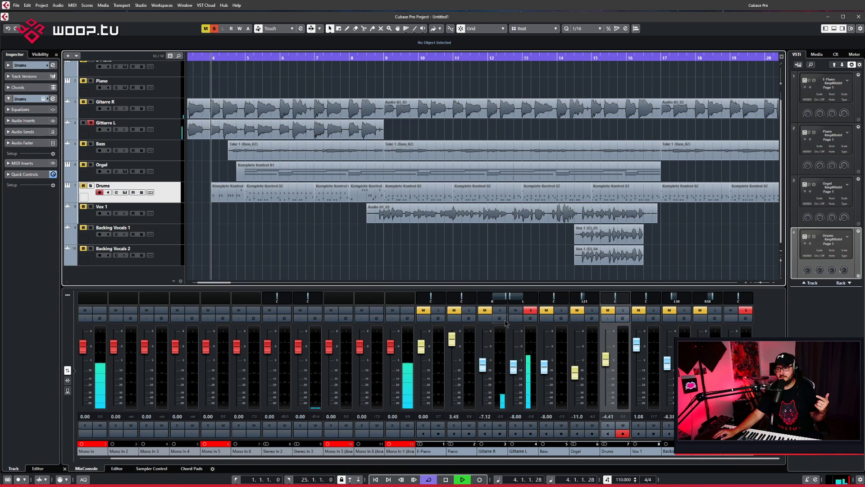
left_click(500, 310)
left_click(530, 310)
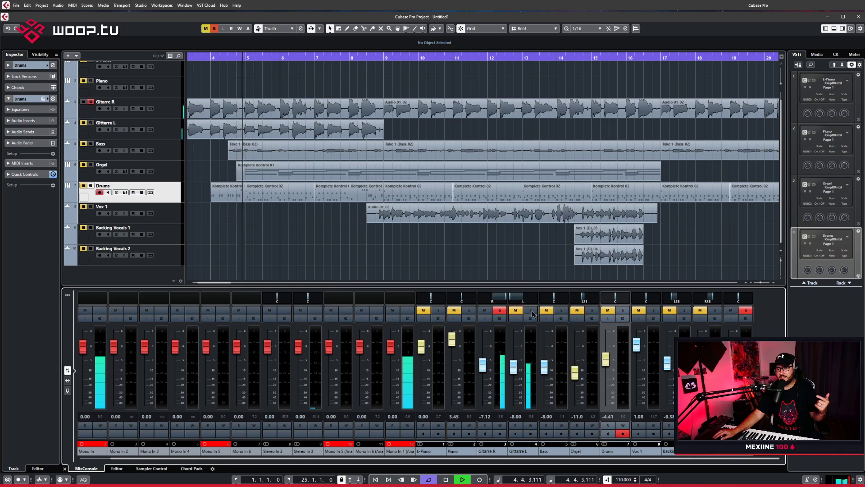
left_click(530, 311)
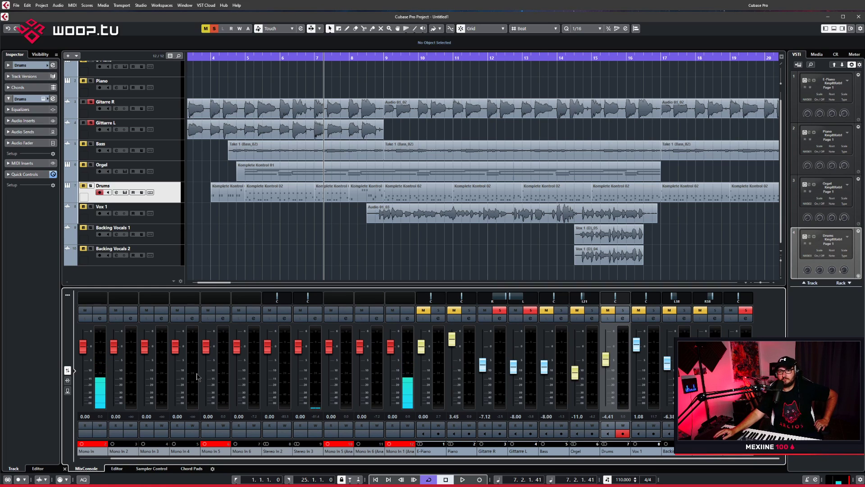
left_click(530, 310)
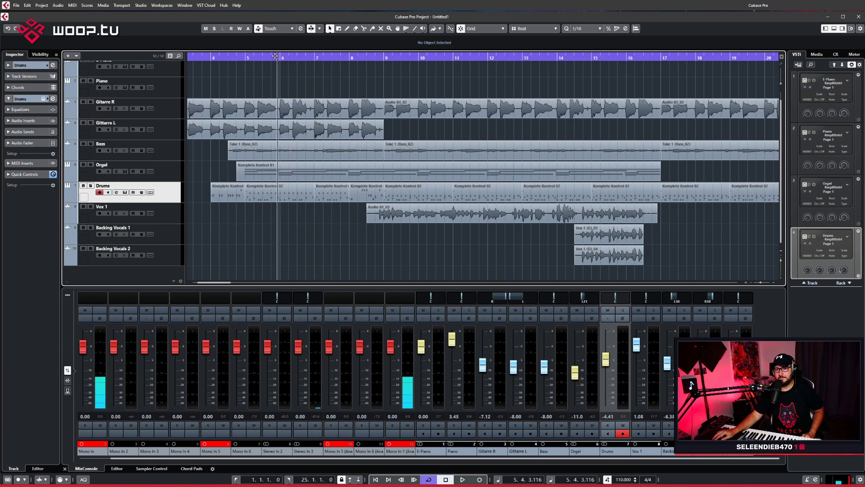
Return the playhead to 1.1.1, fit the whole arrangement in view, and play it from the beginning
key("Home")
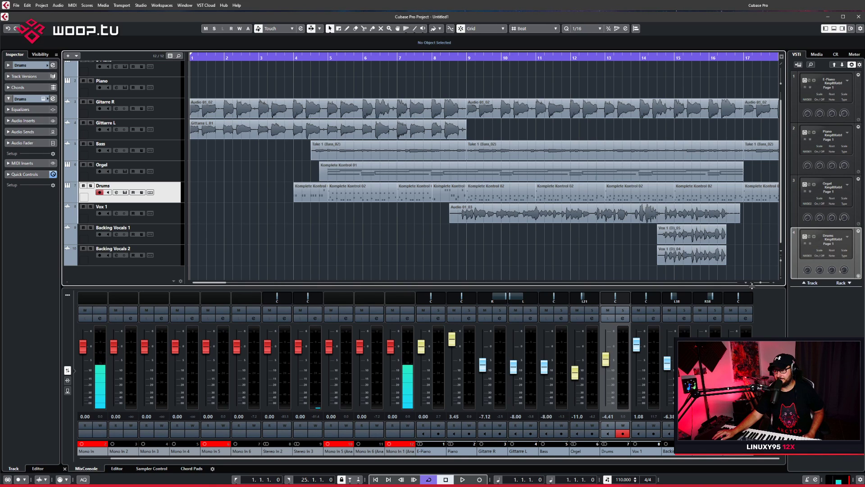
key("g")
key("g")
key("g")
key("g")
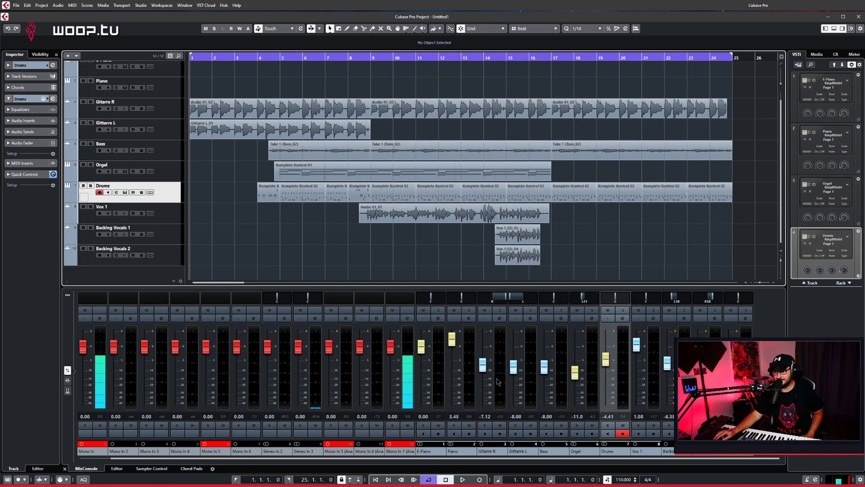
left_click(461, 479)
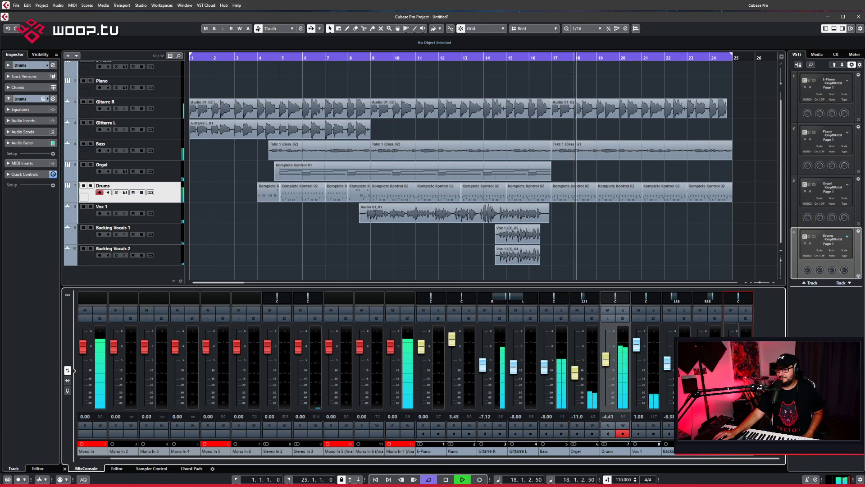
Set the cycle range from bar 17 to bar 25 and extend the last Gitarre R clip to end at 25.1.1
left_click(198, 57)
left_click_drag(198, 57, 553, 57)
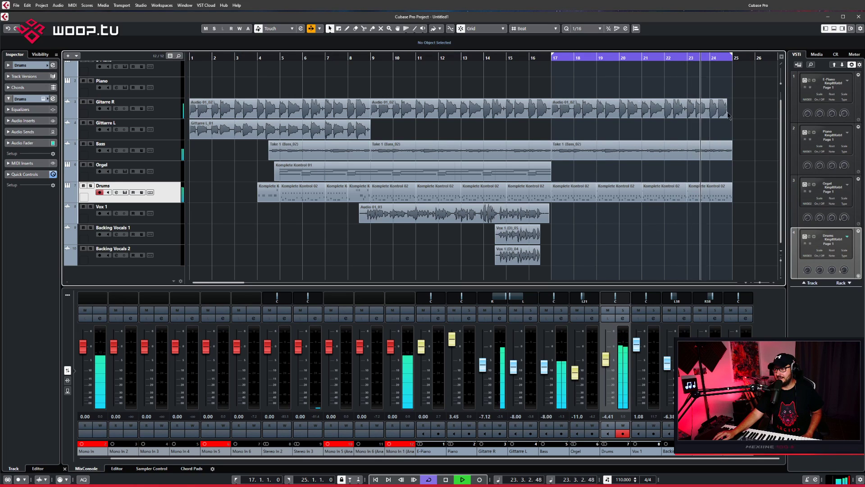
left_click_drag(726, 119, 729, 116)
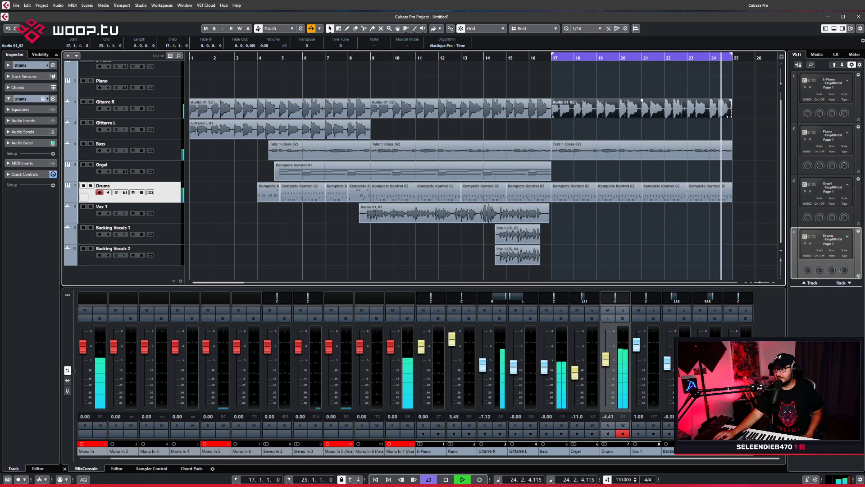